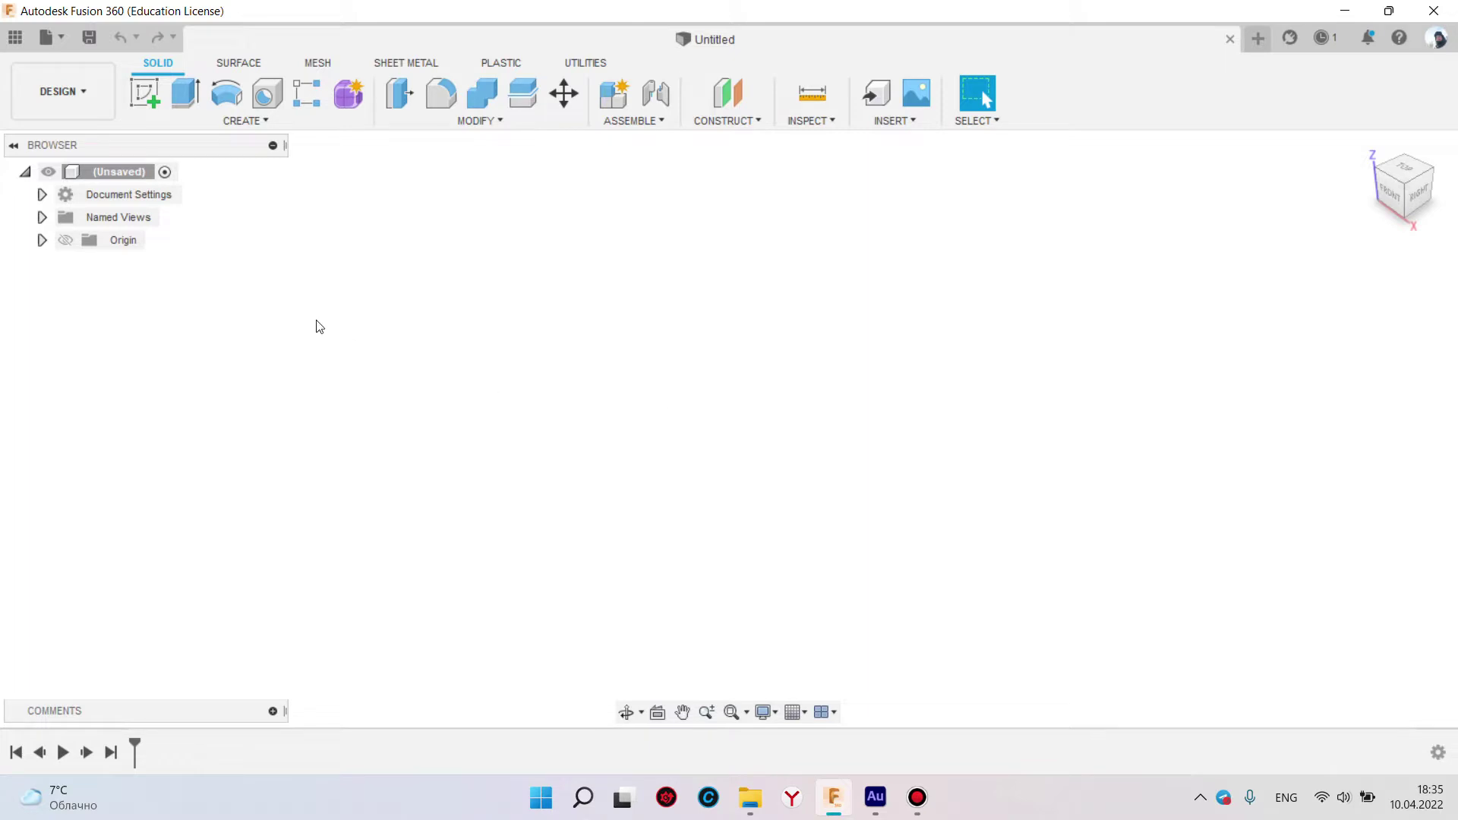
Show the Data Panel, return to All Projects, and scroll through the project list
click(15, 37)
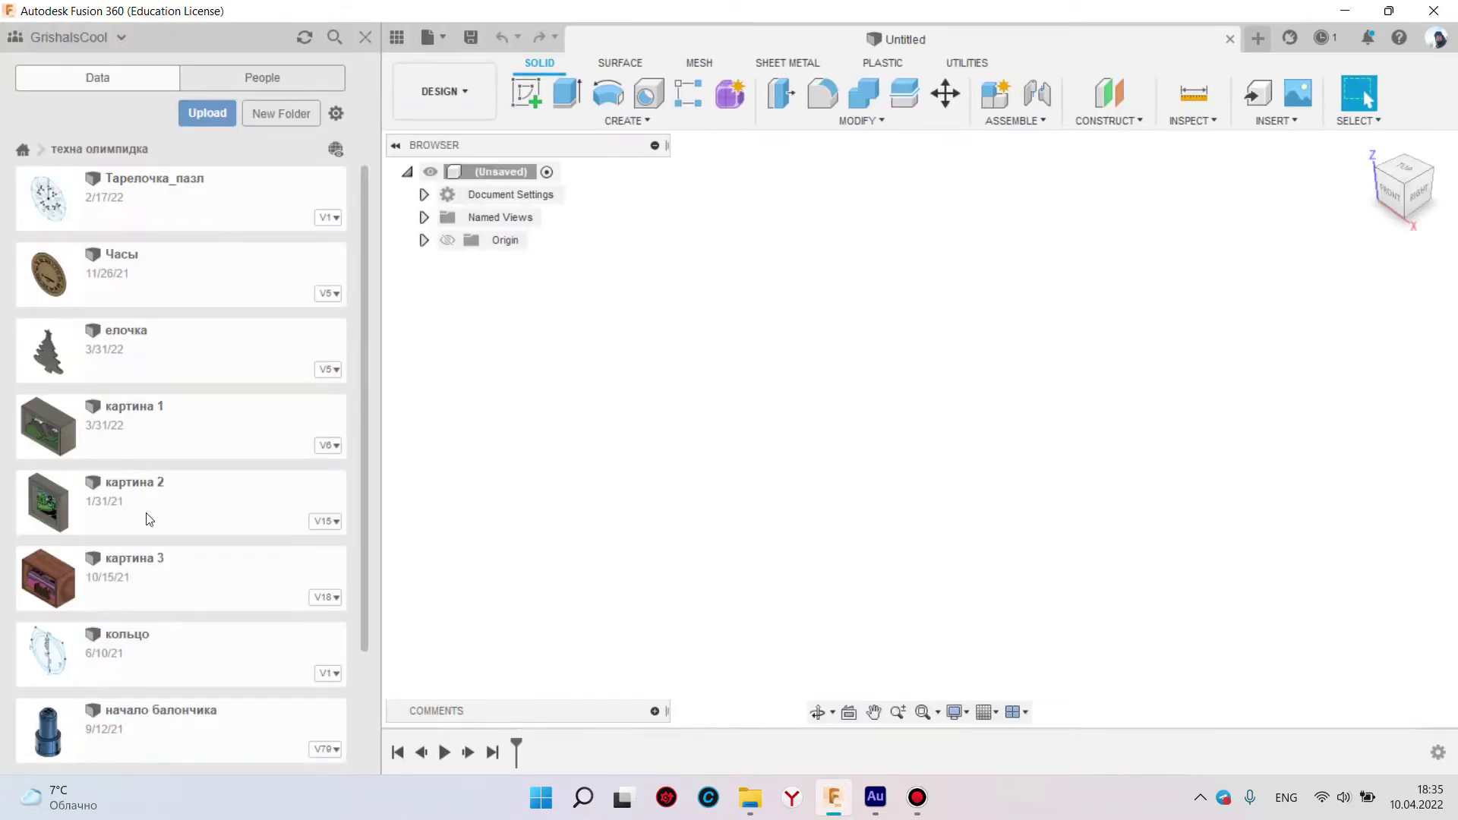
click(23, 148)
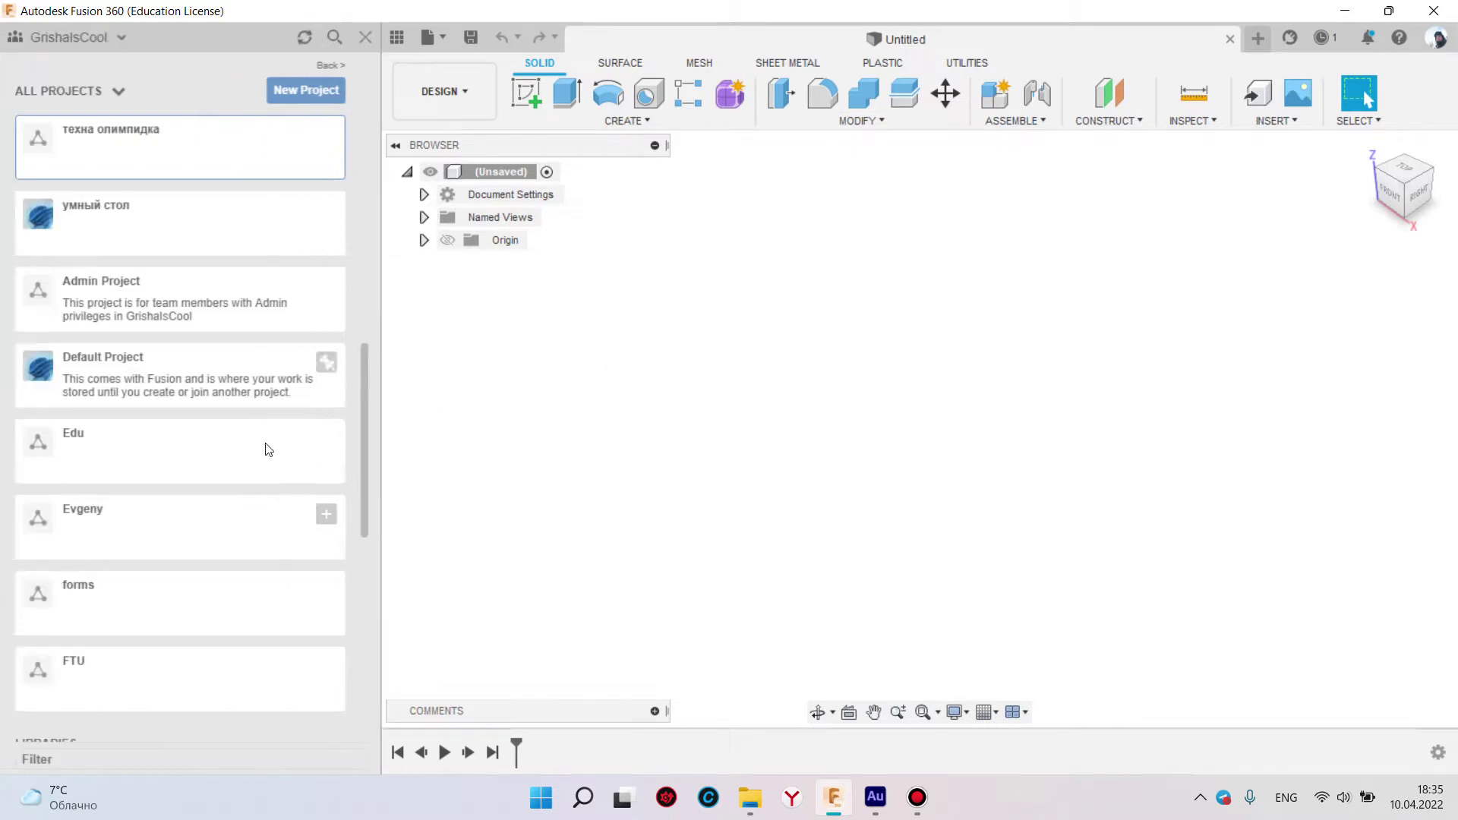
scroll(175, 391, down, 5)
scroll(190, 409, down, 4)
scroll(194, 380, down, 2)
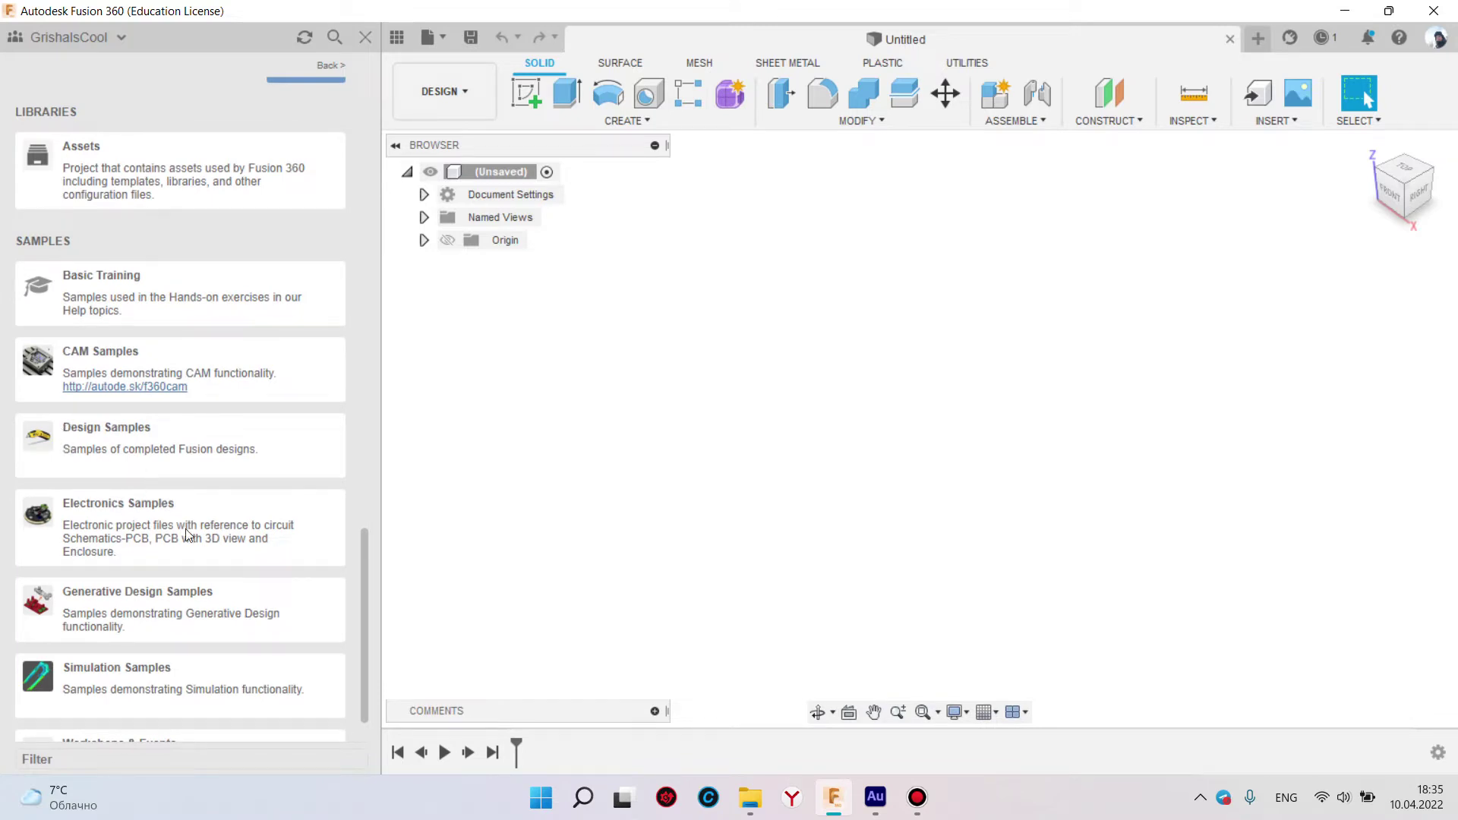
scroll(197, 539, down, 2)
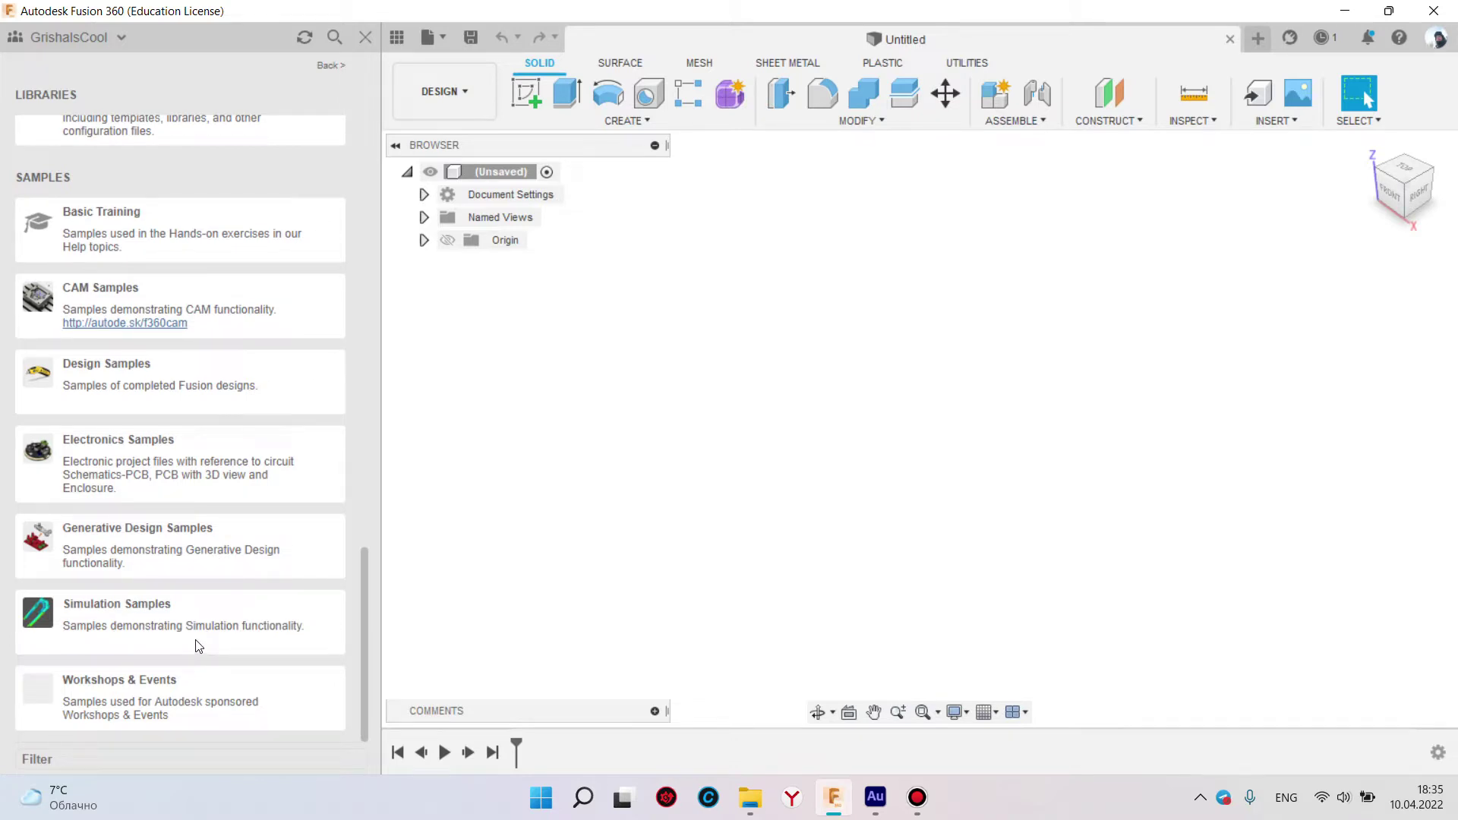
scroll(158, 554, up, 1)
scroll(157, 553, up, 10)
scroll(157, 554, up, 4)
scroll(157, 554, up, 5)
scroll(157, 554, up, 2)
scroll(152, 486, down, 4)
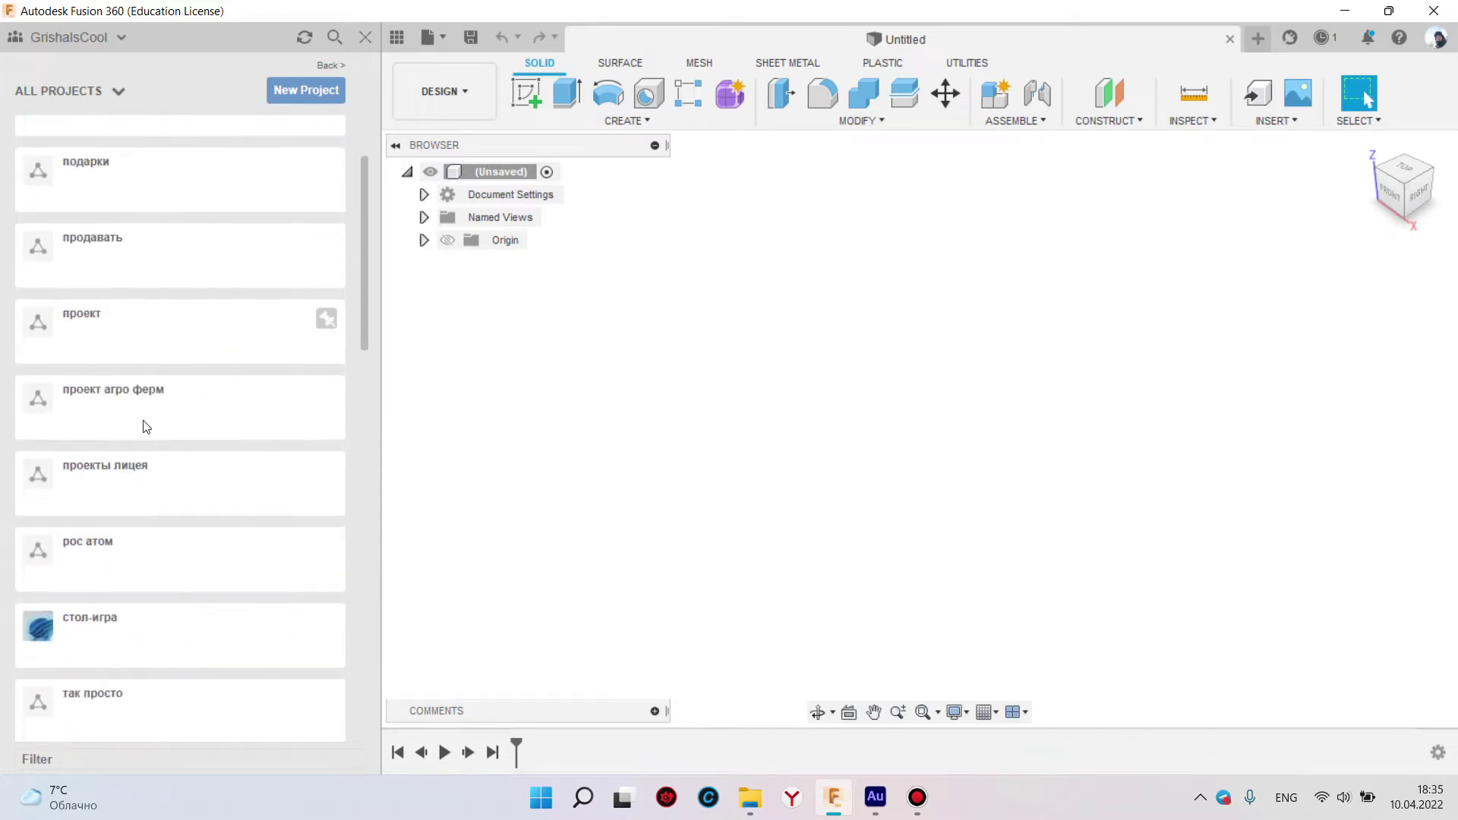
scroll(146, 427, down, 3)
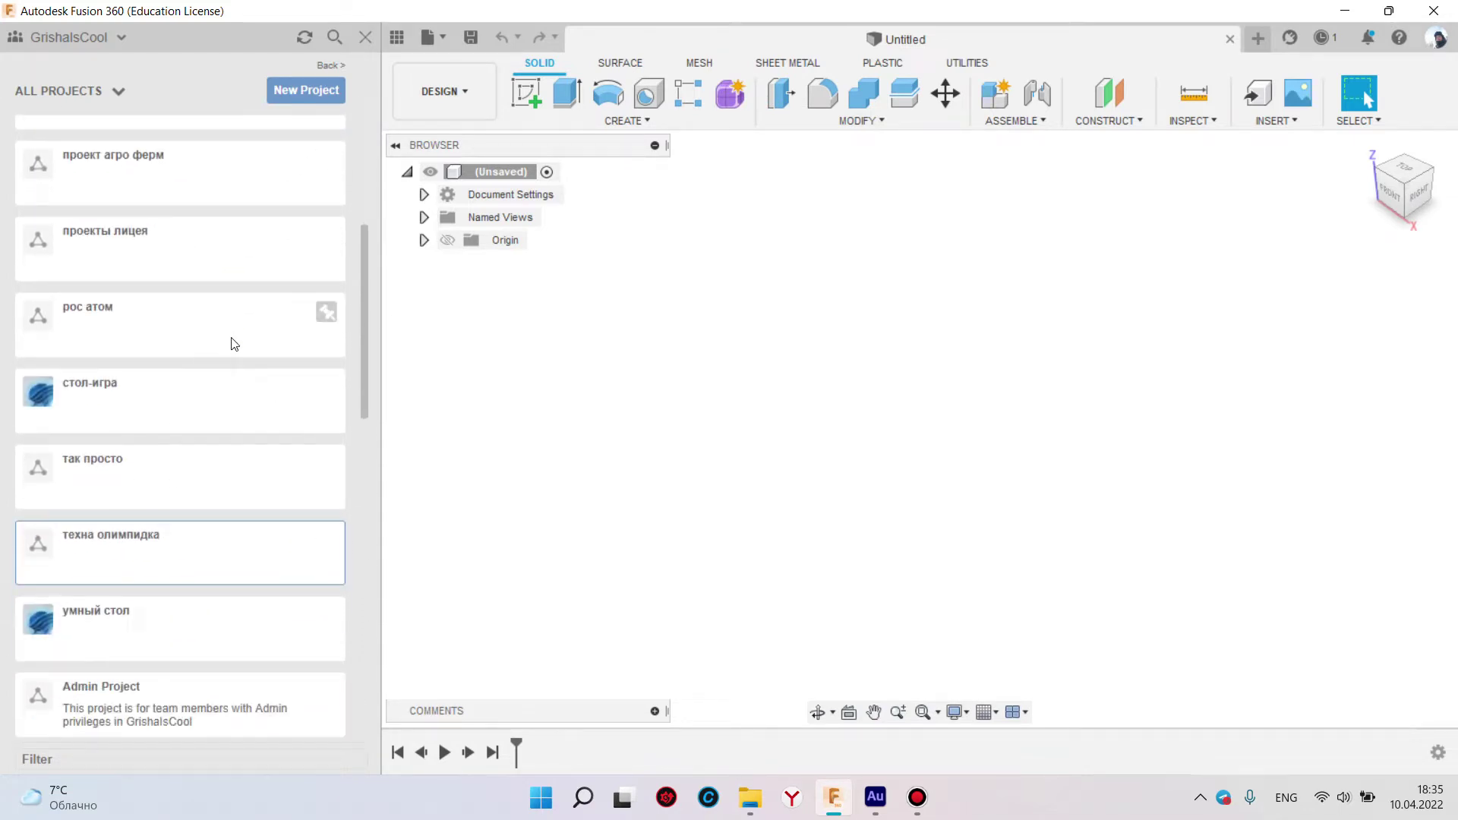
Open the втулка design from the рос атом project and orbit around it
click(149, 311)
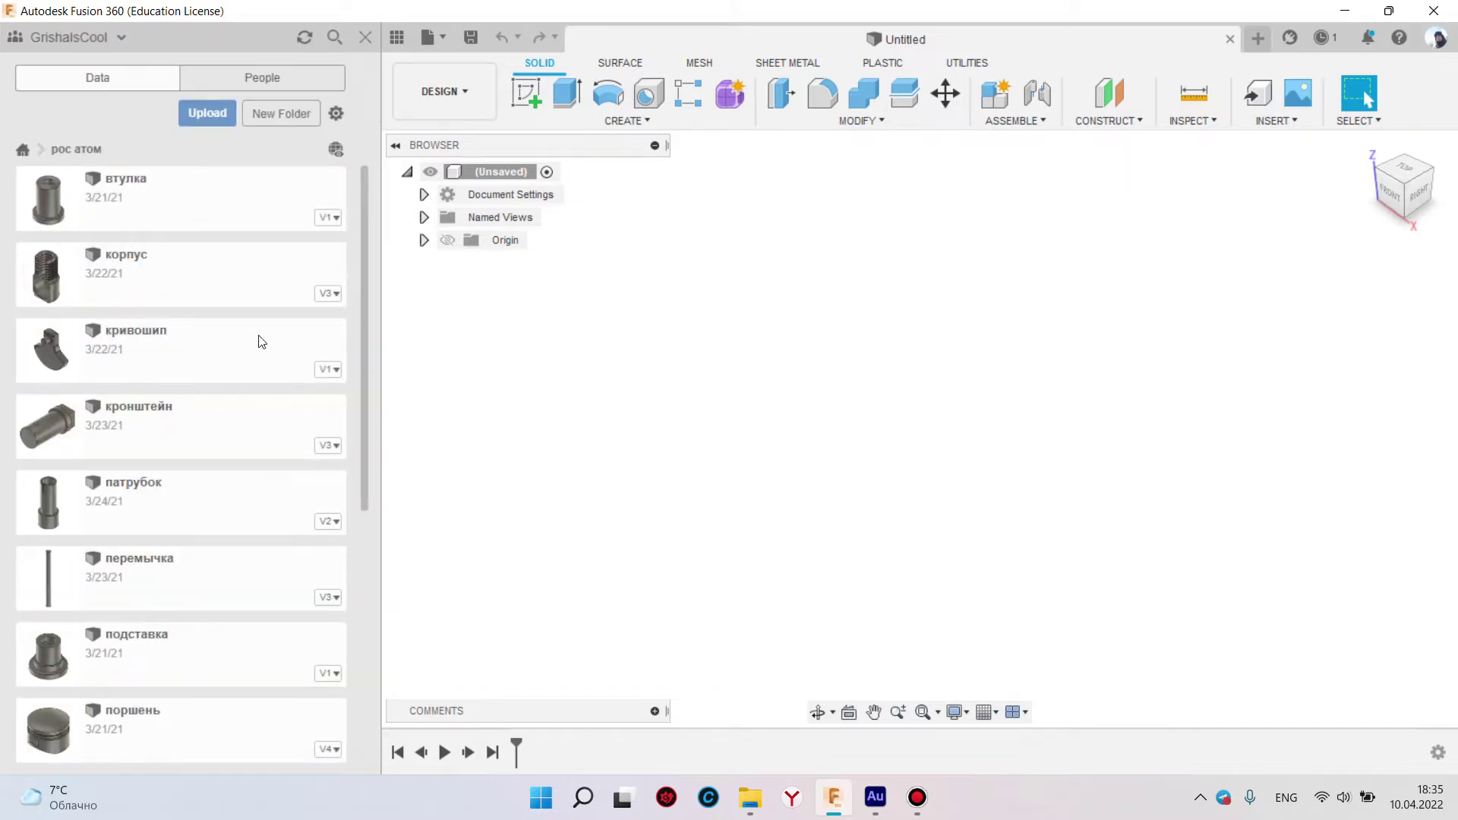
double_click(156, 203)
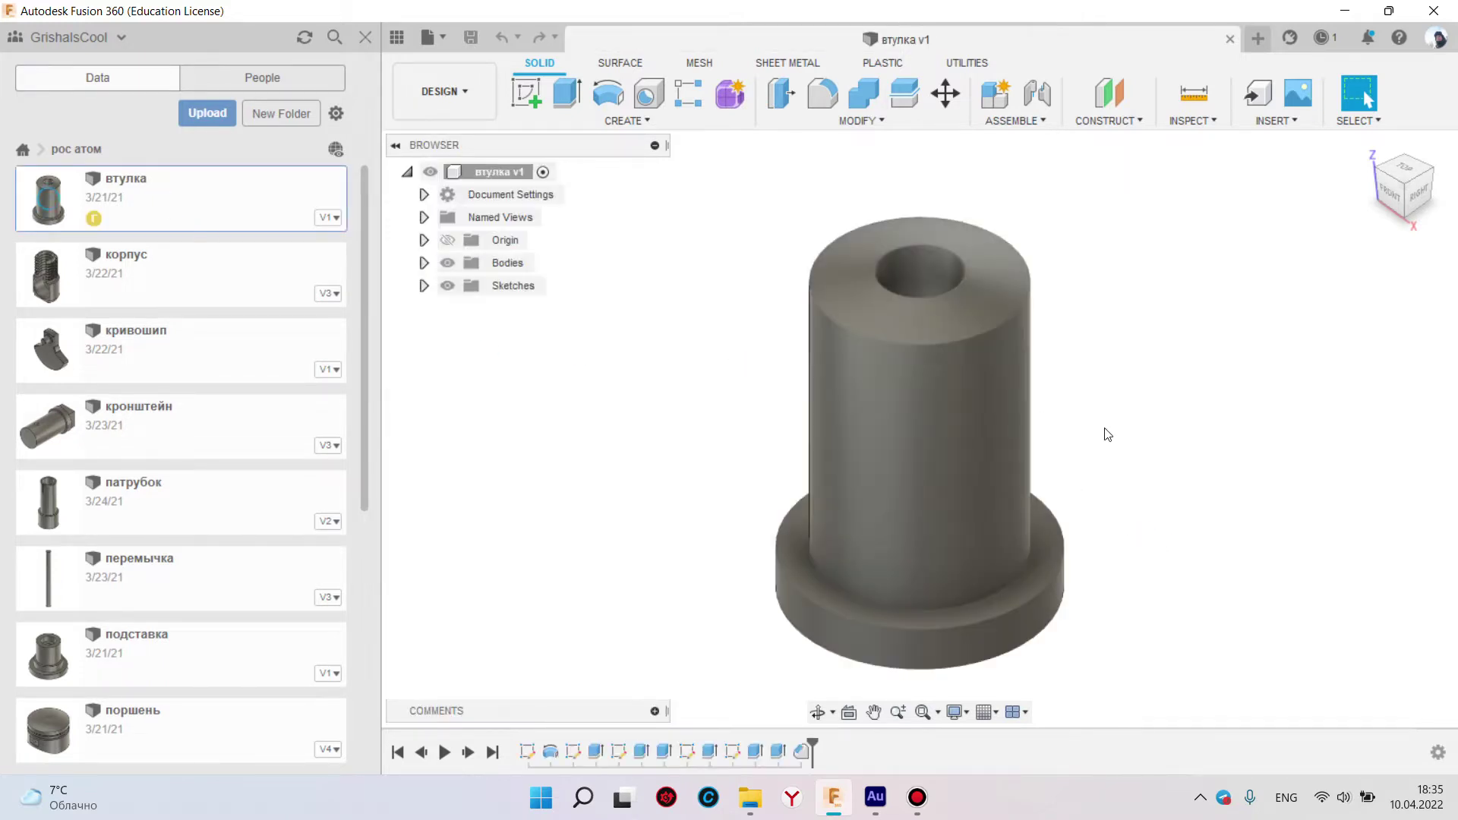
shift+middle_drag(1090, 433, 1119, 271)
drag(1118, 271, 823, 524)
key(Escape)
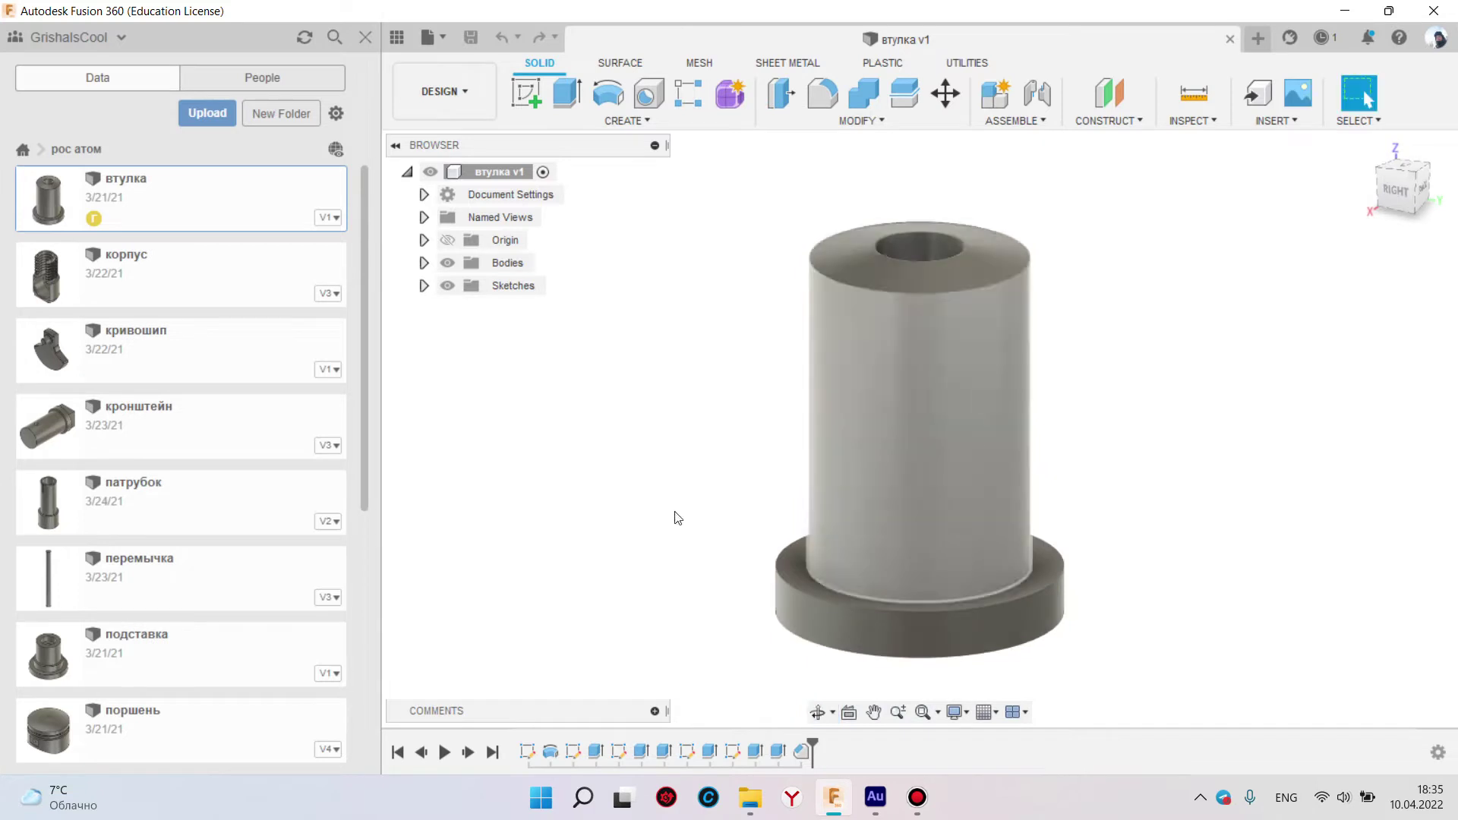
Close the Data Panel and orbit to view the bushing from below
click(374, 40)
shift+middle_drag(1059, 465, 996, 369)
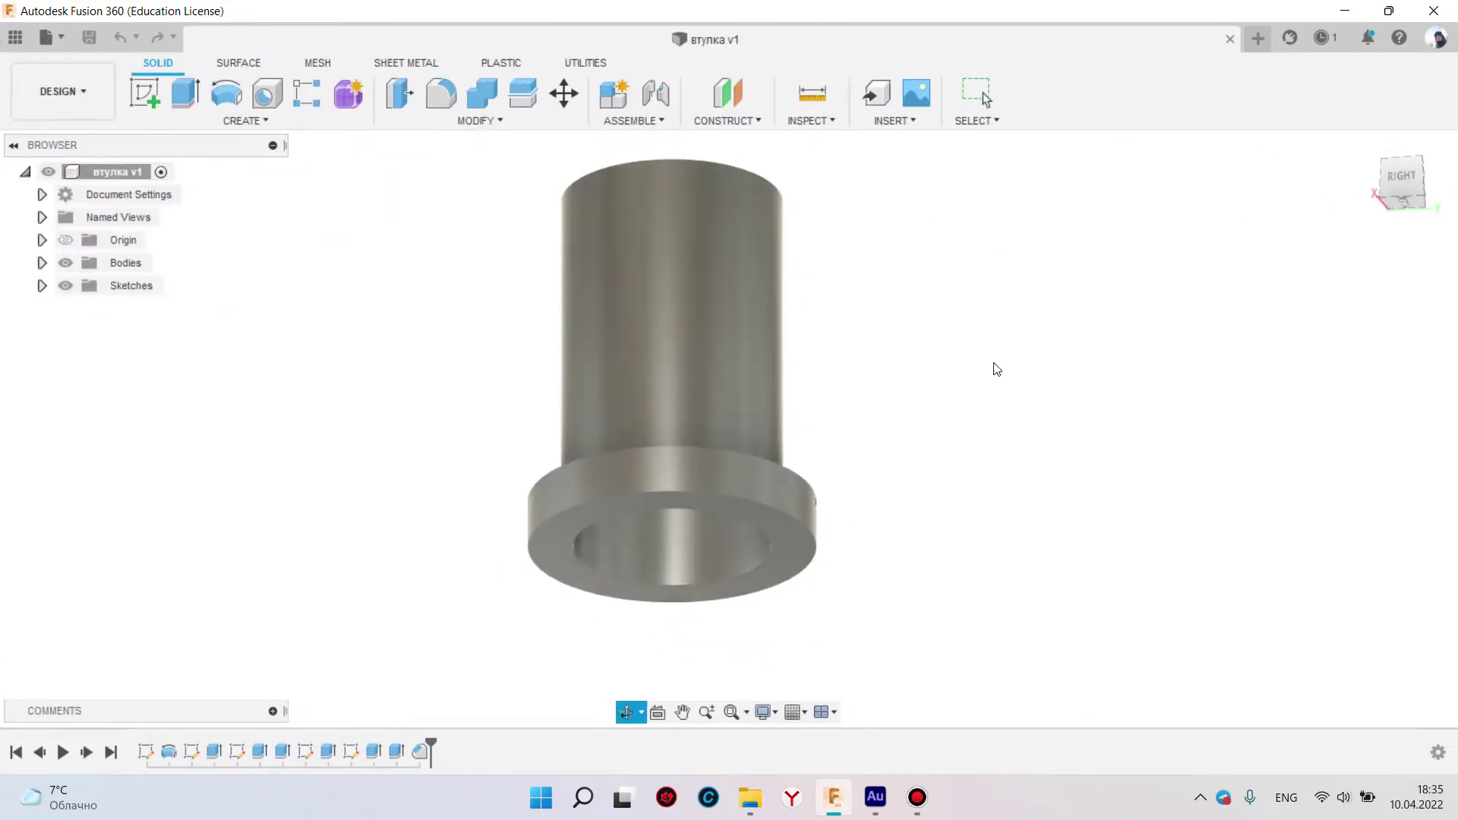
key(Escape)
click(67, 45)
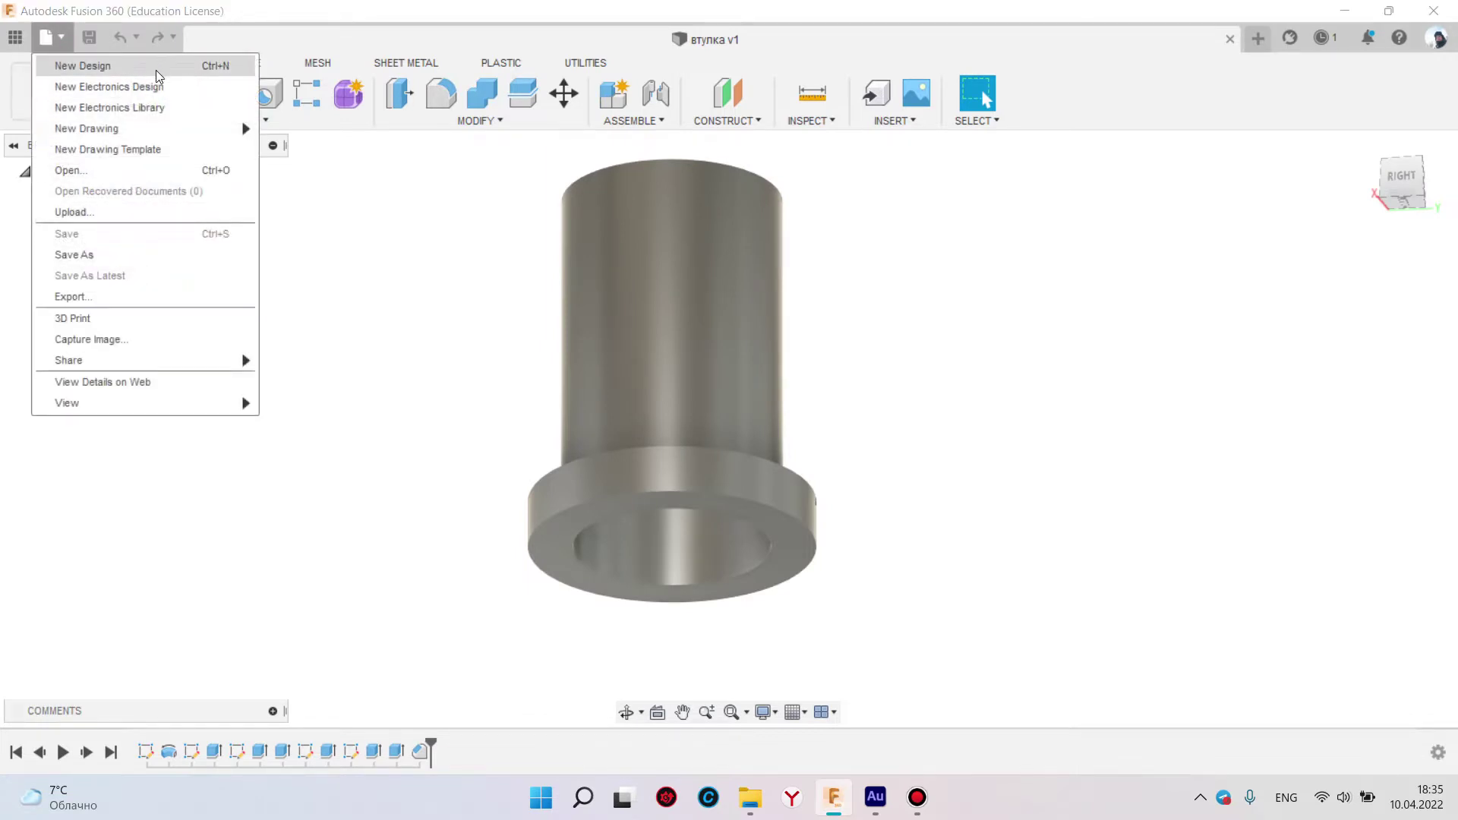
click(125, 261)
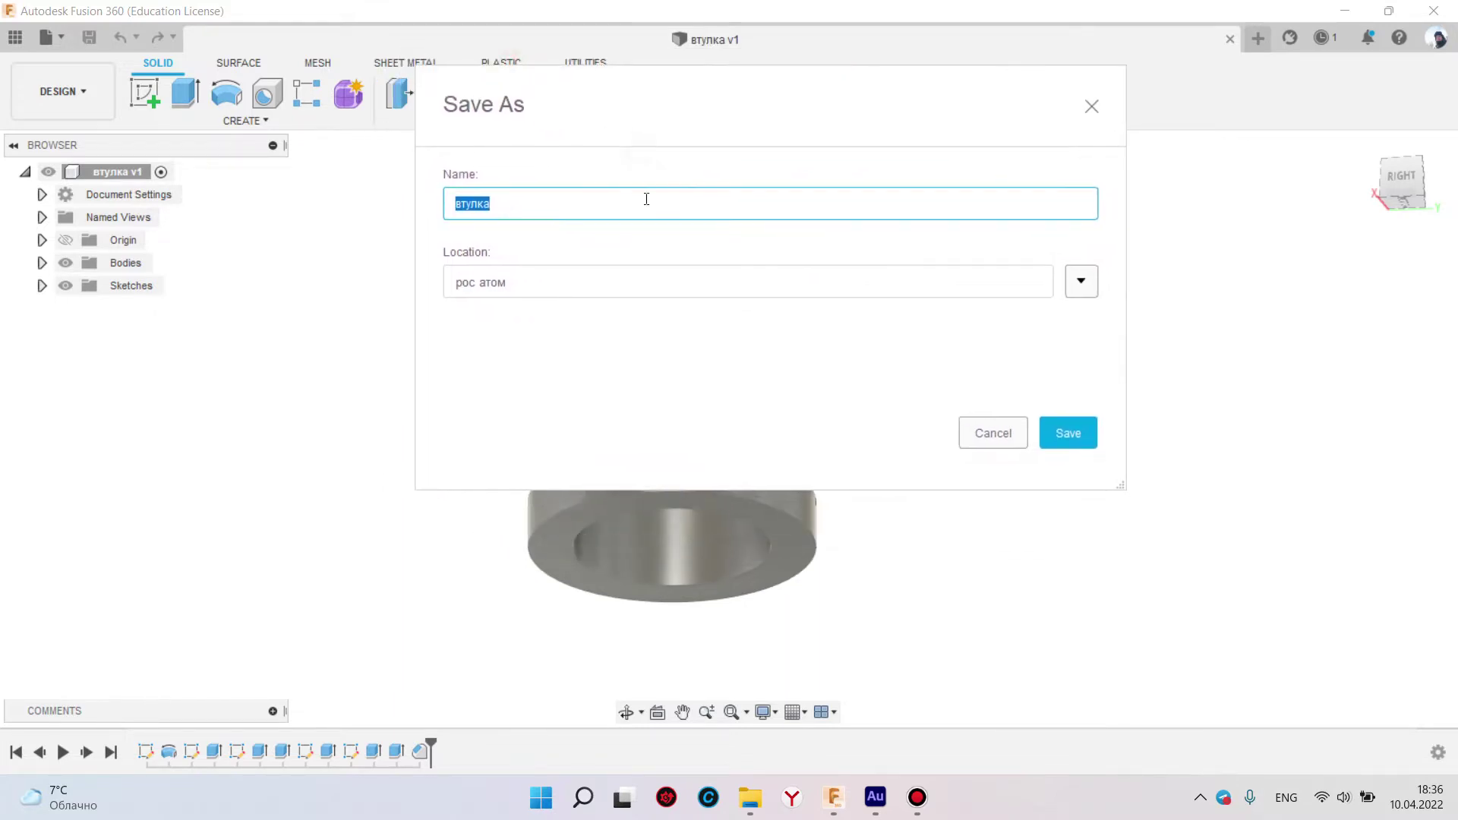
click(1081, 280)
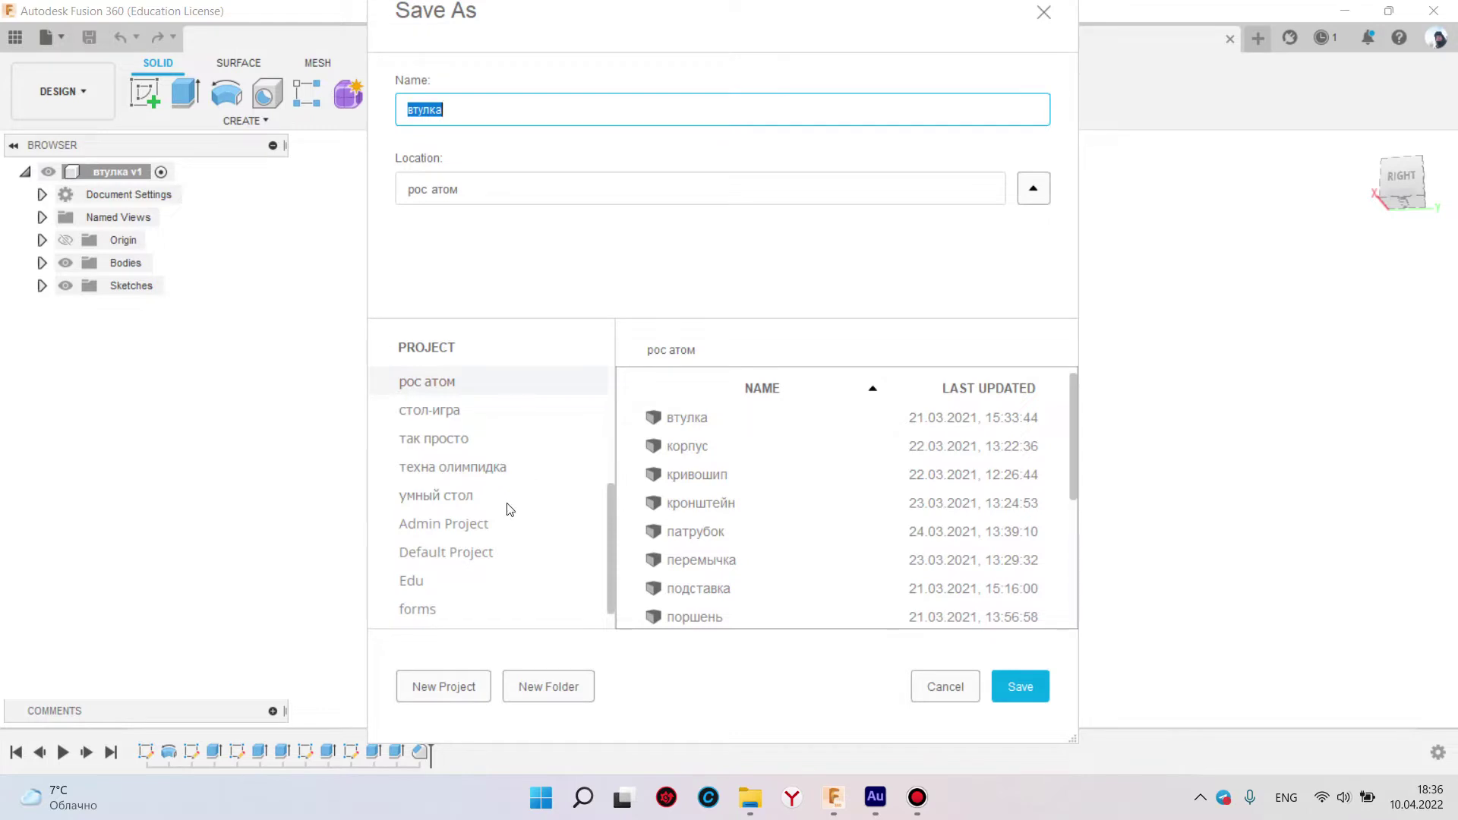
click(947, 689)
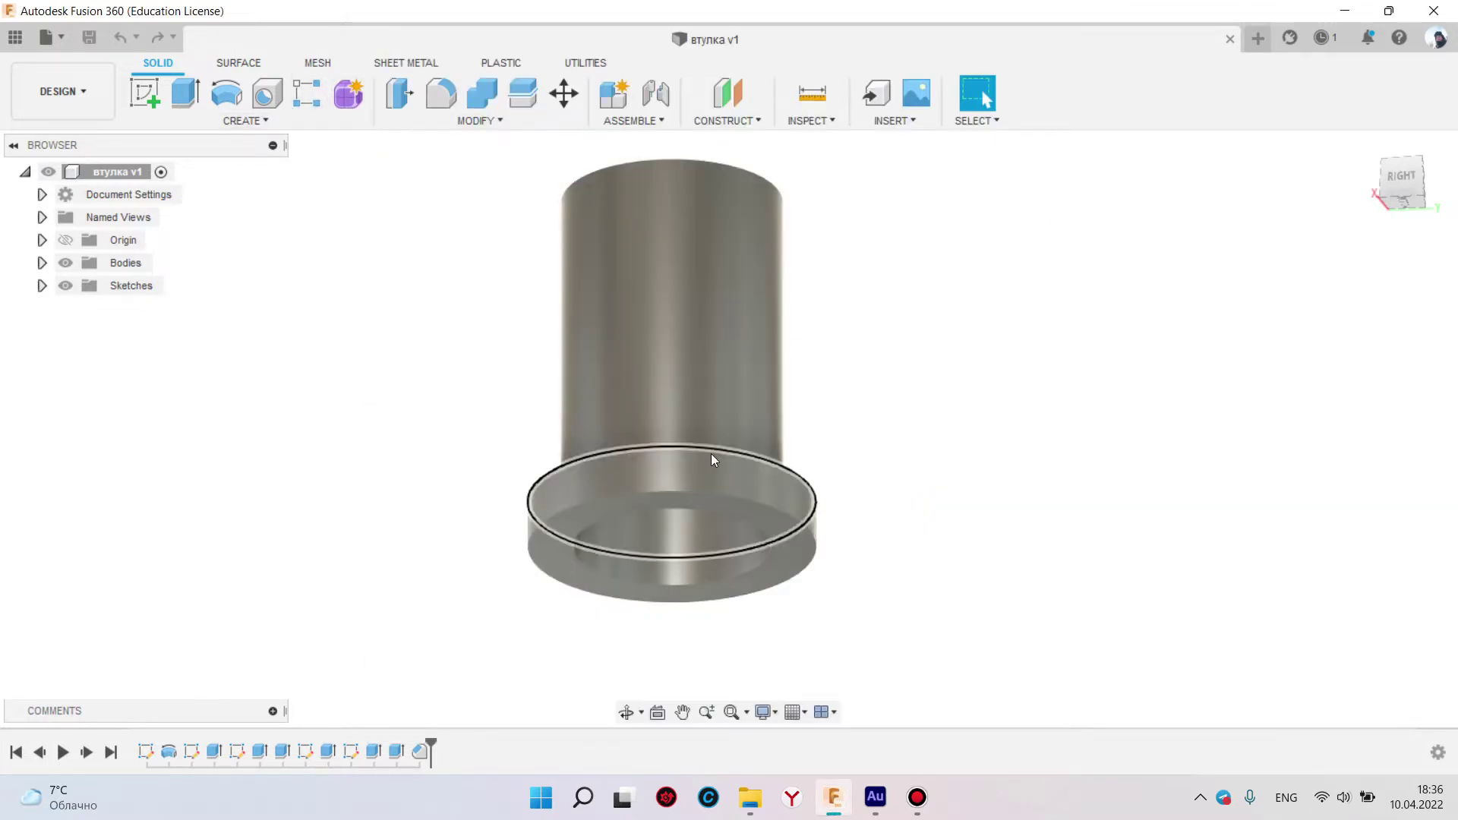
Step through the TOP, FRONT and RIGHT named views, then view the bushing from above
shift+middle_drag(700, 451, 752, 427)
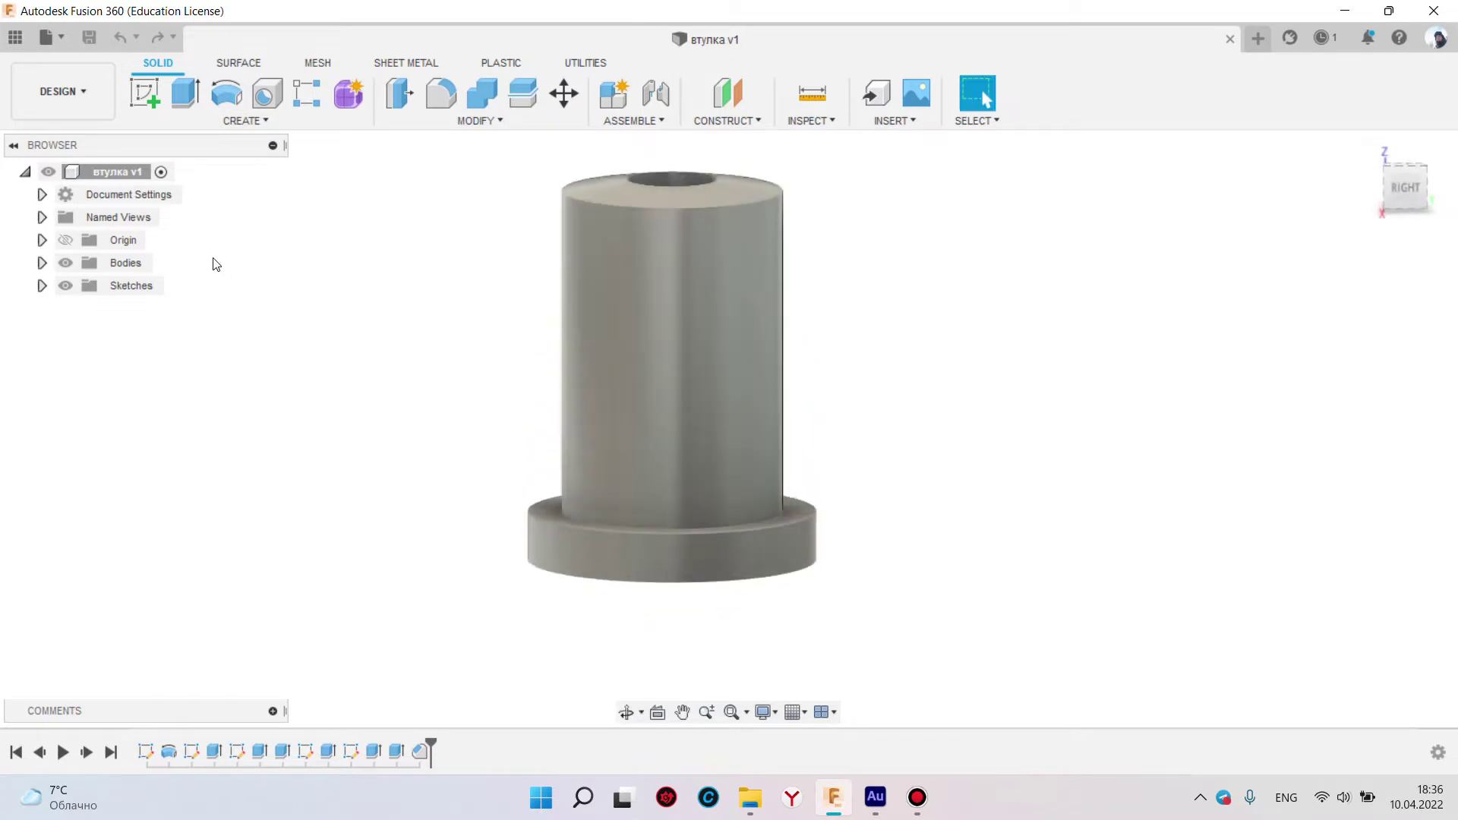
click(42, 218)
double_click(113, 241)
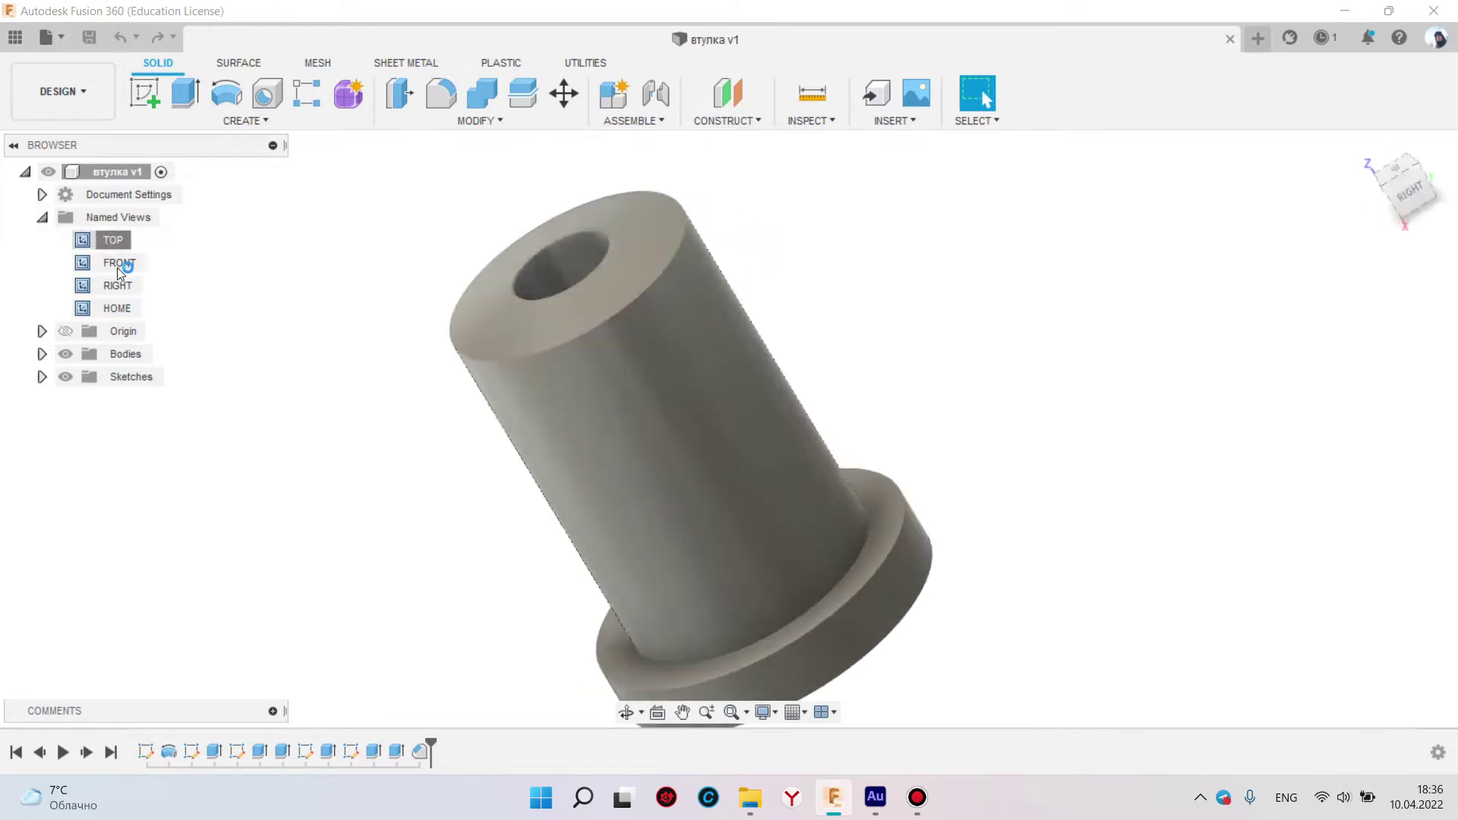
double_click(117, 265)
double_click(123, 289)
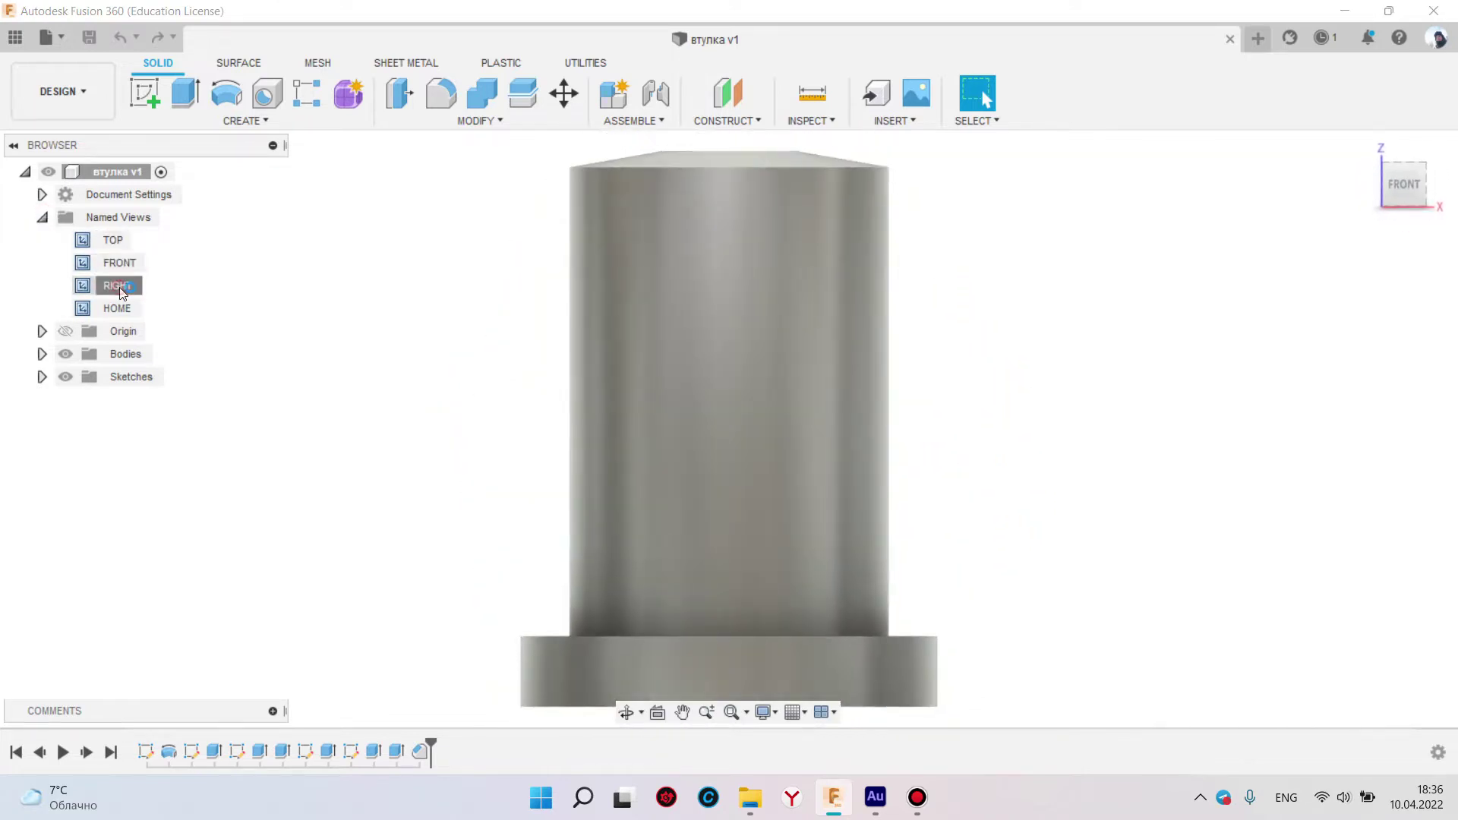
click(1406, 157)
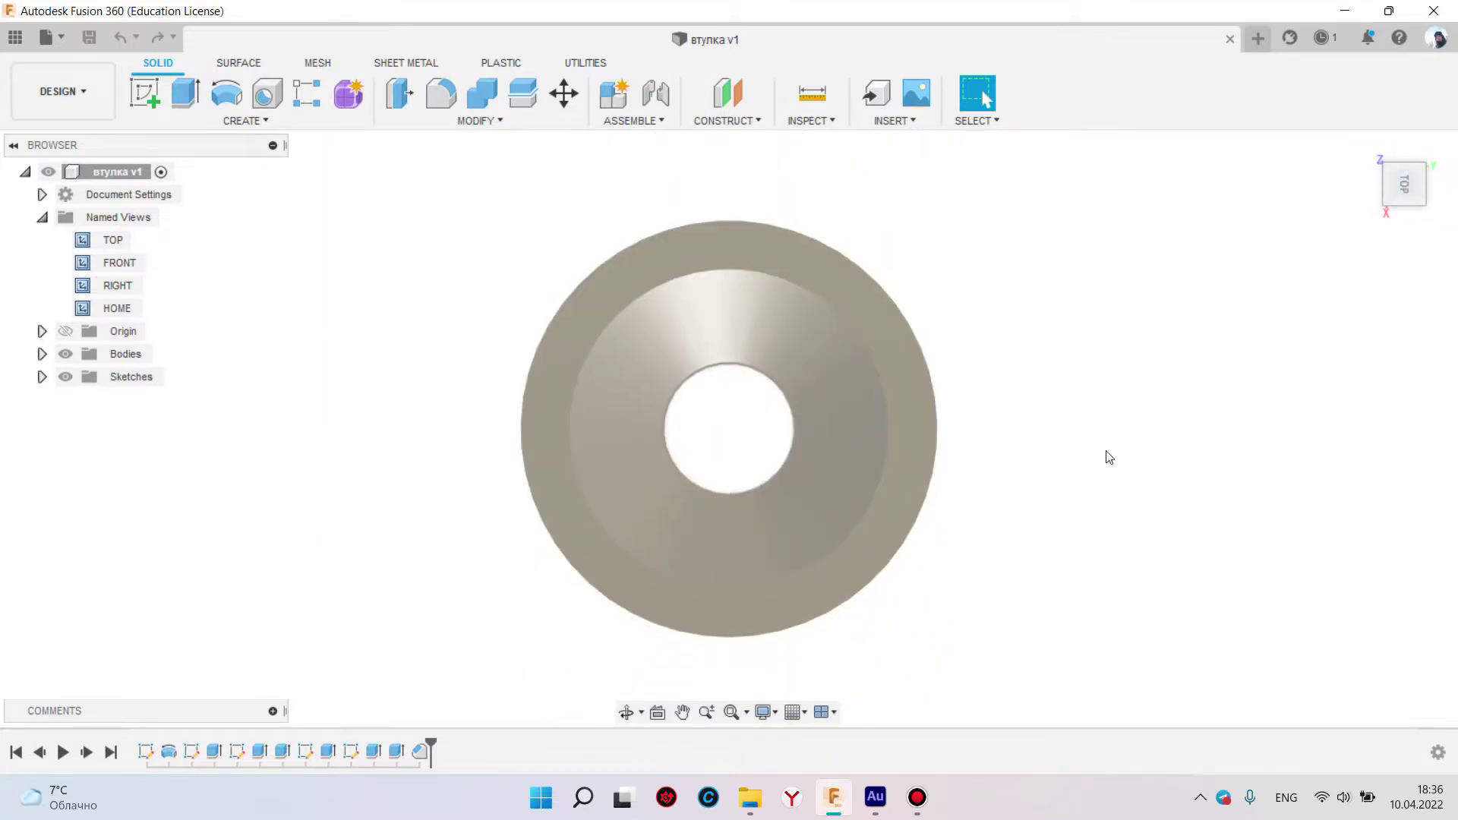
Orbit and zoom to inspect the bushing's underside, then collapse Named Views
mouse_move(1026, 511)
shift+middle_down()
mouse_move(712, 196)
mouse_move(927, 402)
shift+middle_up()
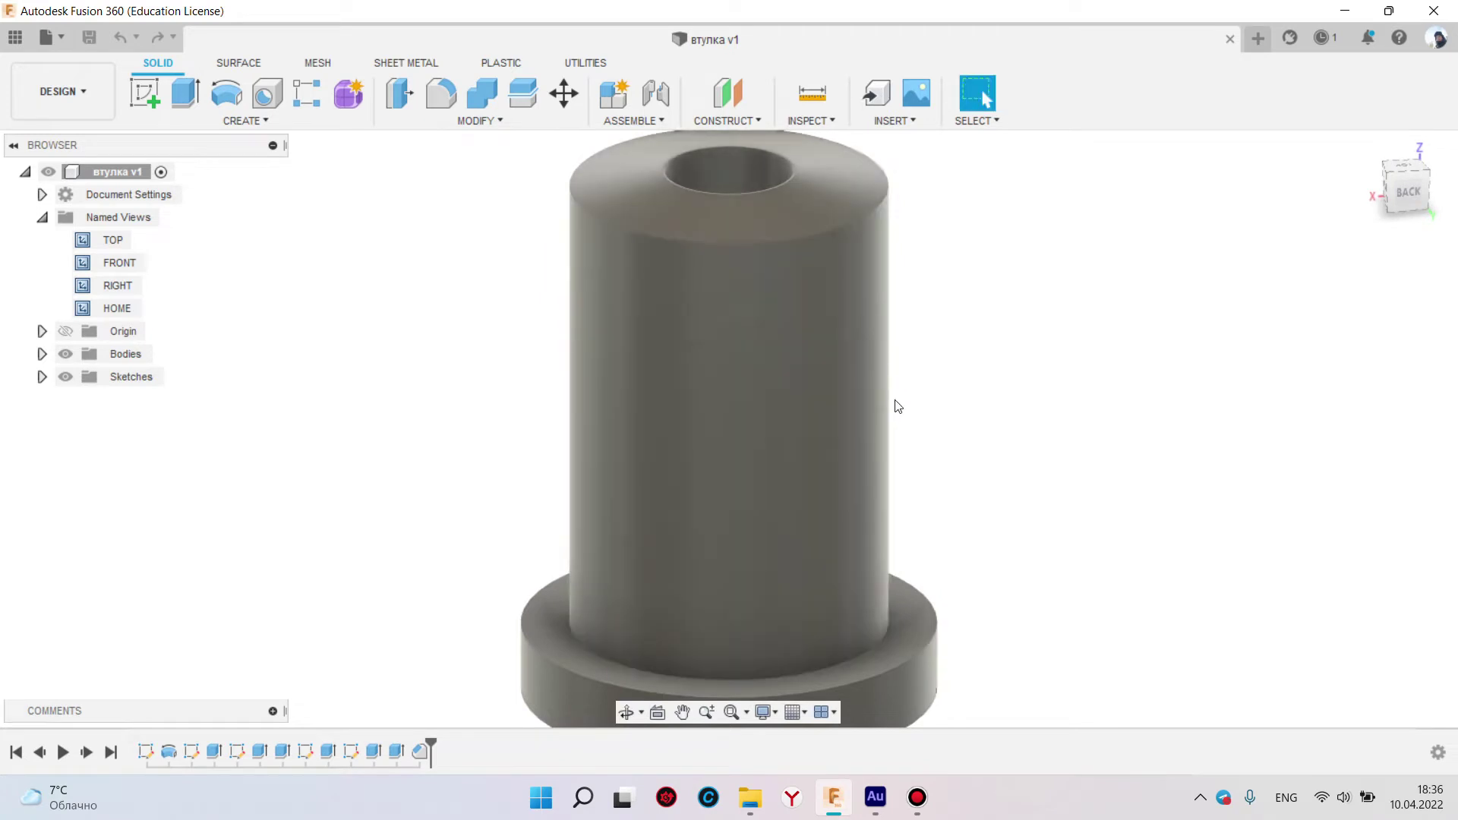
scroll(913, 385, down, 2)
scroll(912, 385, up, 4)
scroll(912, 384, up, 2)
scroll(907, 376, down, 6)
scroll(904, 375, up, 4)
scroll(836, 348, down, 2)
scroll(888, 358, up, 3)
mouse_move(888, 357)
shift+middle_down()
mouse_move(847, 264)
mouse_move(805, 326)
shift+middle_up()
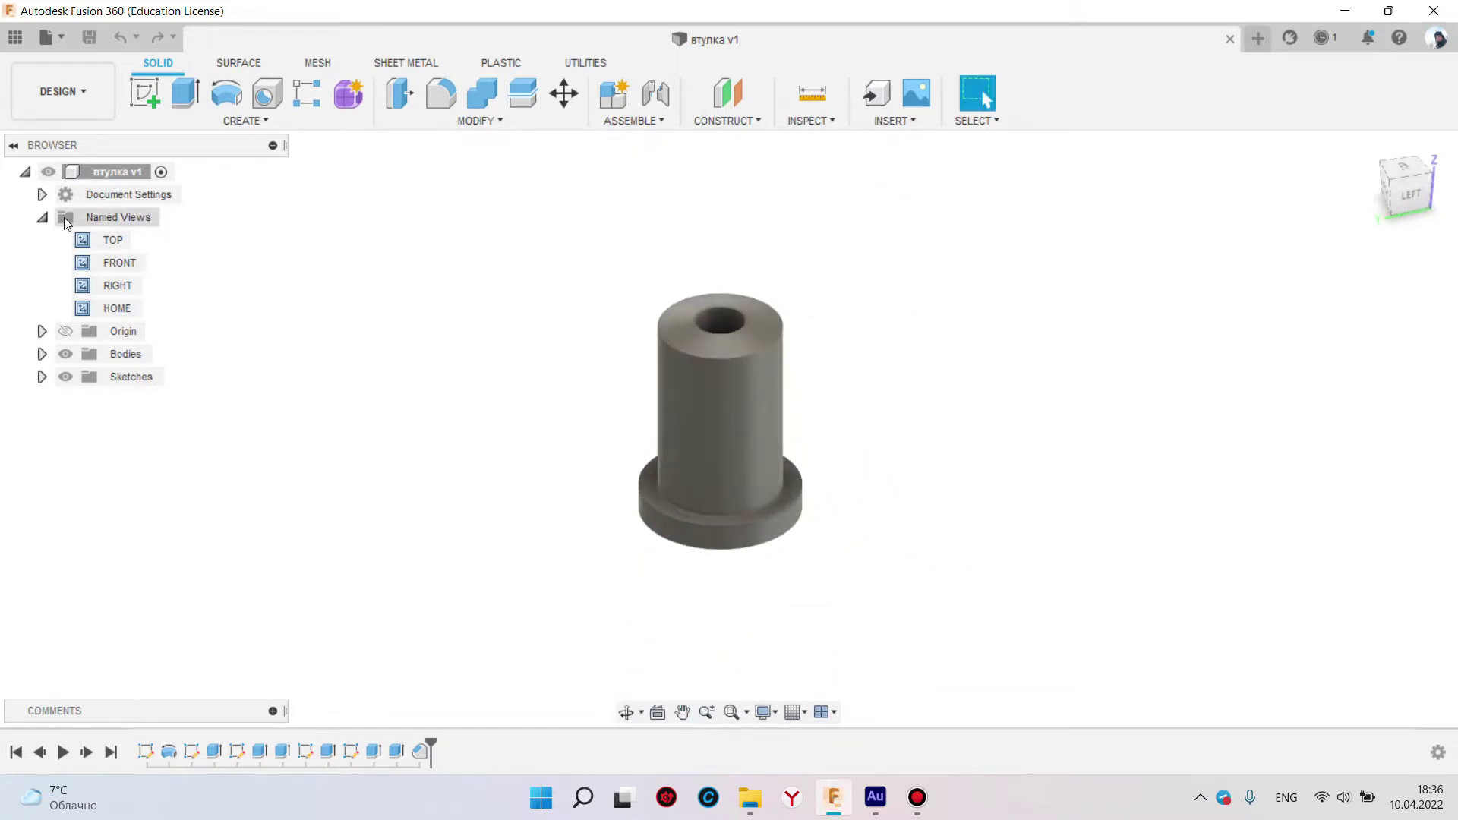
click(42, 217)
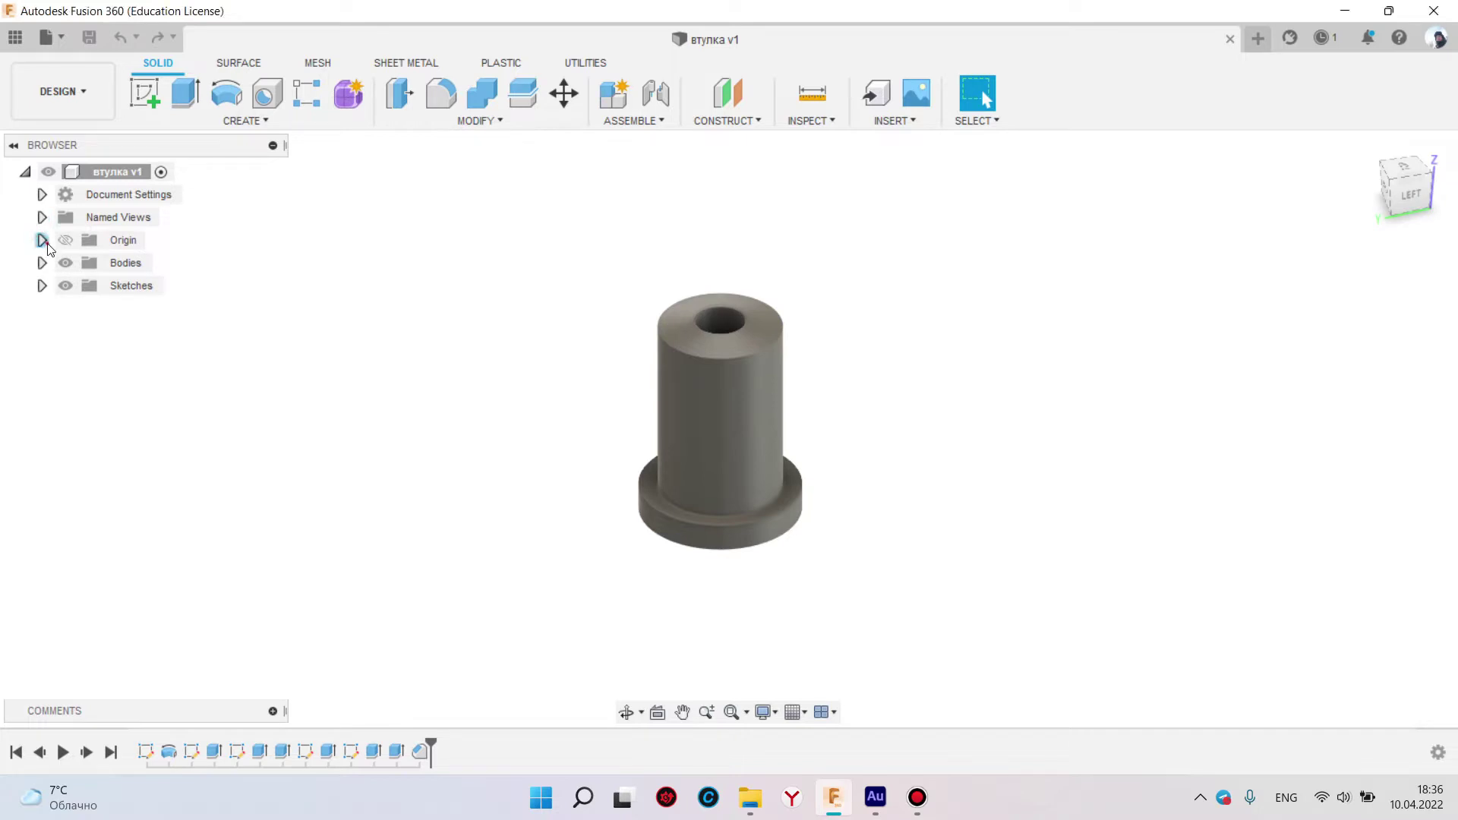
Expand the Origin folder and toggle the XY and XZ plane visibility
click(41, 240)
click(82, 354)
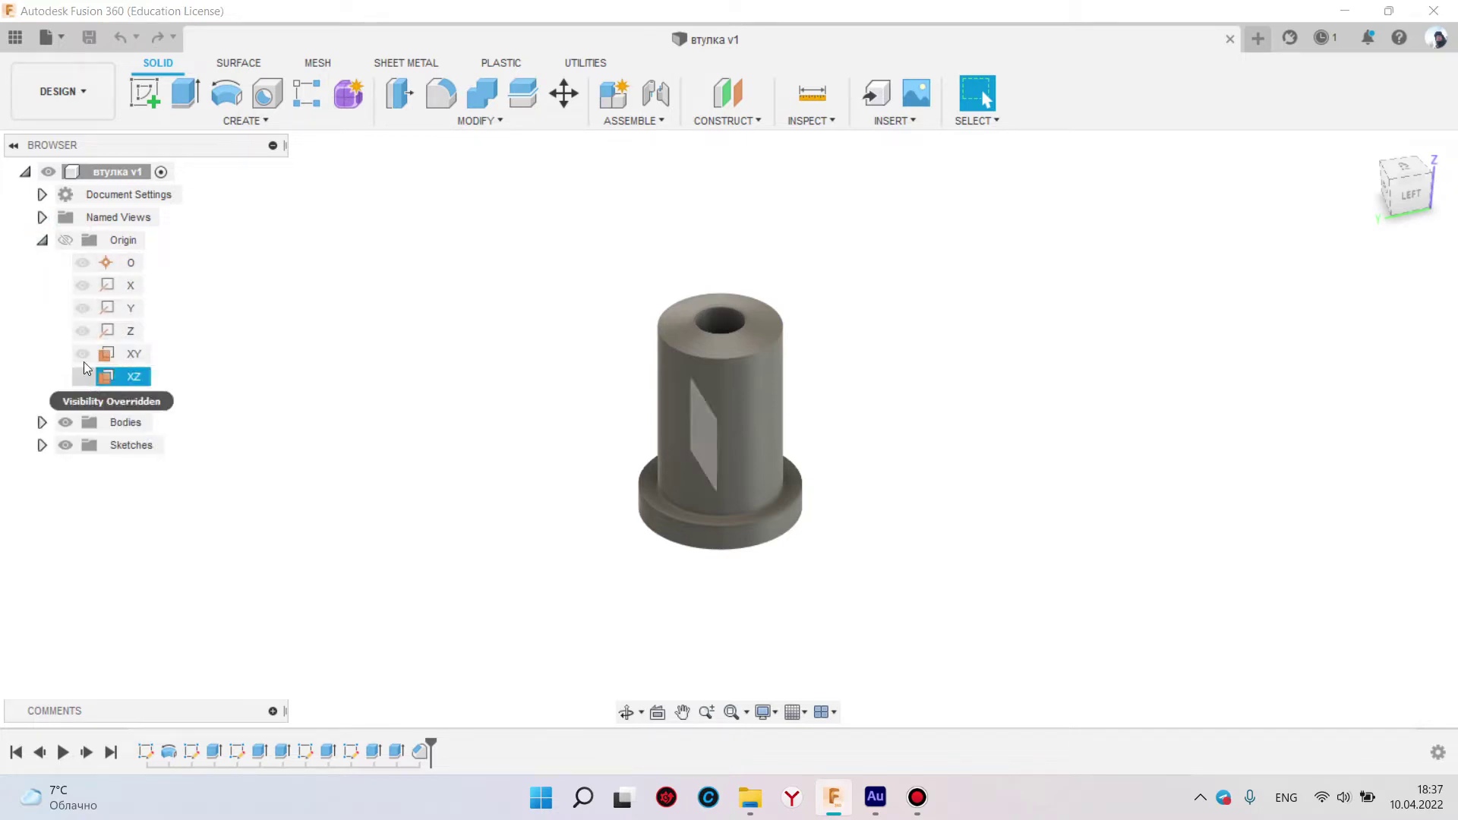
click(89, 400)
mouse_move(837, 426)
shift+middle_down()
mouse_move(955, 255)
mouse_move(710, 465)
shift+middle_up()
scroll(742, 369, up, 5)
shift+middle_drag(742, 370, 611, 504)
click(81, 376)
Start a new sketch, then cancel the plane pick and pan the bushing
click(144, 93)
scroll(745, 482, down, 5)
shift+middle_drag(746, 482, 752, 551)
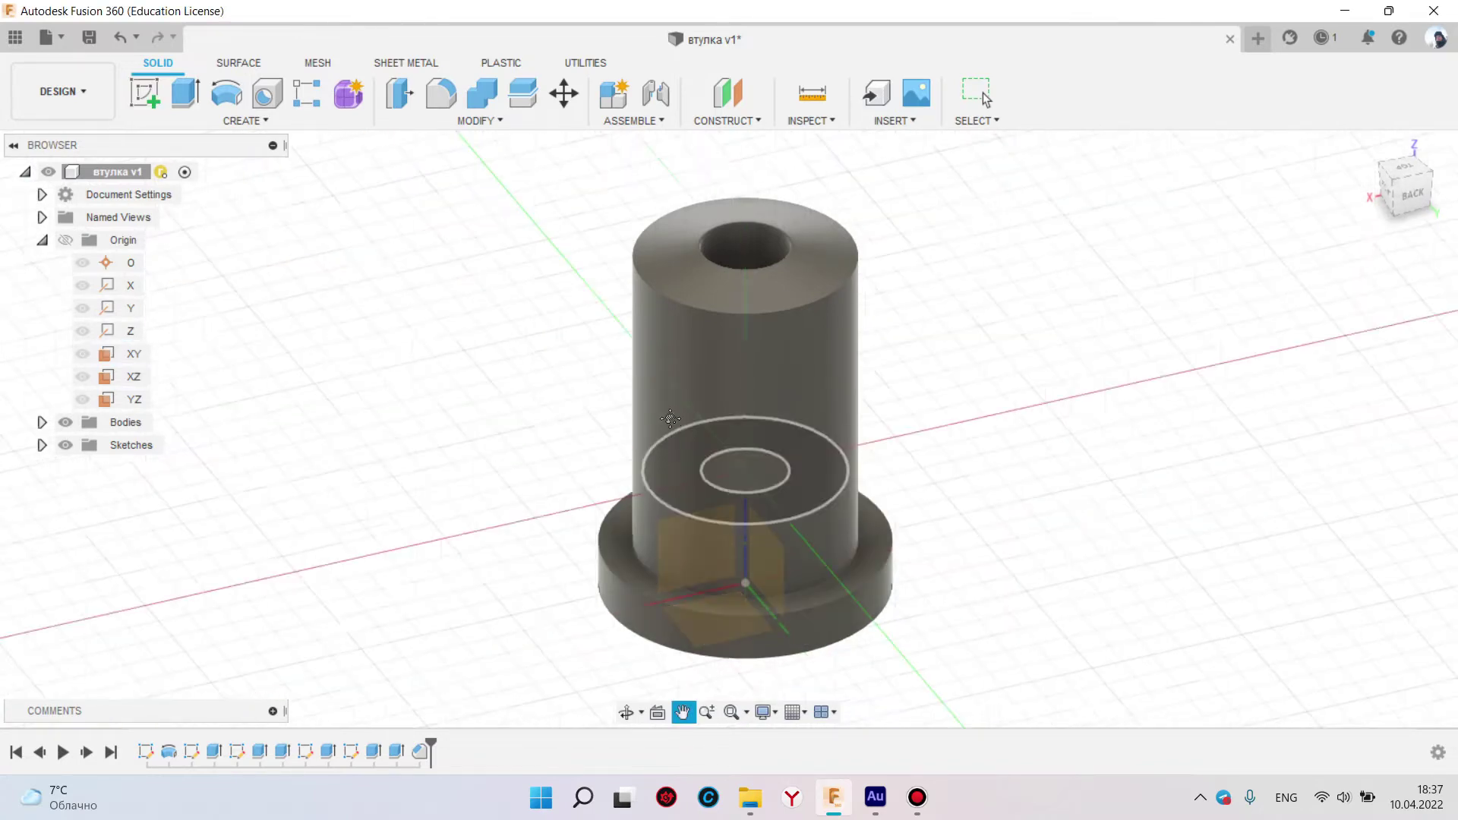
middle_drag(704, 627, 645, 451)
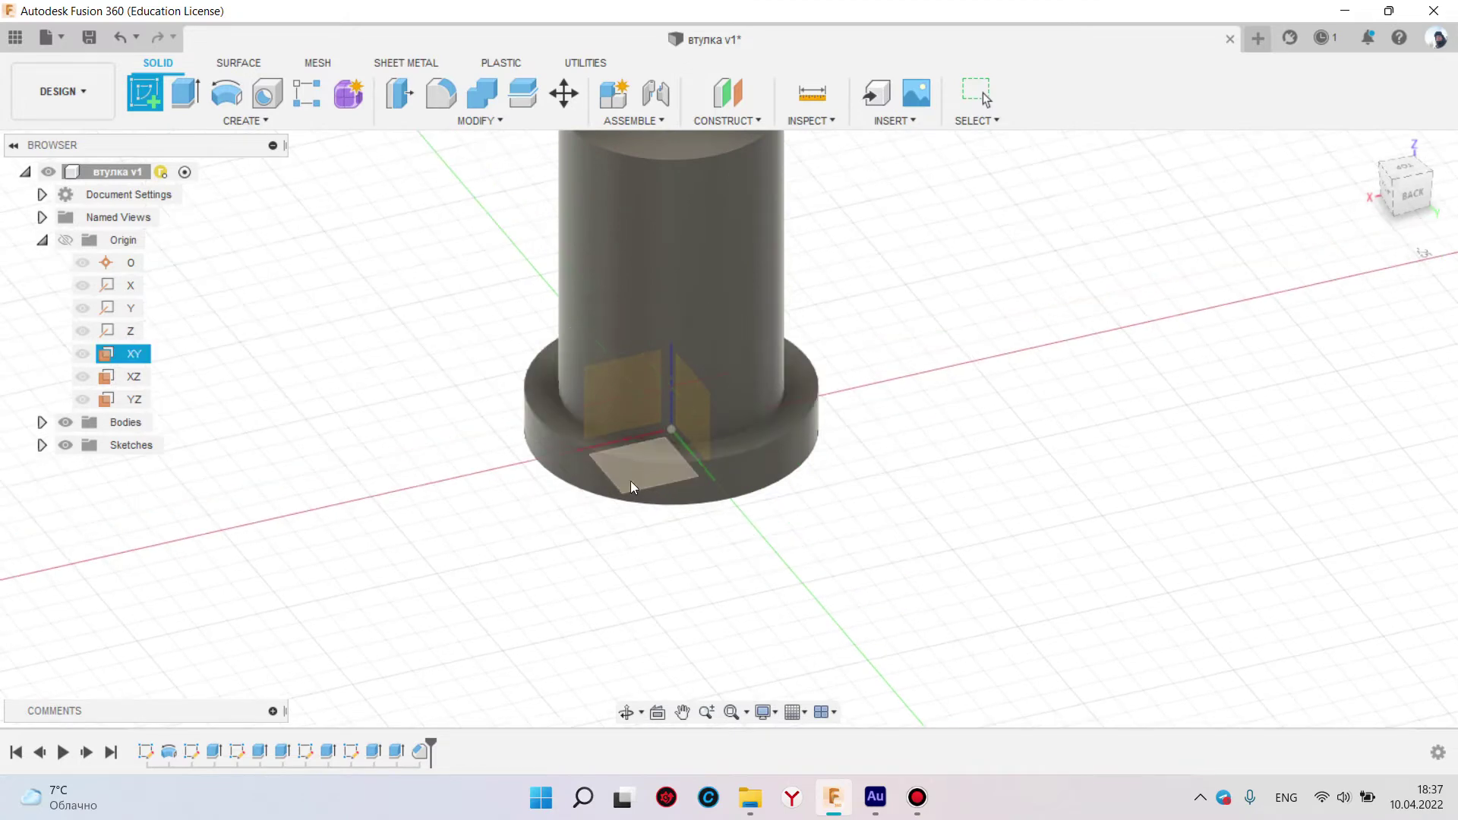
scroll(658, 465, down, 1)
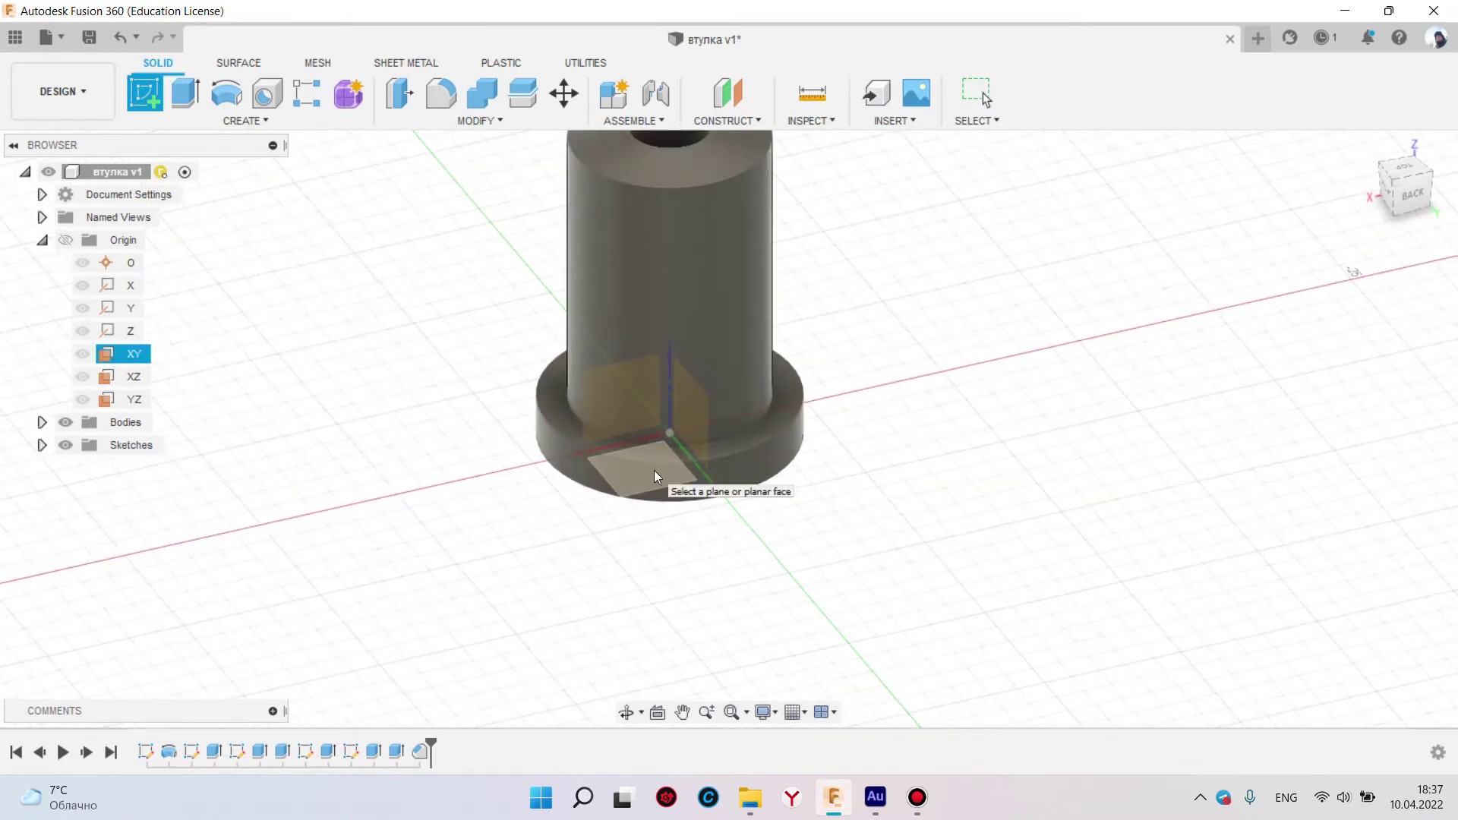
key(Escape)
mouse_move(880, 336)
middle_down()
mouse_move(916, 418)
mouse_move(872, 355)
middle_up()
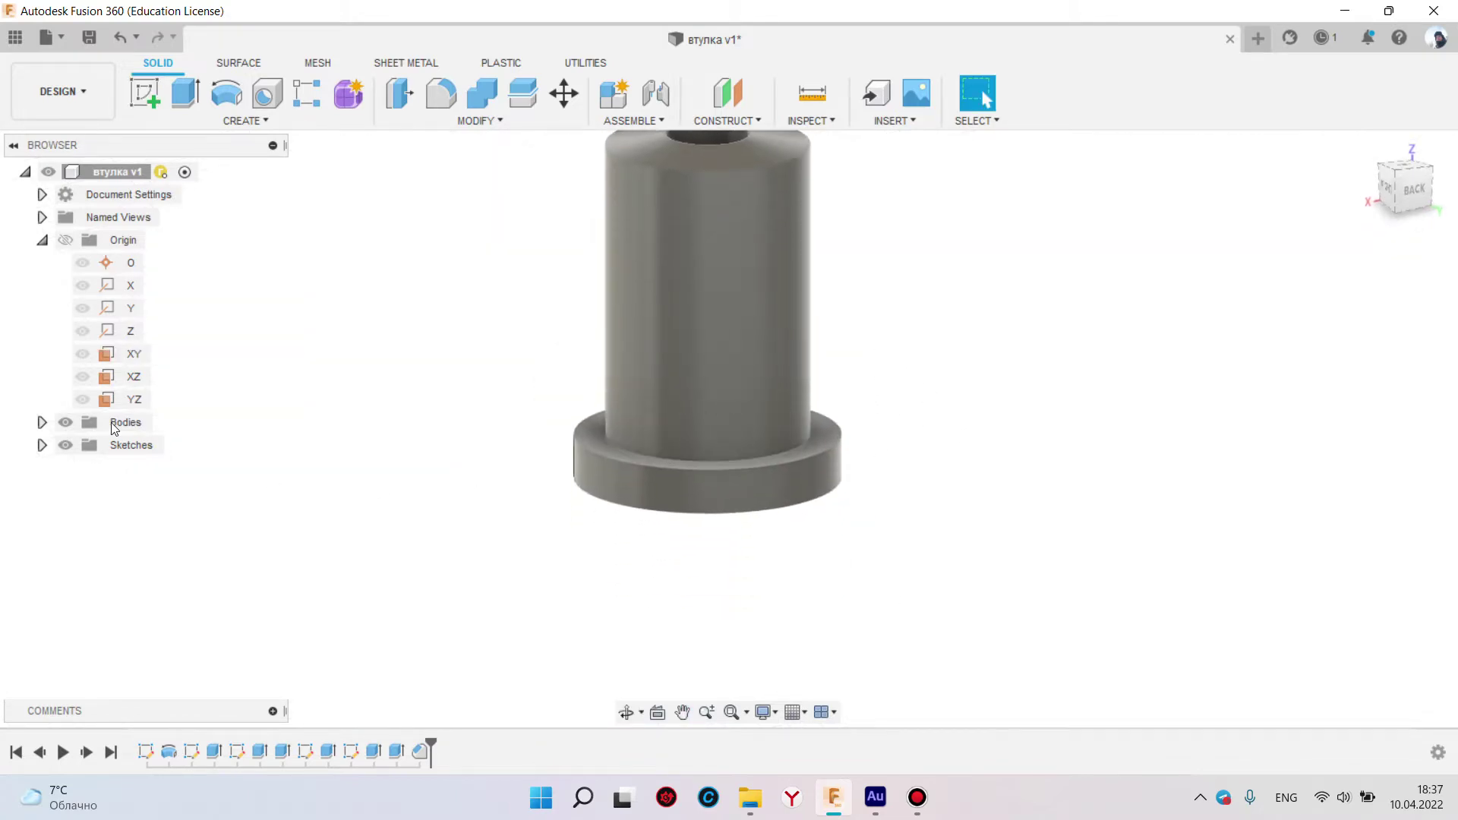
Collapse Origin and show the мусор body and Body3 to inspect the washer
click(41, 240)
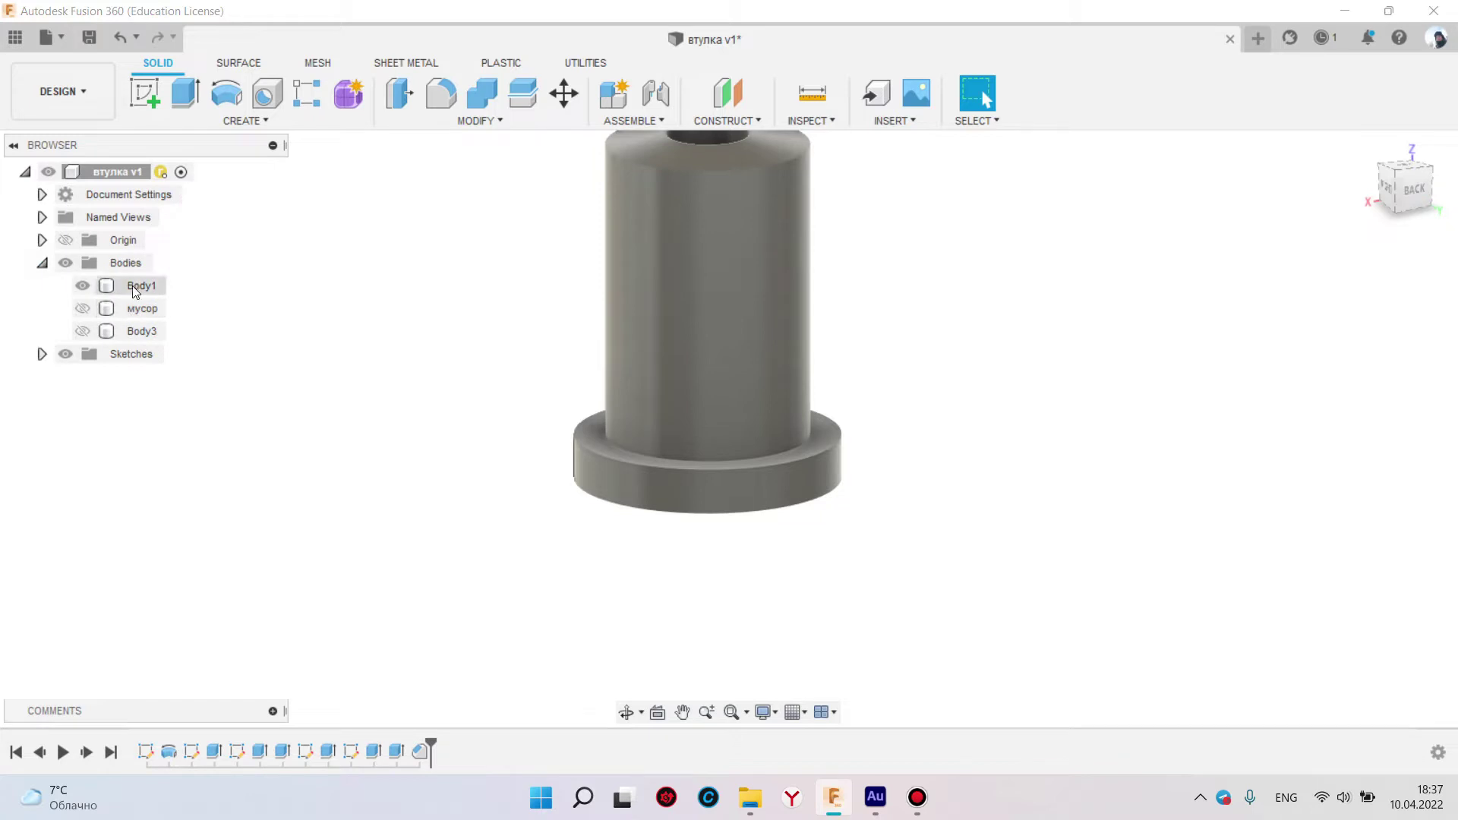
click(139, 286)
click(82, 308)
click(82, 331)
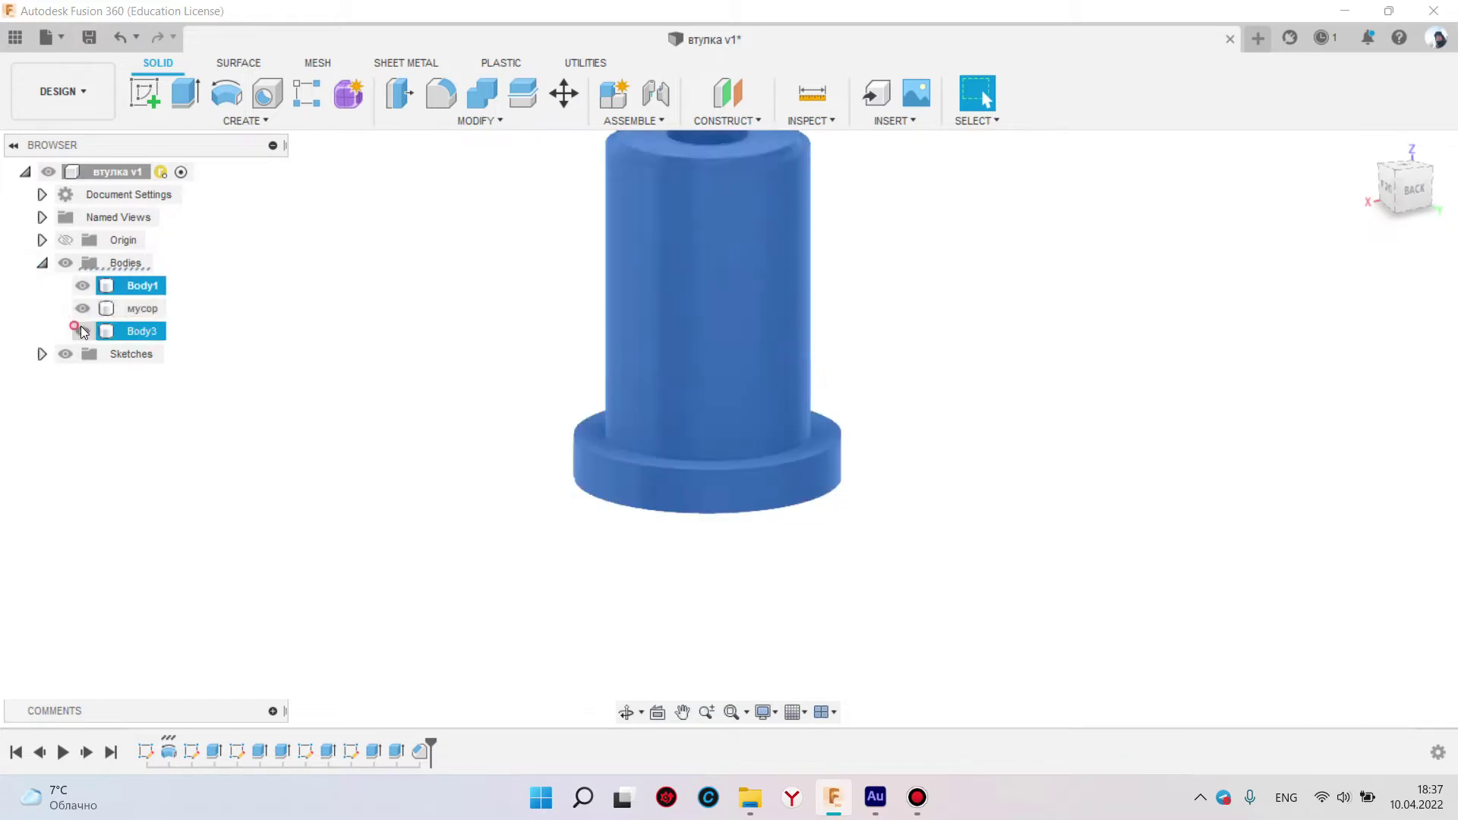
middle_drag(419, 316, 430, 426)
key(Escape)
shift+middle_drag(554, 352, 478, 378)
click(84, 337)
click(83, 306)
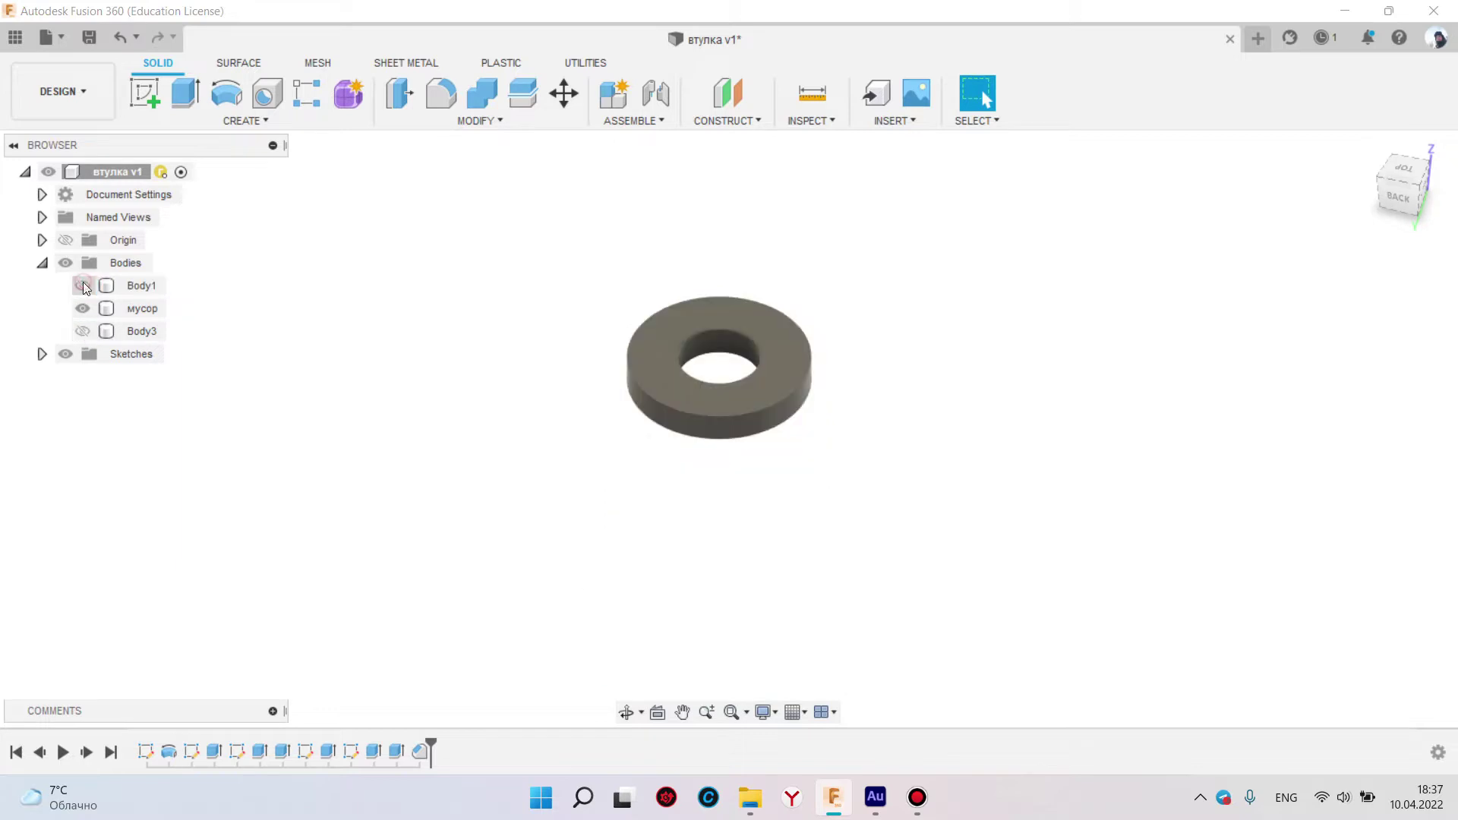
right_click(125, 289)
click(501, 301)
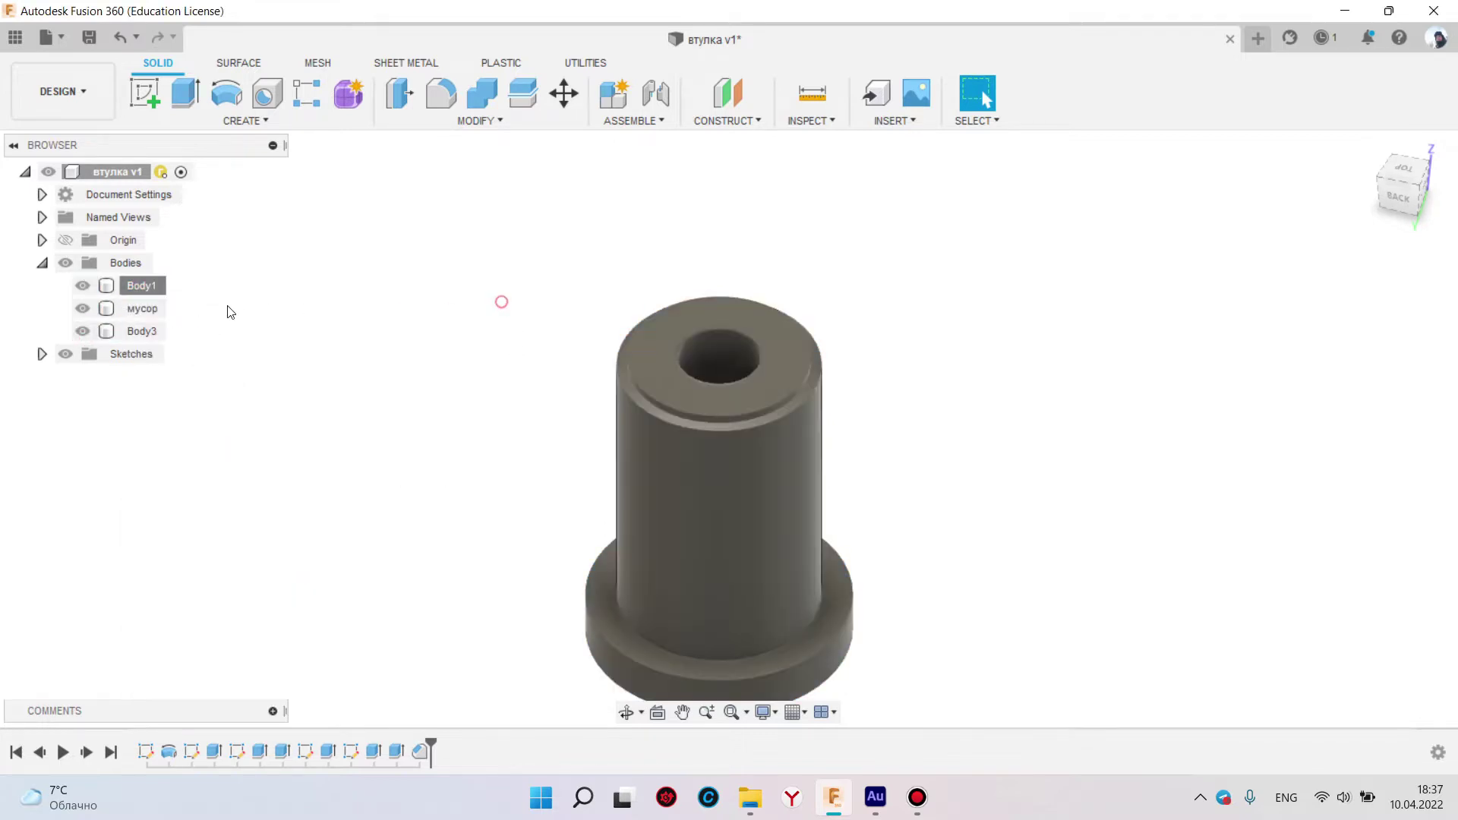
Collapse Bodies, expand Sketches, and select Sketch1 to inspect its profile
click(42, 263)
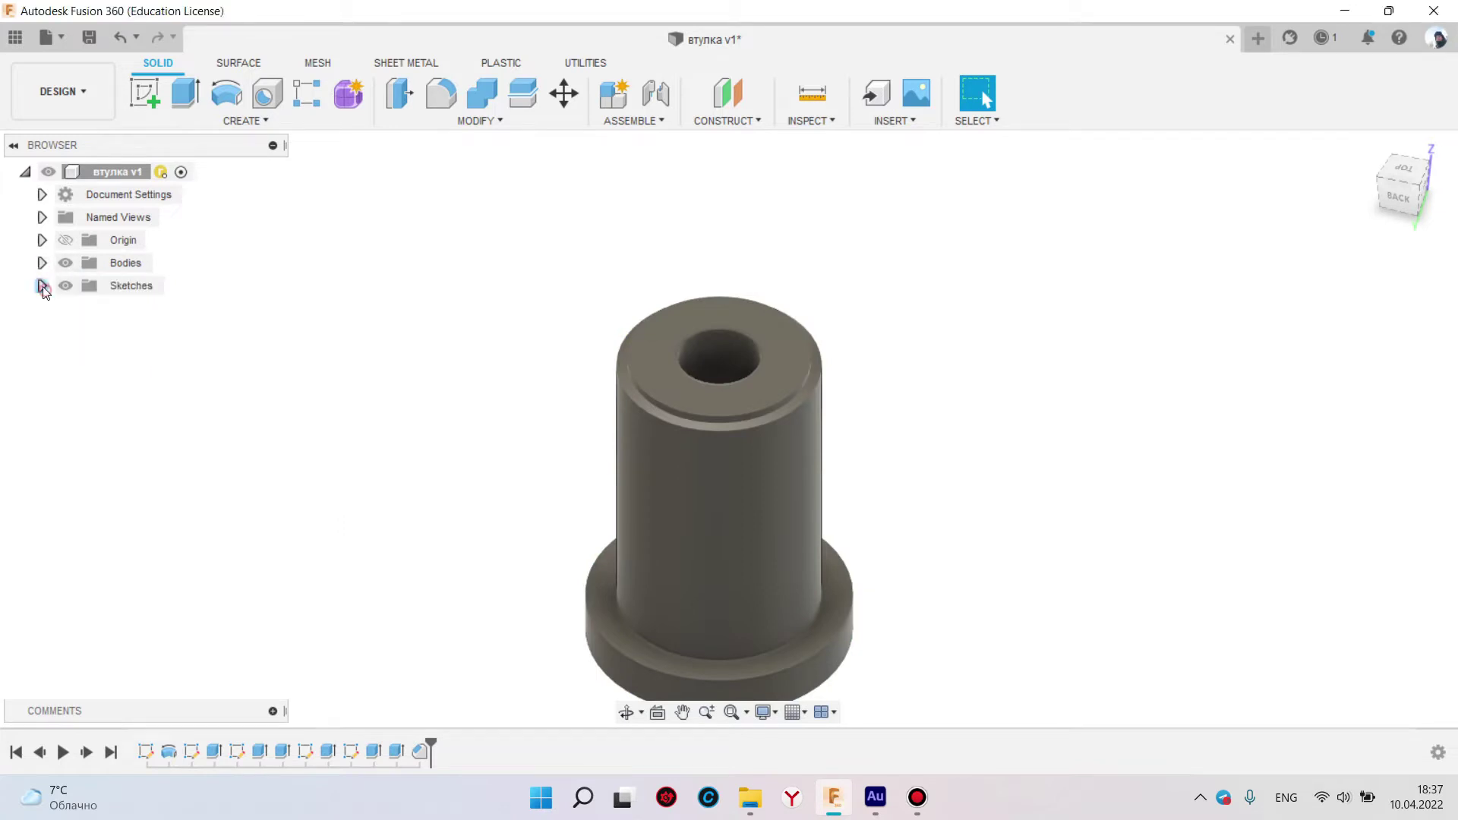
click(43, 286)
click(145, 309)
mouse_move(580, 417)
shift+middle_down()
mouse_move(783, 394)
mouse_move(596, 407)
shift+middle_up()
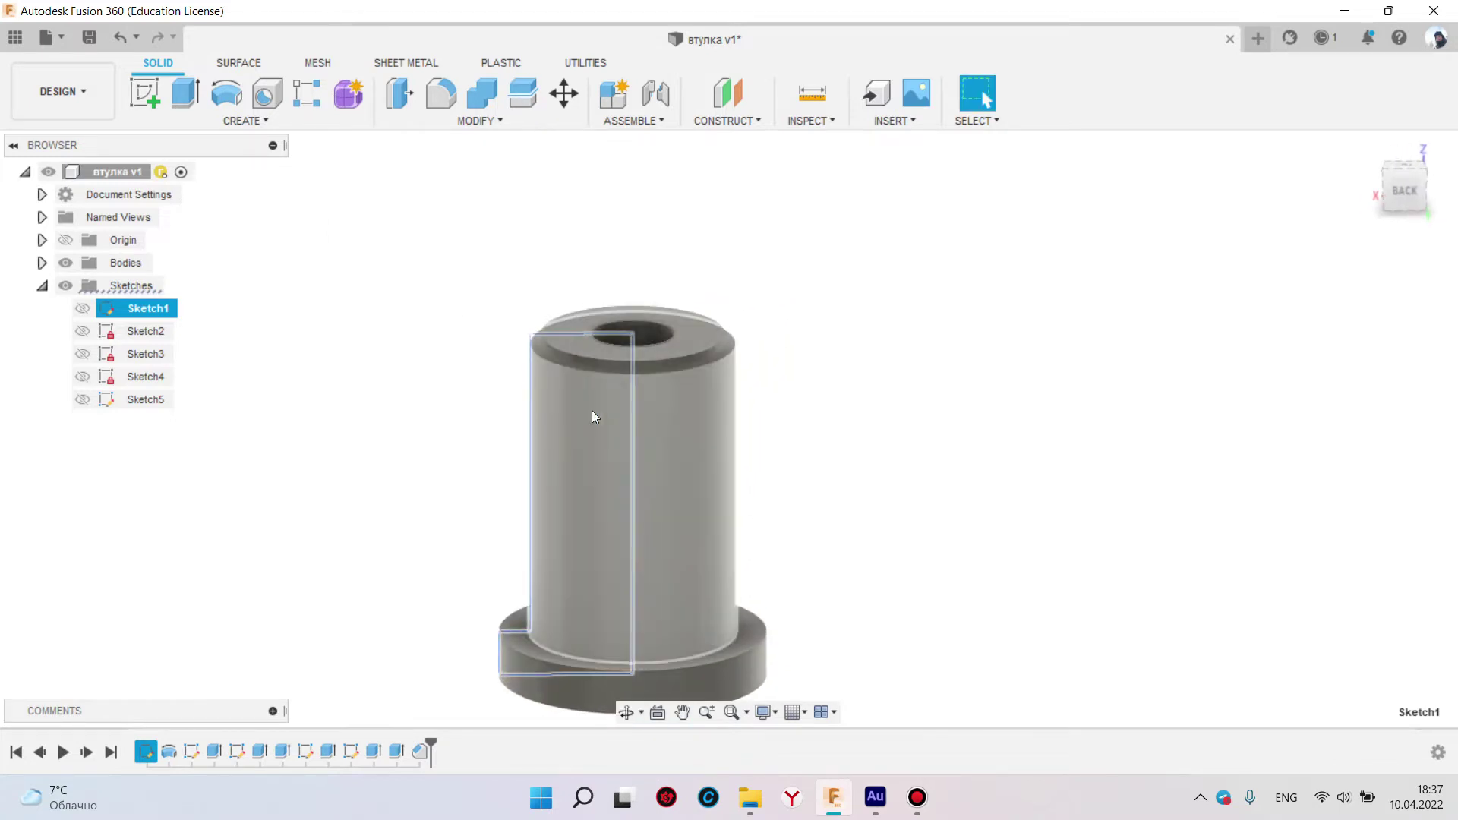
click(475, 339)
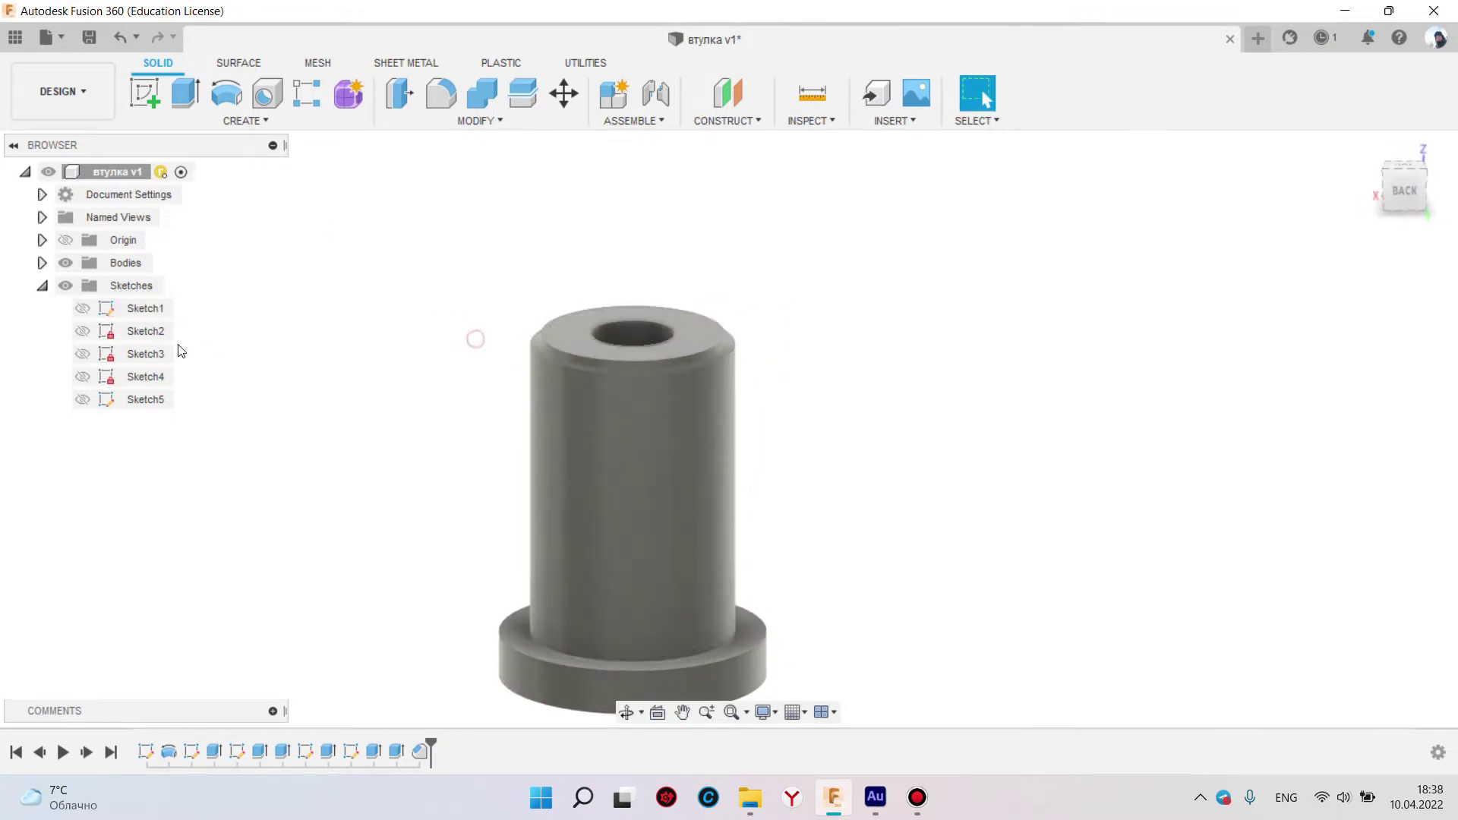
click(42, 286)
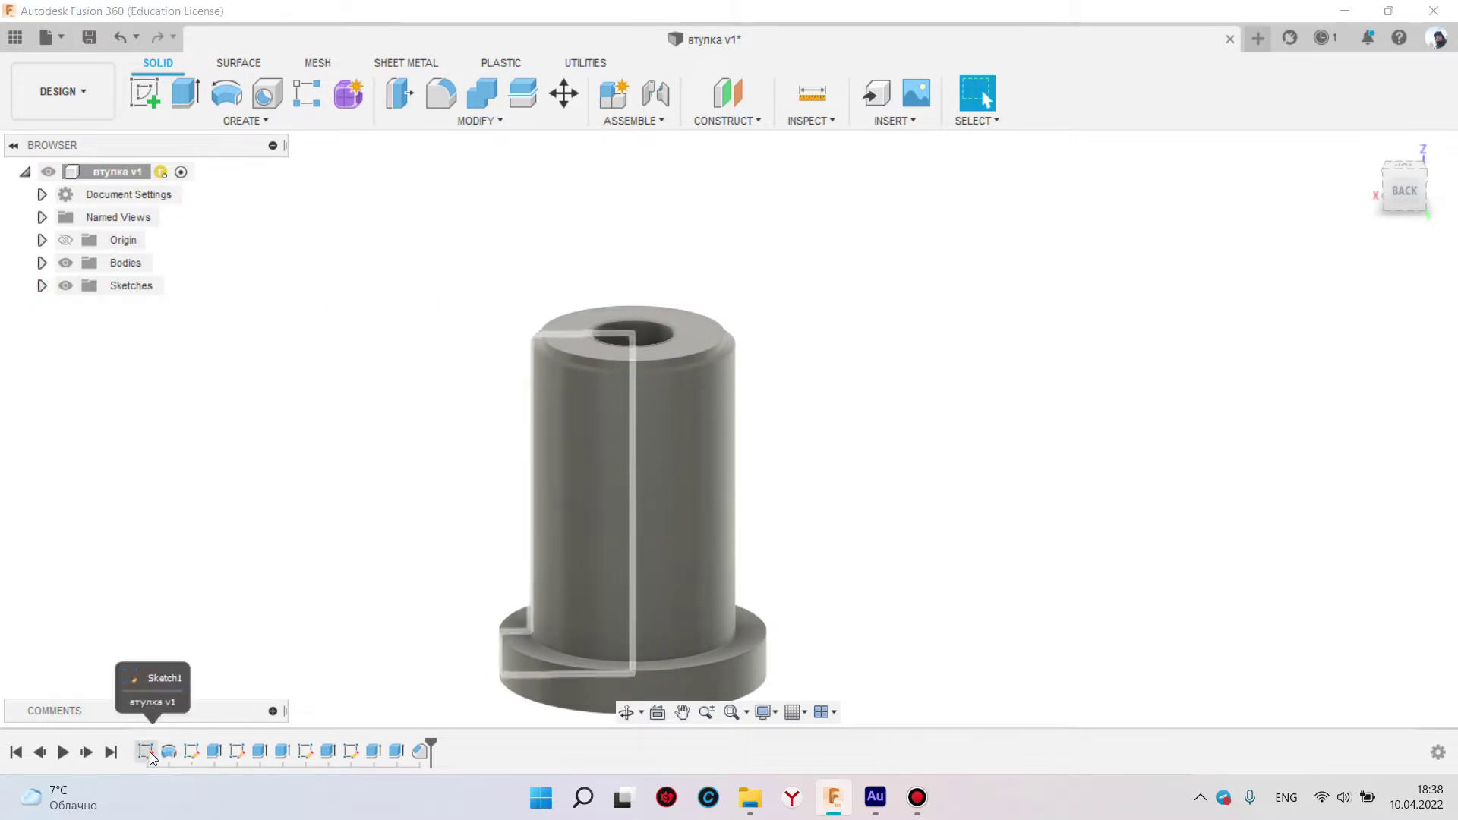
mouse_move(430, 748)
mouse_down()
mouse_move(140, 751)
mouse_move(223, 736)
mouse_up()
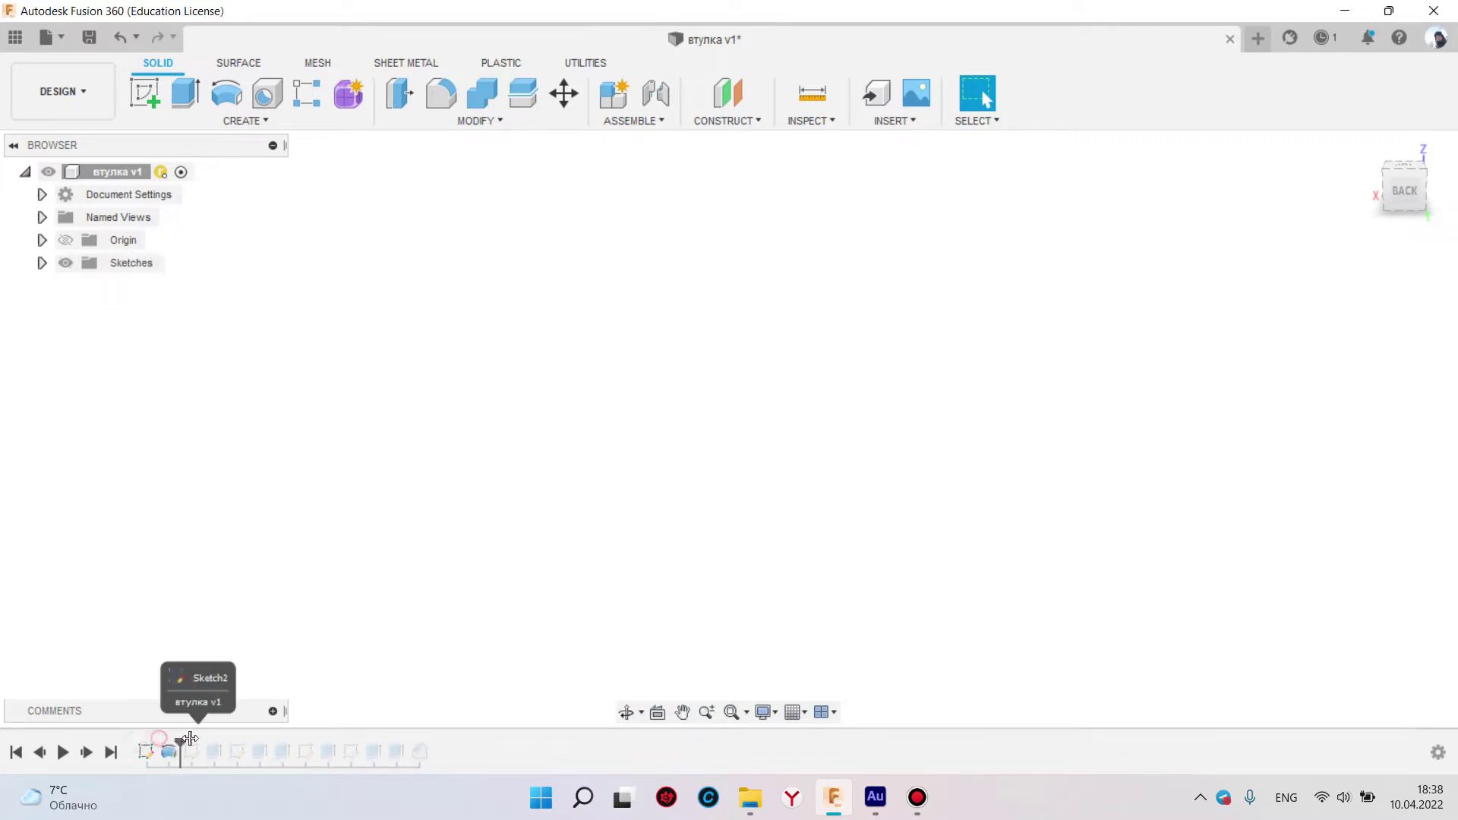
drag(226, 741, 430, 748)
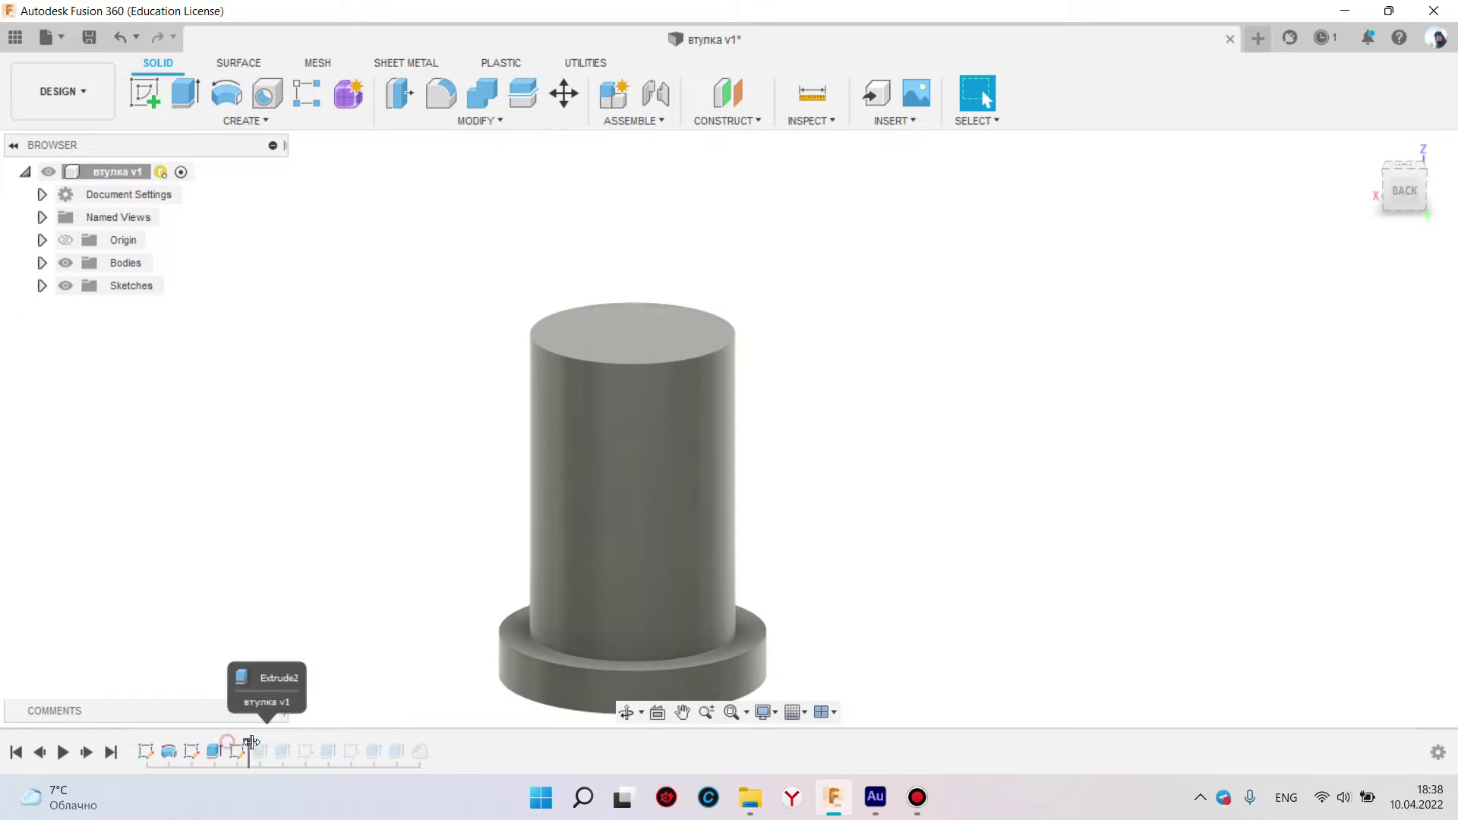
double_click(308, 753)
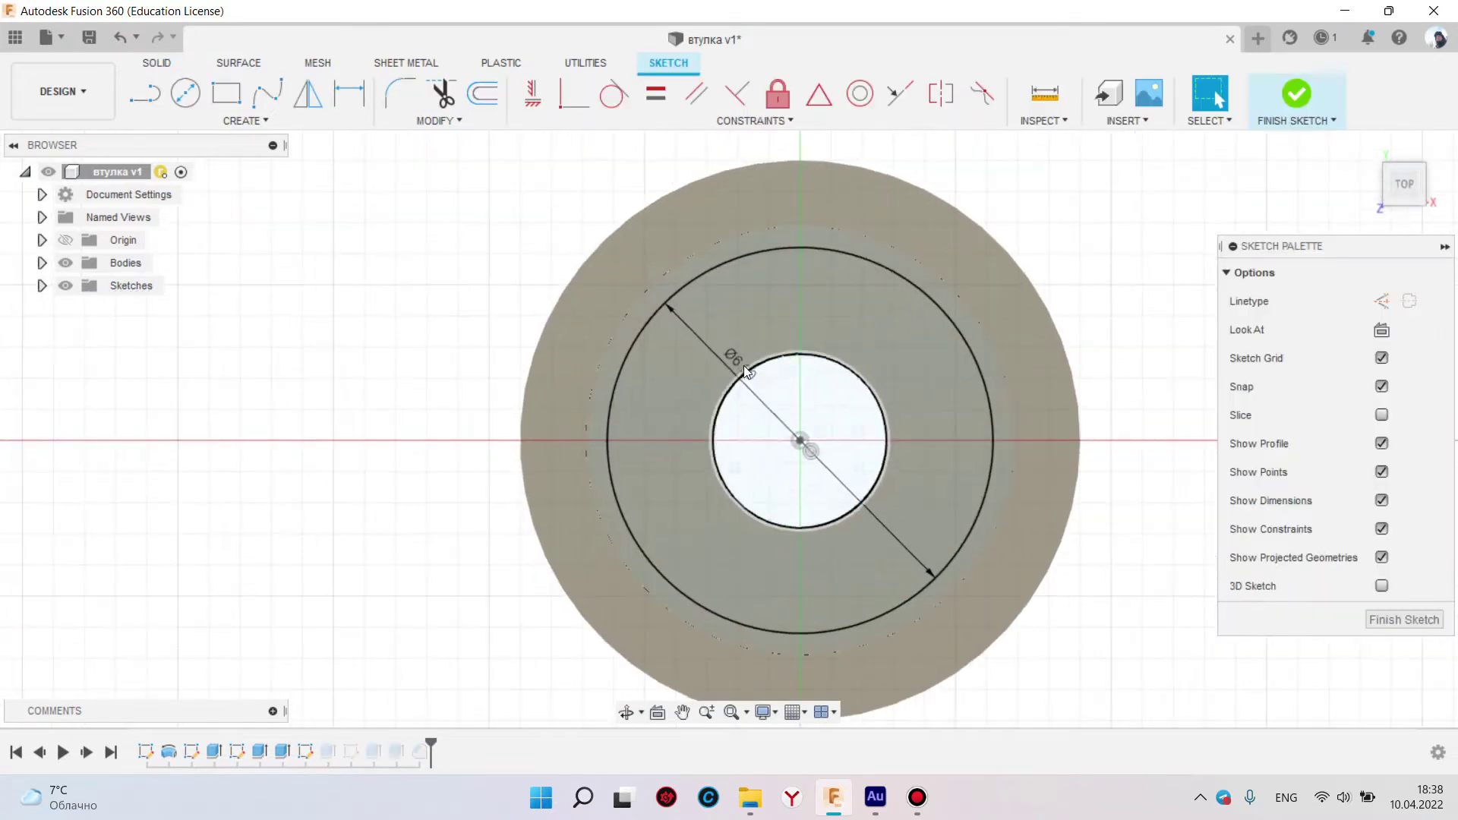
click(1306, 97)
scroll(848, 399, down, 2)
scroll(847, 399, down, 2)
mouse_move(934, 413)
shift+middle_down()
mouse_move(717, 515)
mouse_move(696, 565)
shift+middle_up()
click(76, 797)
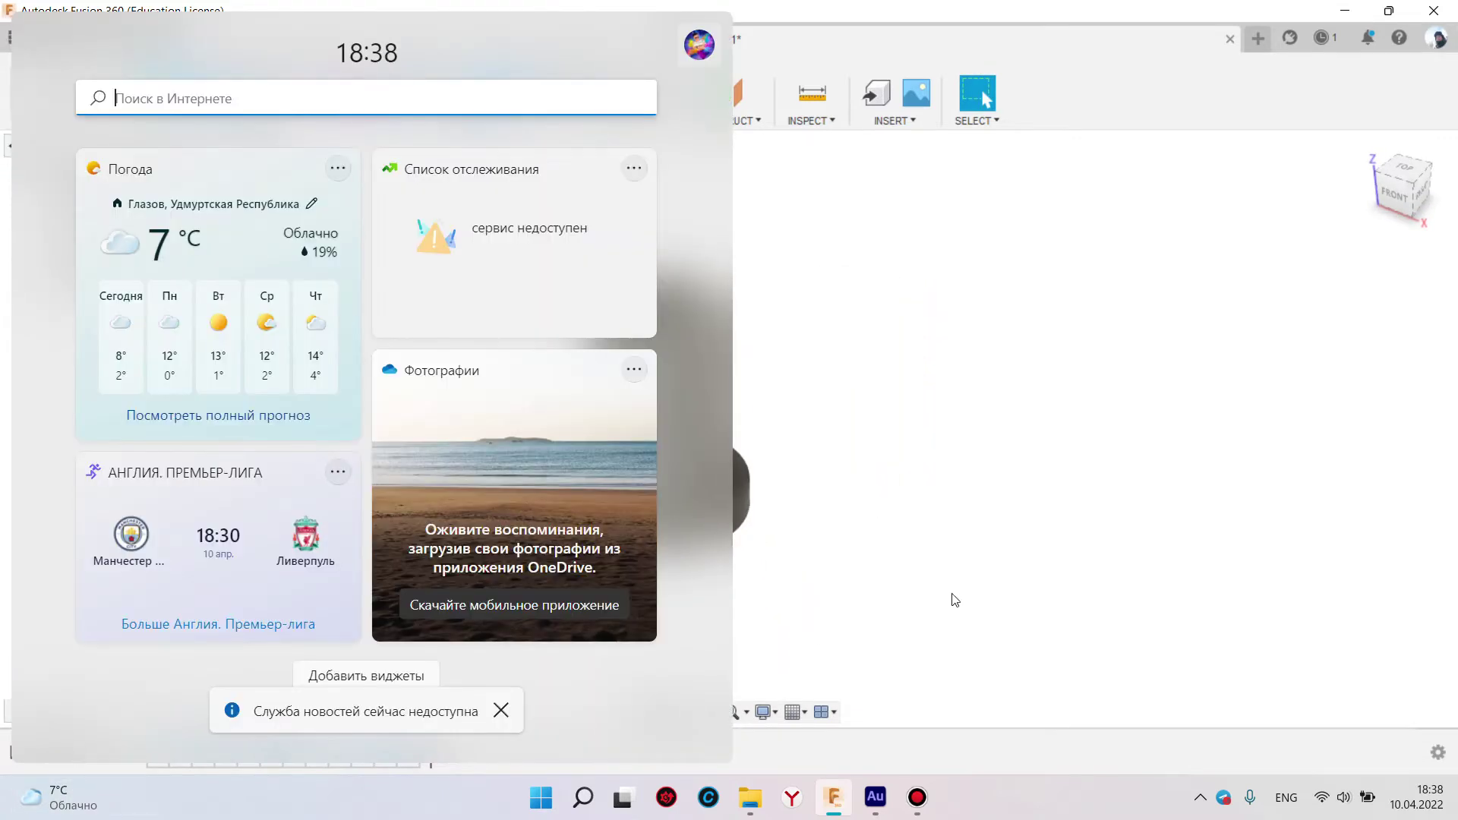
click(961, 542)
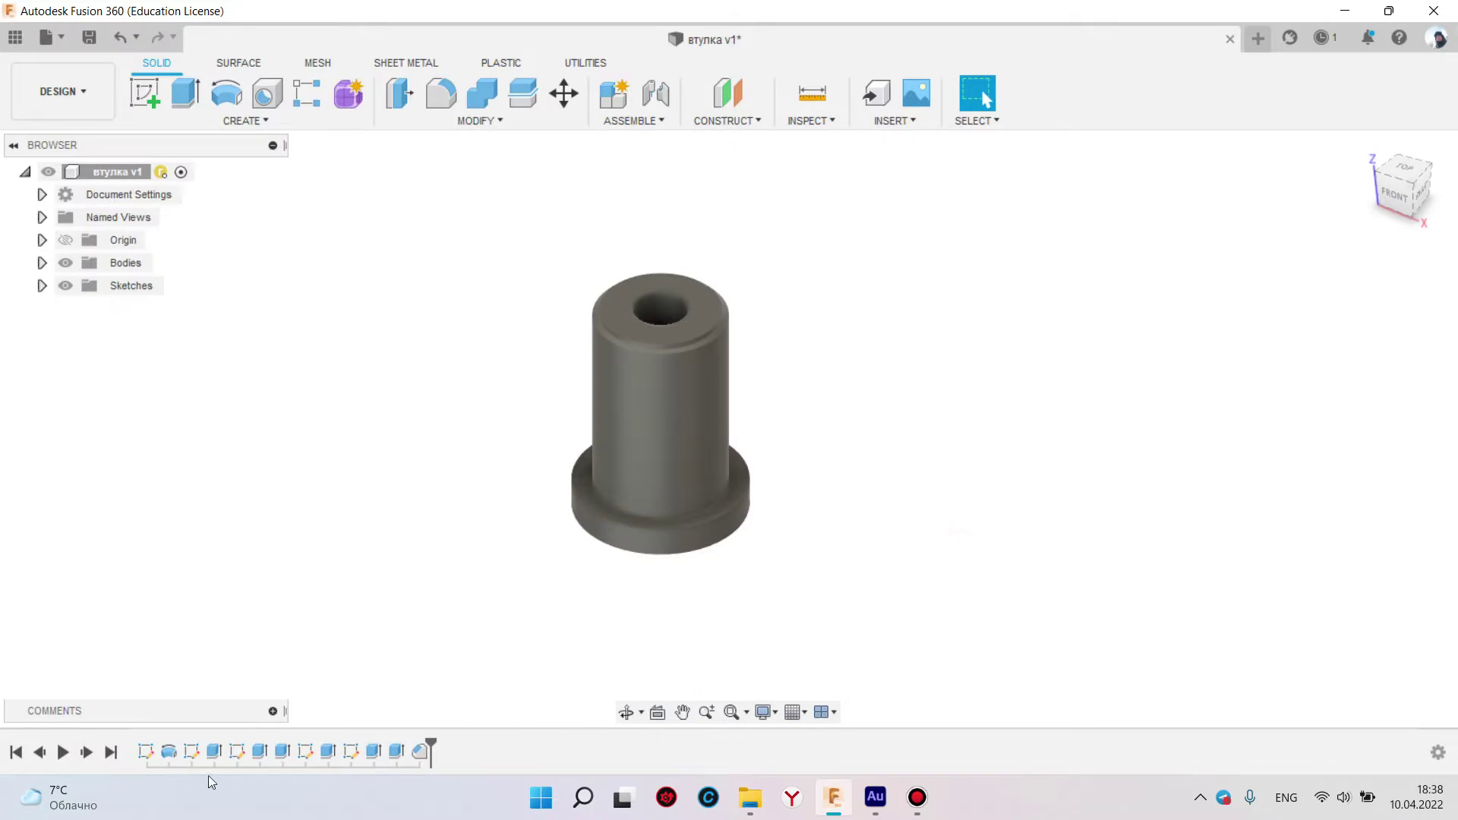
click(67, 753)
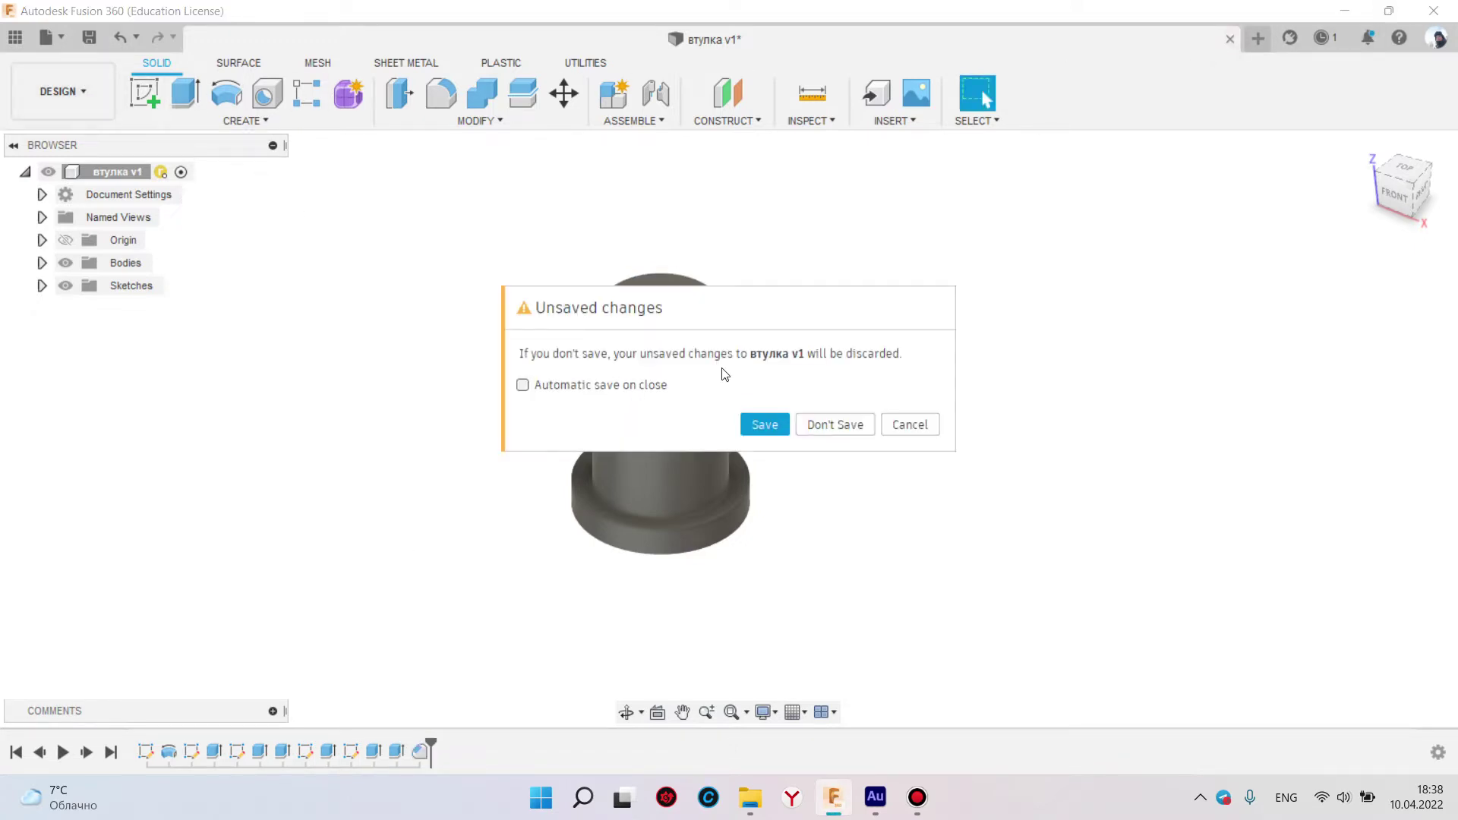
Close втулка with Don't Save and start a sketch on the new design's front plane
click(826, 419)
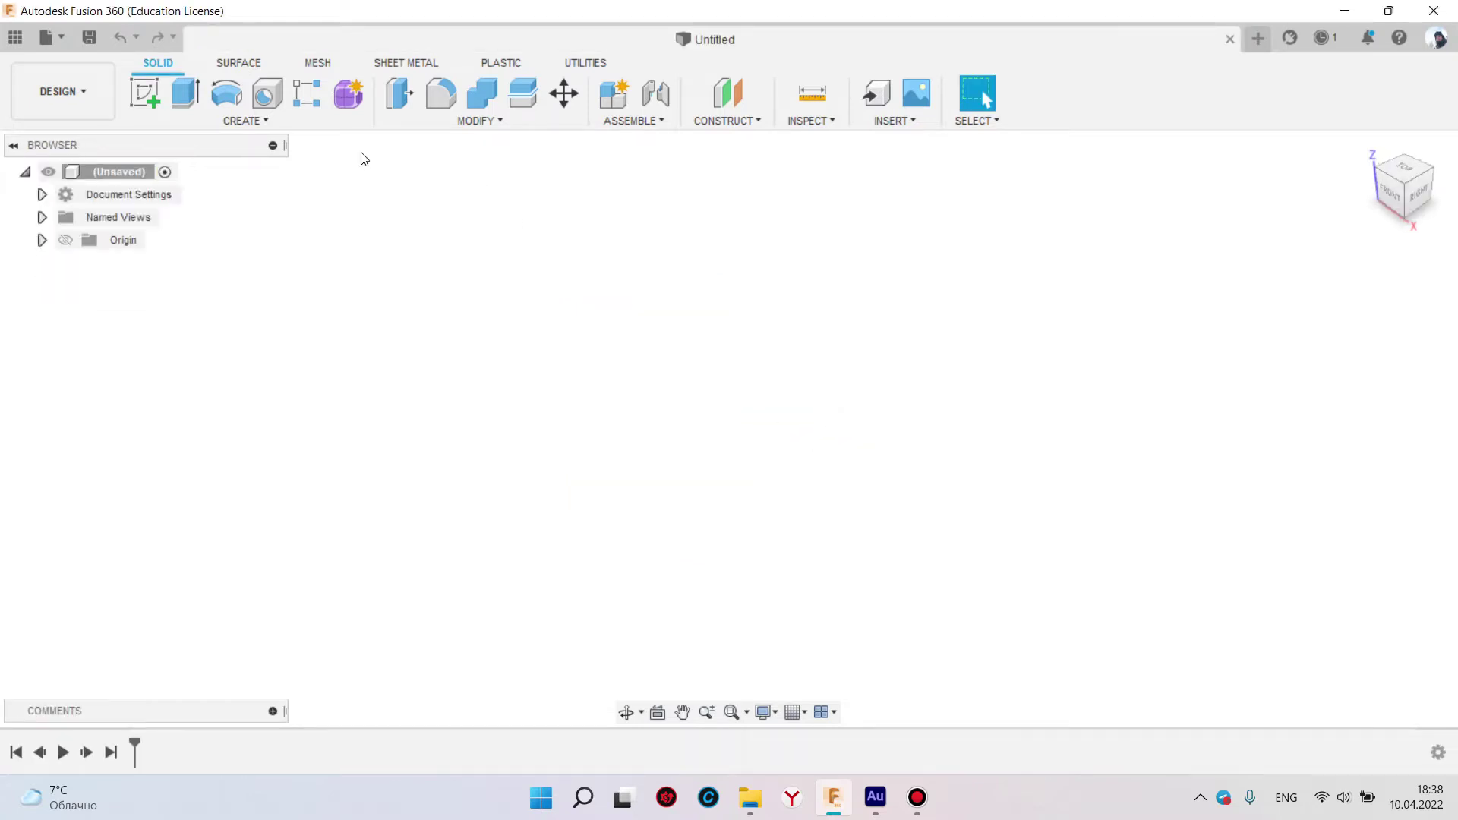
click(143, 98)
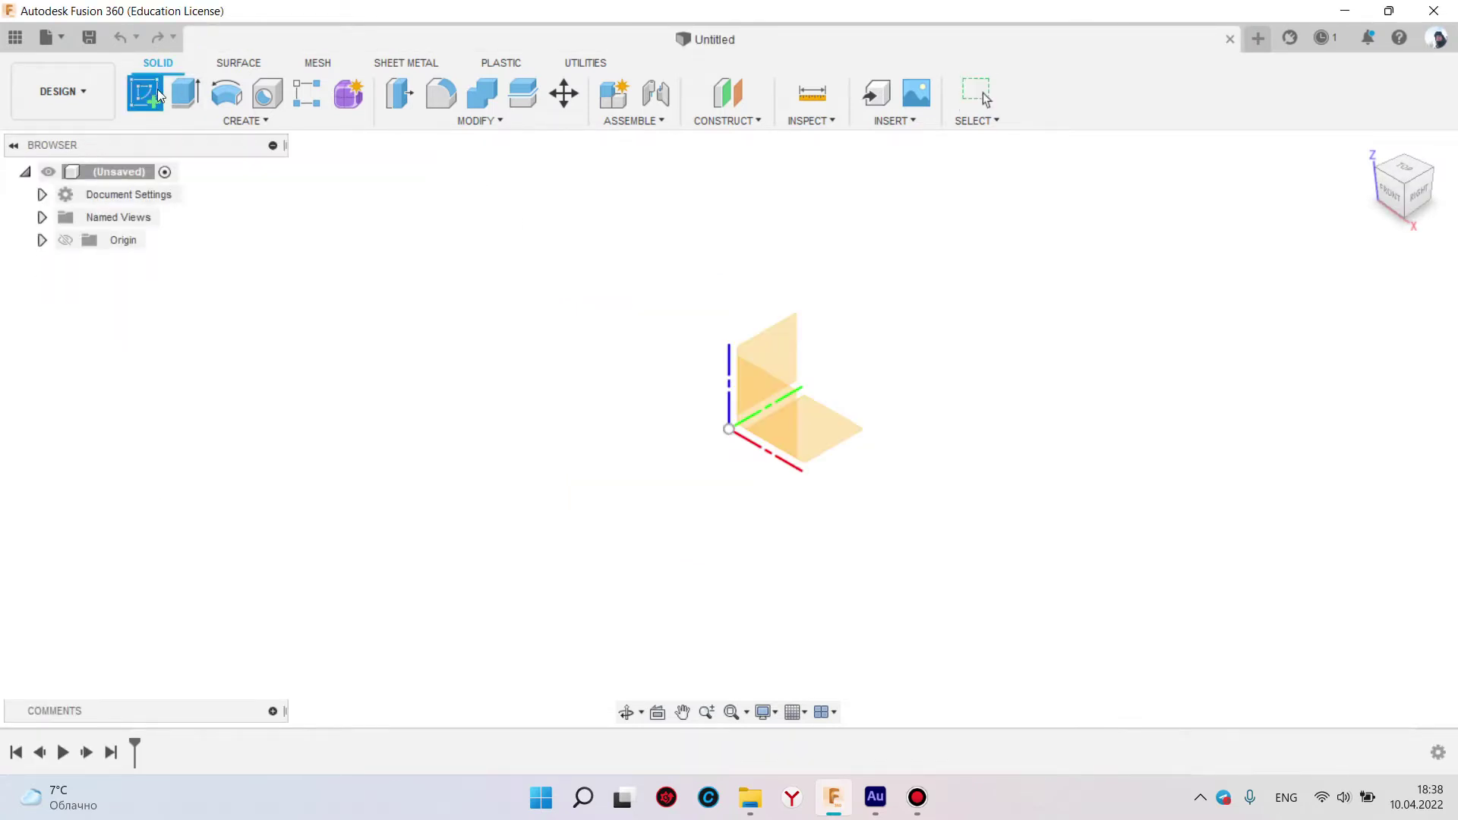
click(748, 404)
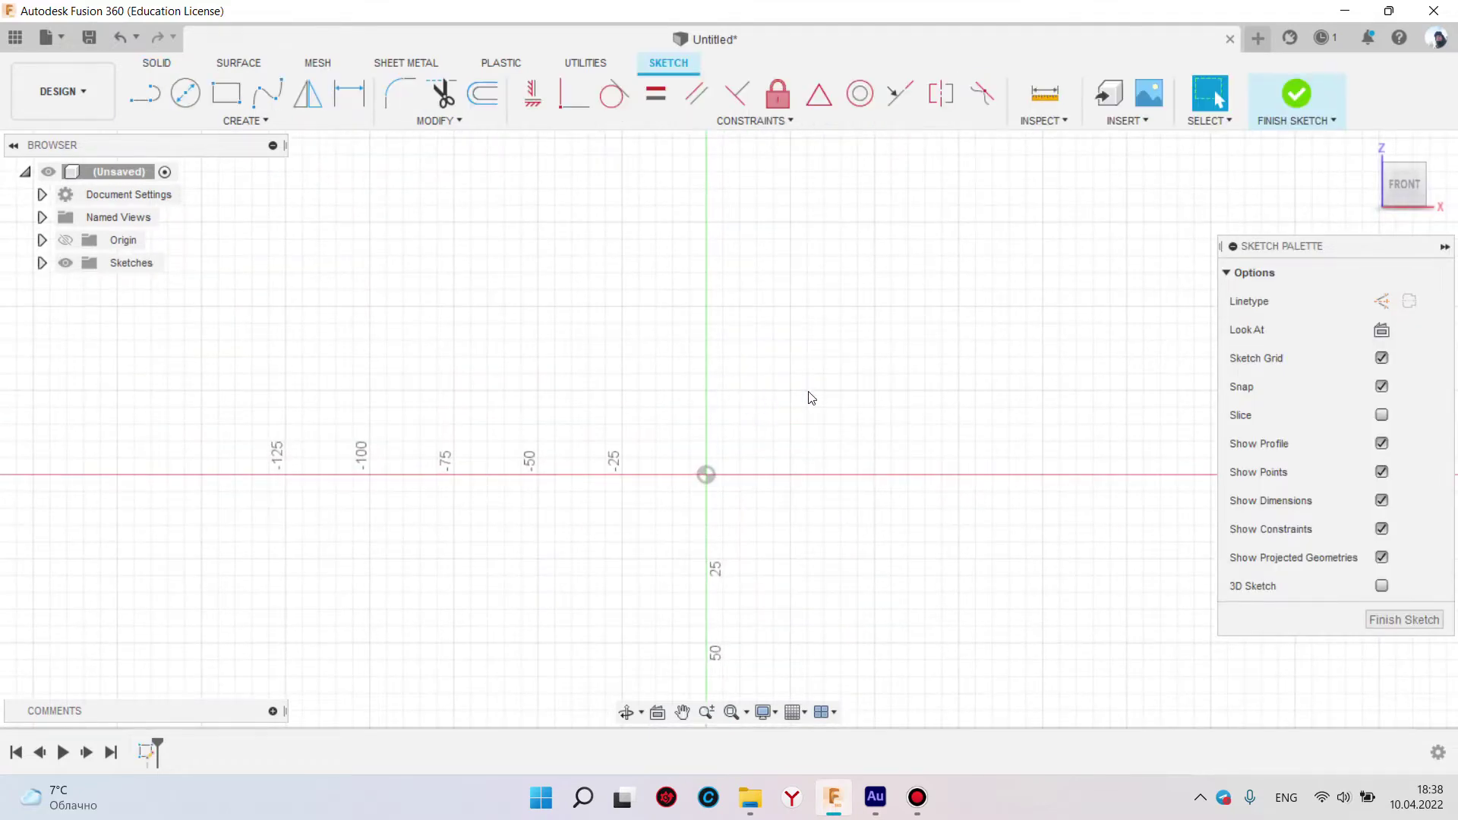
middle_drag(805, 341, 789, 309)
key(Escape)
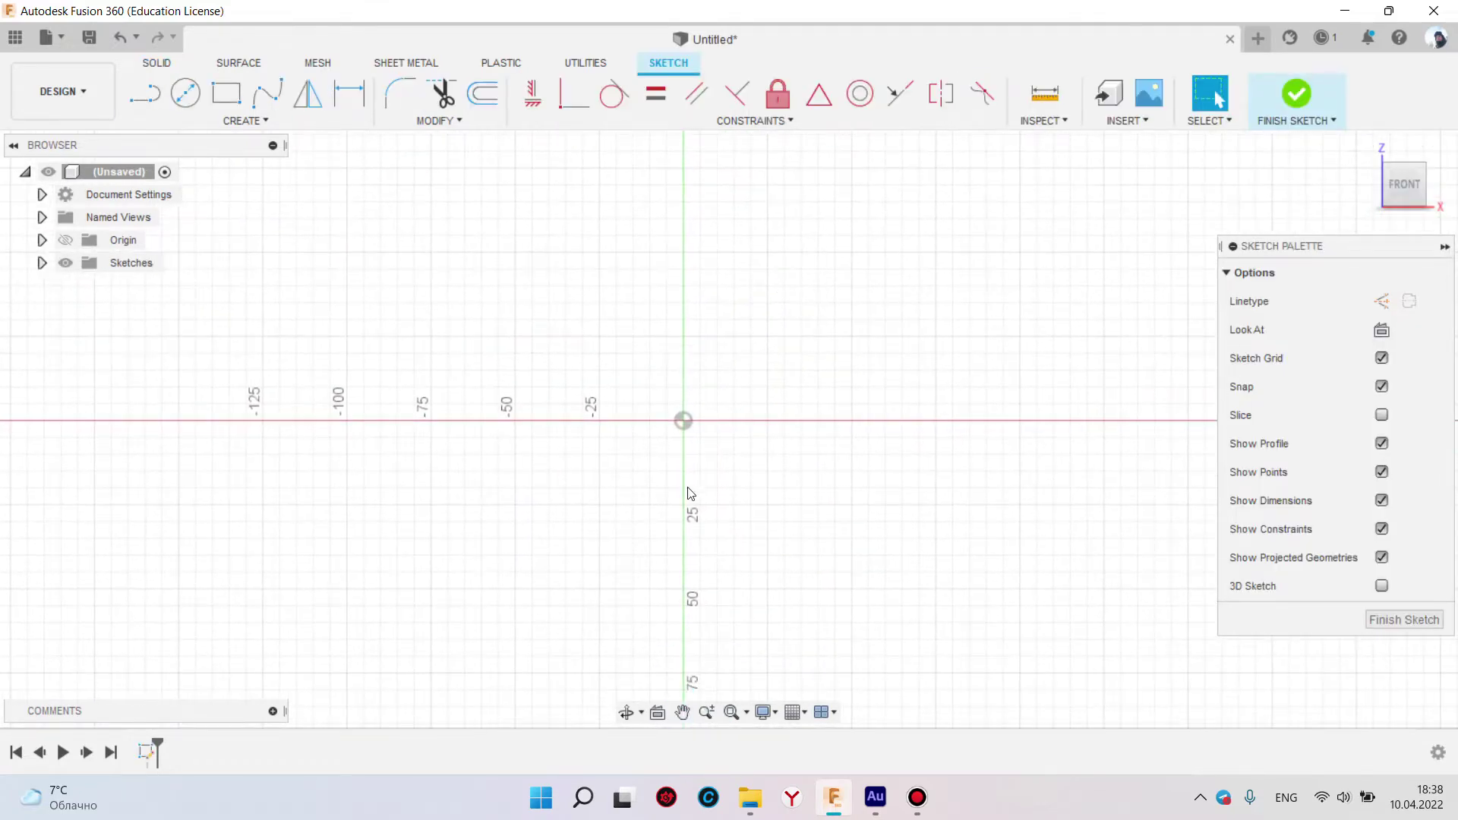
scroll(667, 385, up, 3)
scroll(667, 385, up, 1)
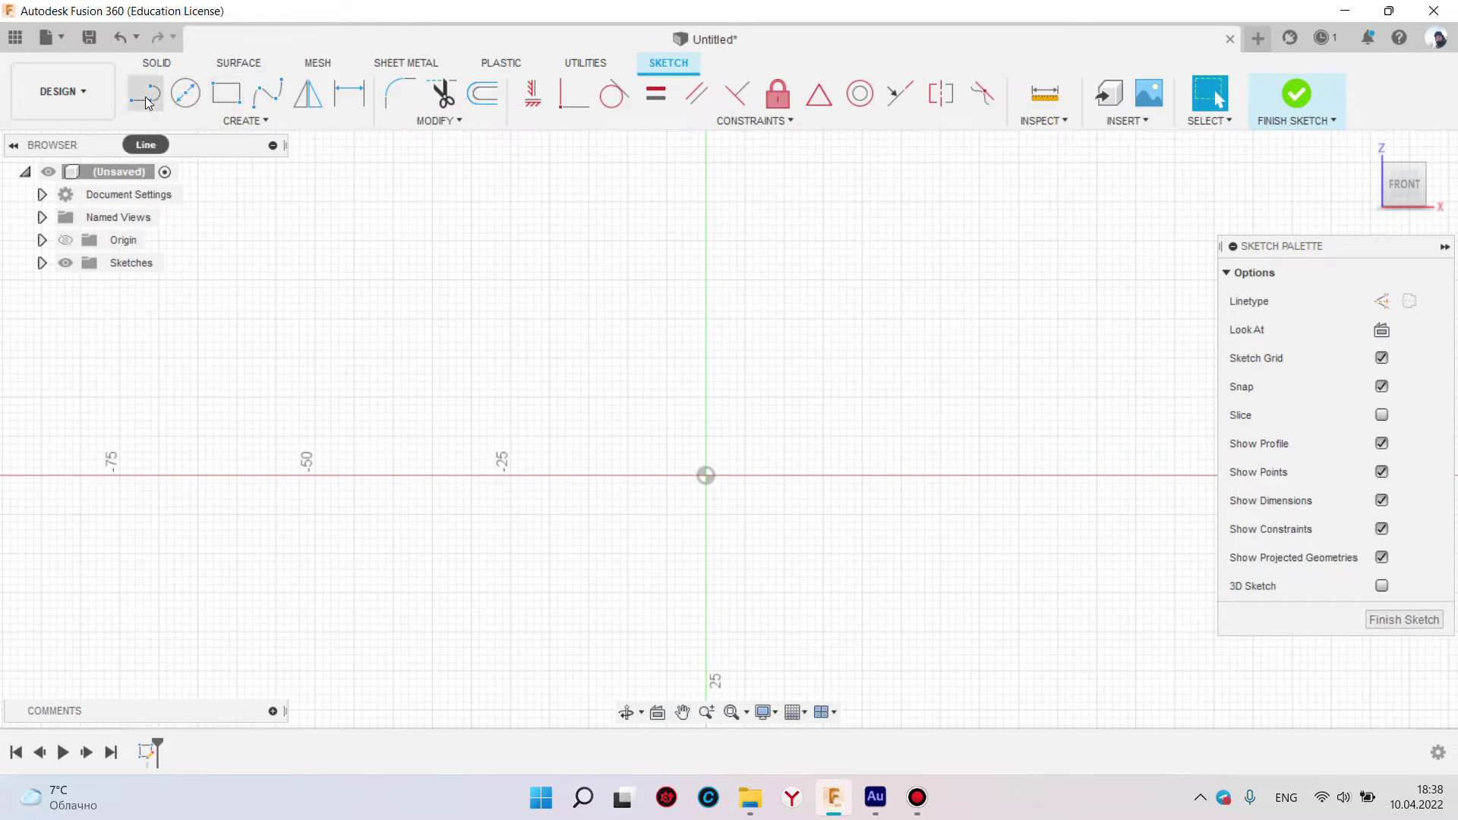
click(205, 114)
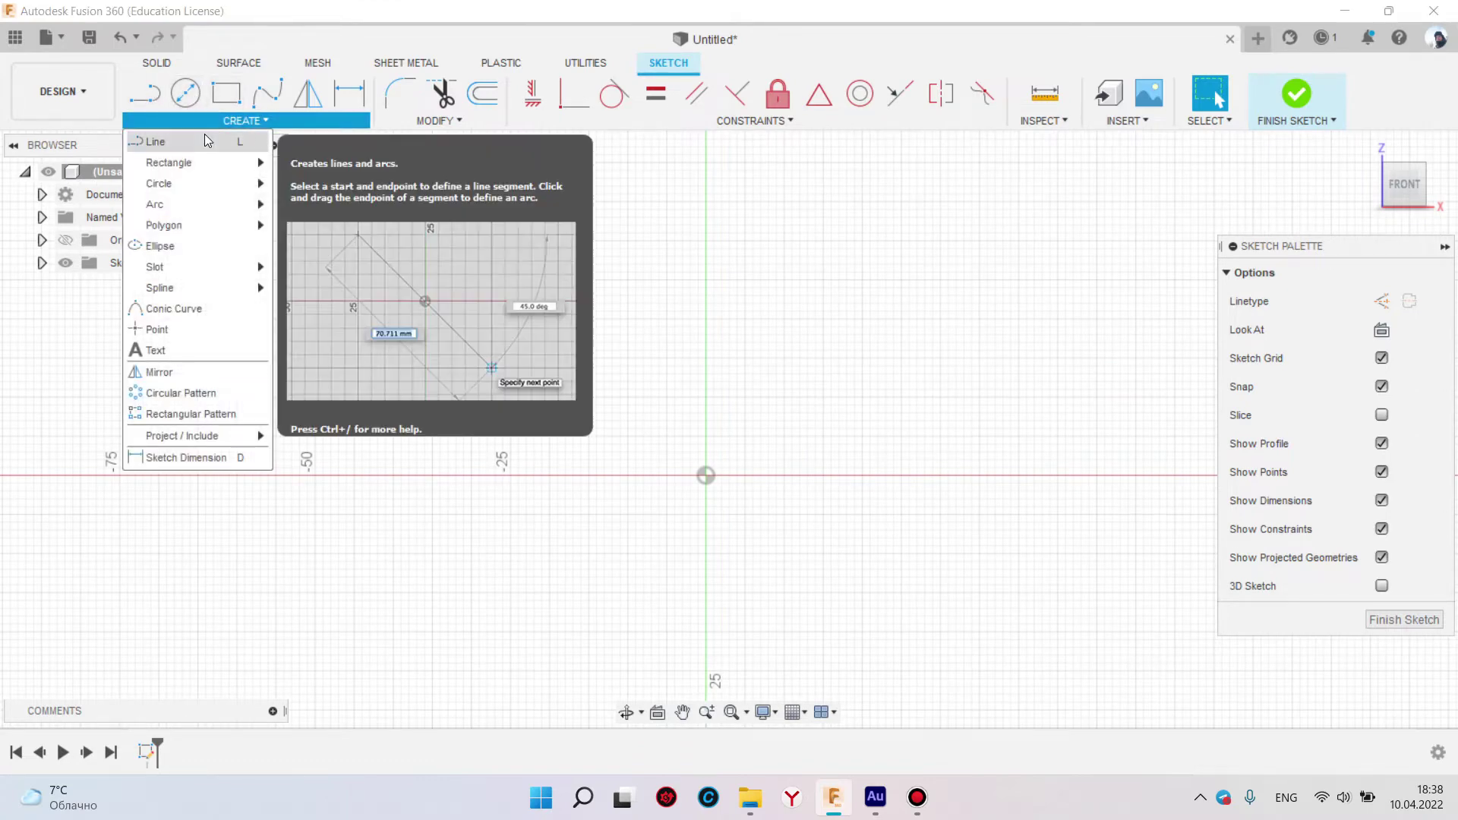
click(205, 140)
click(502, 334)
click(736, 256)
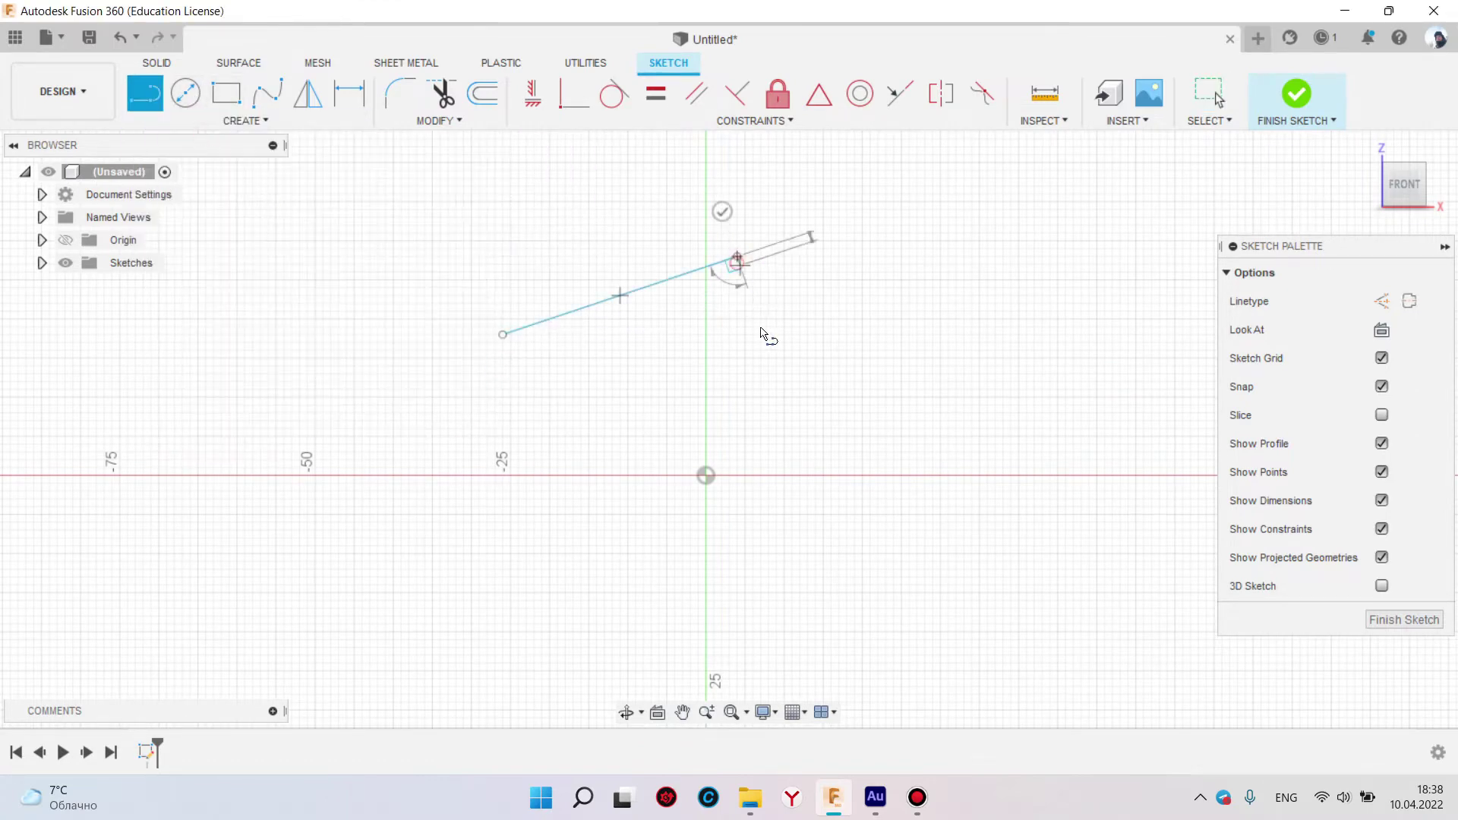
click(760, 458)
click(1025, 319)
click(956, 233)
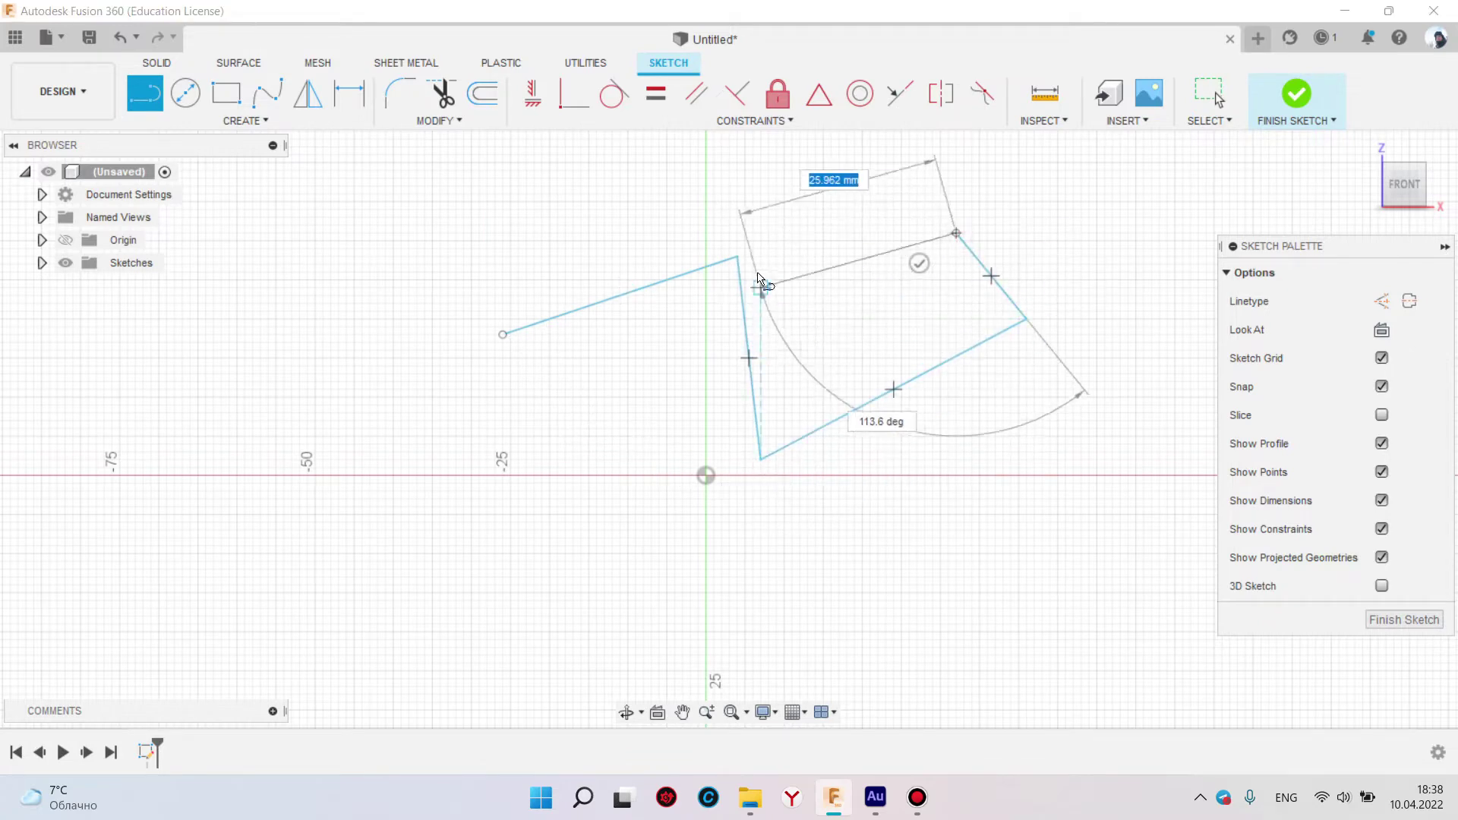
click(741, 258)
key(Escape)
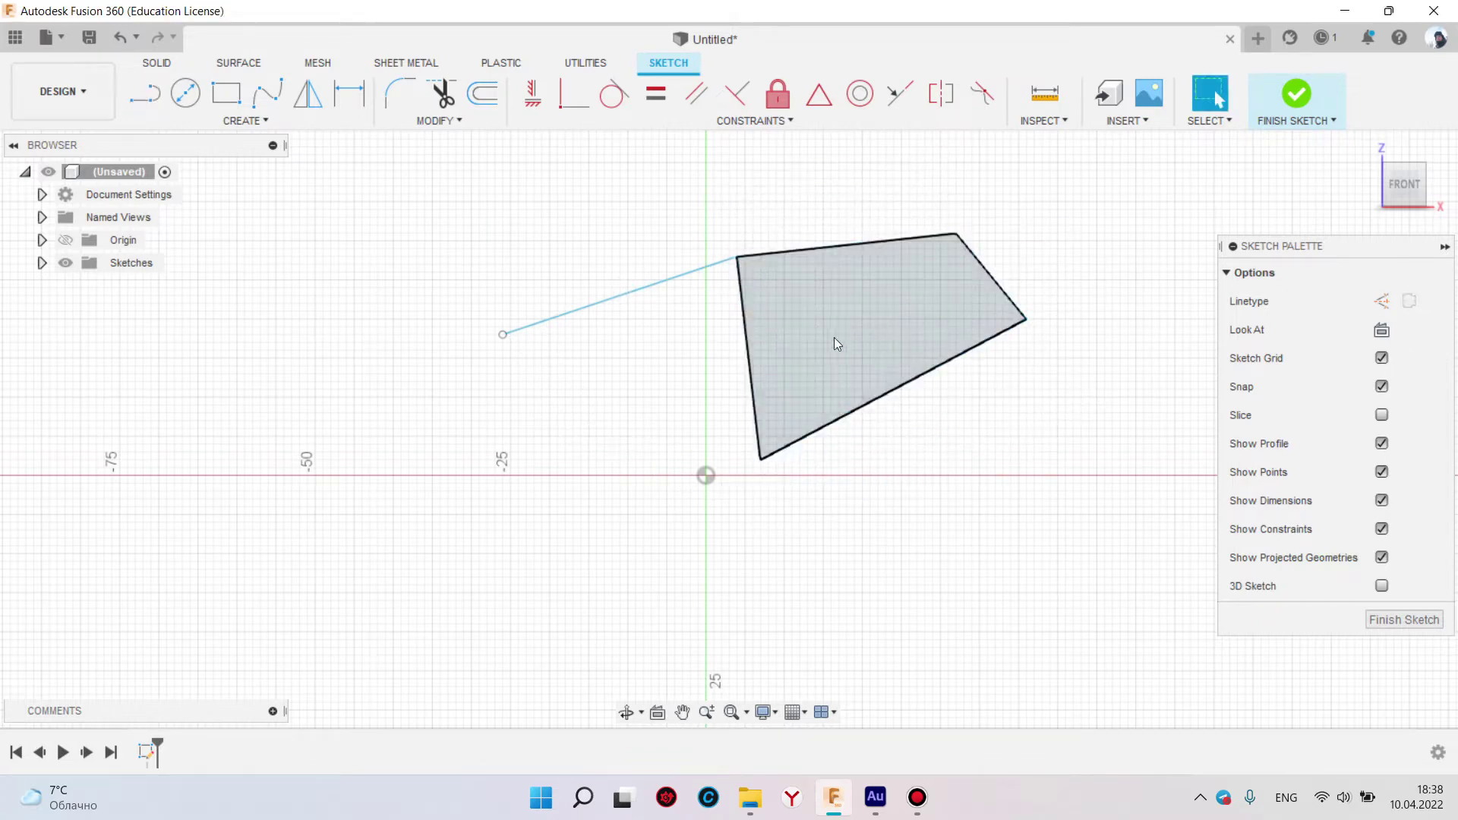
click(773, 255)
drag(410, 243, 848, 478)
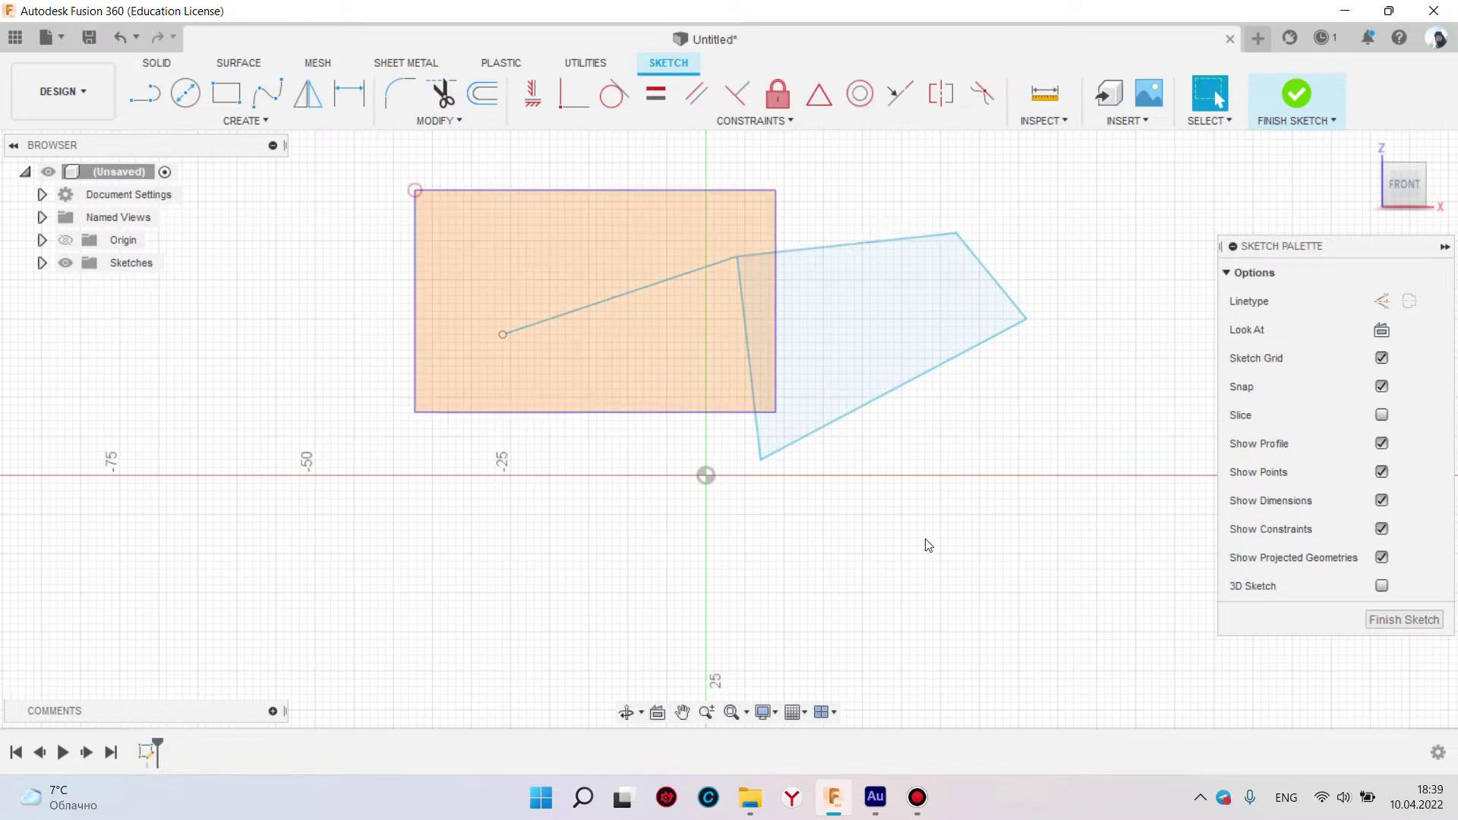
key(Delete)
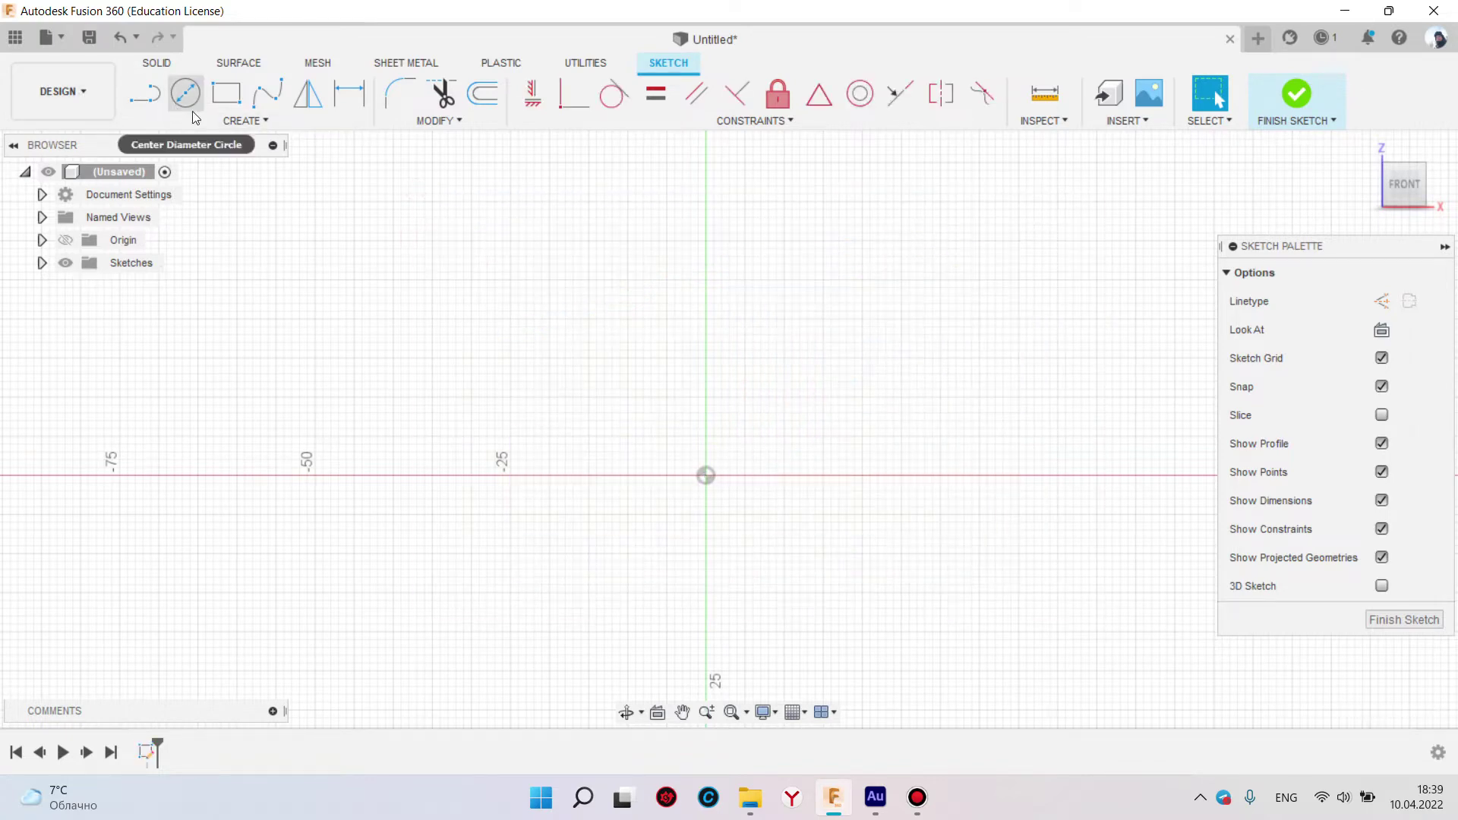
click(213, 120)
mouse_move(168, 162)
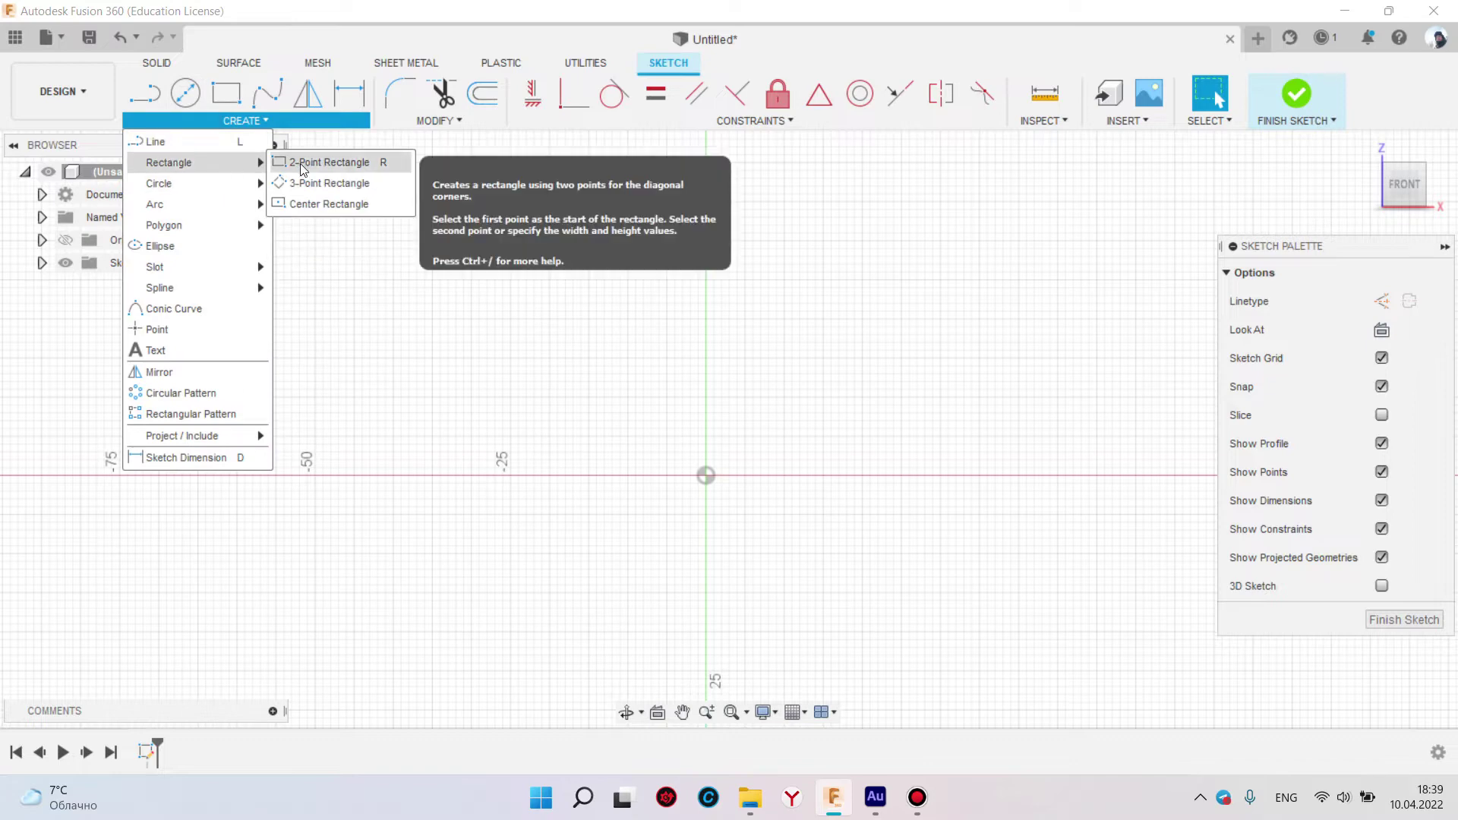
click(296, 162)
click(518, 257)
click(894, 482)
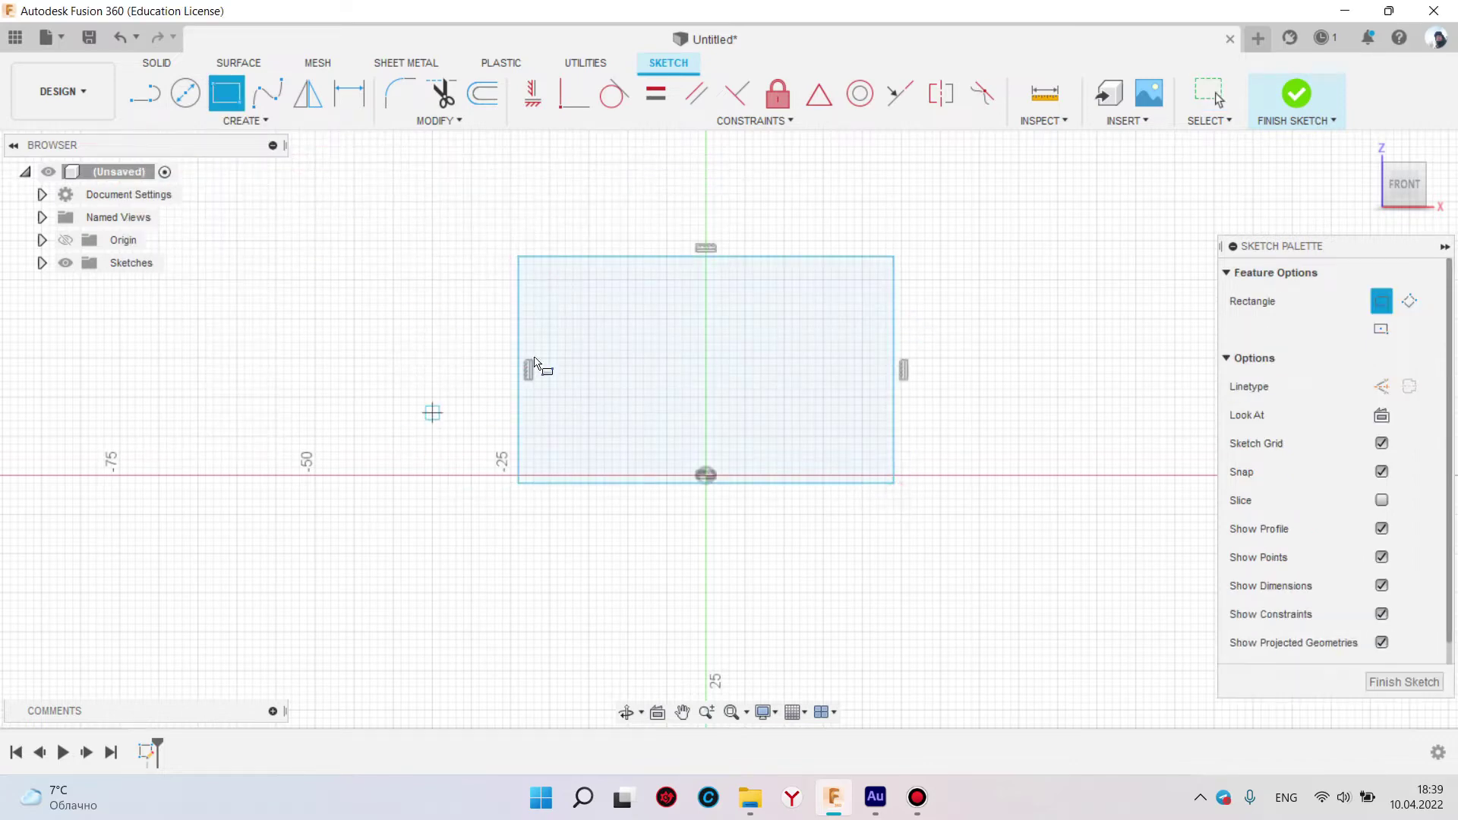
key(Escape)
key(ctrl+z)
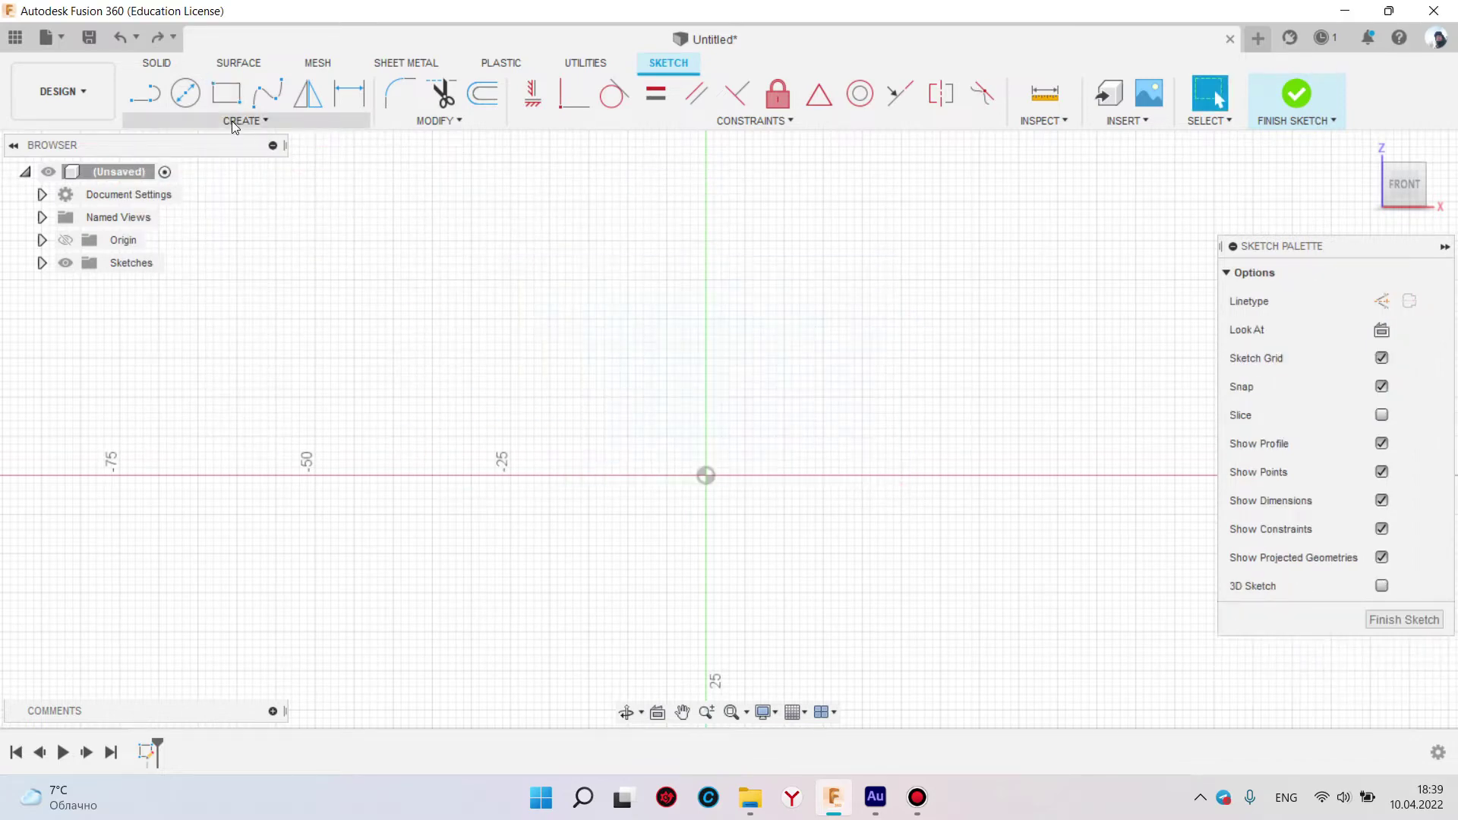
click(241, 120)
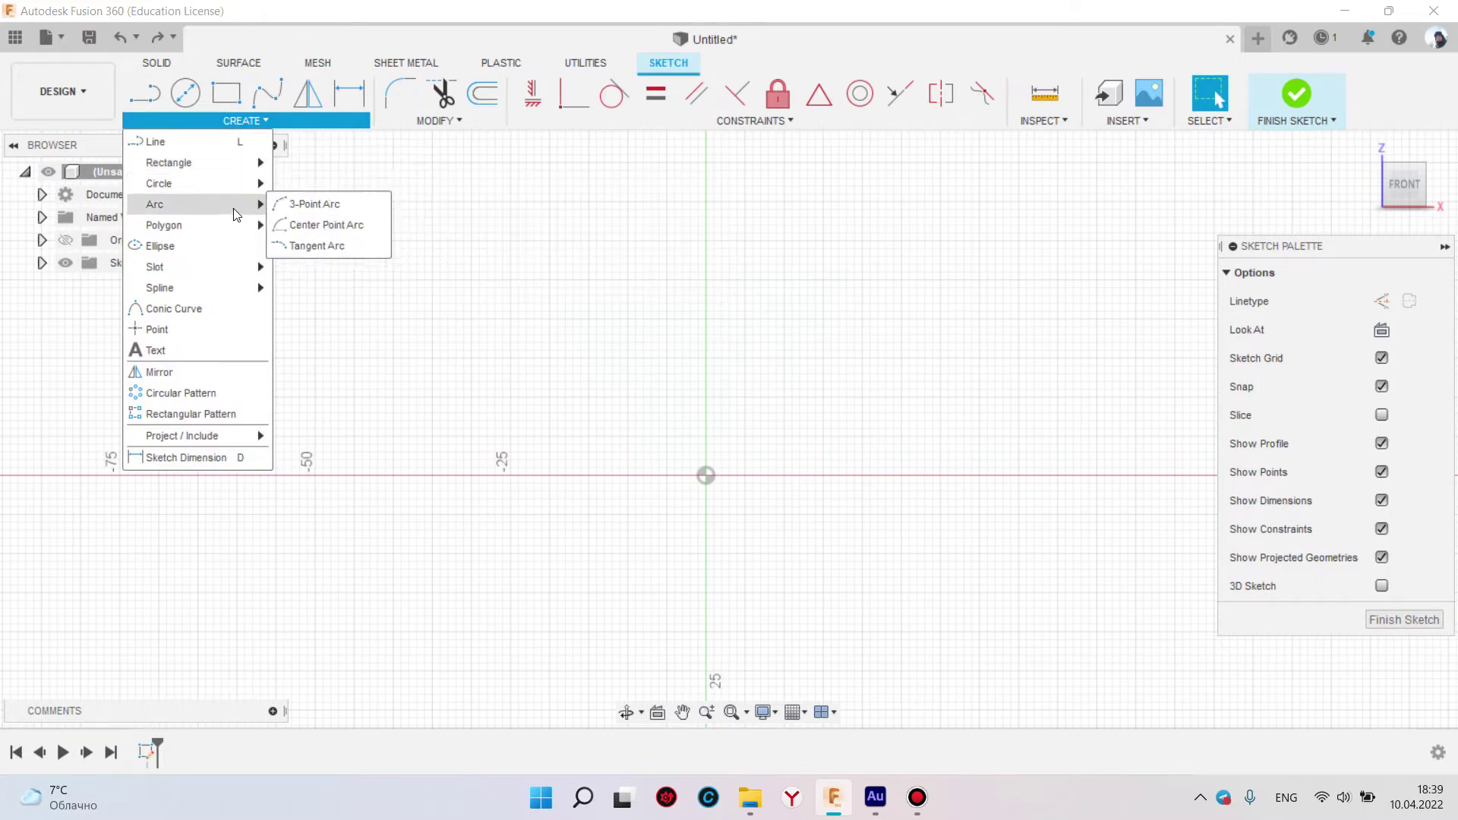
mouse_move(171, 267)
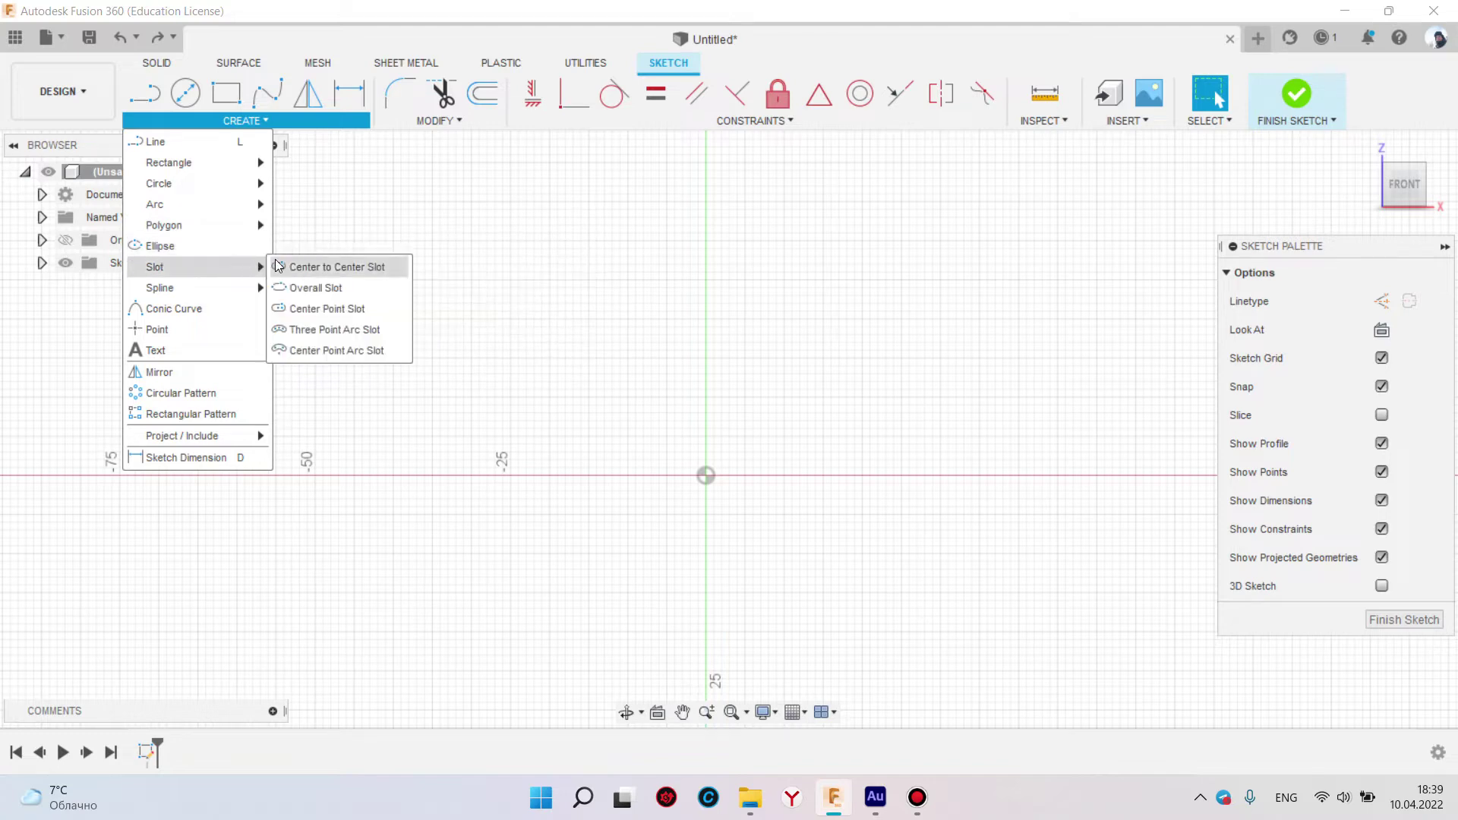
click(327, 266)
click(519, 319)
click(893, 303)
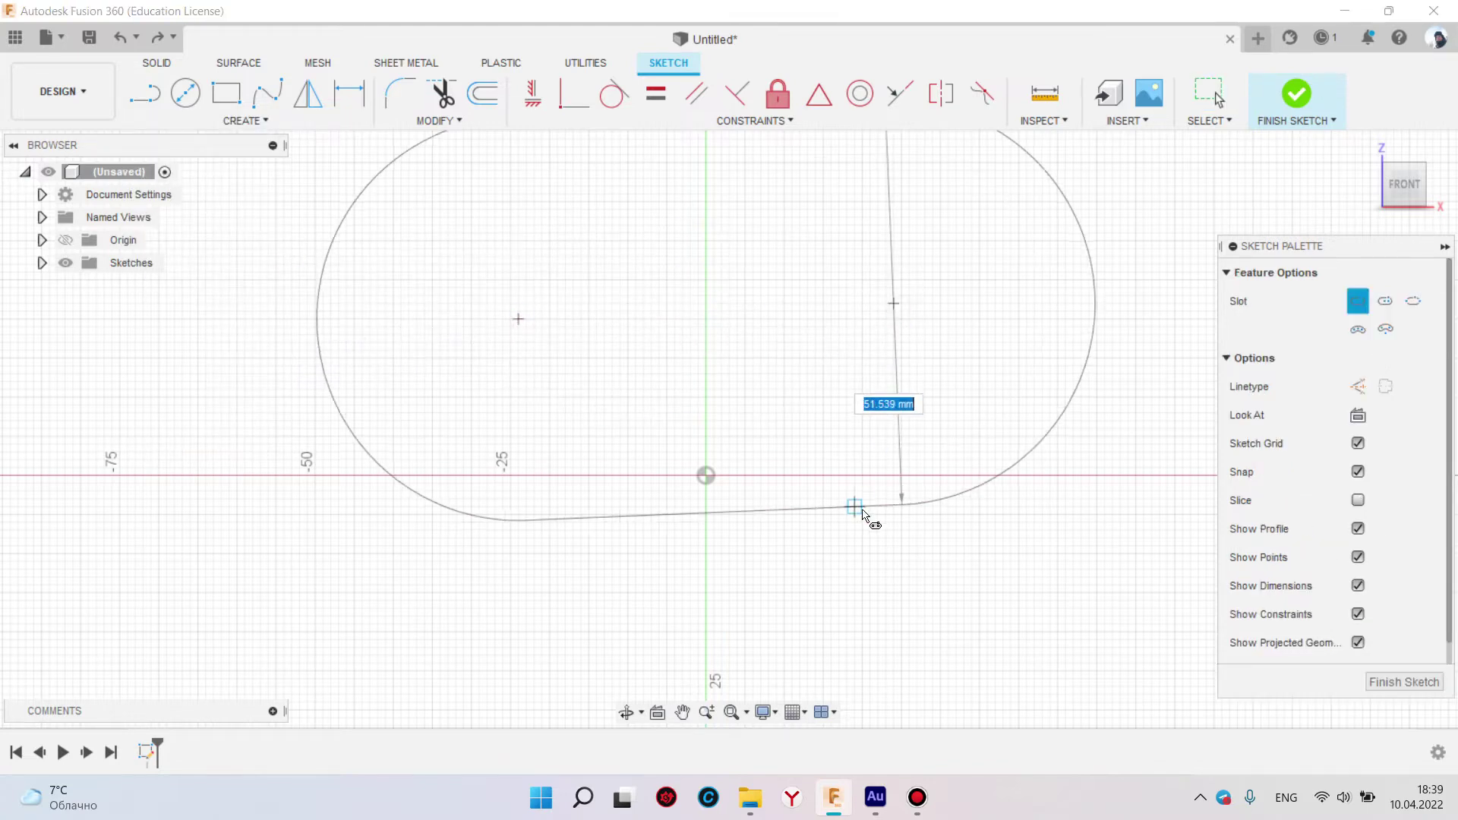
click(858, 447)
middle_drag(980, 338, 955, 404)
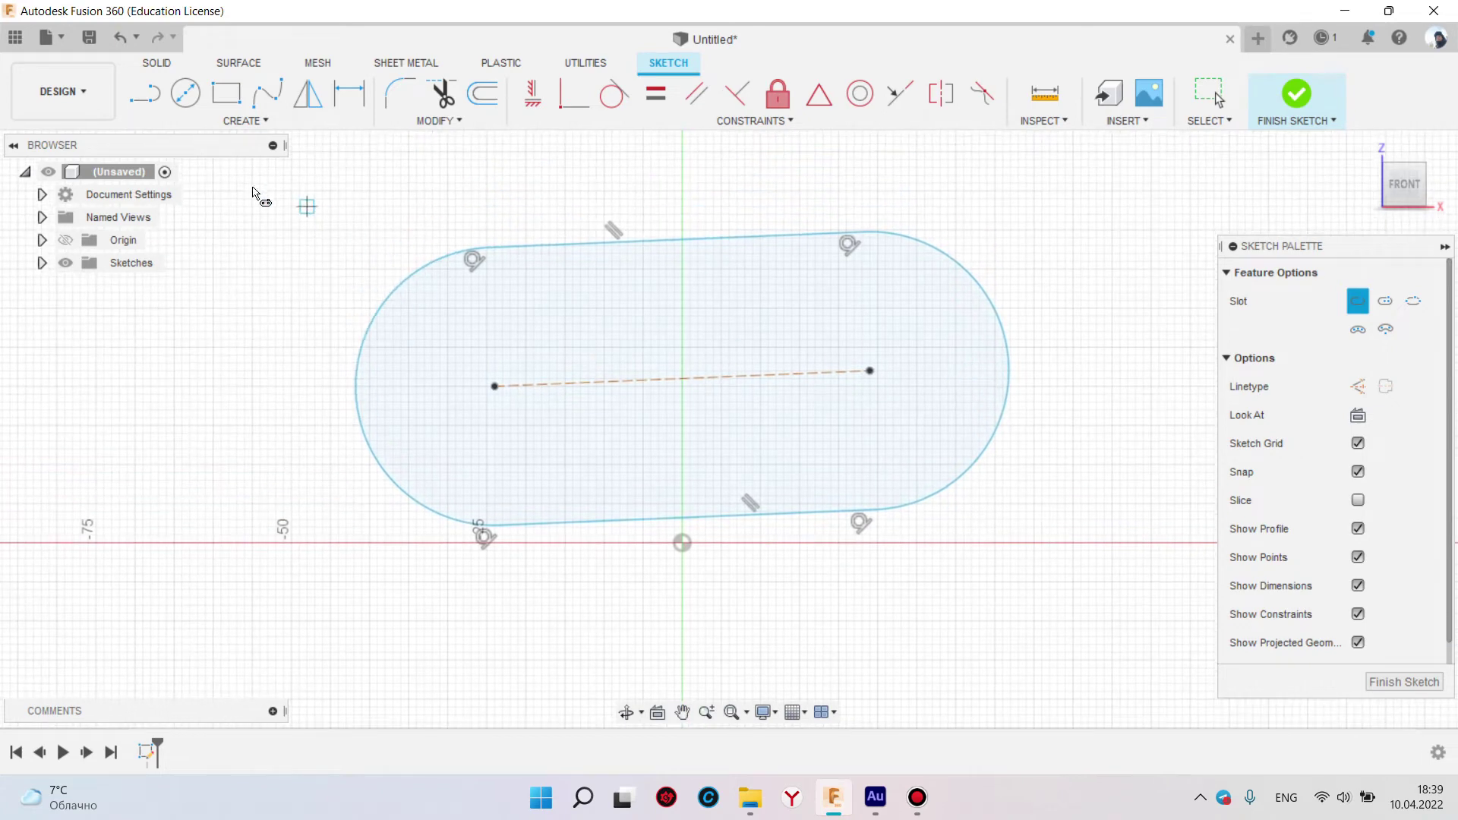
key(Escape)
drag(243, 185, 1180, 667)
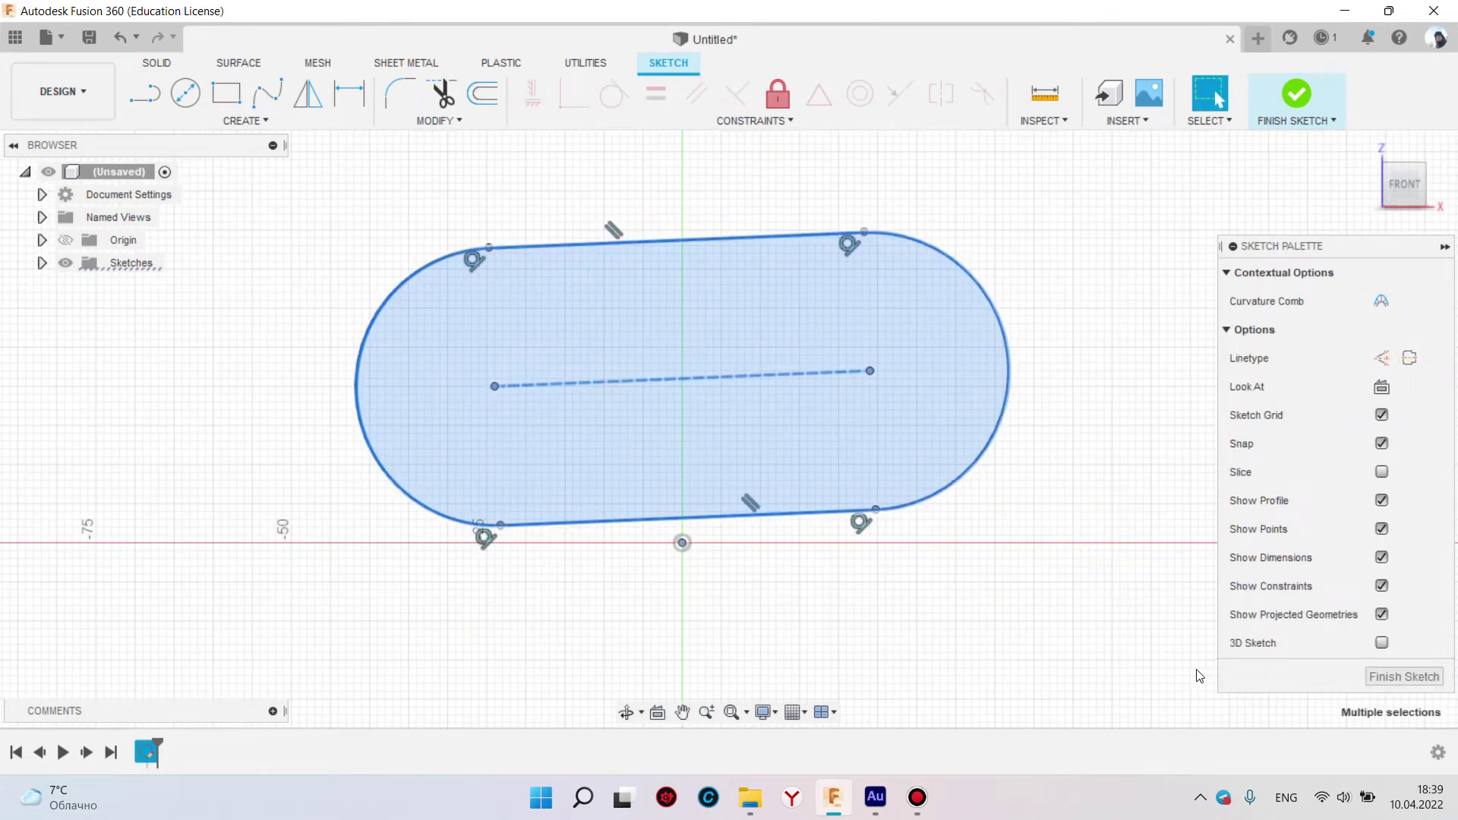
key(Delete)
click(273, 120)
mouse_move(159, 287)
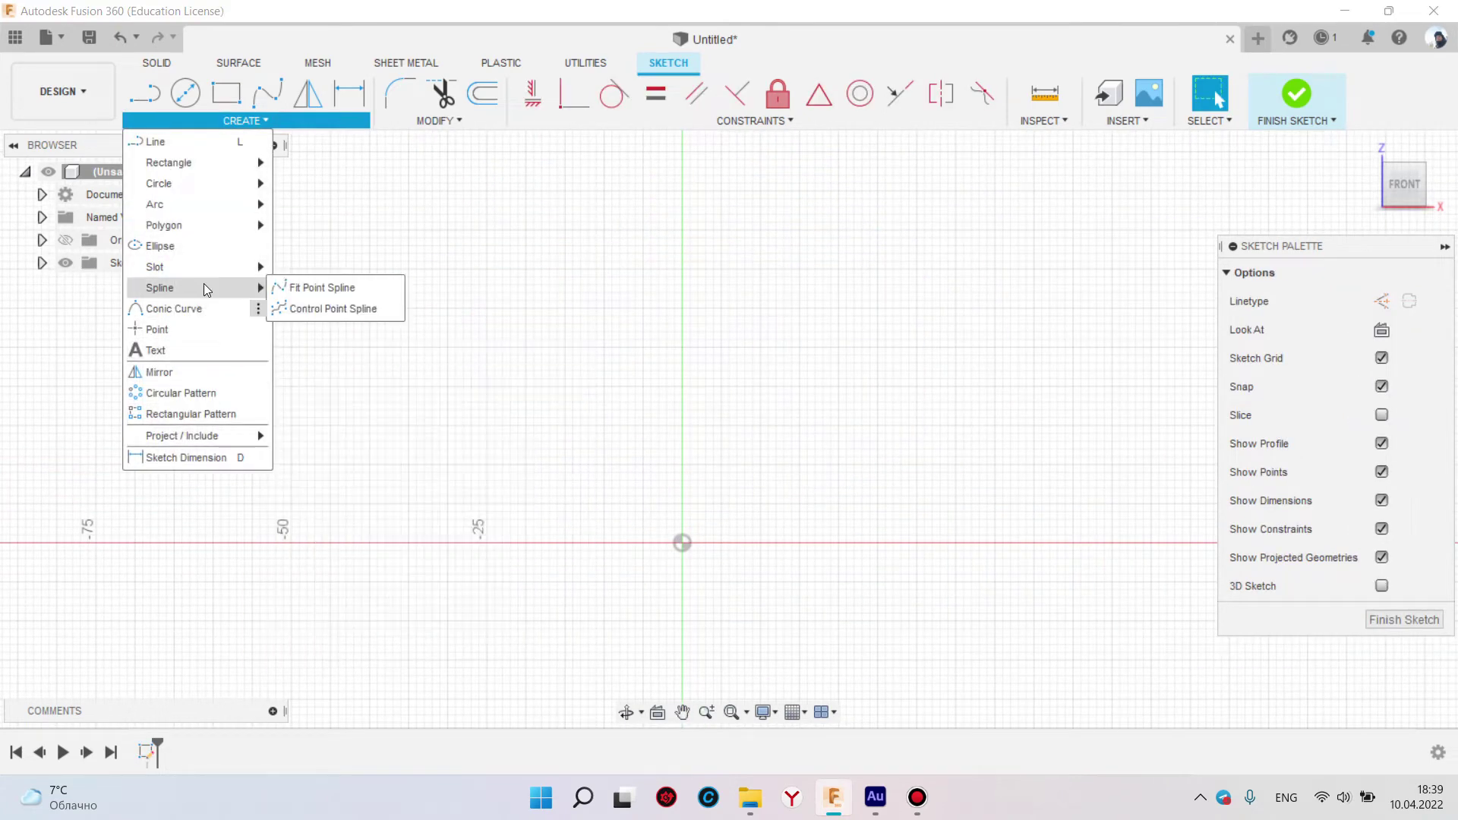
Draw the triangle's lines from the apex and close it back at the apex
click(180, 140)
click(682, 269)
click(463, 542)
click(924, 543)
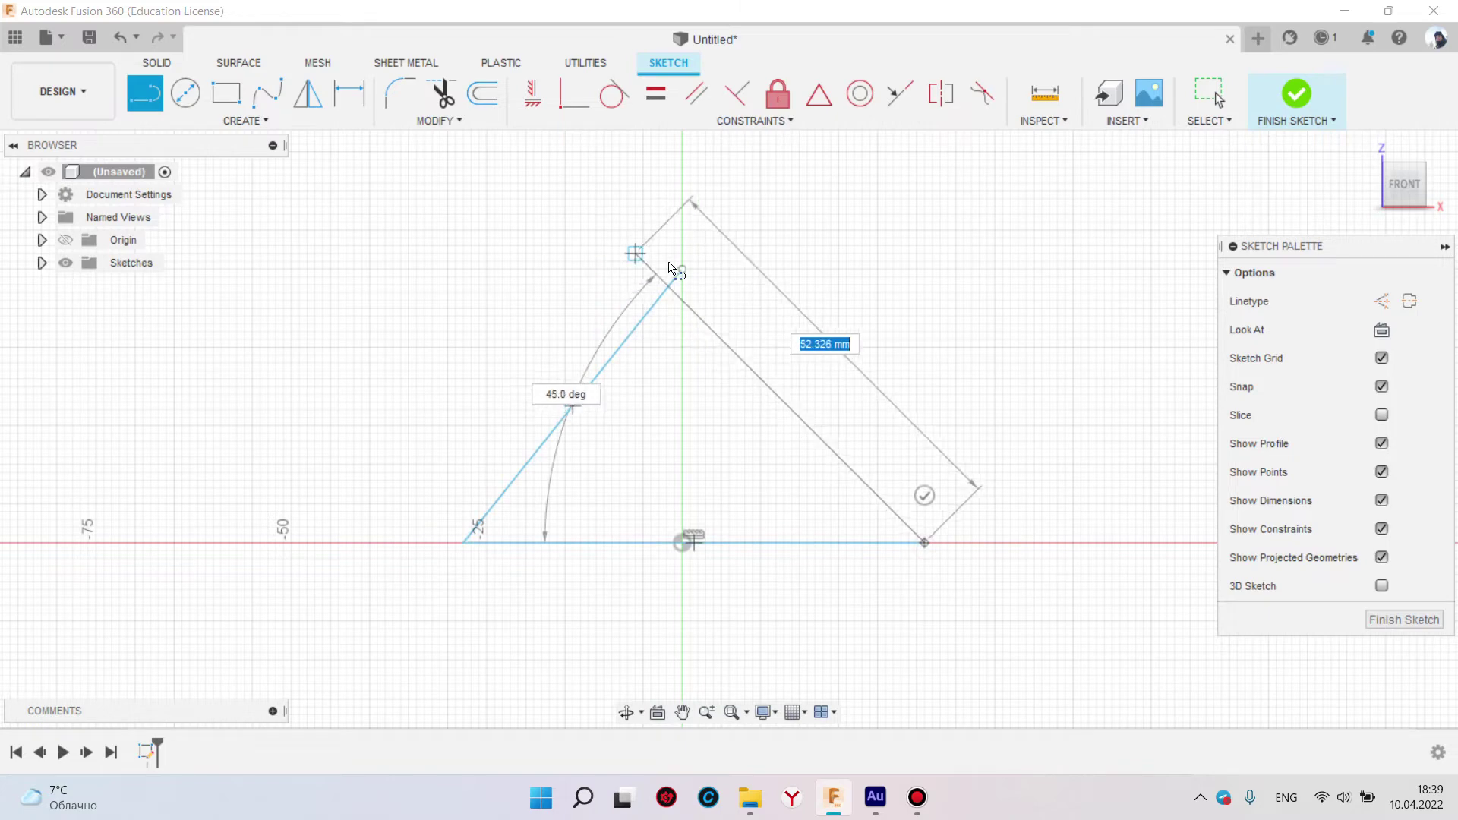
click(682, 269)
key(Escape)
Draw a fit-point spline from the triangle's left side to its bottom-right corner
click(286, 115)
mouse_move(173, 308)
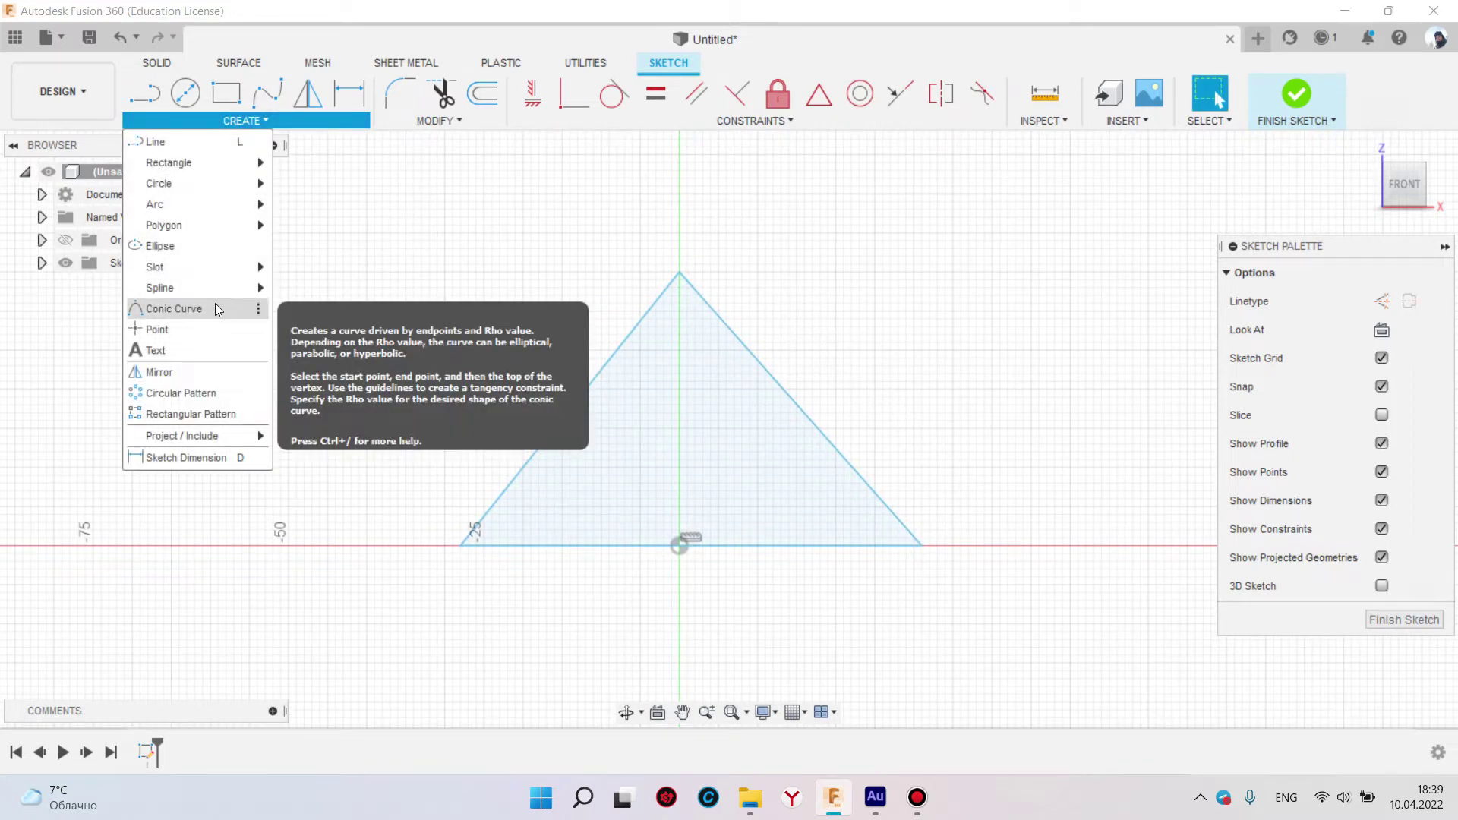
click(183, 334)
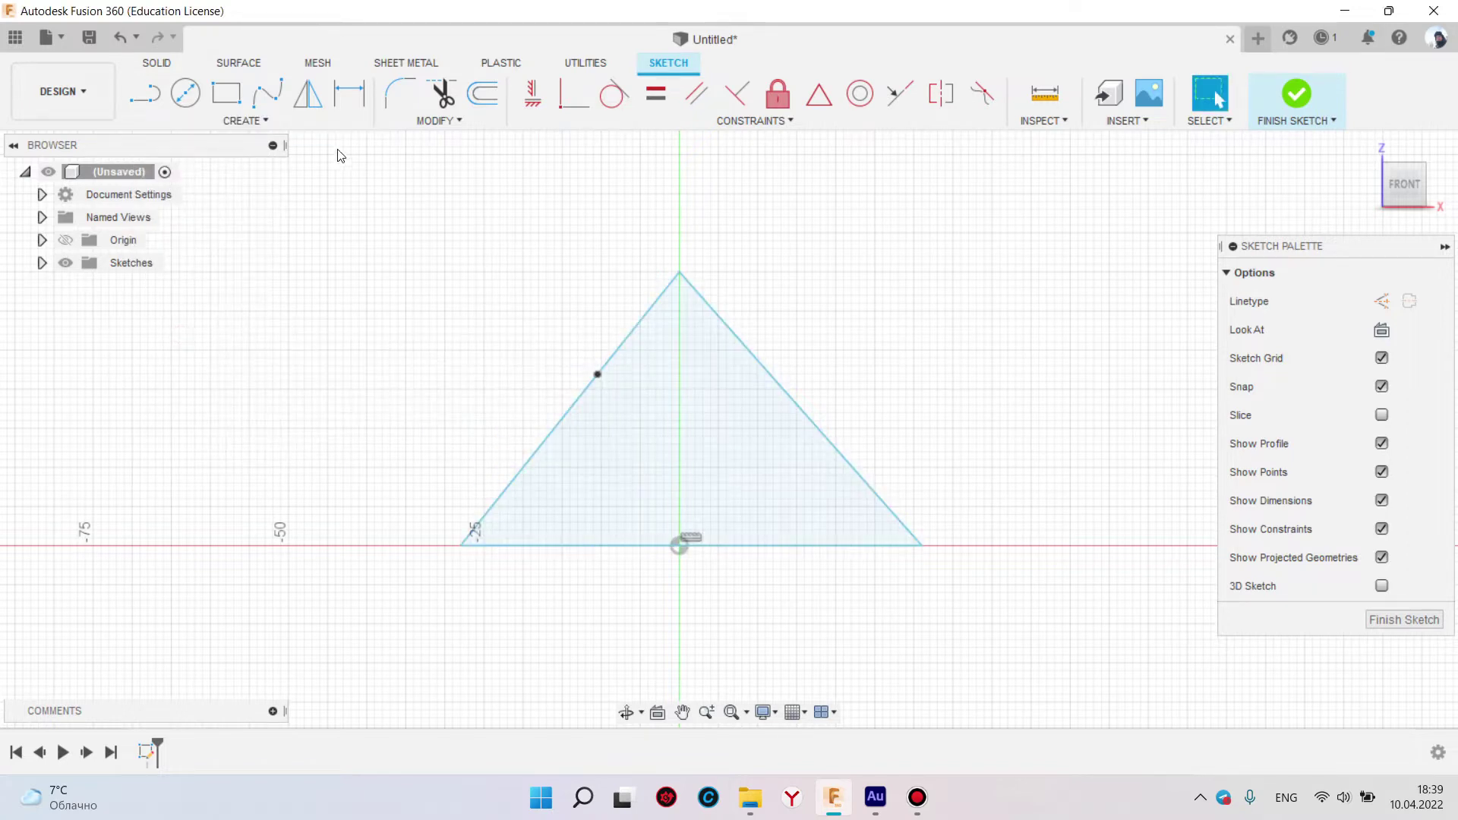
click(263, 102)
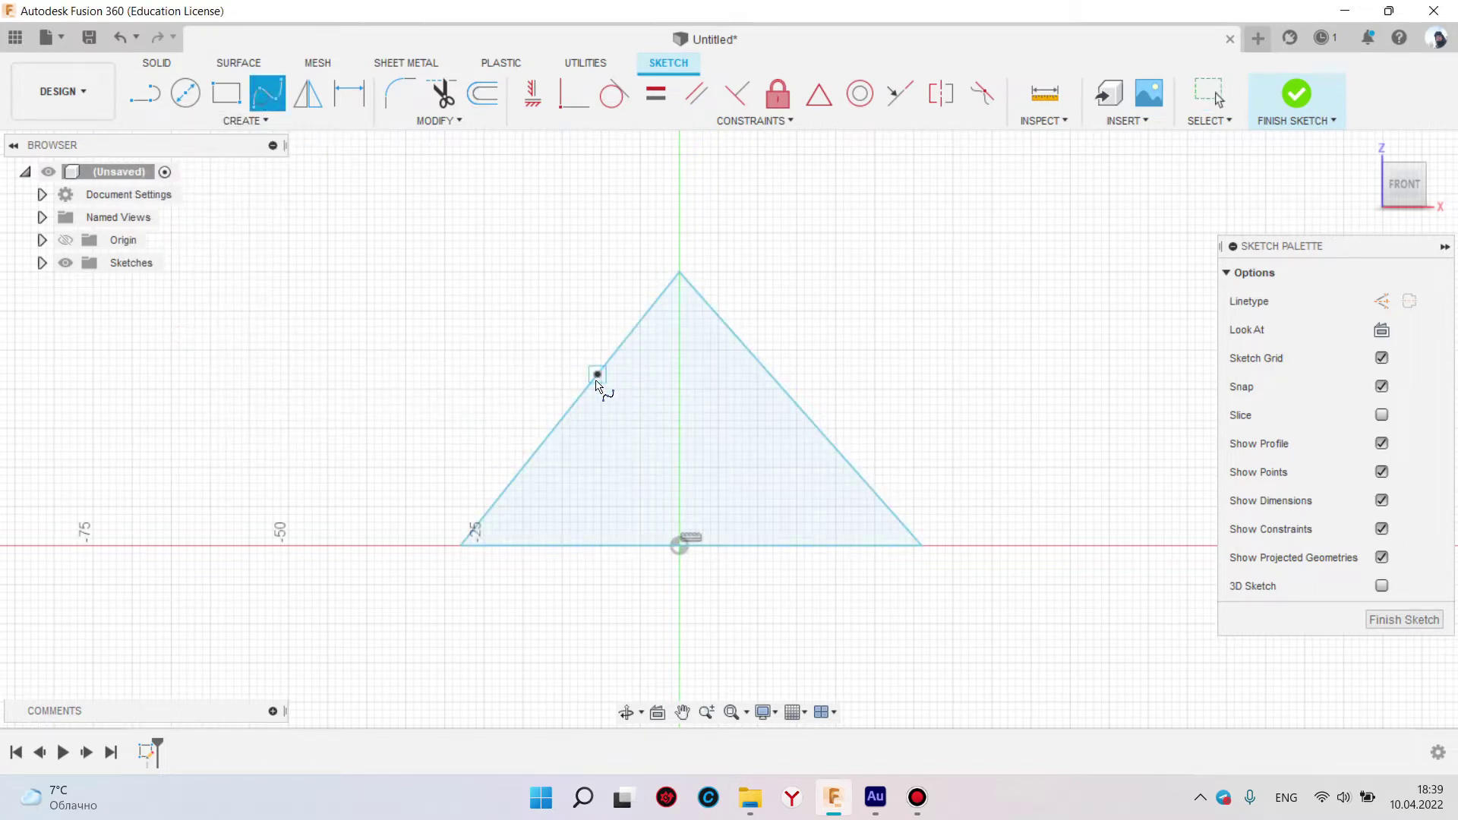
click(656, 443)
click(740, 409)
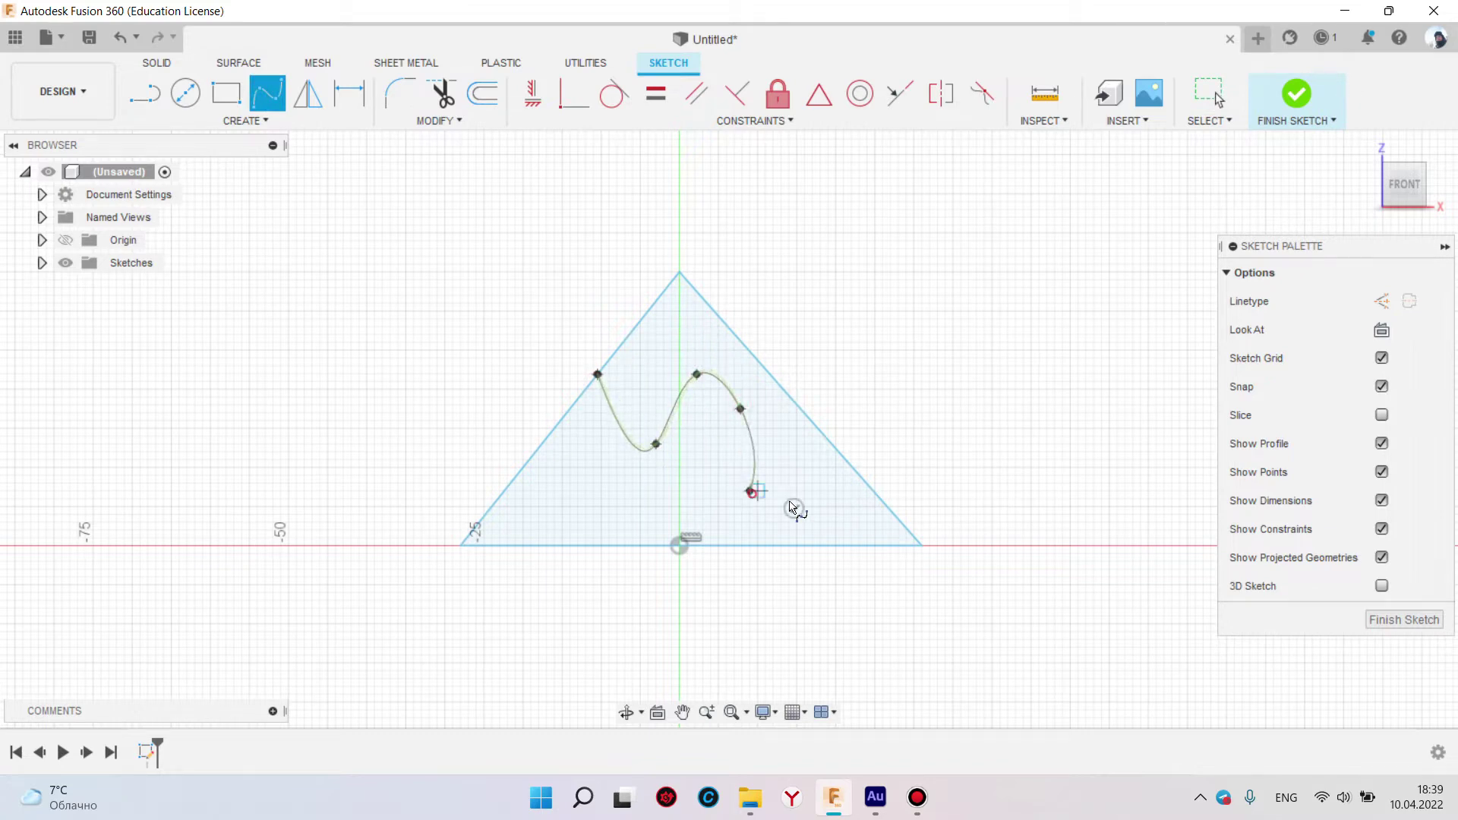
click(918, 545)
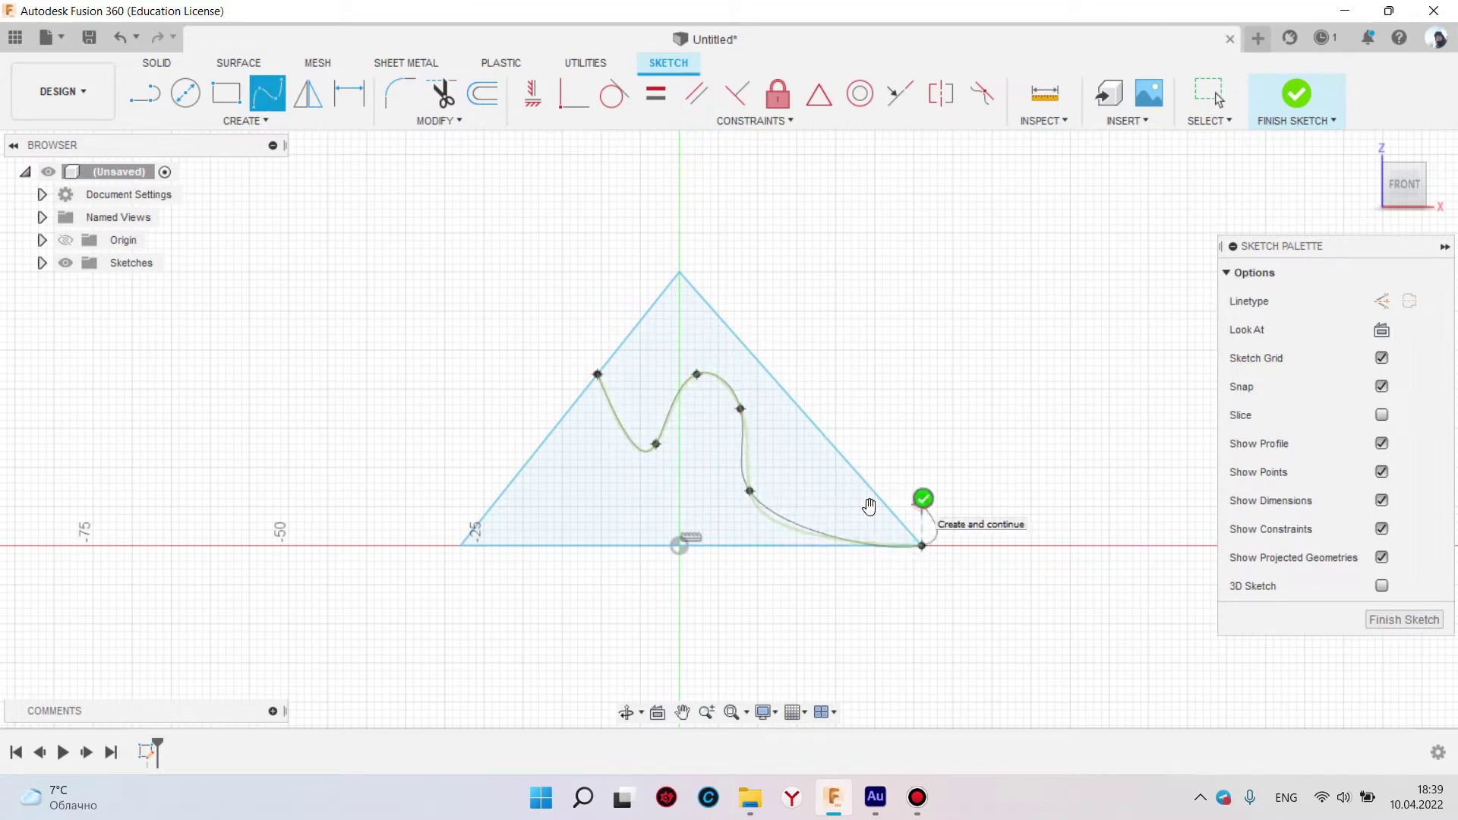
key(Escape)
Look over the Surface and Solid tool tabs, then reopen the sketch for editing
click(247, 121)
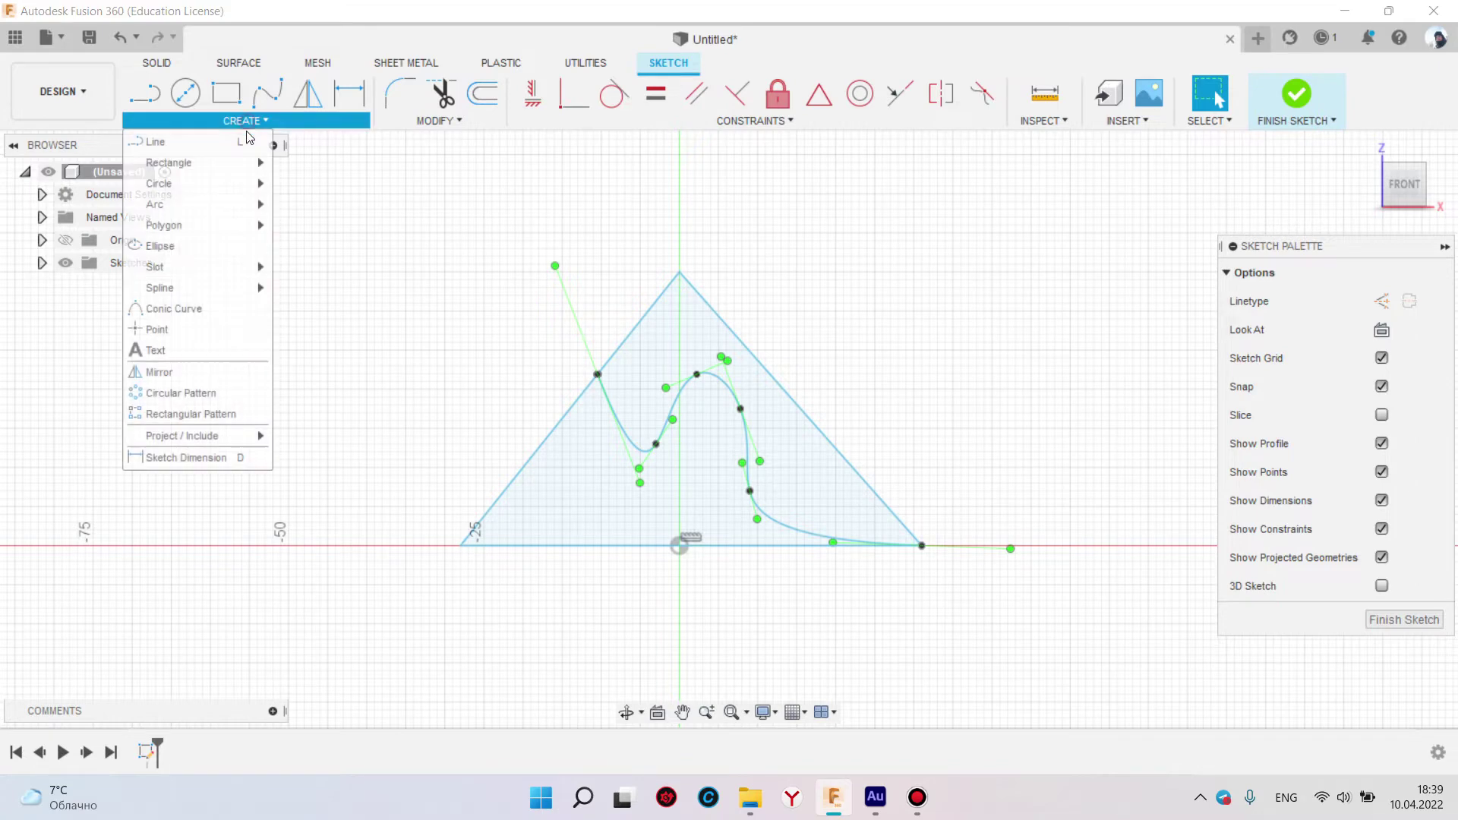
mouse_move(180, 393)
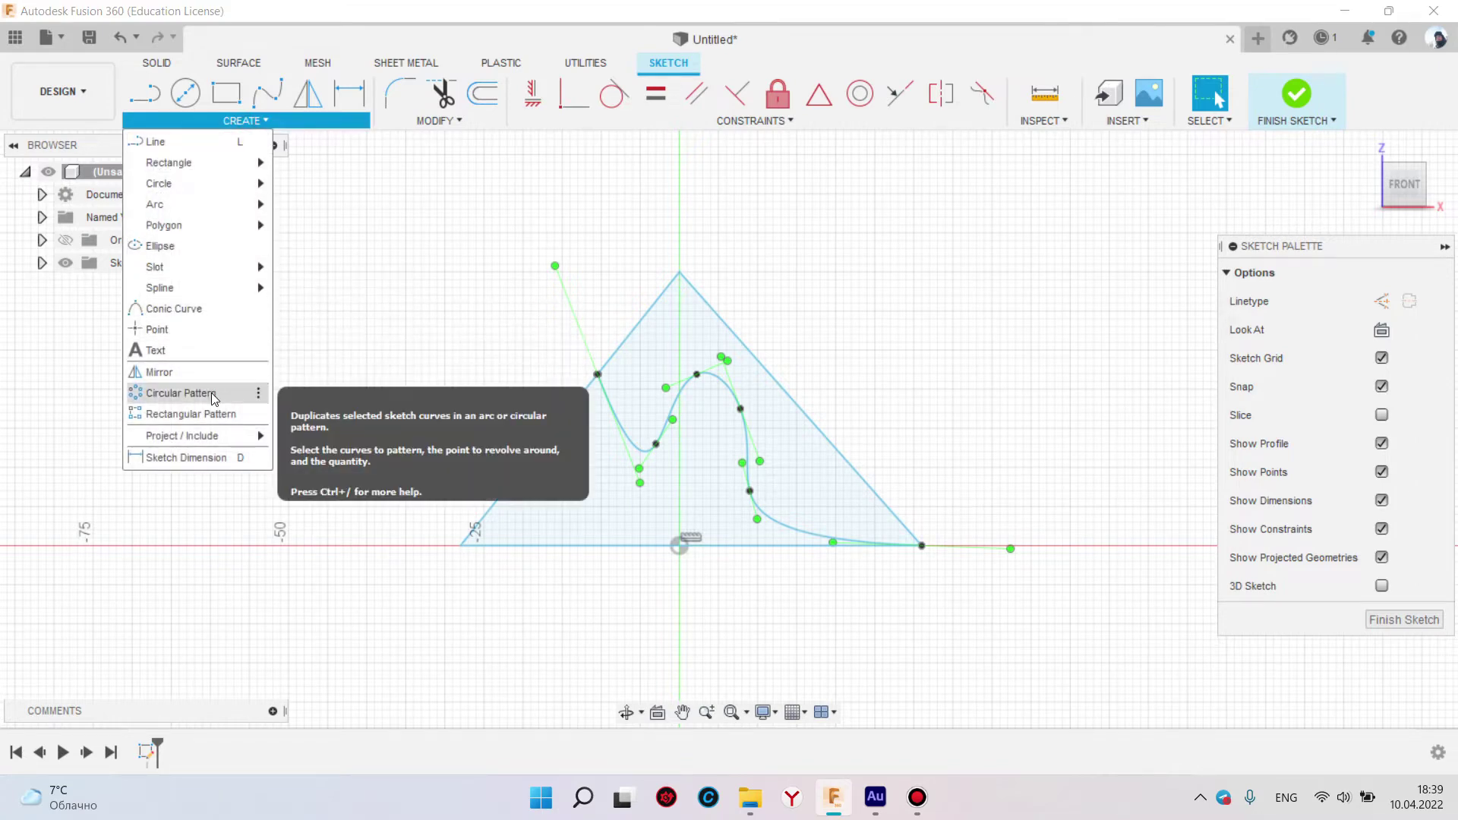
click(240, 62)
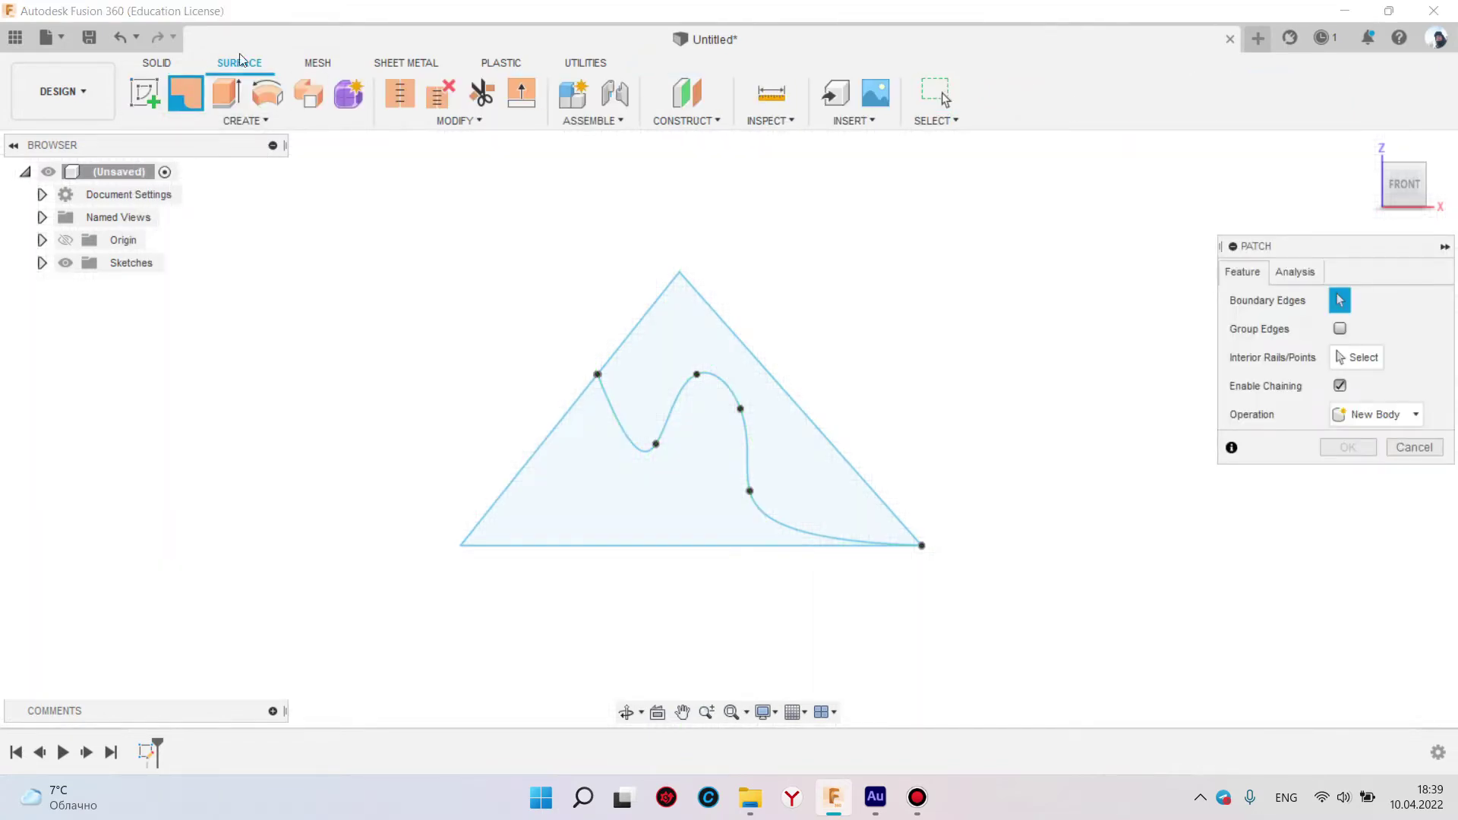
click(157, 63)
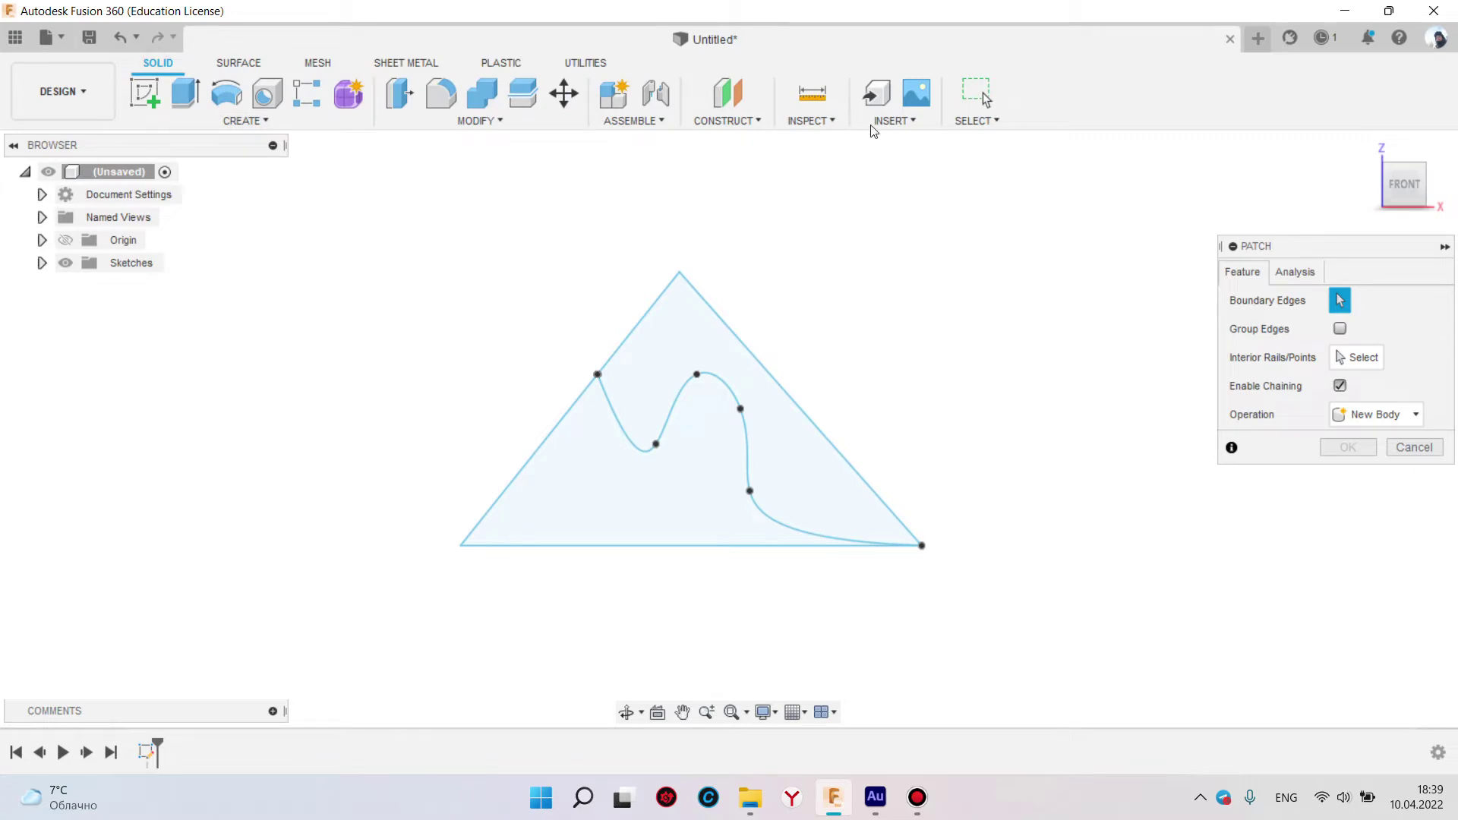
key(Escape)
double_click(640, 342)
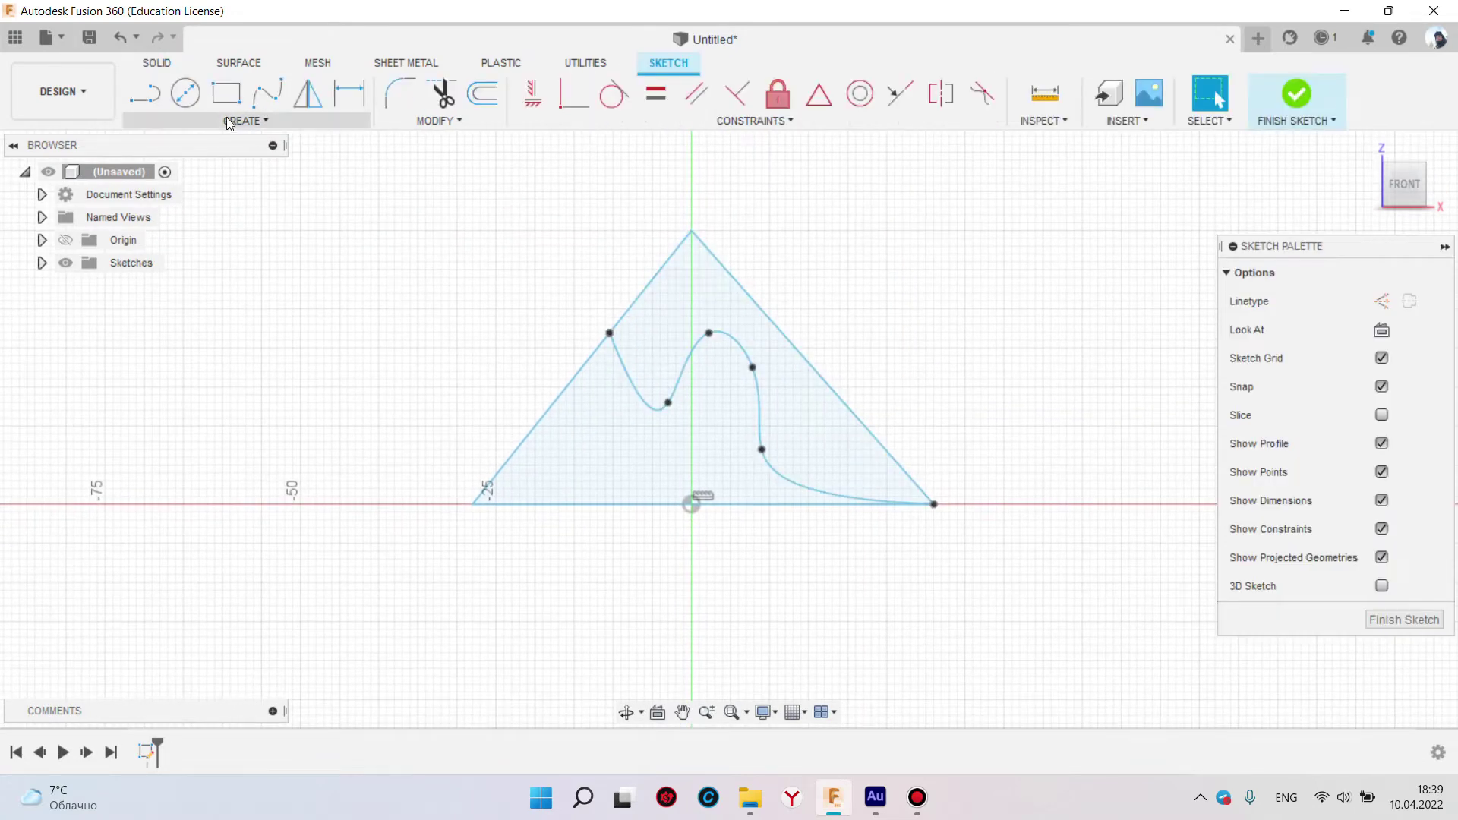
Draw a small circle in the triangle's lower left and fit the sketch in view
click(215, 119)
click(185, 92)
scroll(605, 474, up, 3)
scroll(605, 475, up, 2)
click(565, 426)
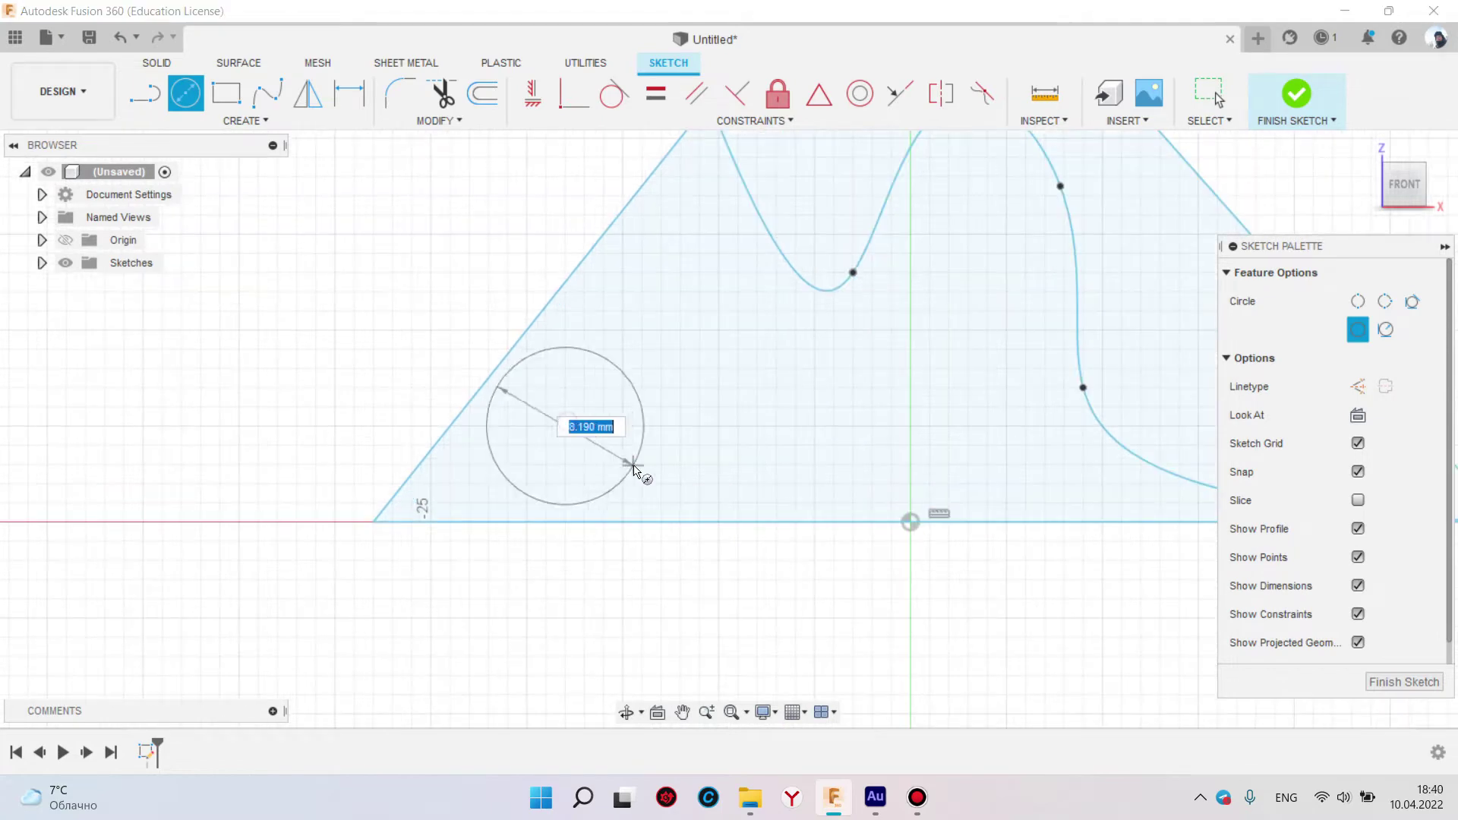
click(612, 457)
key(Escape)
key(F6)
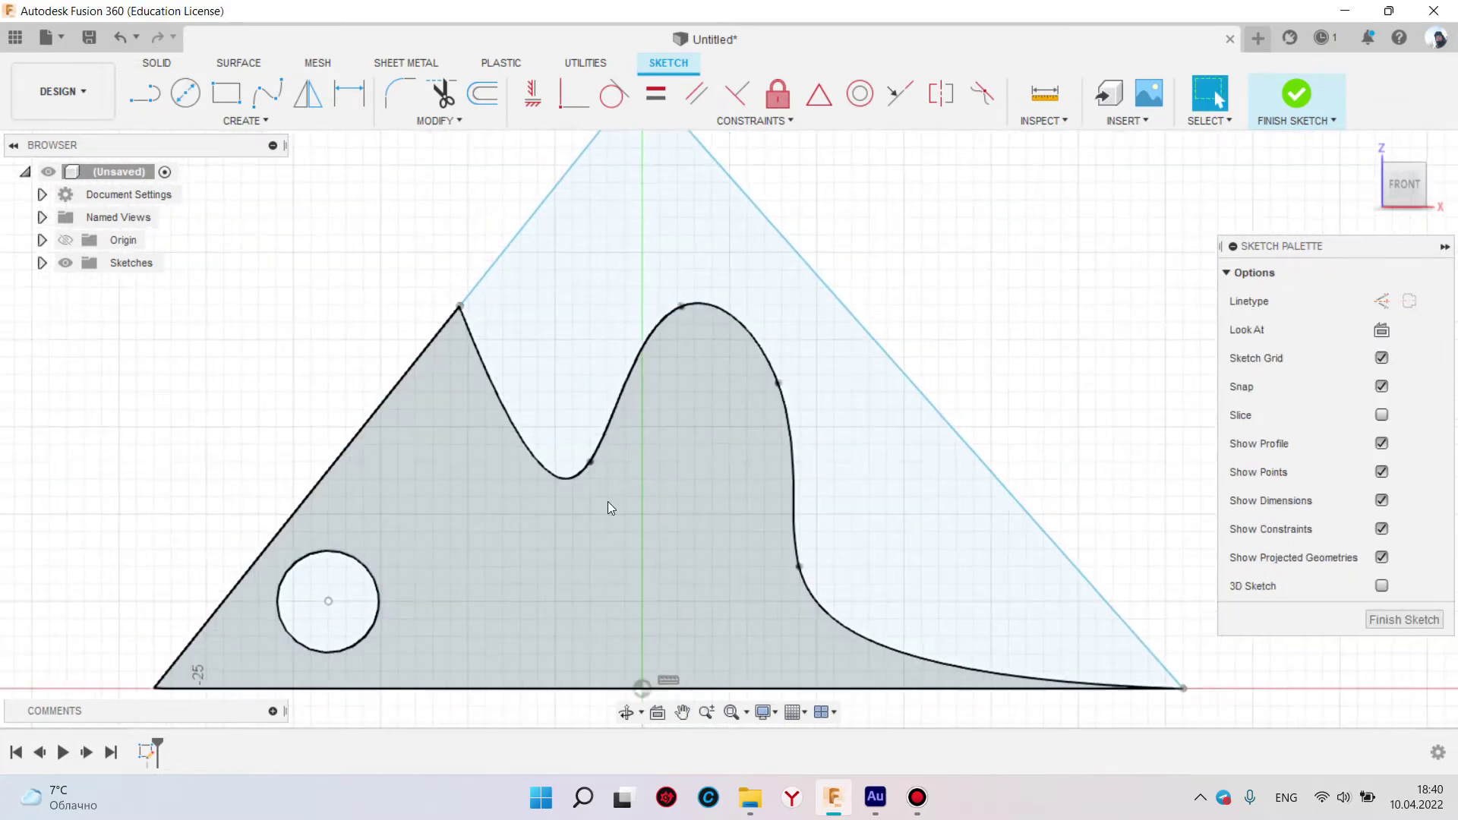
key(l)
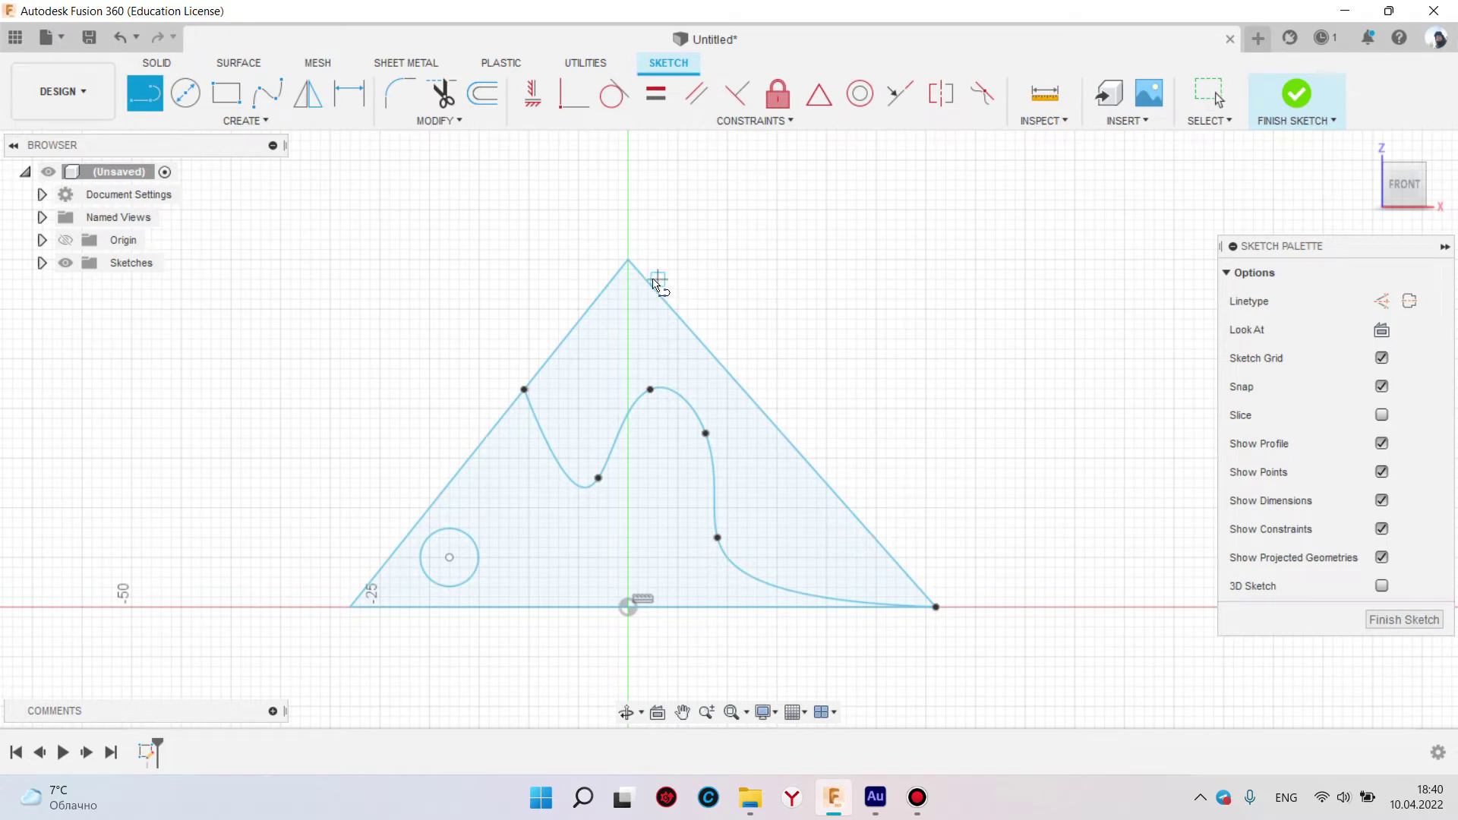
key(Escape)
Place a centre point and circular-pattern the circle into three copies around it
click(267, 121)
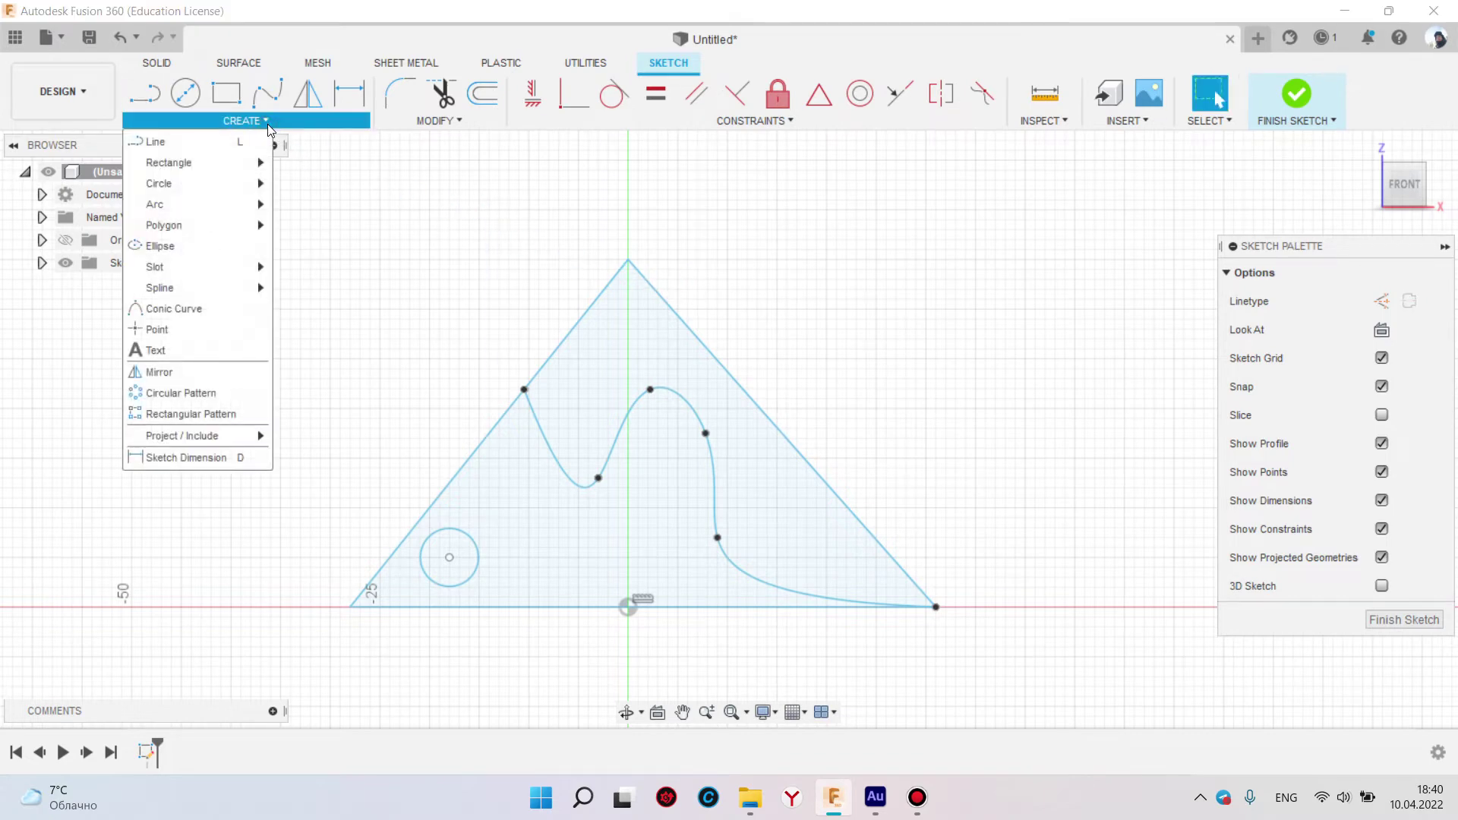
click(183, 328)
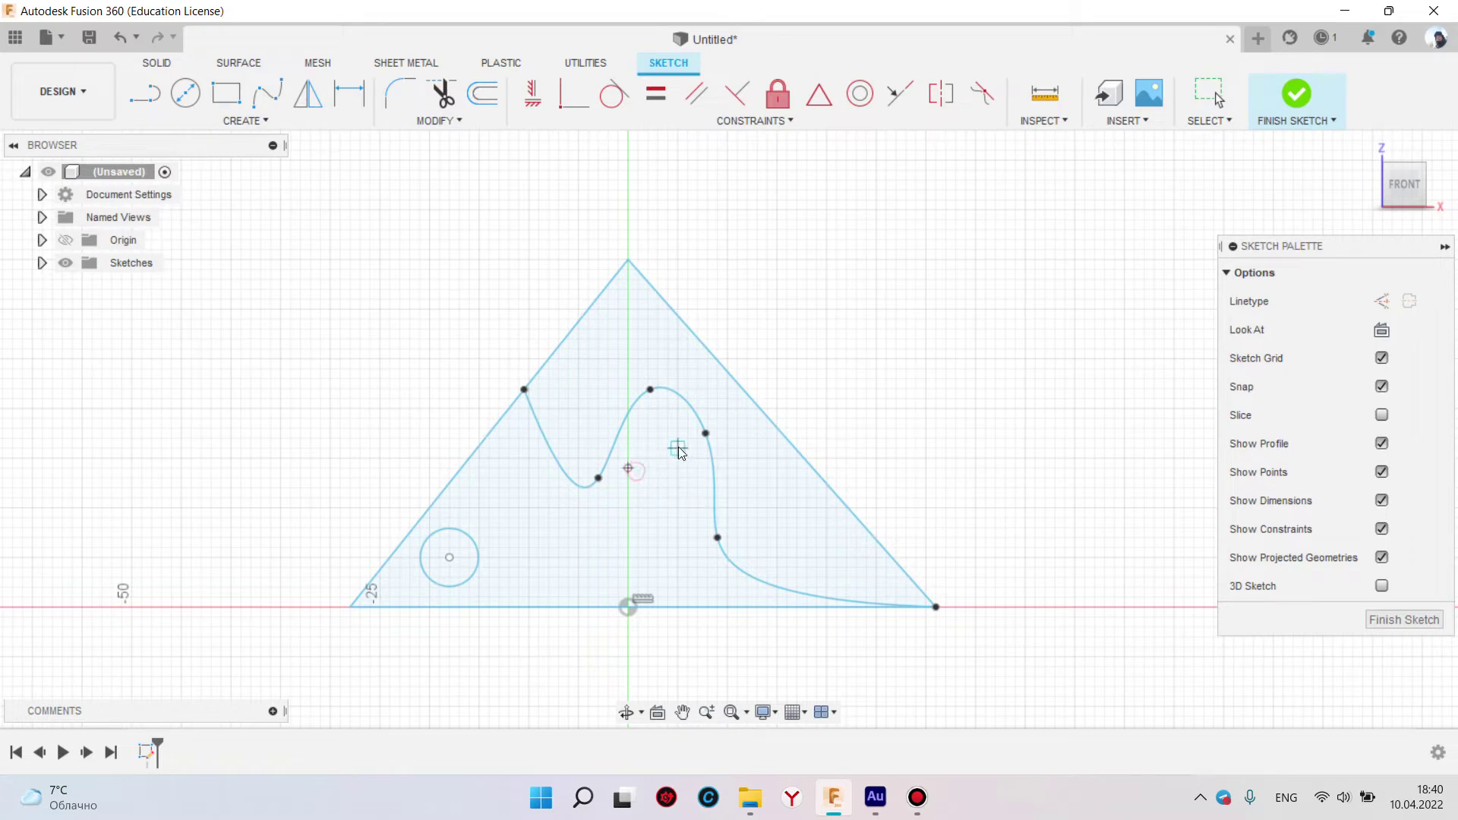
key(Escape)
click(242, 121)
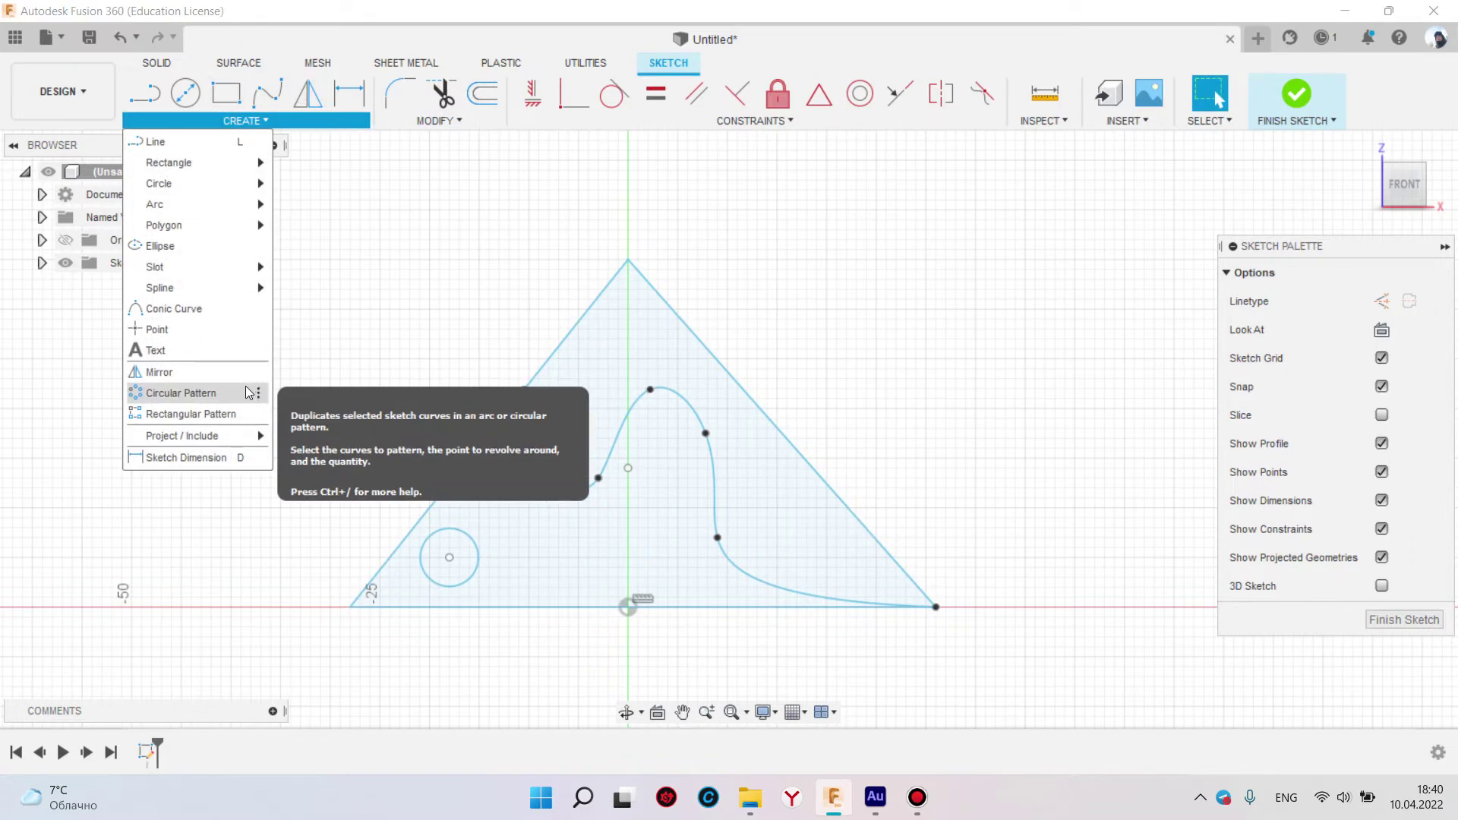
click(181, 393)
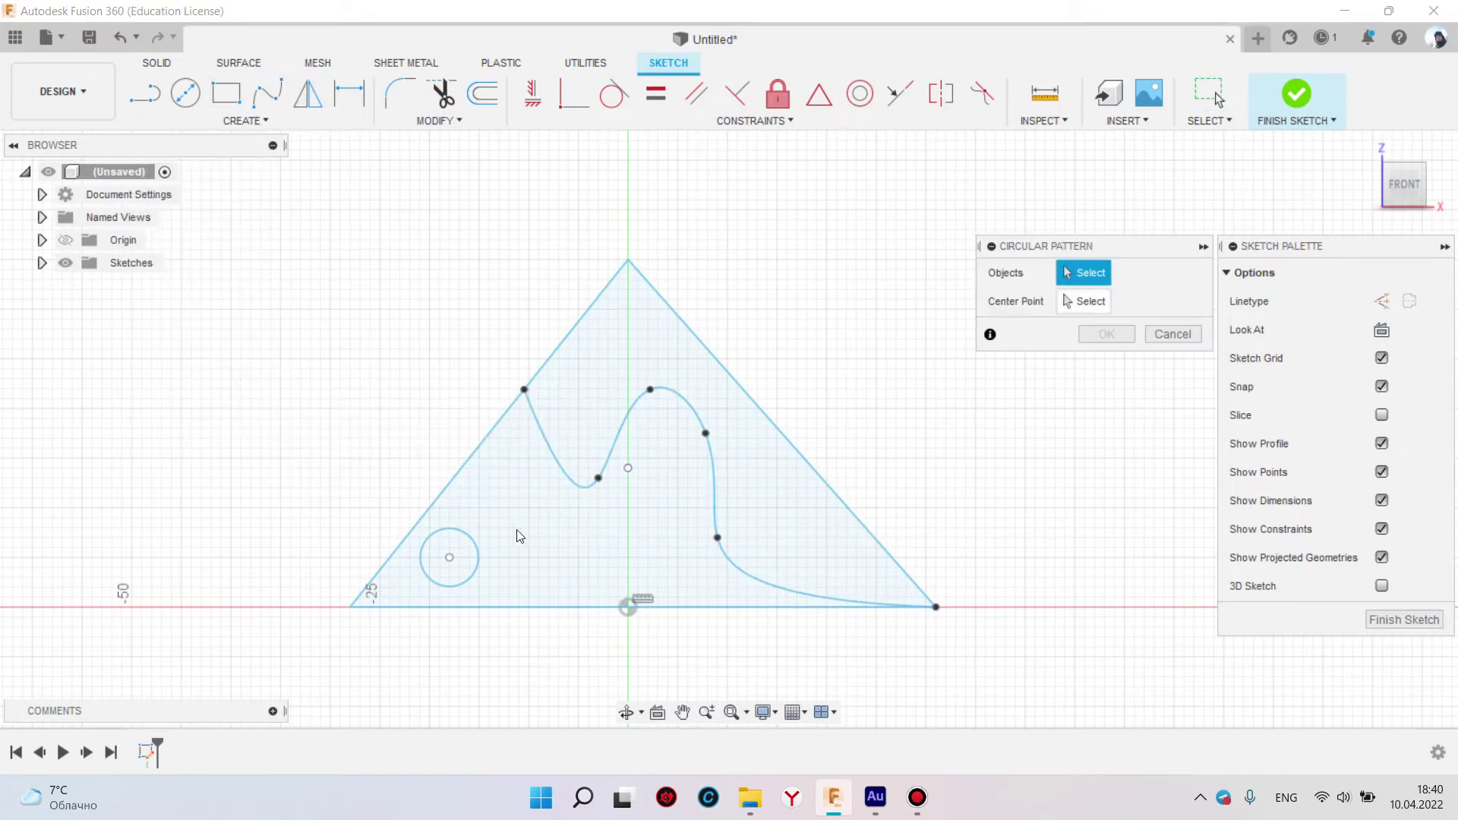
click(468, 535)
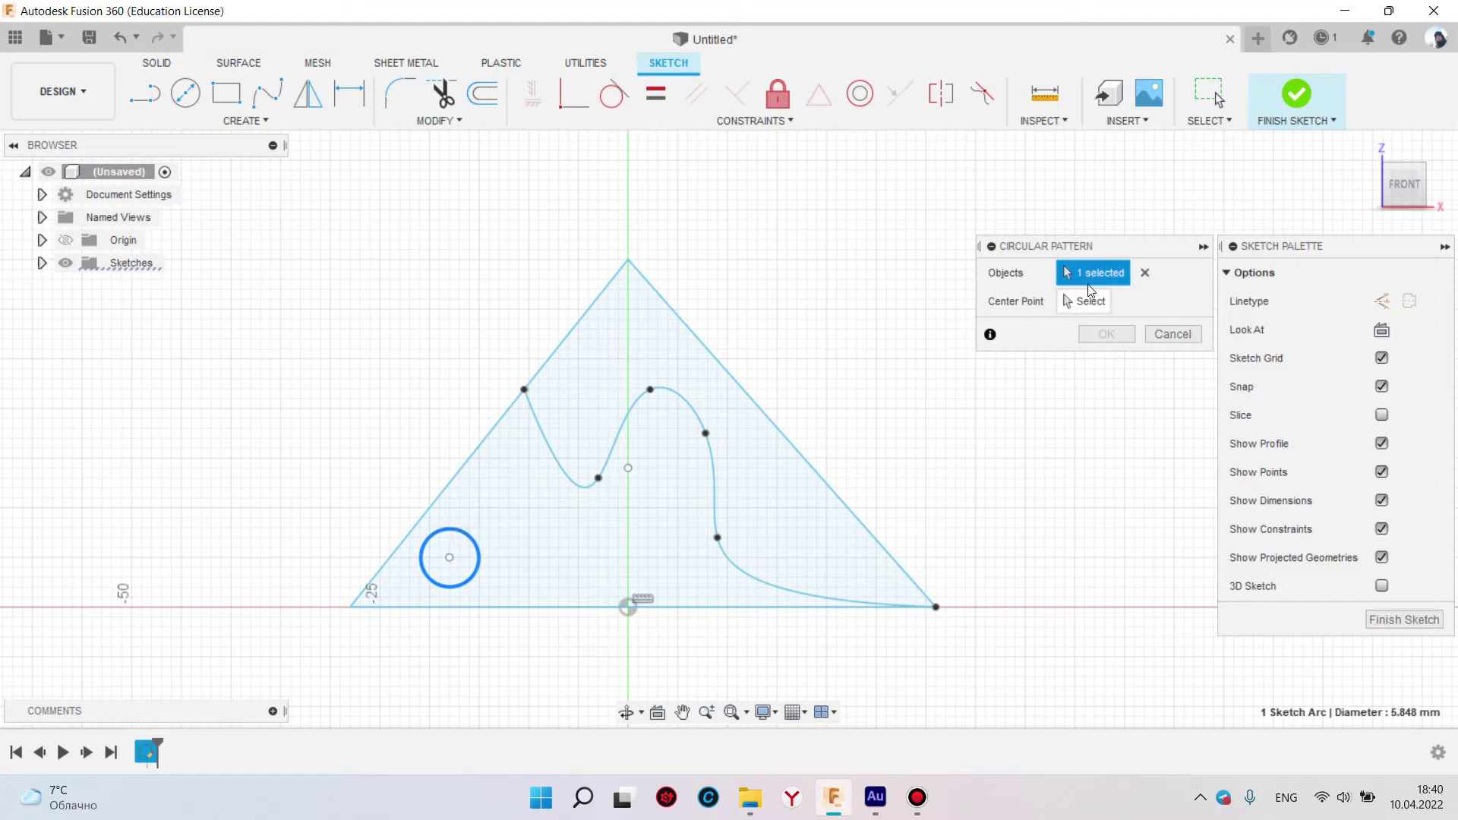
click(628, 469)
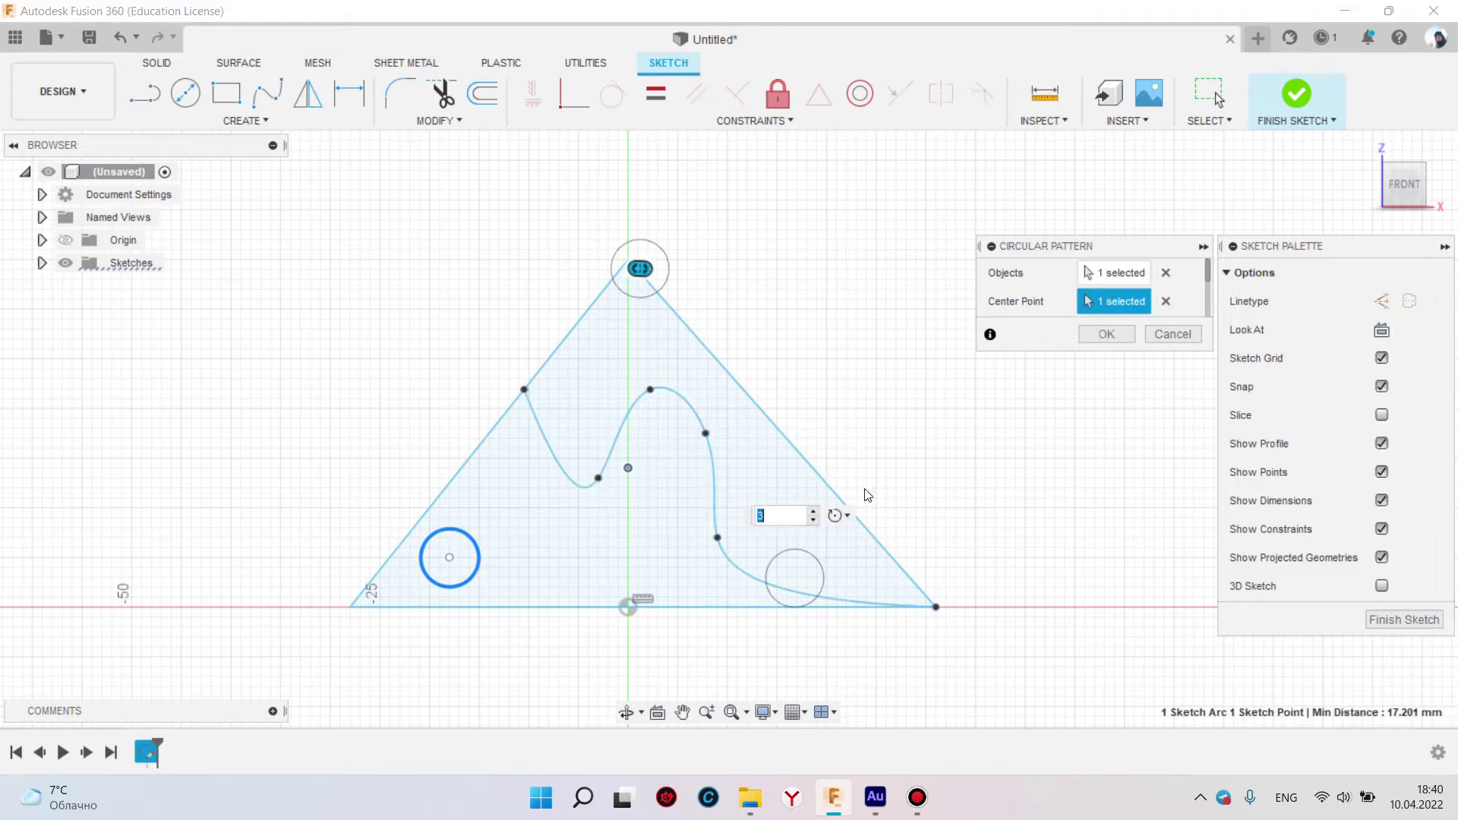
click(1107, 335)
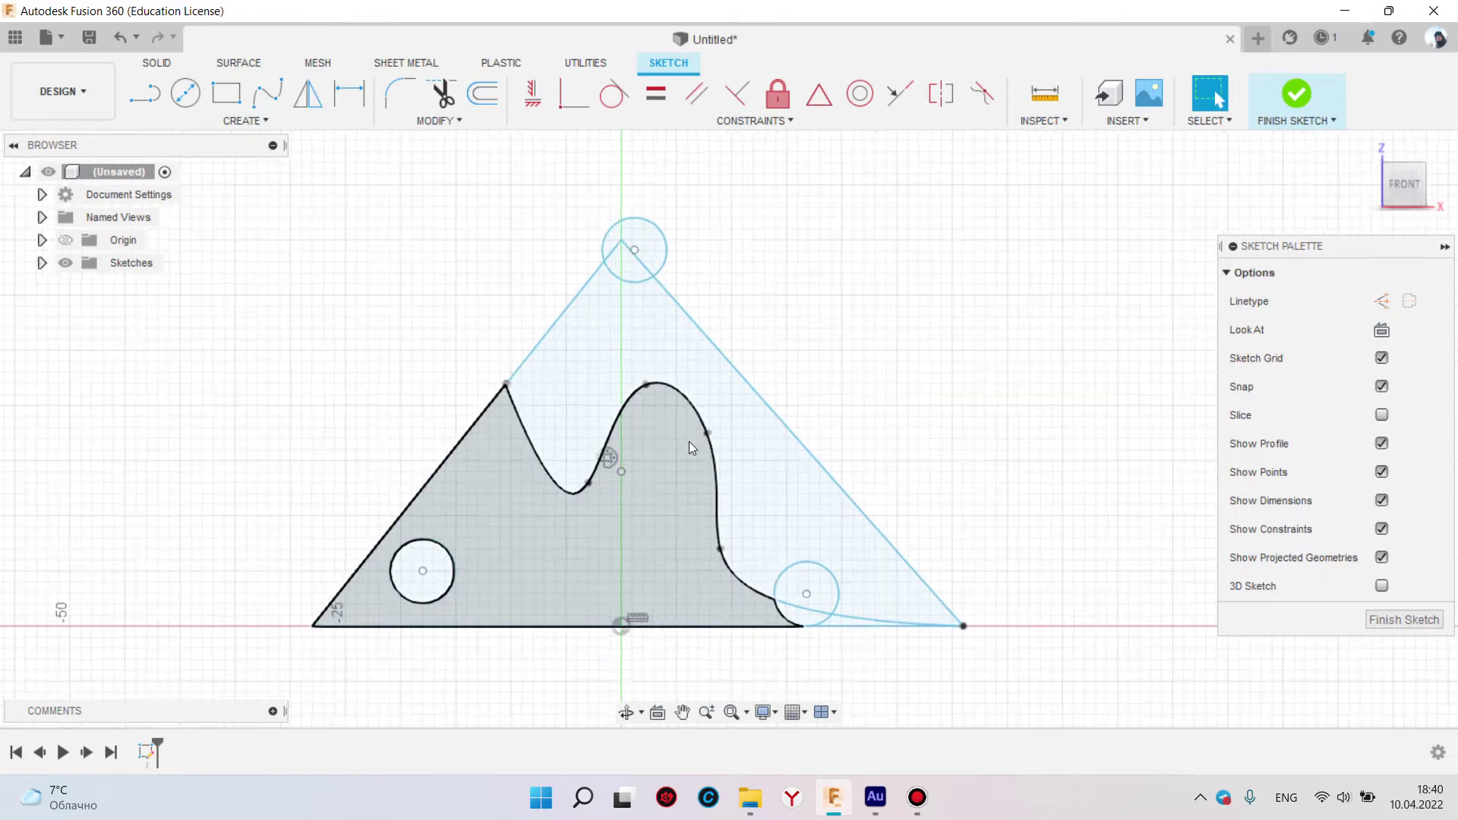
scroll(688, 444, up, 2)
click(606, 481)
Move the pattern centre point down-left, shifting the three circles toward the corner
key(m)
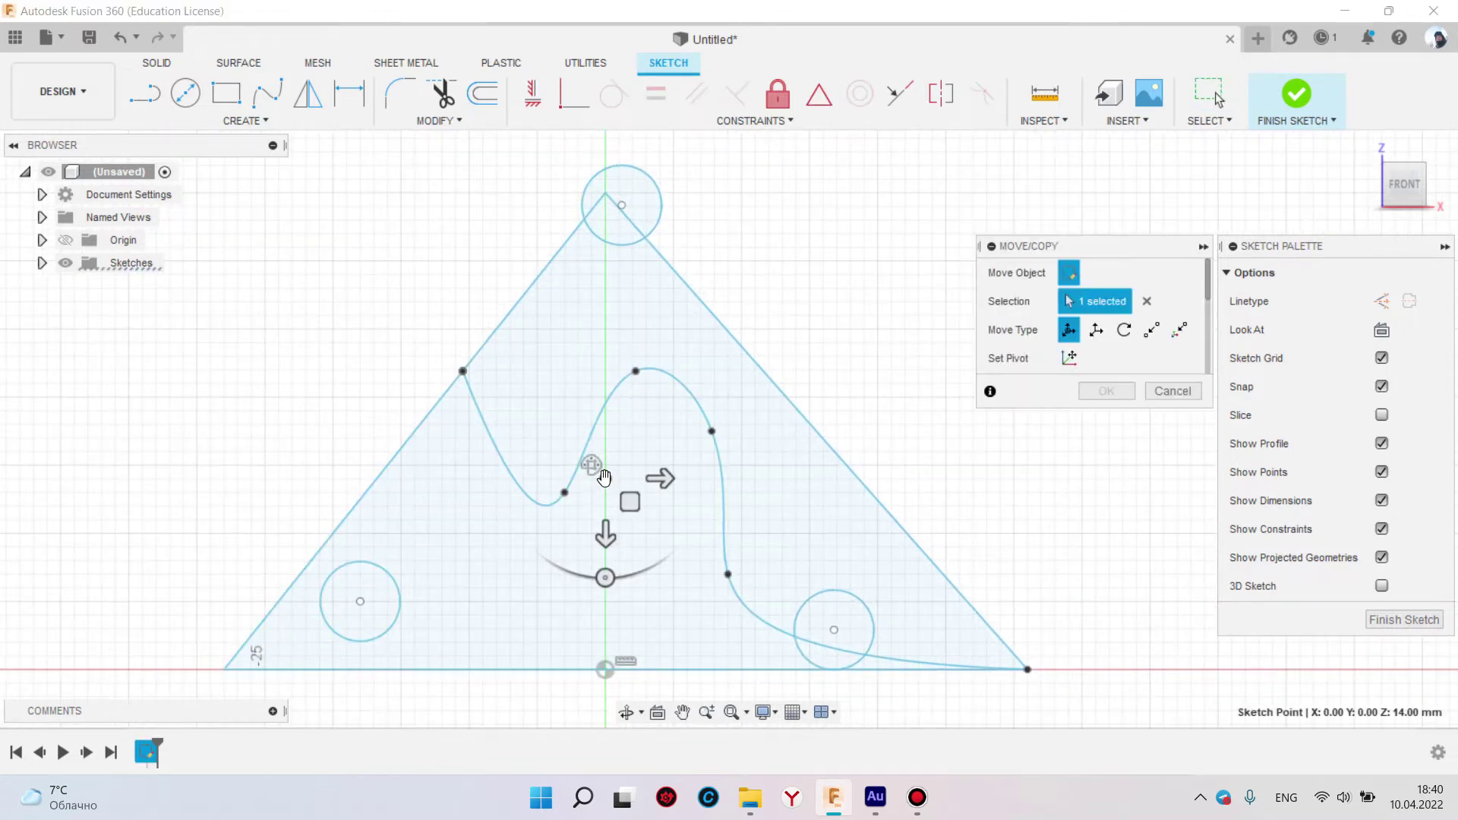
mouse_move(621, 500)
mouse_down()
mouse_move(583, 535)
mouse_move(595, 514)
mouse_move(643, 499)
mouse_move(555, 561)
mouse_move(479, 532)
mouse_move(466, 579)
mouse_move(419, 601)
mouse_up()
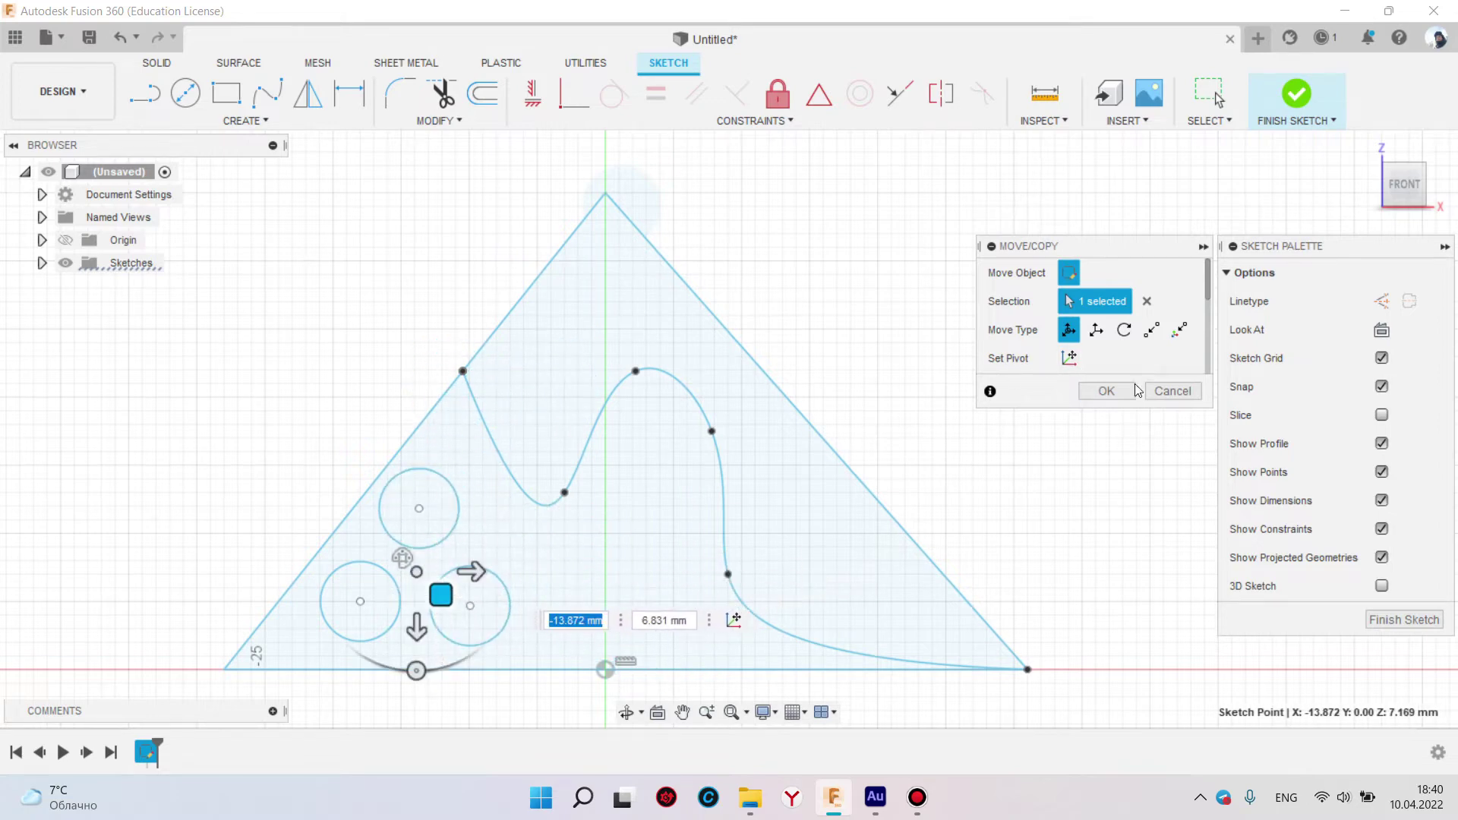
click(1107, 390)
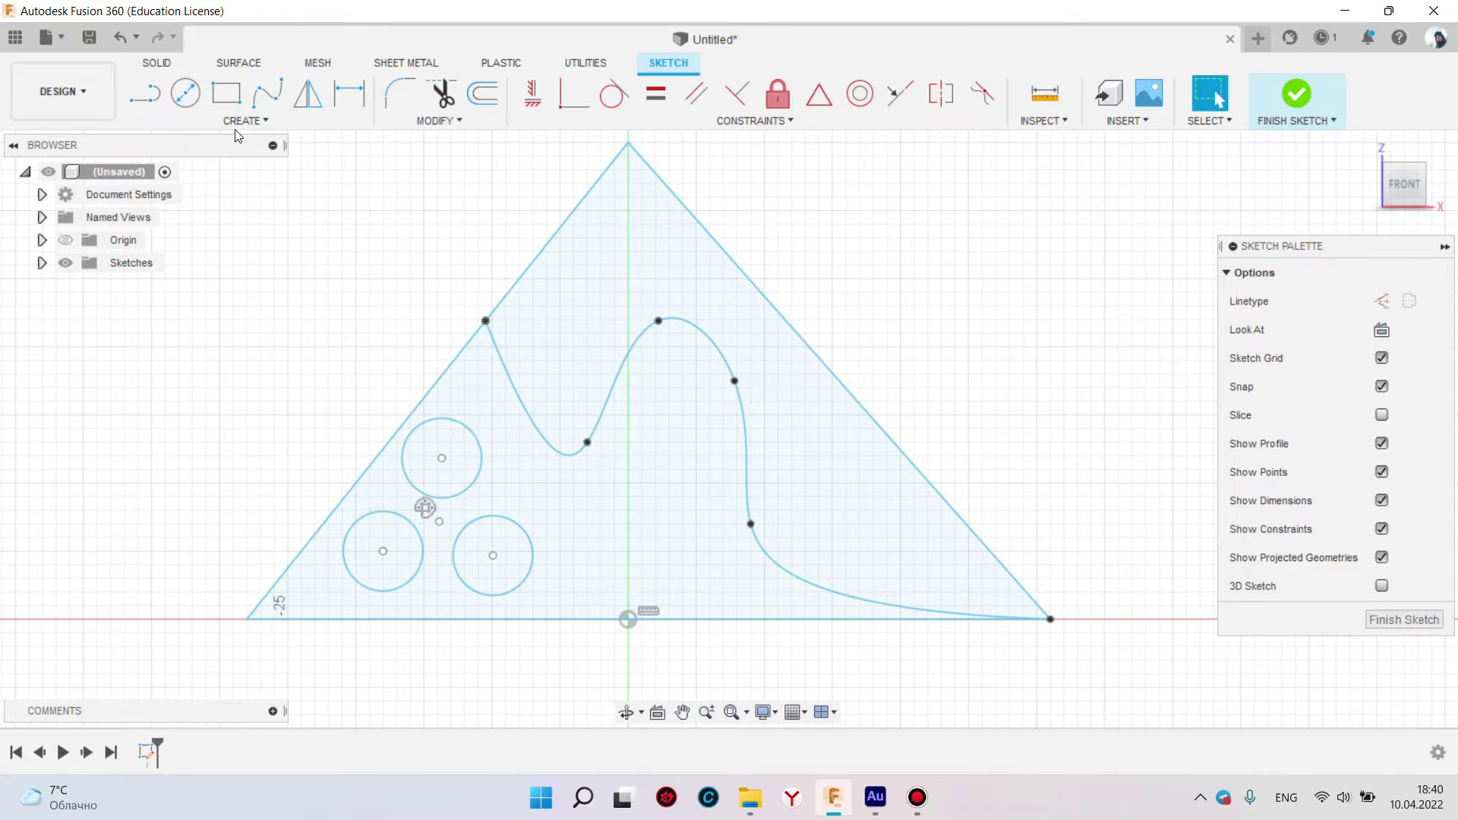
Open and cancel Circular Pattern, then start a Rectangular Pattern
click(242, 120)
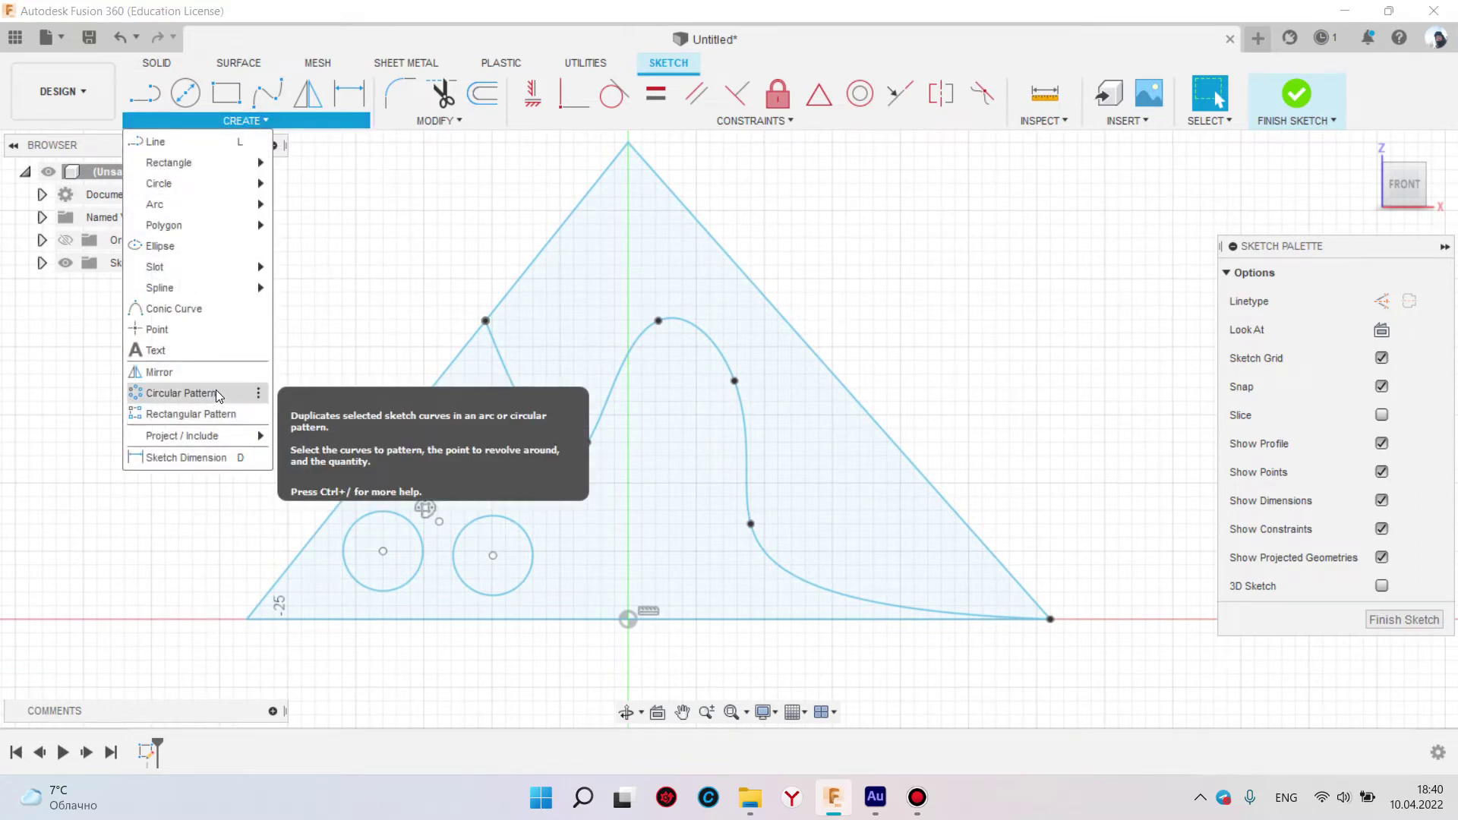
click(216, 392)
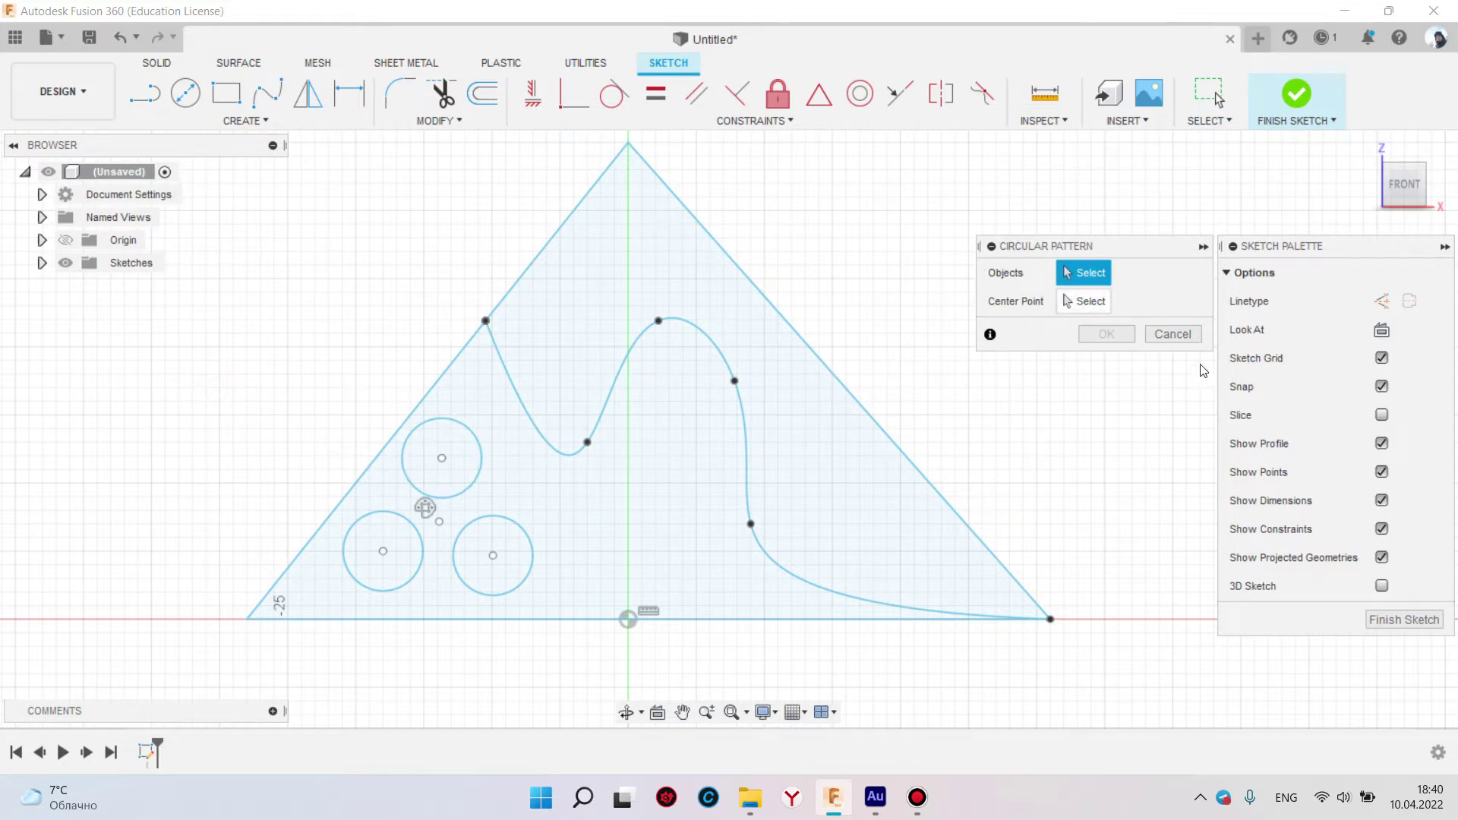
click(1192, 335)
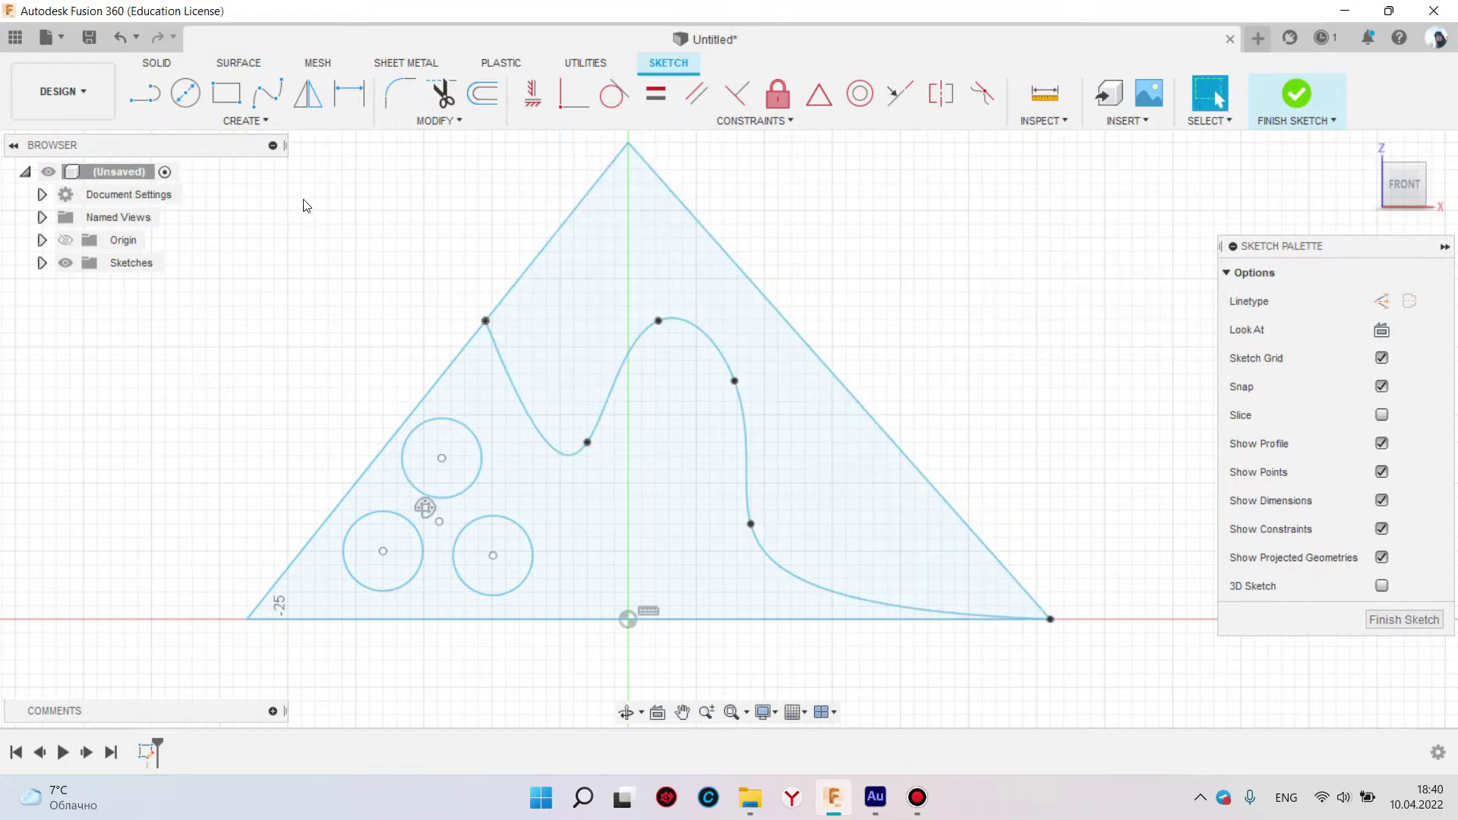
click(245, 120)
click(220, 413)
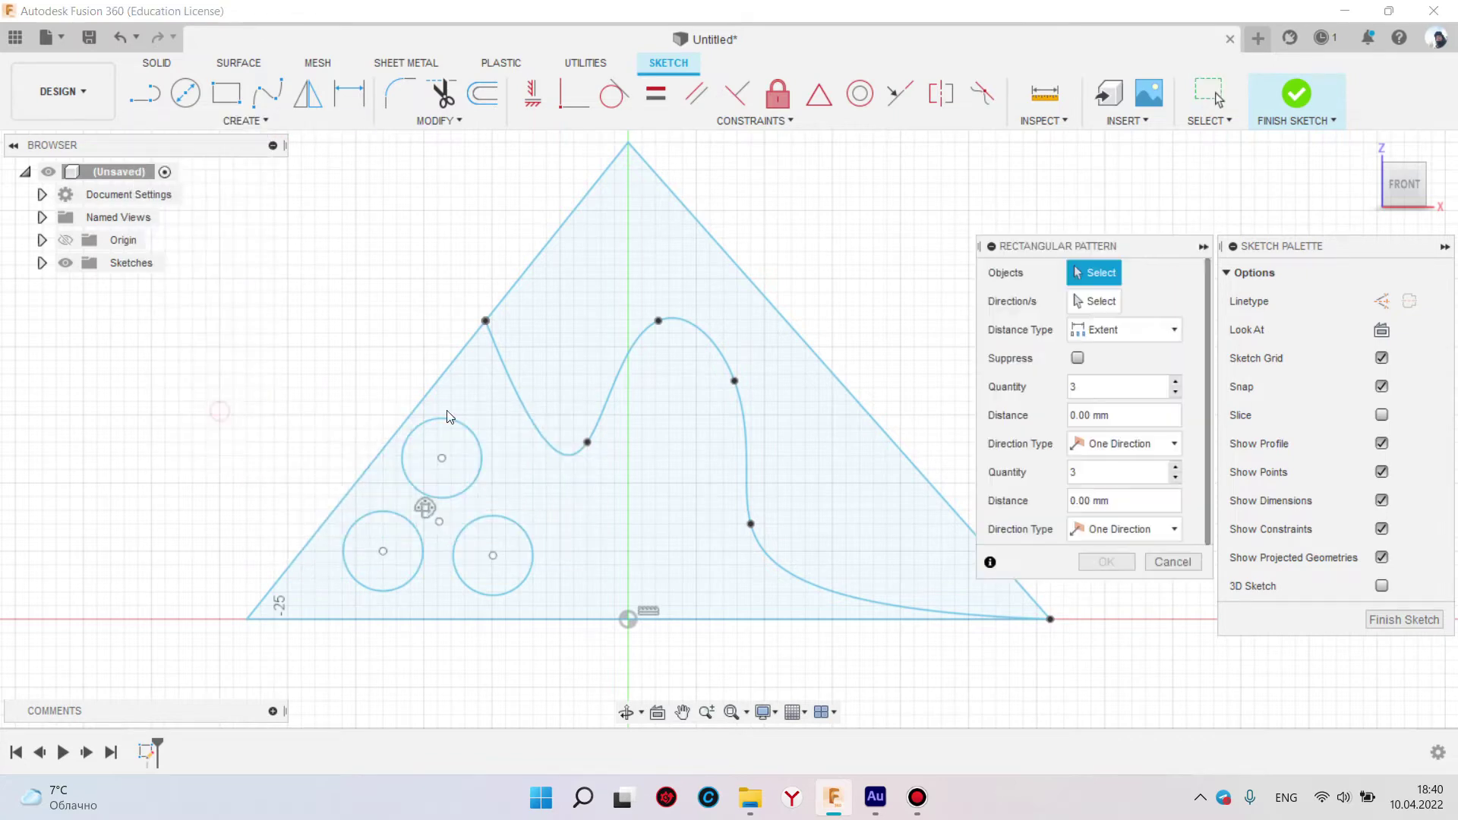
Preview a 3×3 pattern of the top circle at 6.00 mm and 5.00 mm spacing, then cancel it
click(459, 423)
drag(465, 454, 540, 457)
drag(448, 475, 455, 547)
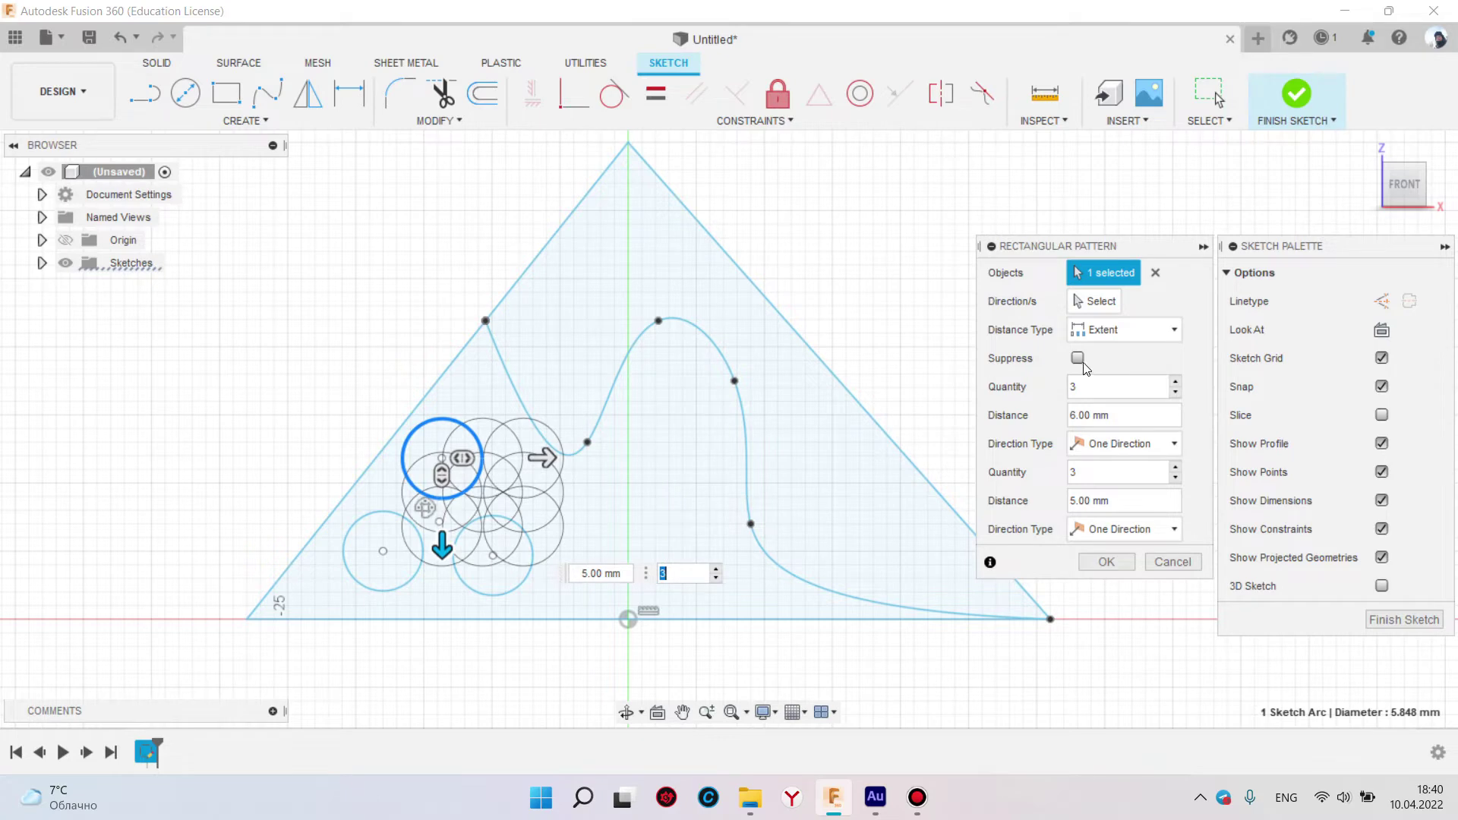
click(1119, 445)
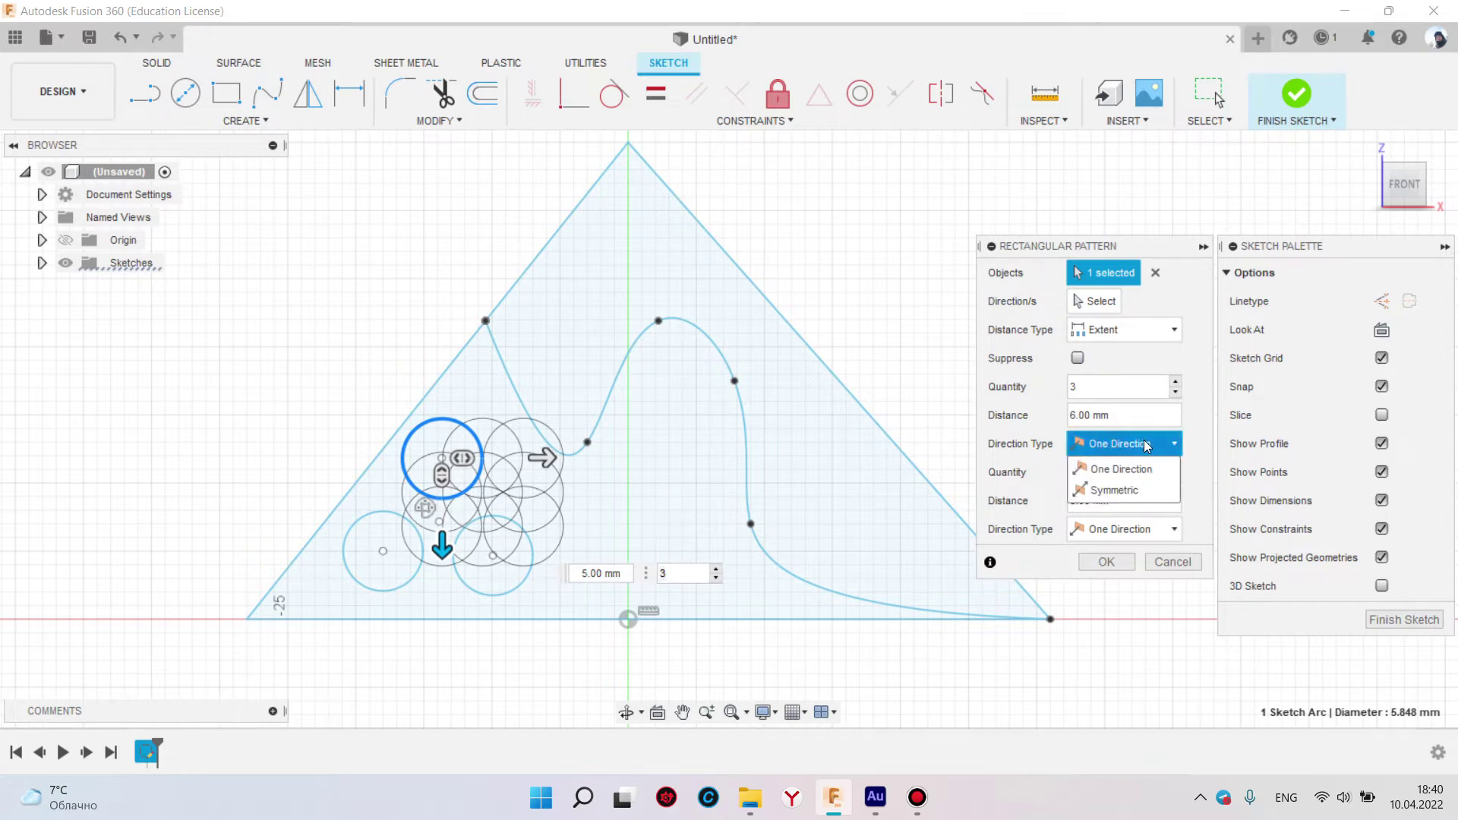
key(Escape)
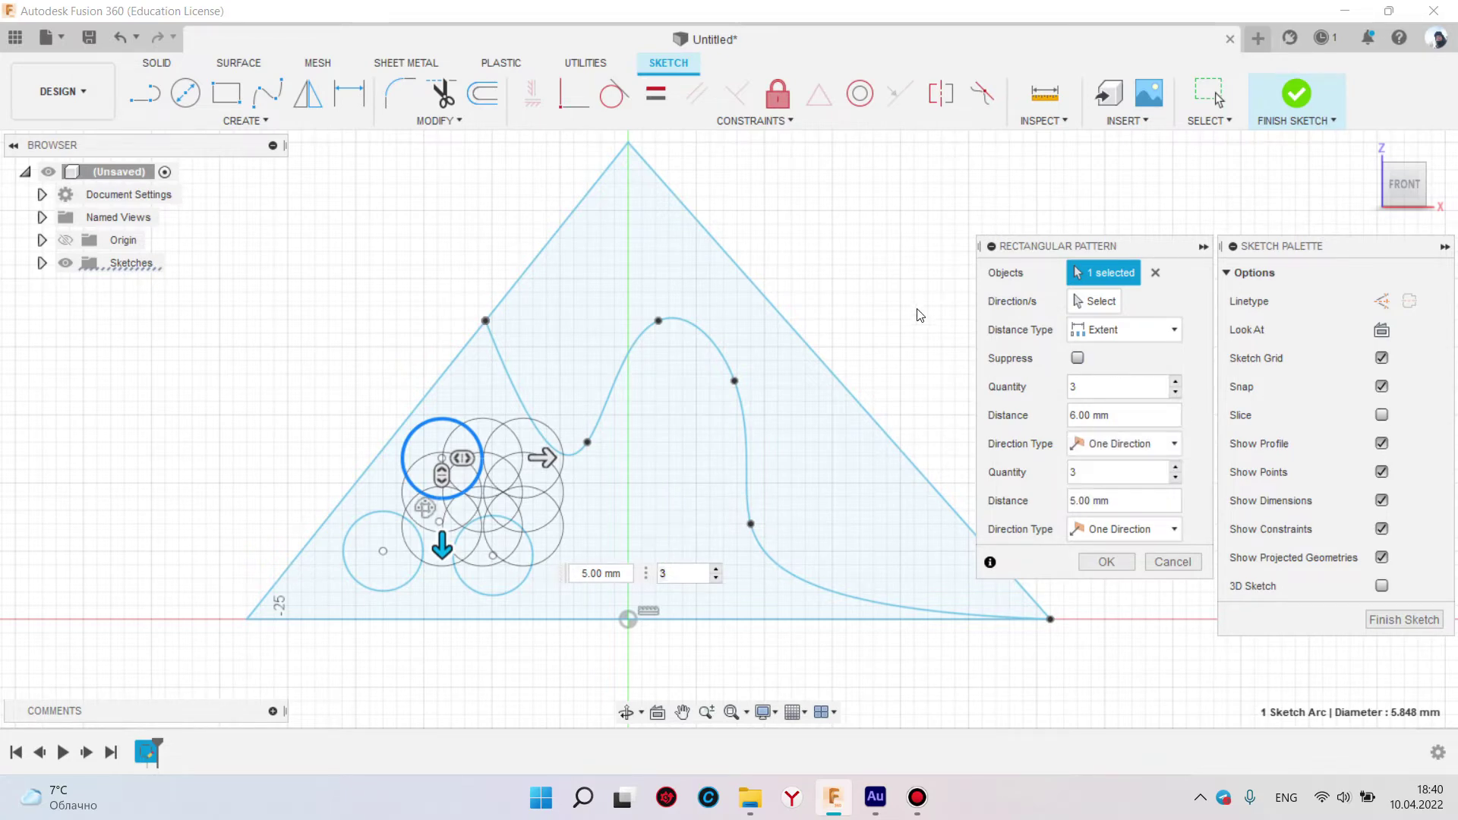
key(Escape)
middle_drag(377, 231, 349, 156)
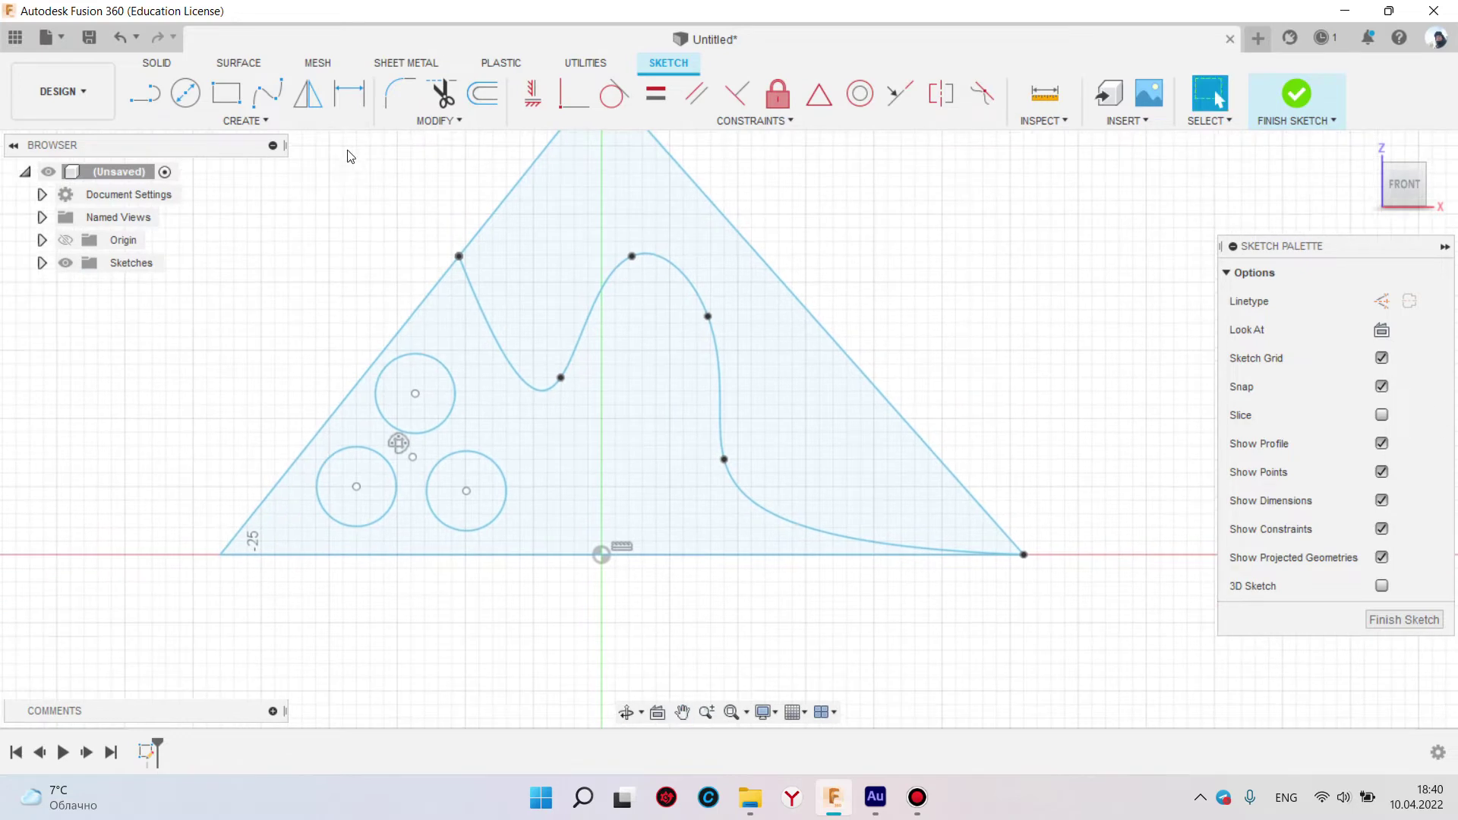
Trial-fillet the triangle's bottom-right corner between its bottom and right edges, then undo it
click(313, 120)
click(361, 191)
click(446, 118)
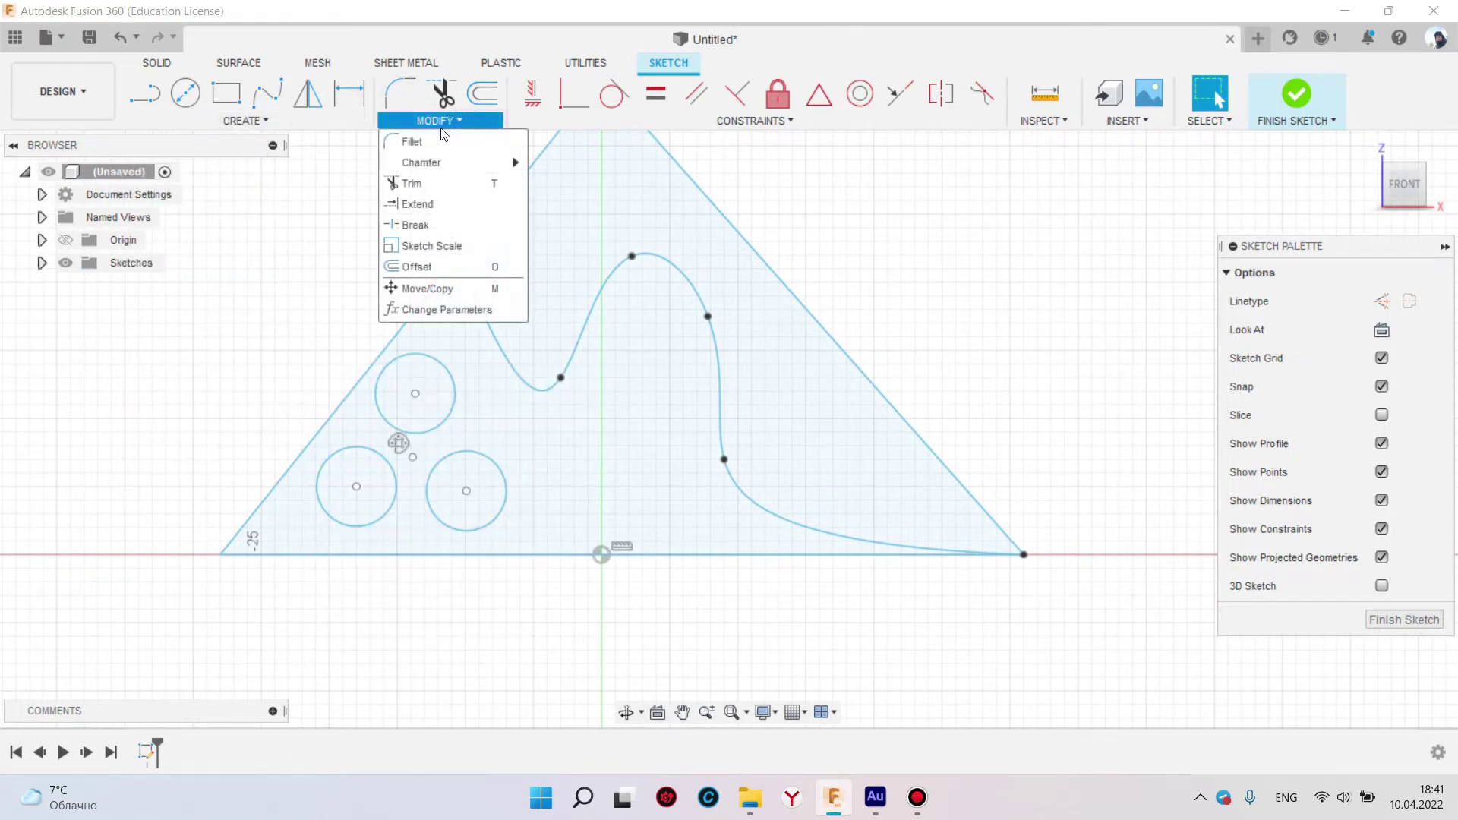
click(436, 142)
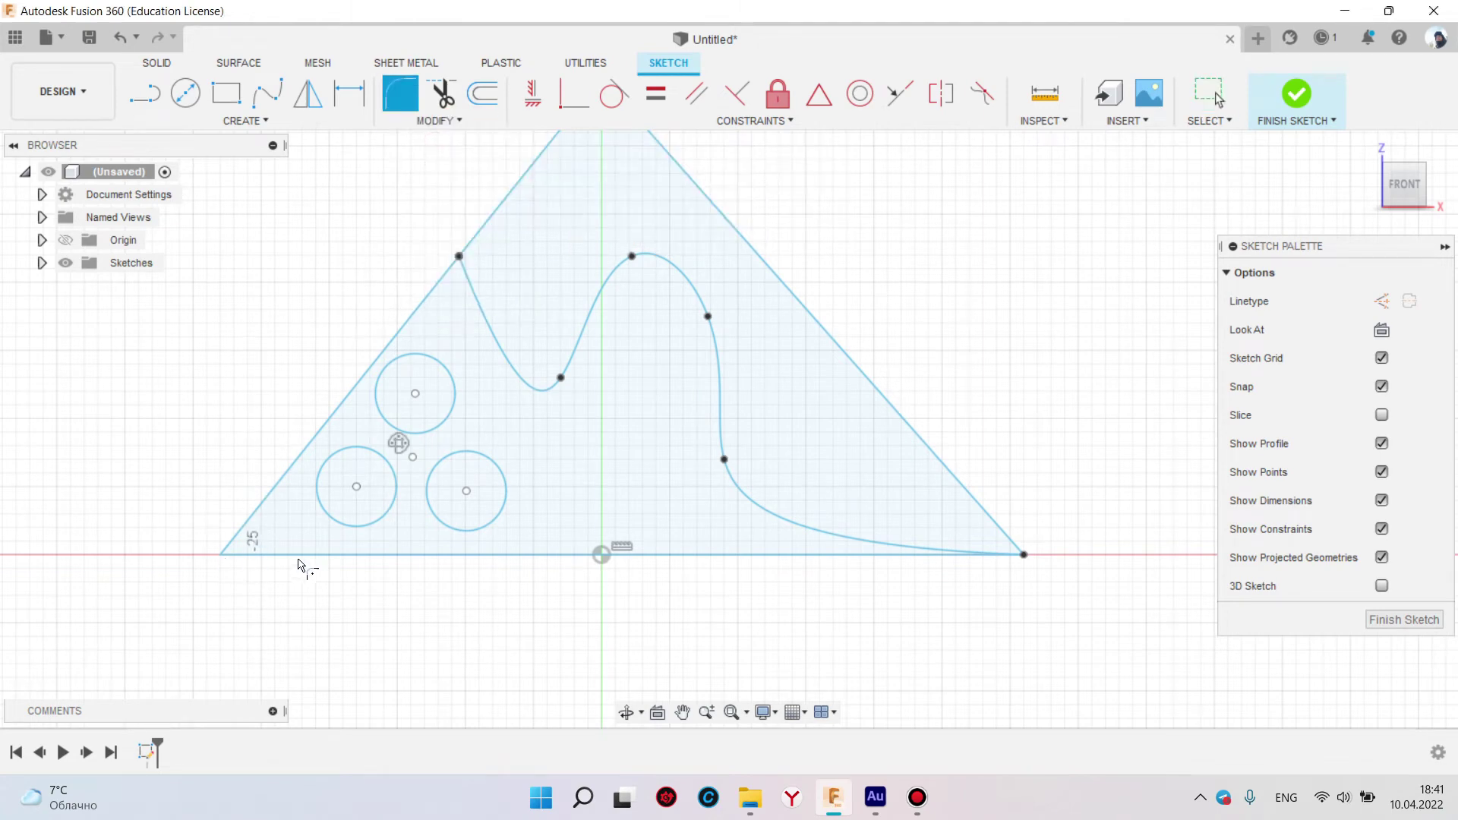
click(379, 555)
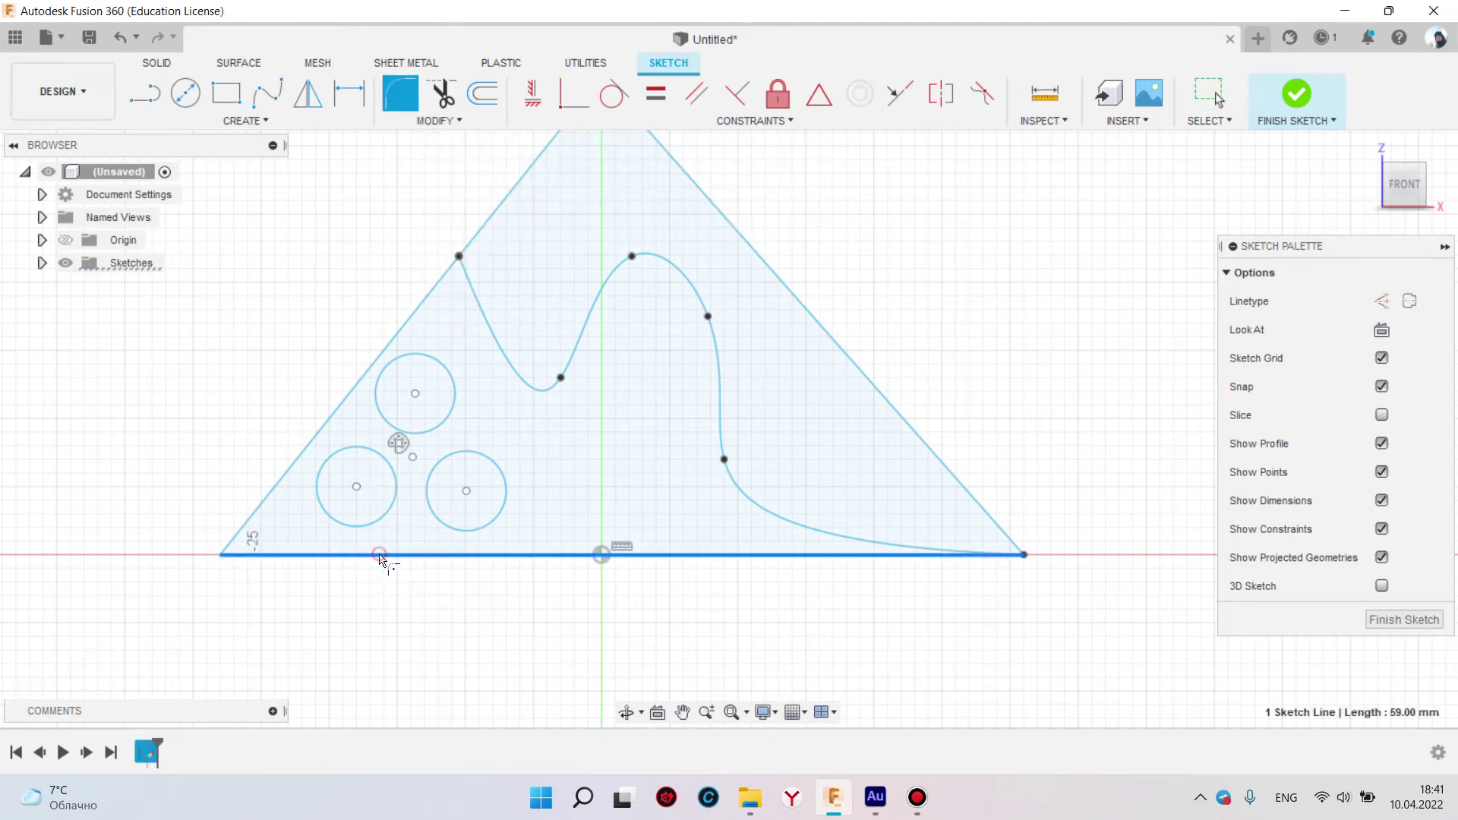
click(959, 483)
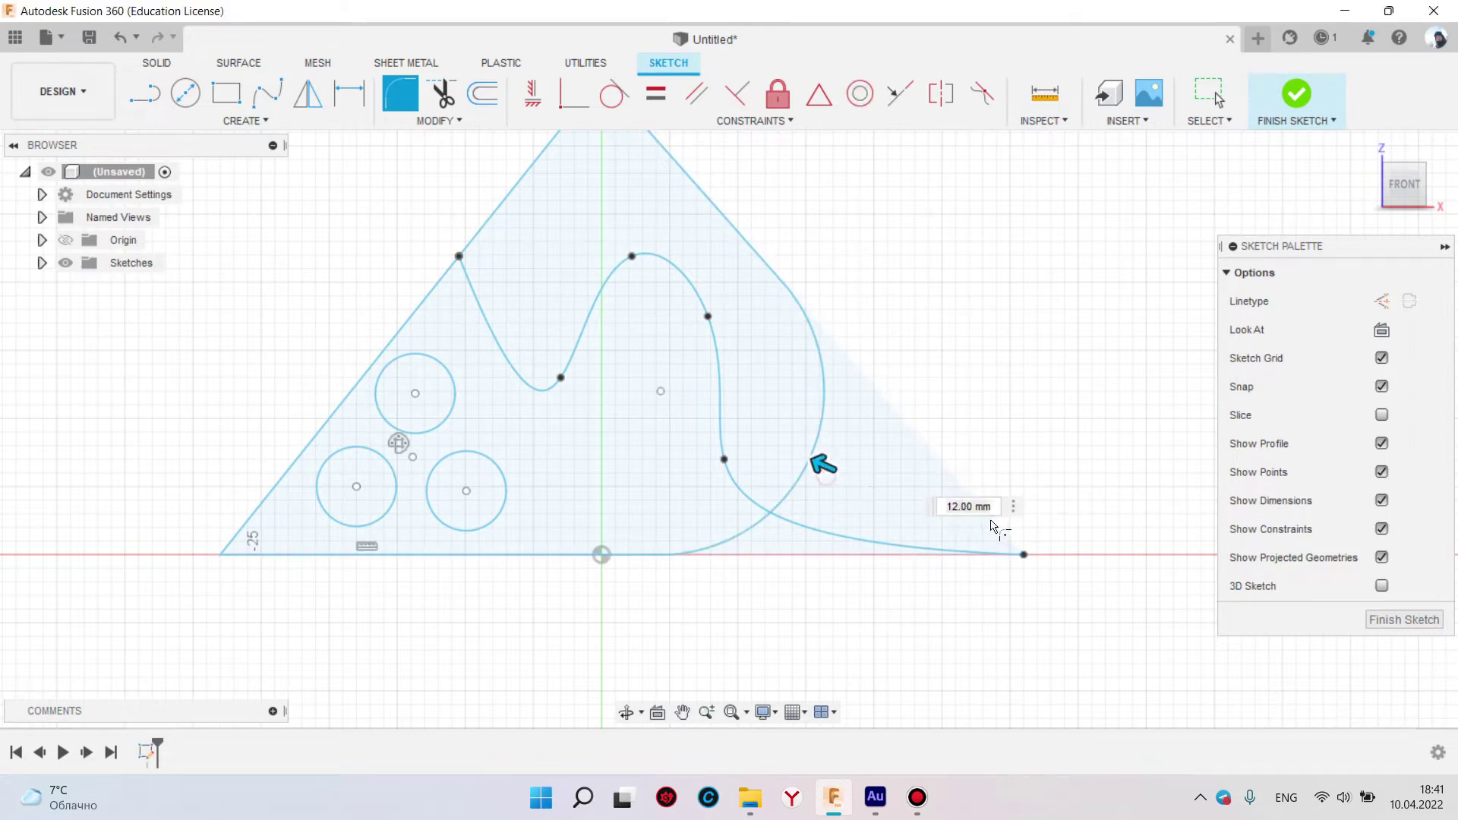
drag(832, 466, 703, 439)
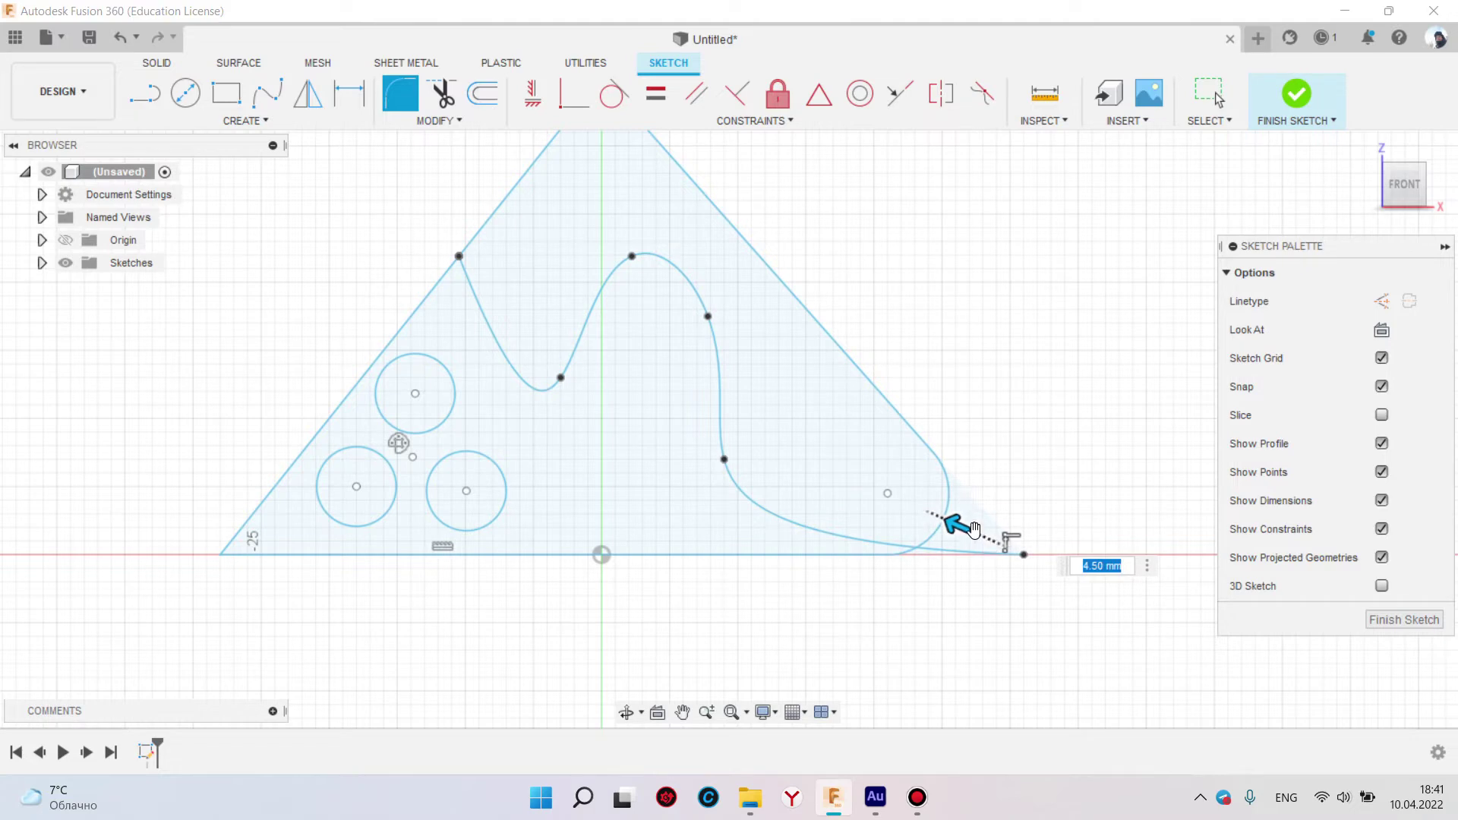
key(Return)
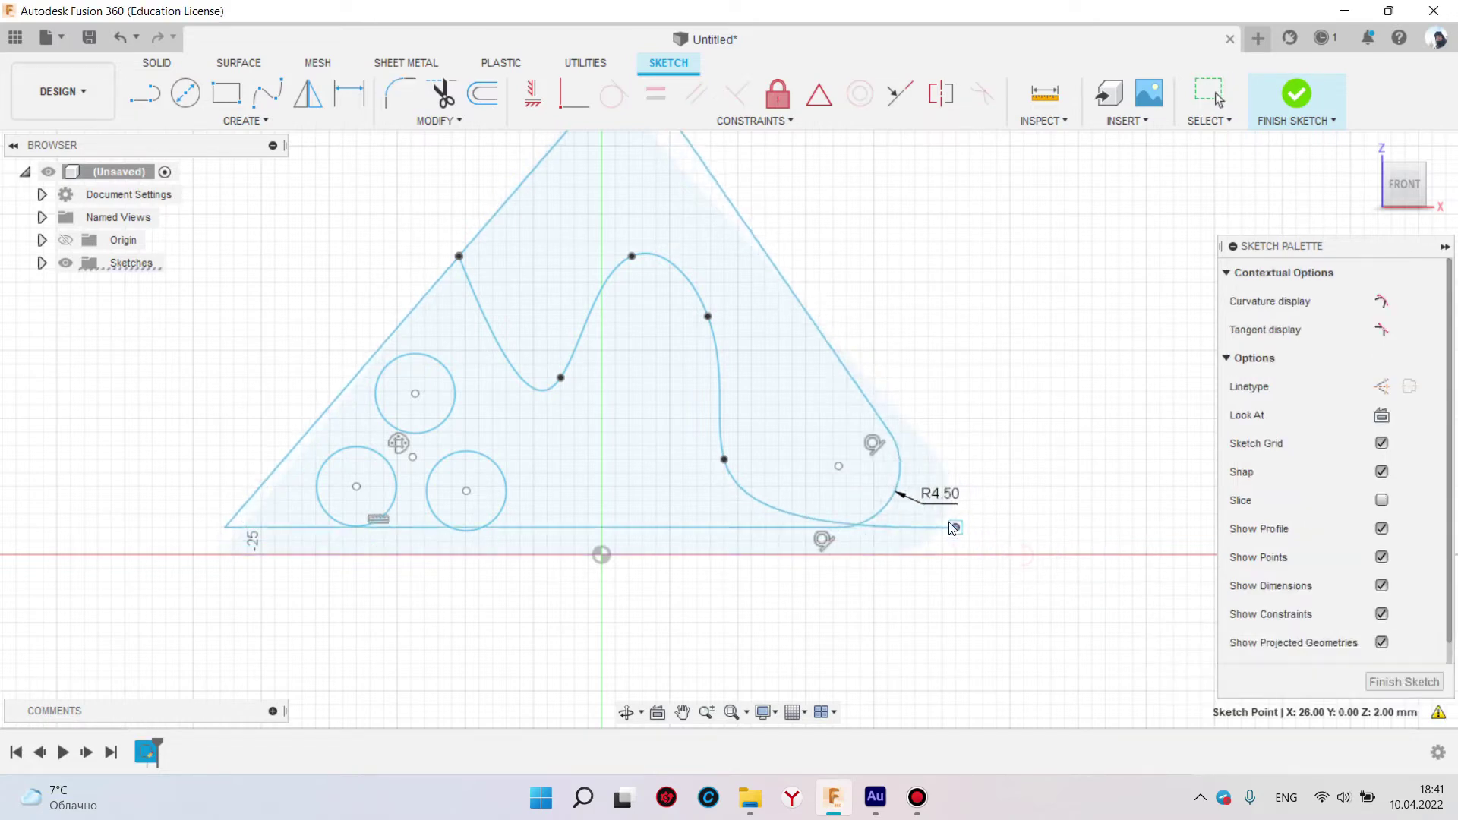
key(ctrl+z)
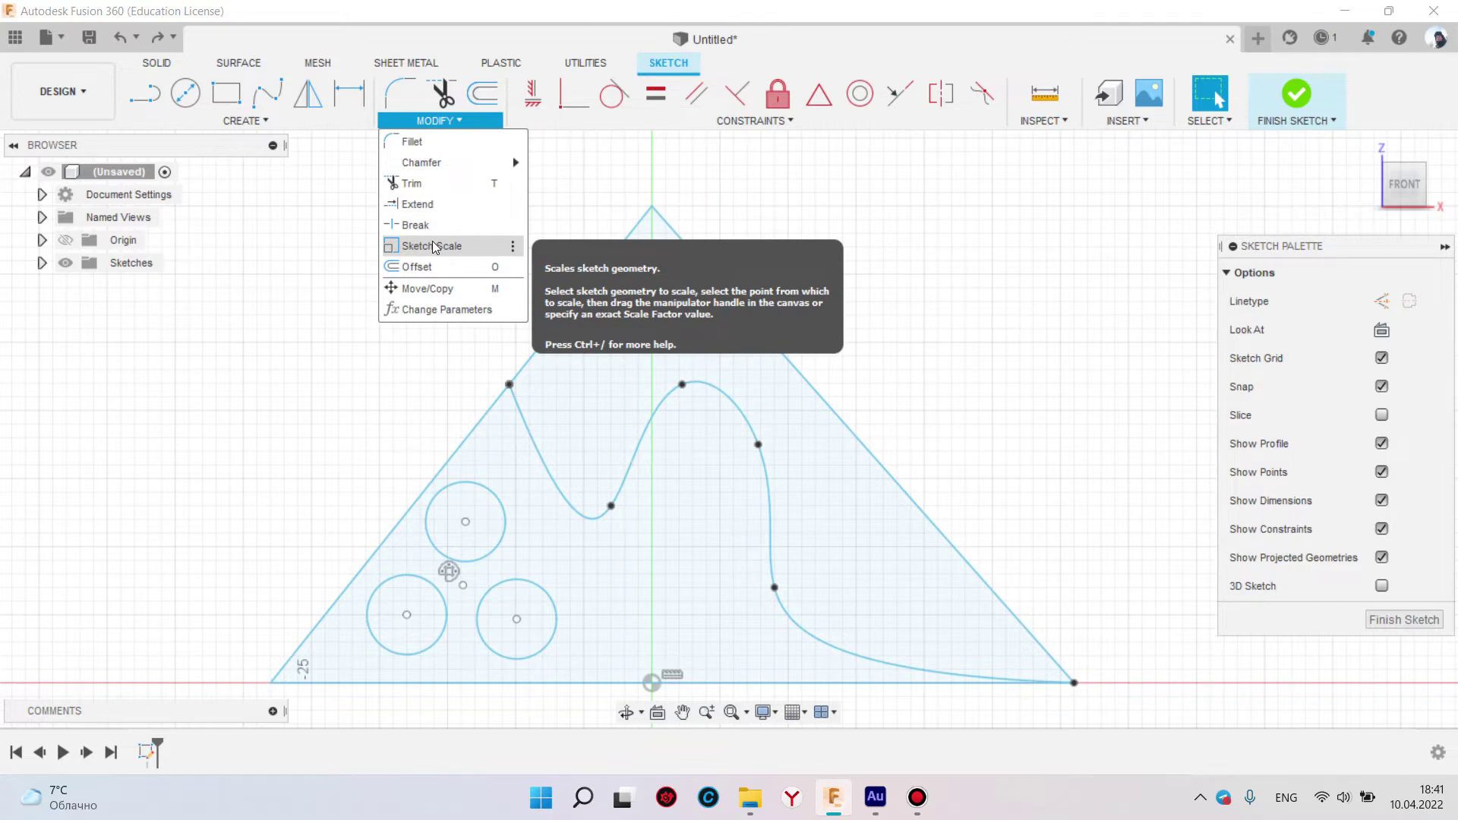
Scale the upper-left circle by 0.854 about the spline point
click(435, 247)
click(505, 520)
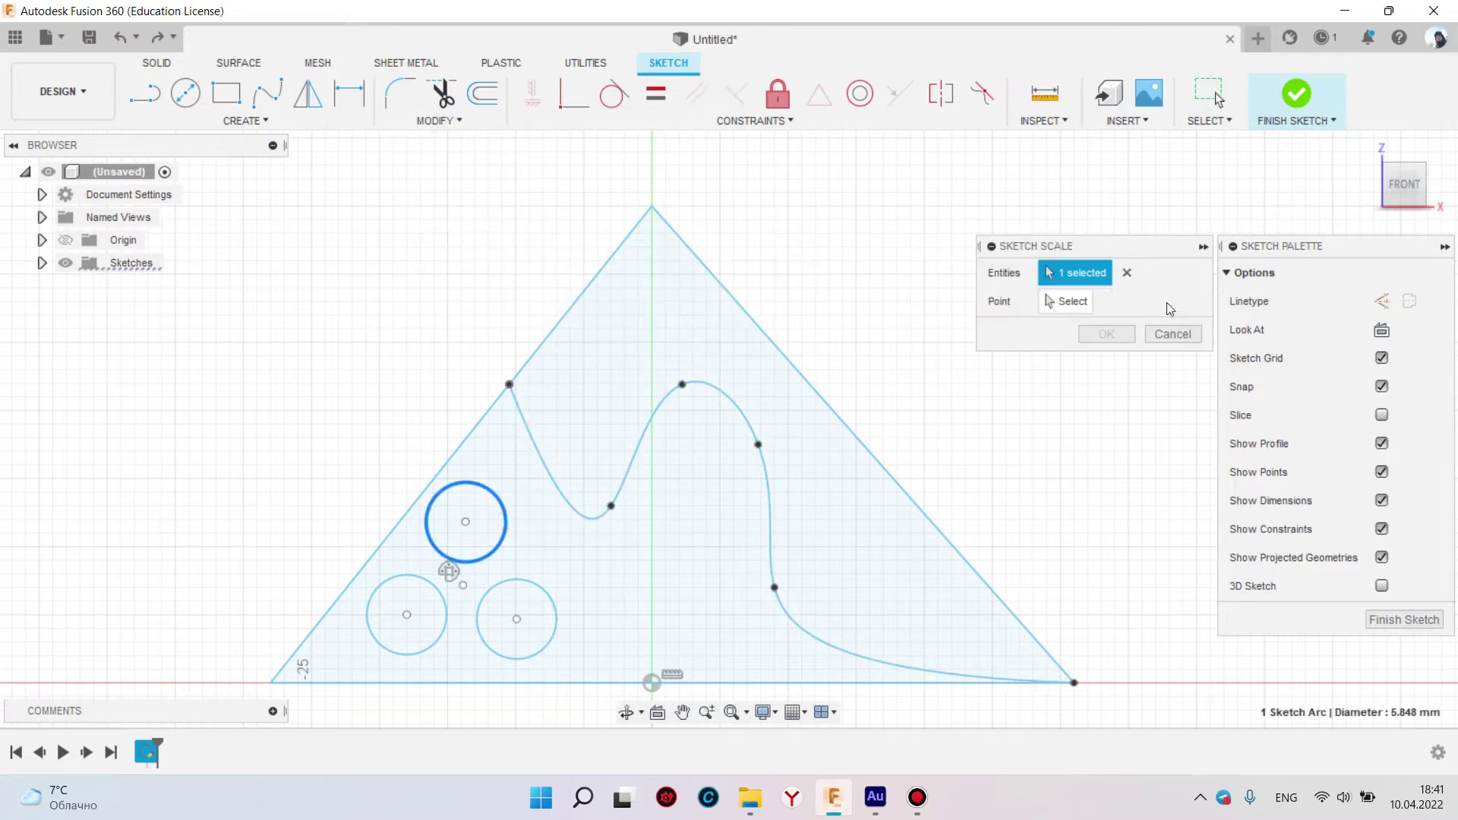
click(611, 506)
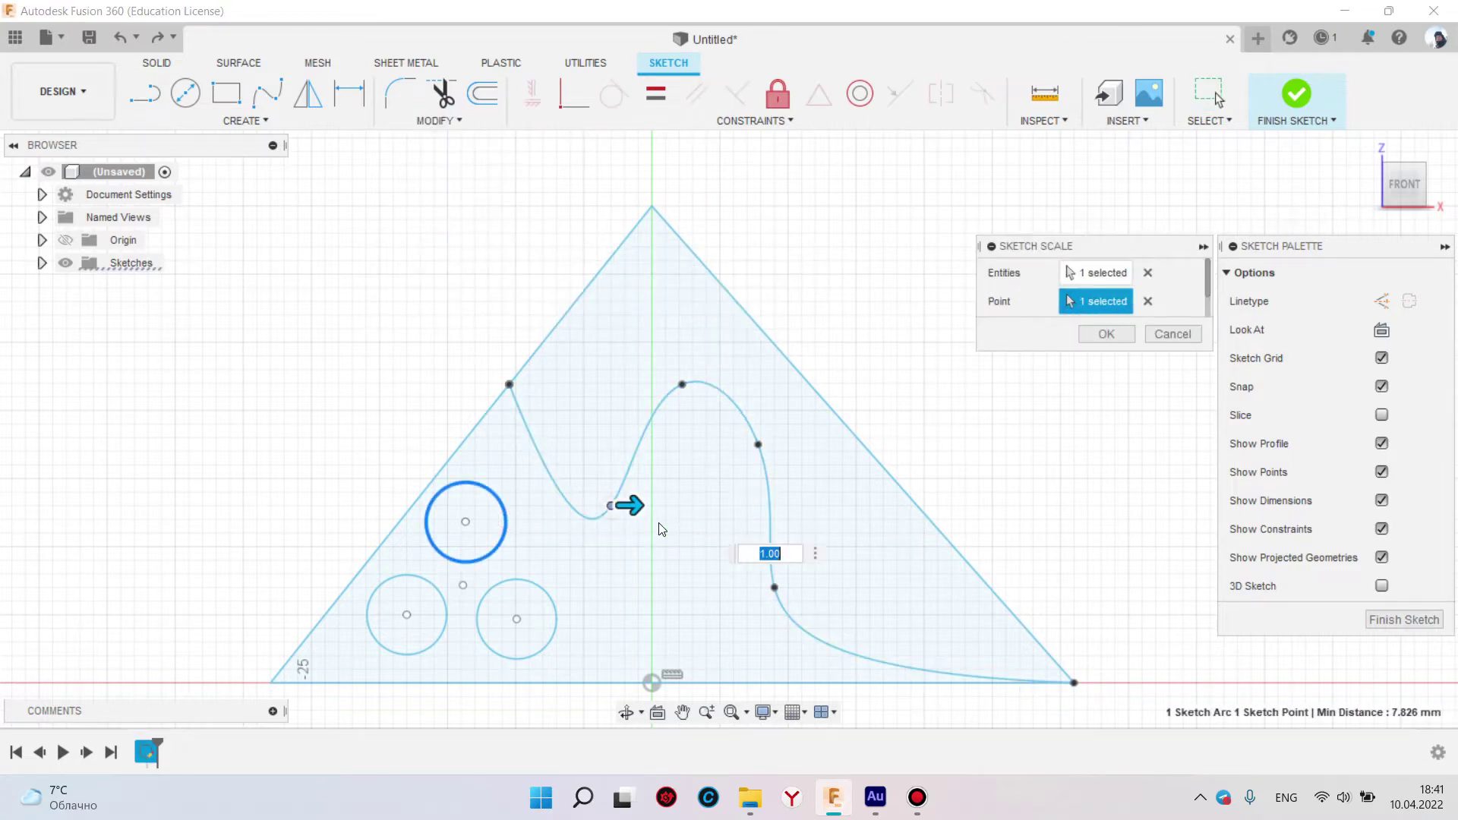
key(Return)
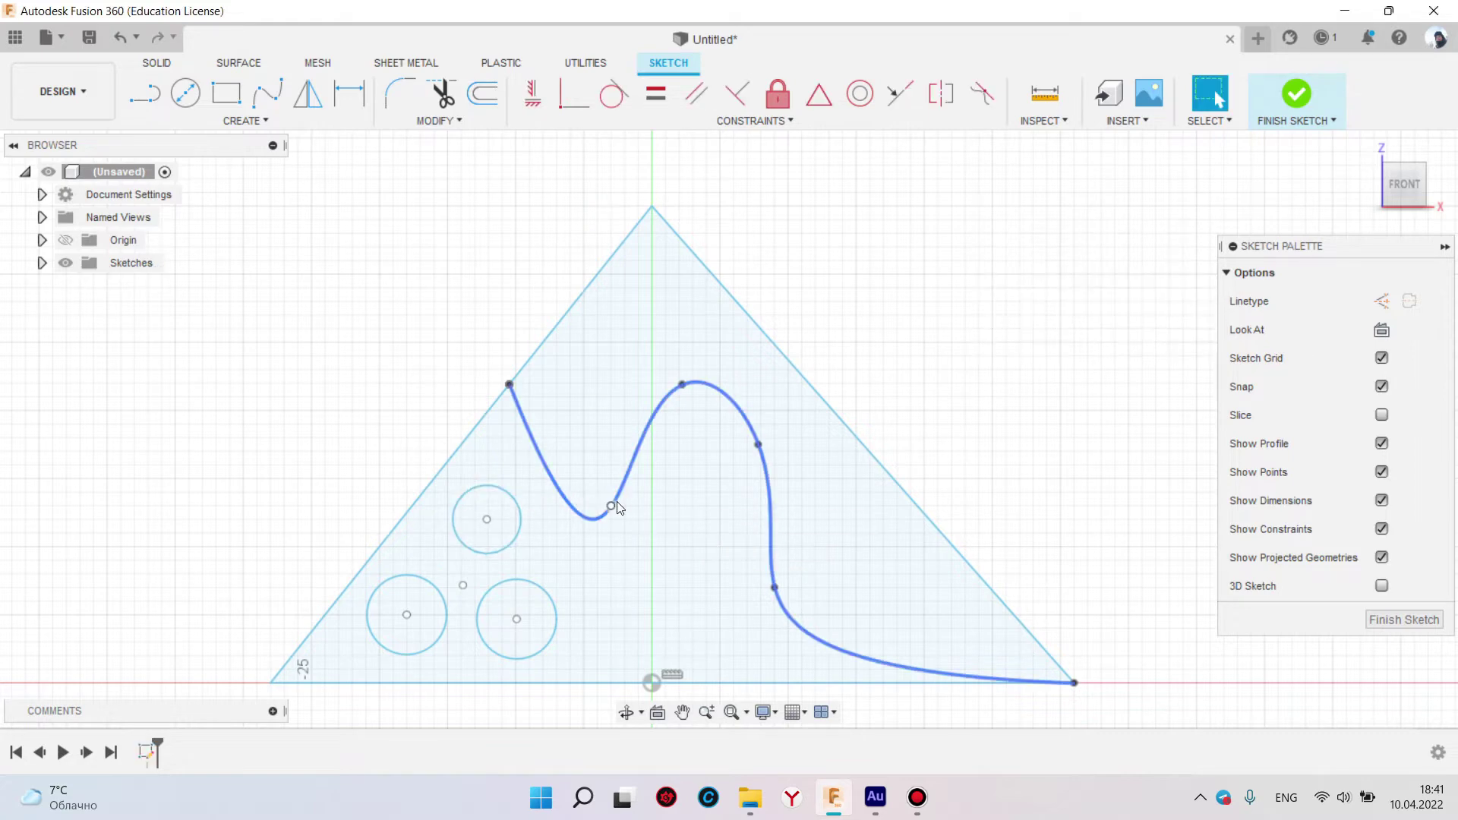
Finish the sketch and orbit the view to inspect it
click(447, 121)
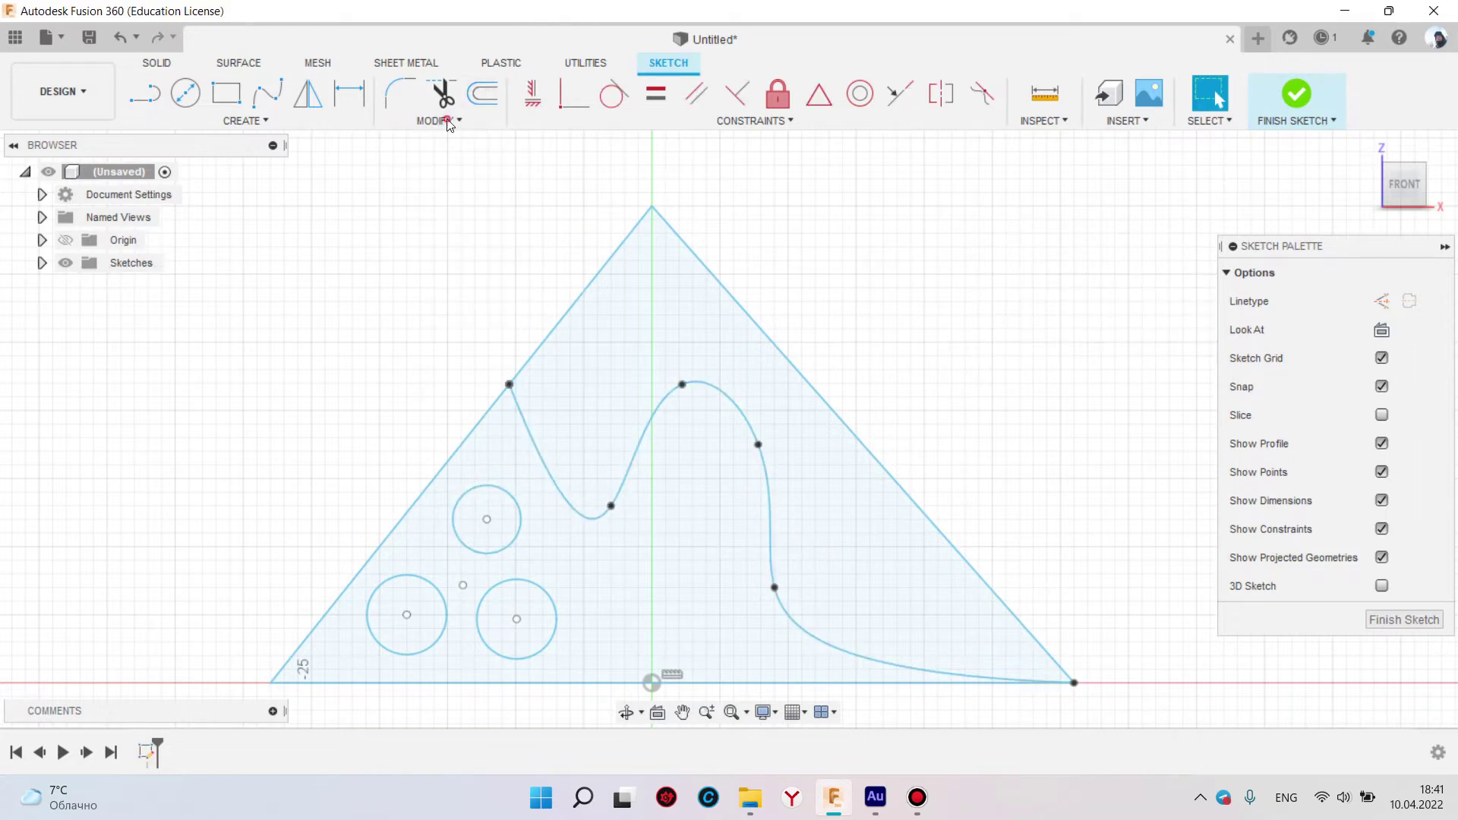
click(745, 123)
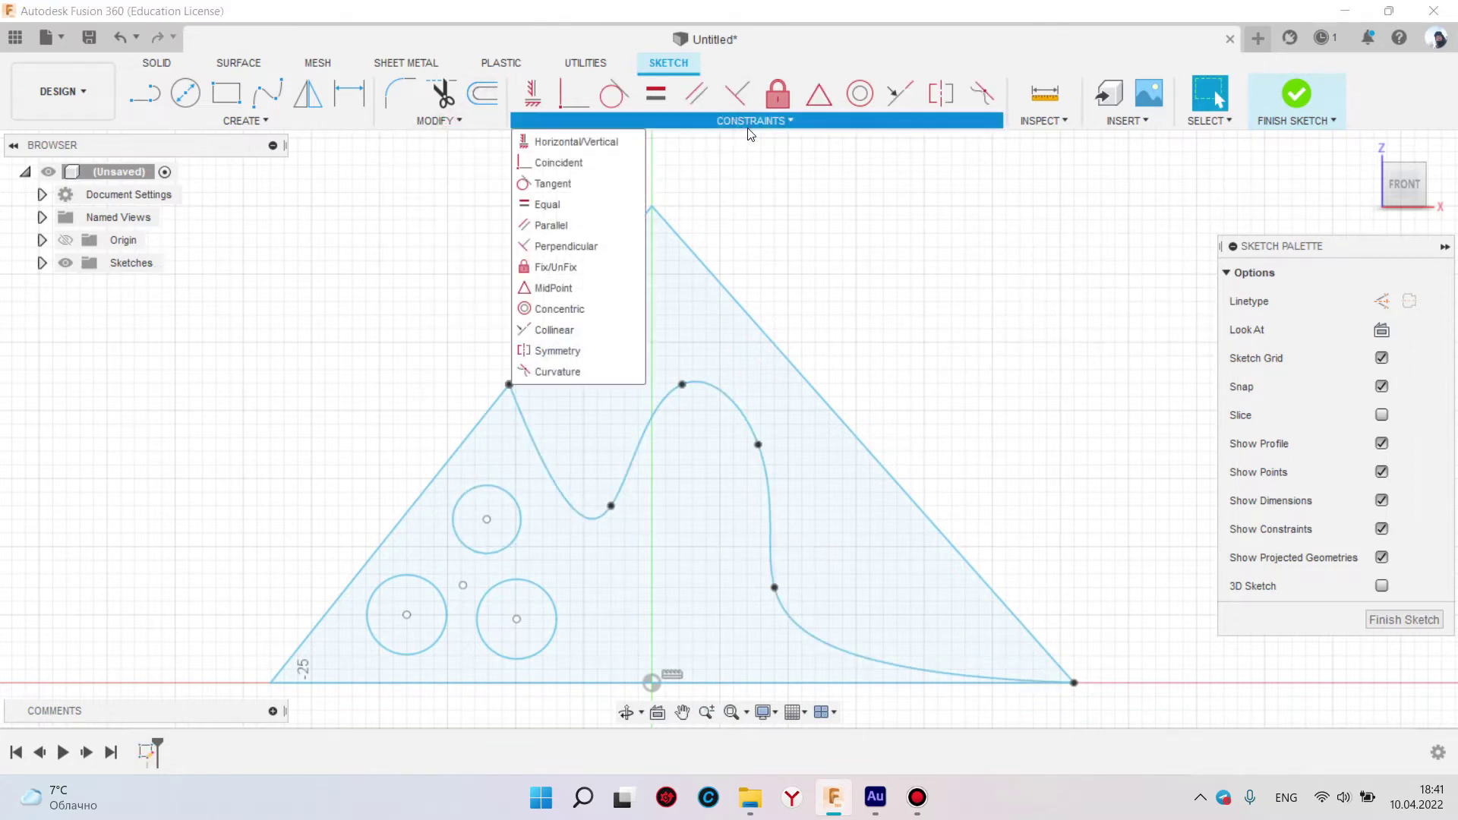
click(784, 184)
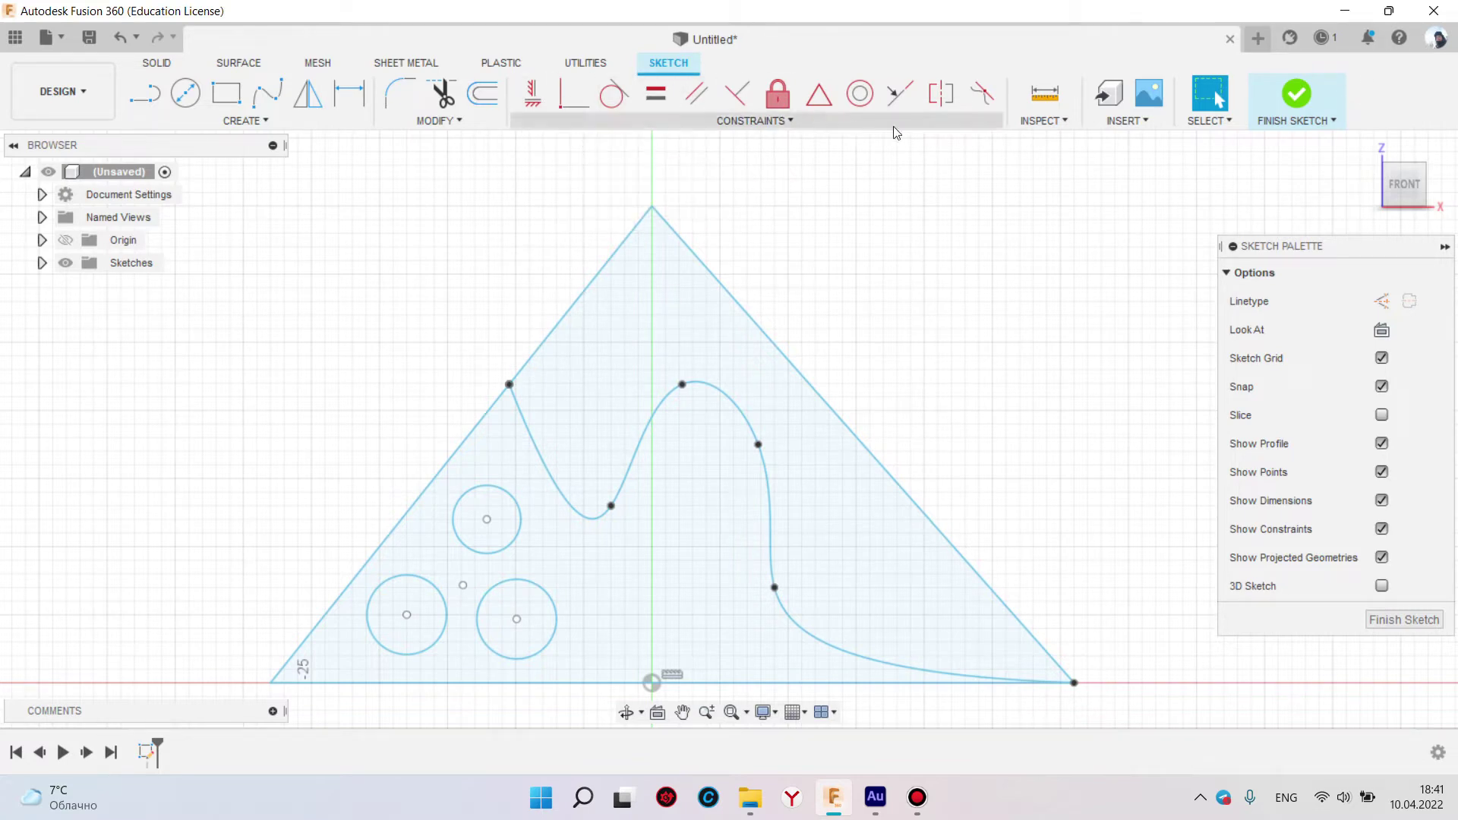
click(1296, 95)
mouse_move(612, 422)
shift+middle_down()
mouse_move(701, 480)
mouse_move(797, 456)
mouse_move(862, 472)
shift+middle_up()
scroll(729, 480, up, 2)
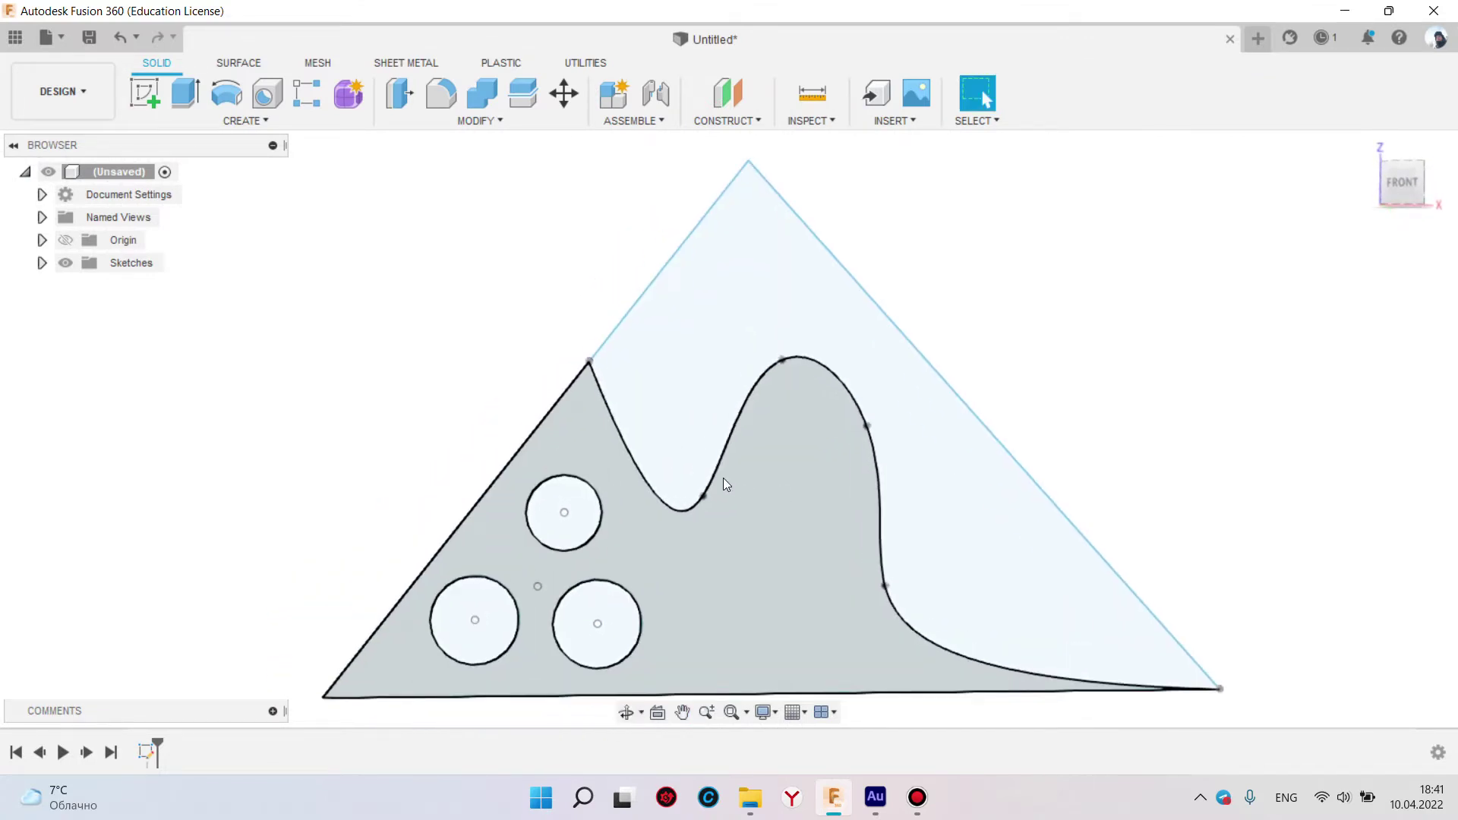
Try extruding two lower circles together, then cancel that extrusion
mouse_move(699, 449)
middle_down()
mouse_move(683, 481)
mouse_move(690, 423)
middle_up()
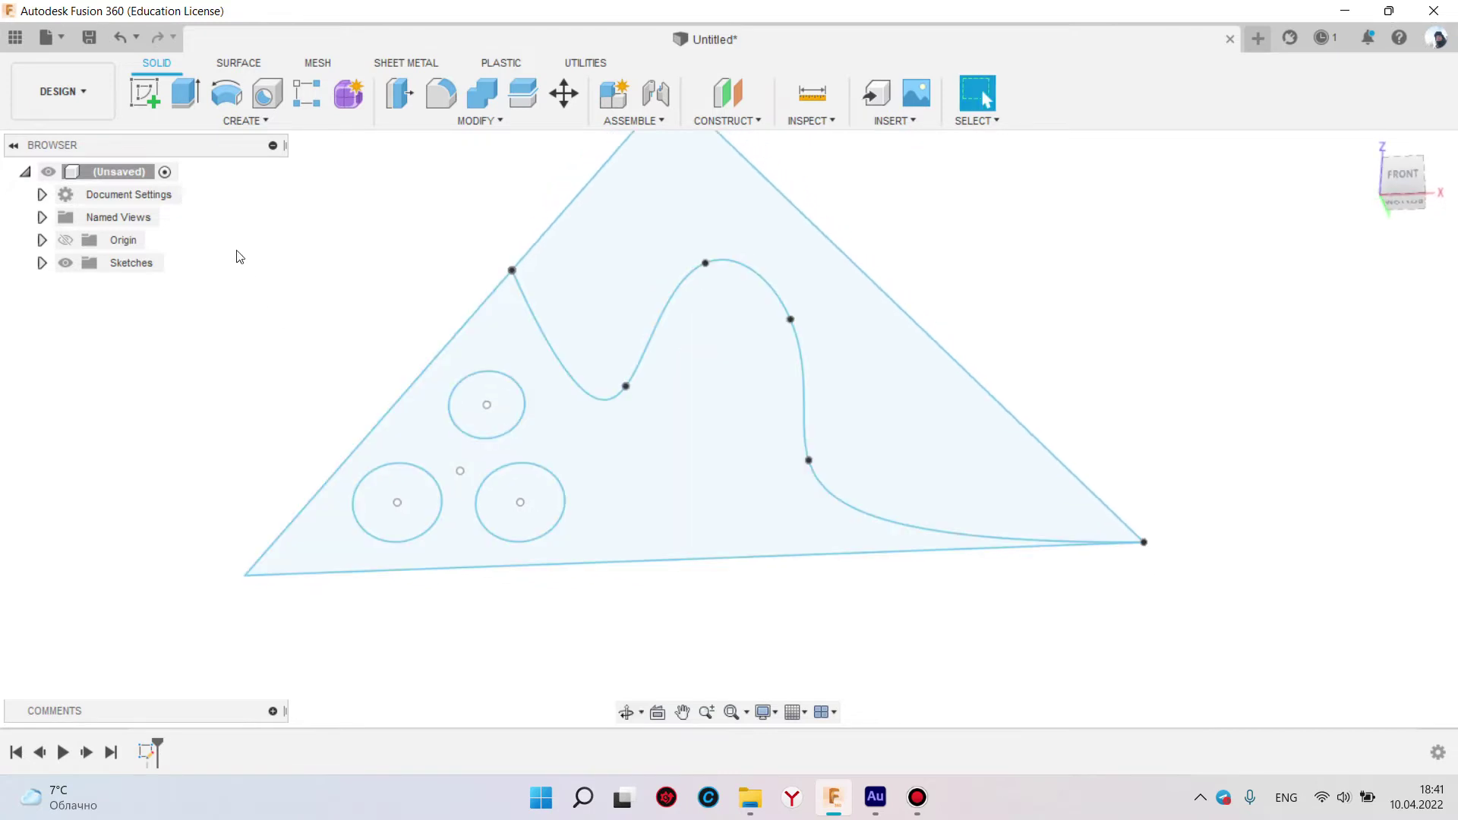
click(536, 503)
click(422, 508)
shift+middle_drag(442, 517, 402, 402)
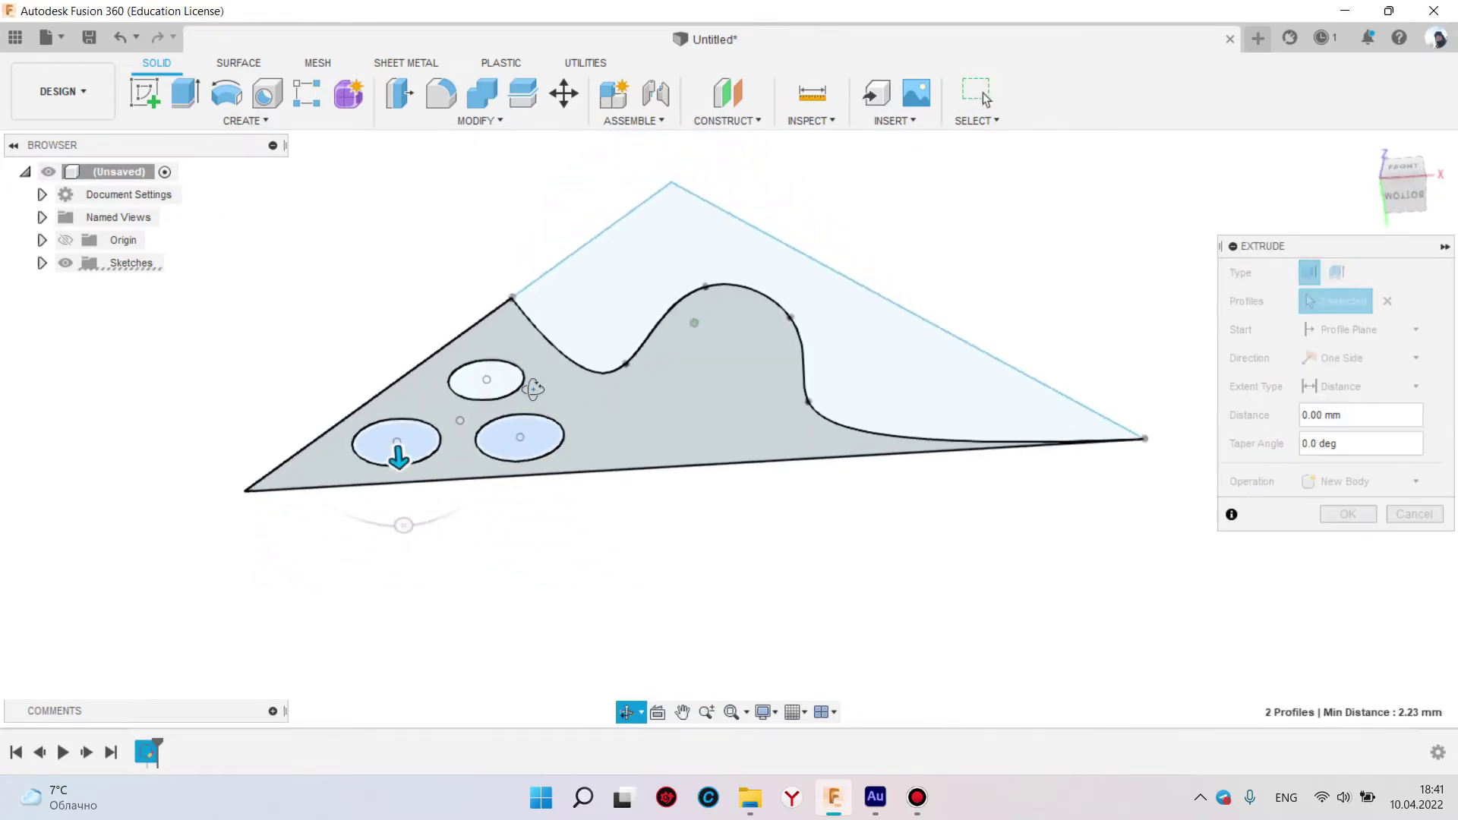
key(Escape)
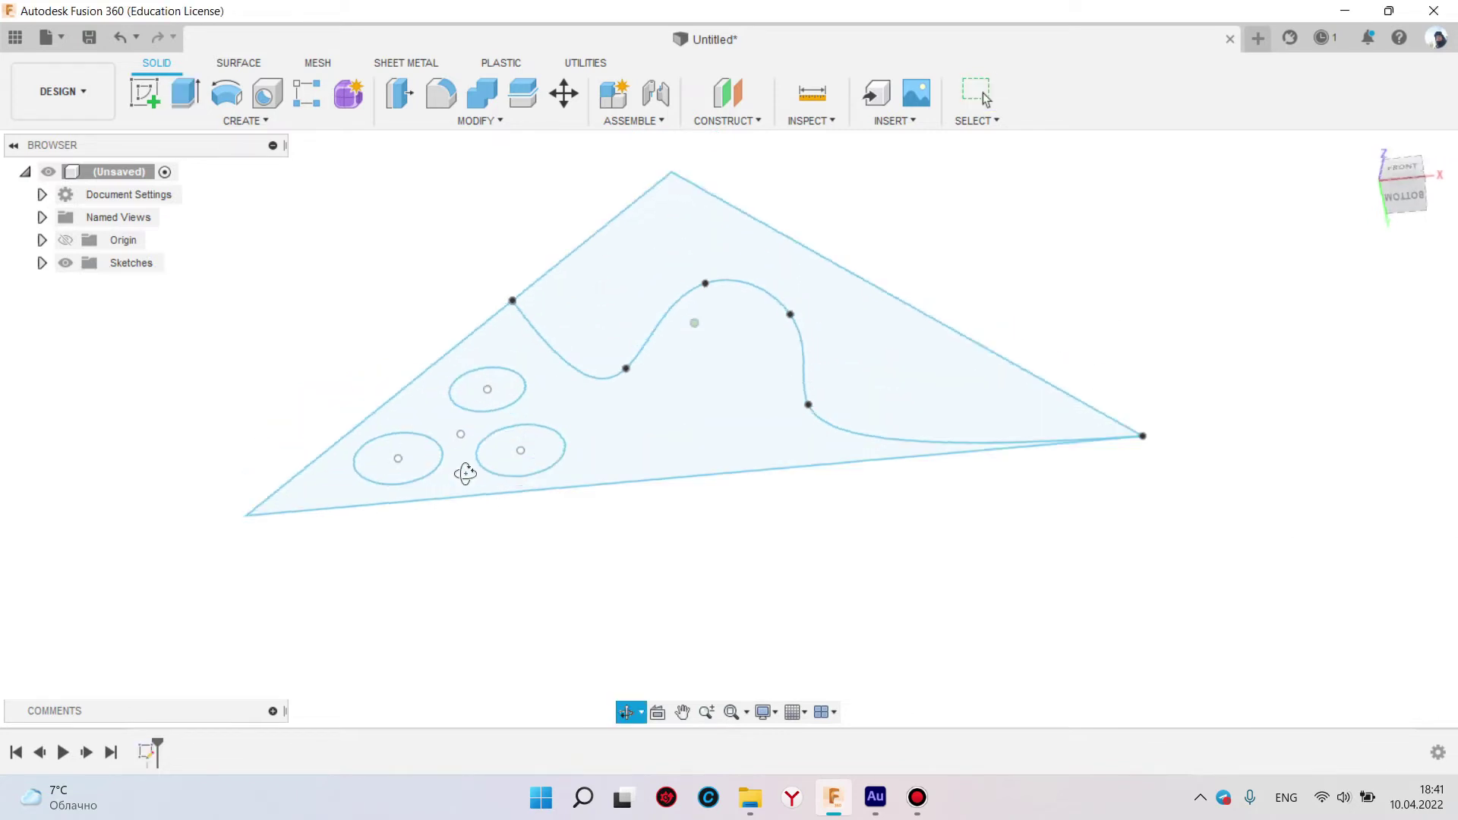
Extrude the lower-left circle -16 mm into a solid cylinder
click(191, 99)
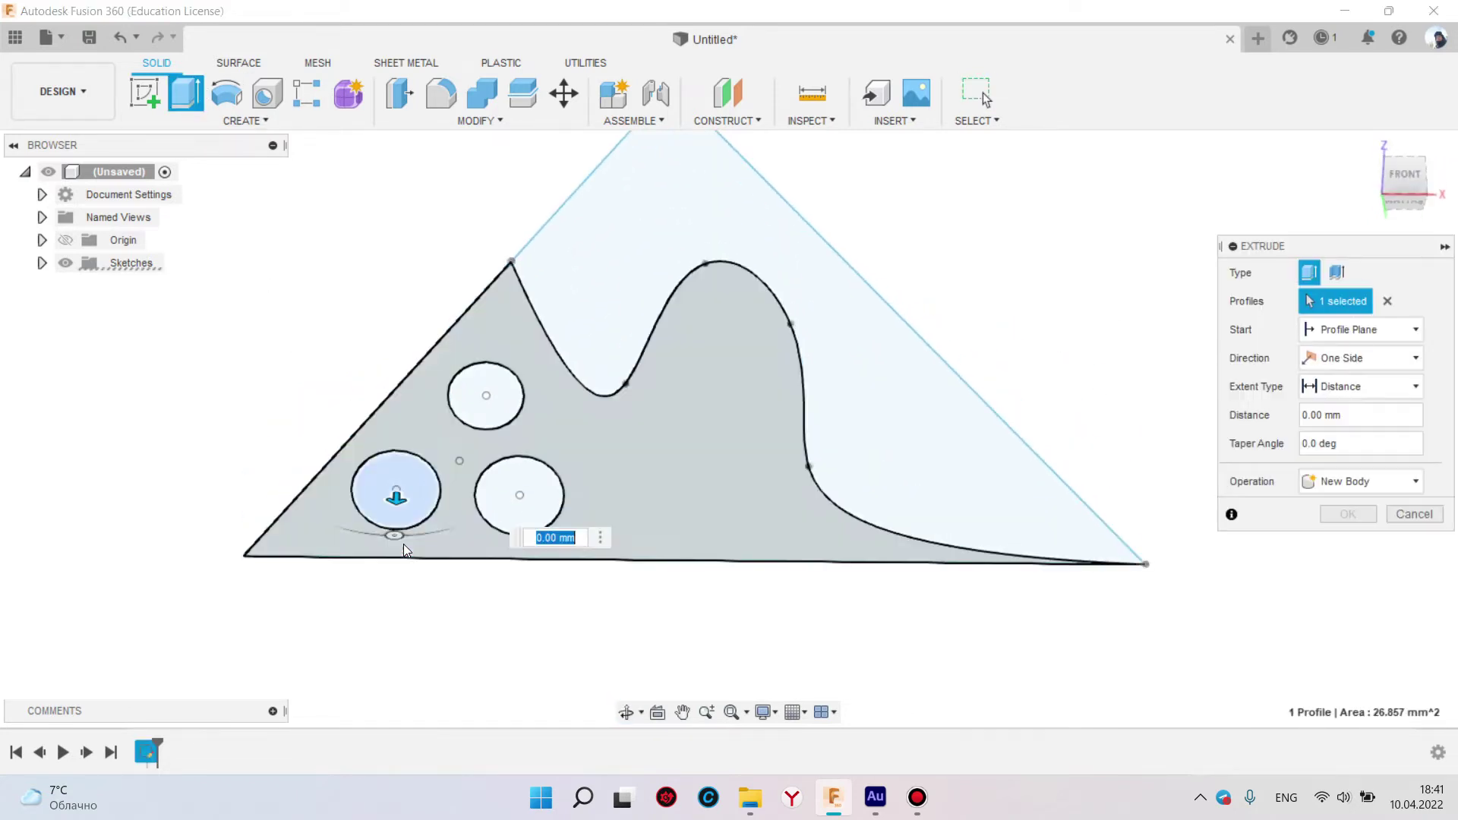
drag(396, 500, 393, 367)
shift+middle_drag(465, 357, 469, 311)
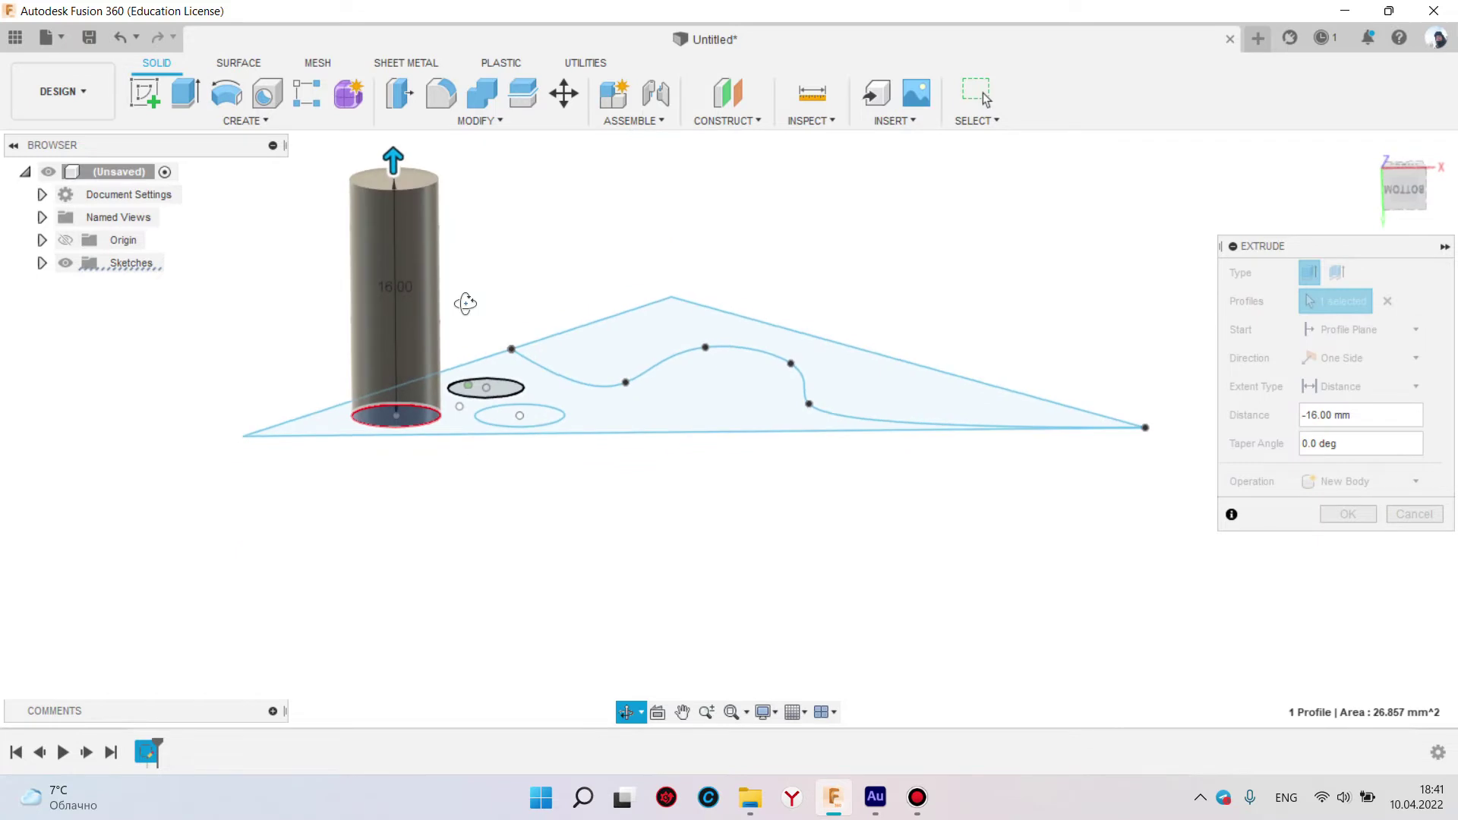
text(10)
key(Return)
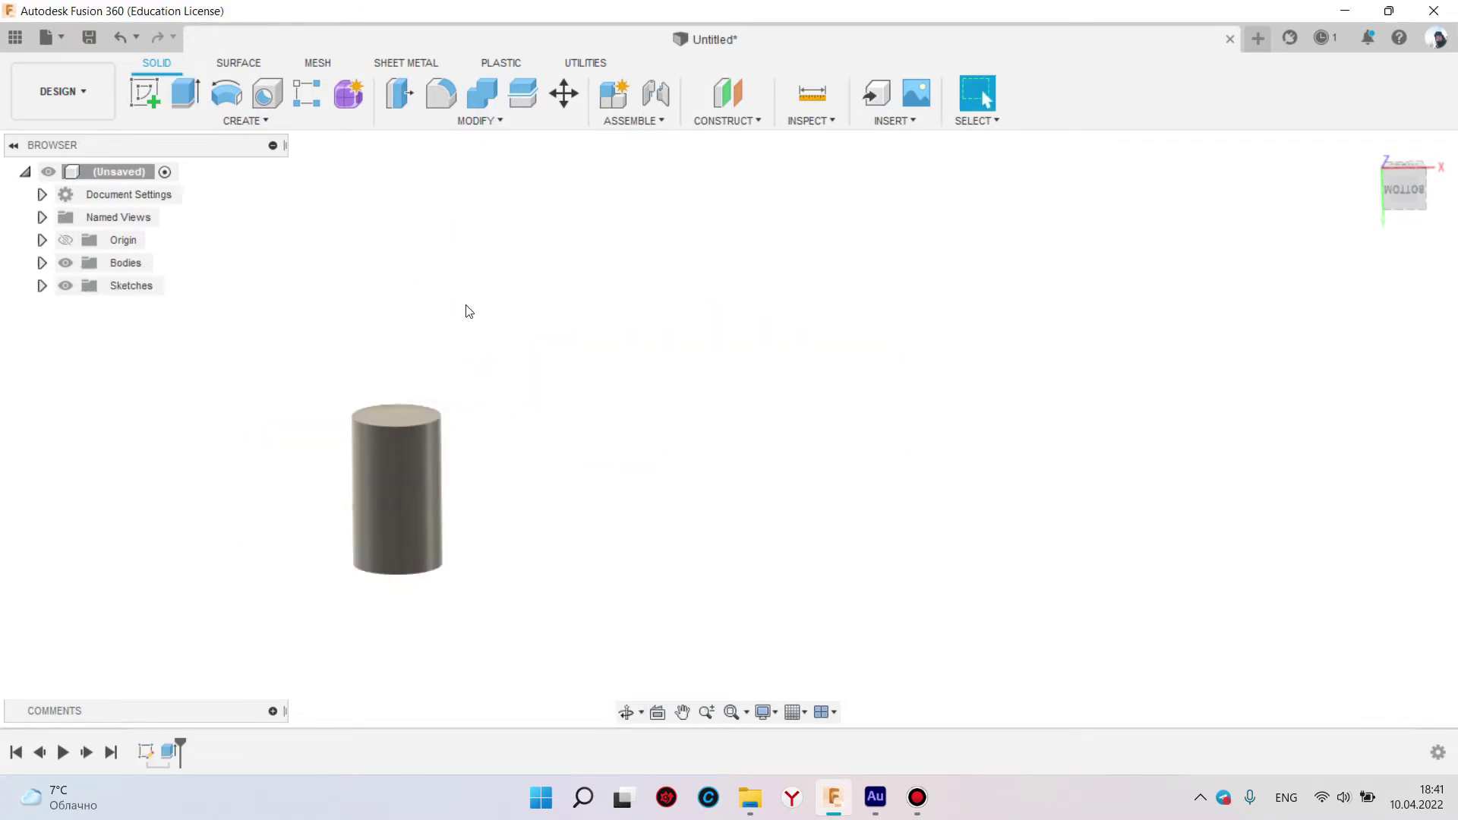
View the cylinder from the back side and make Sketch1 visible again
mouse_move(468, 311)
shift+middle_down()
mouse_move(494, 326)
mouse_move(491, 312)
mouse_move(499, 360)
shift+middle_up()
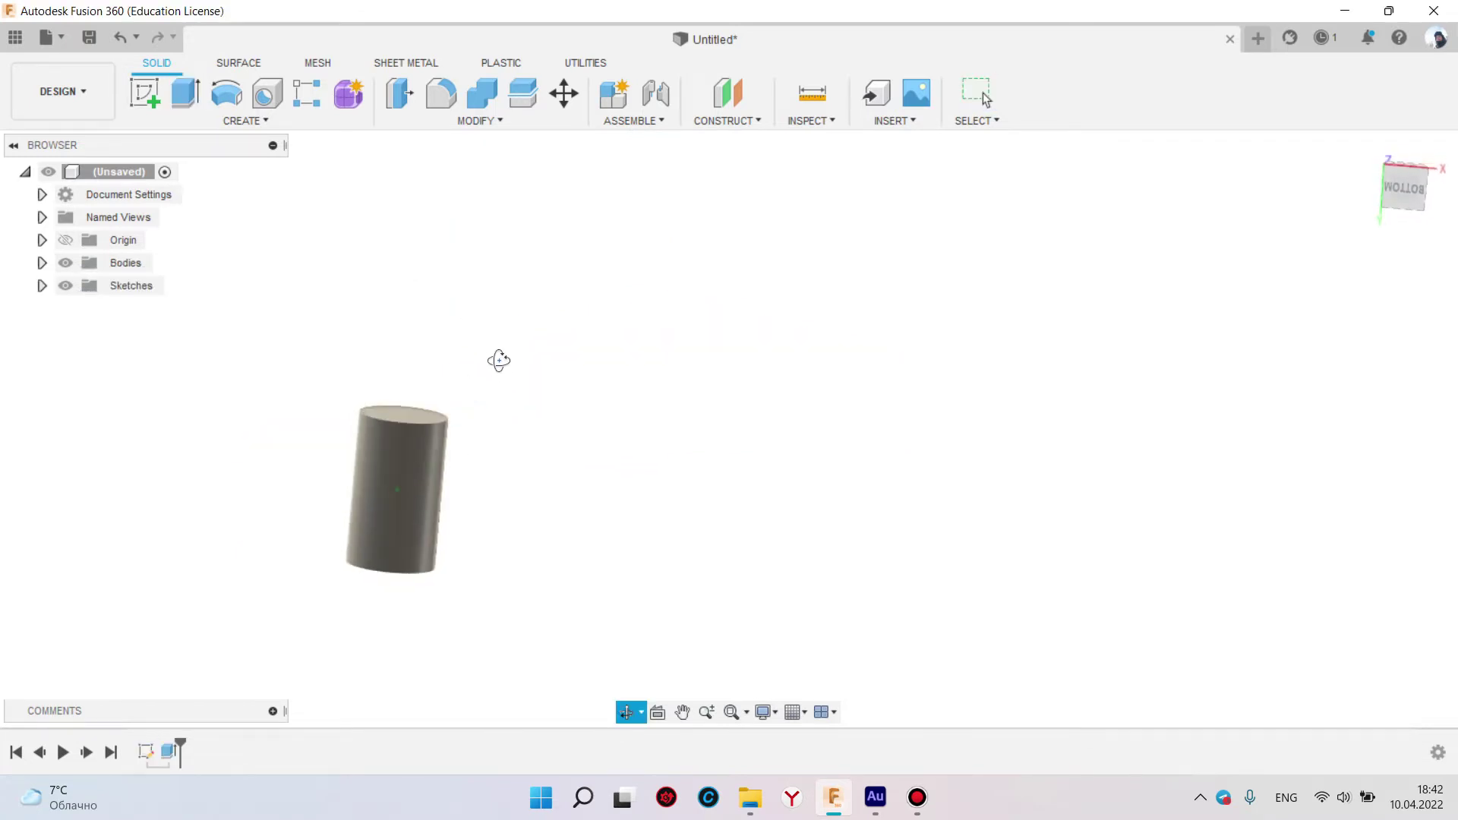
mouse_move(512, 566)
shift+middle_down()
mouse_move(1227, 256)
mouse_move(1194, 98)
mouse_move(1441, 213)
shift+middle_up()
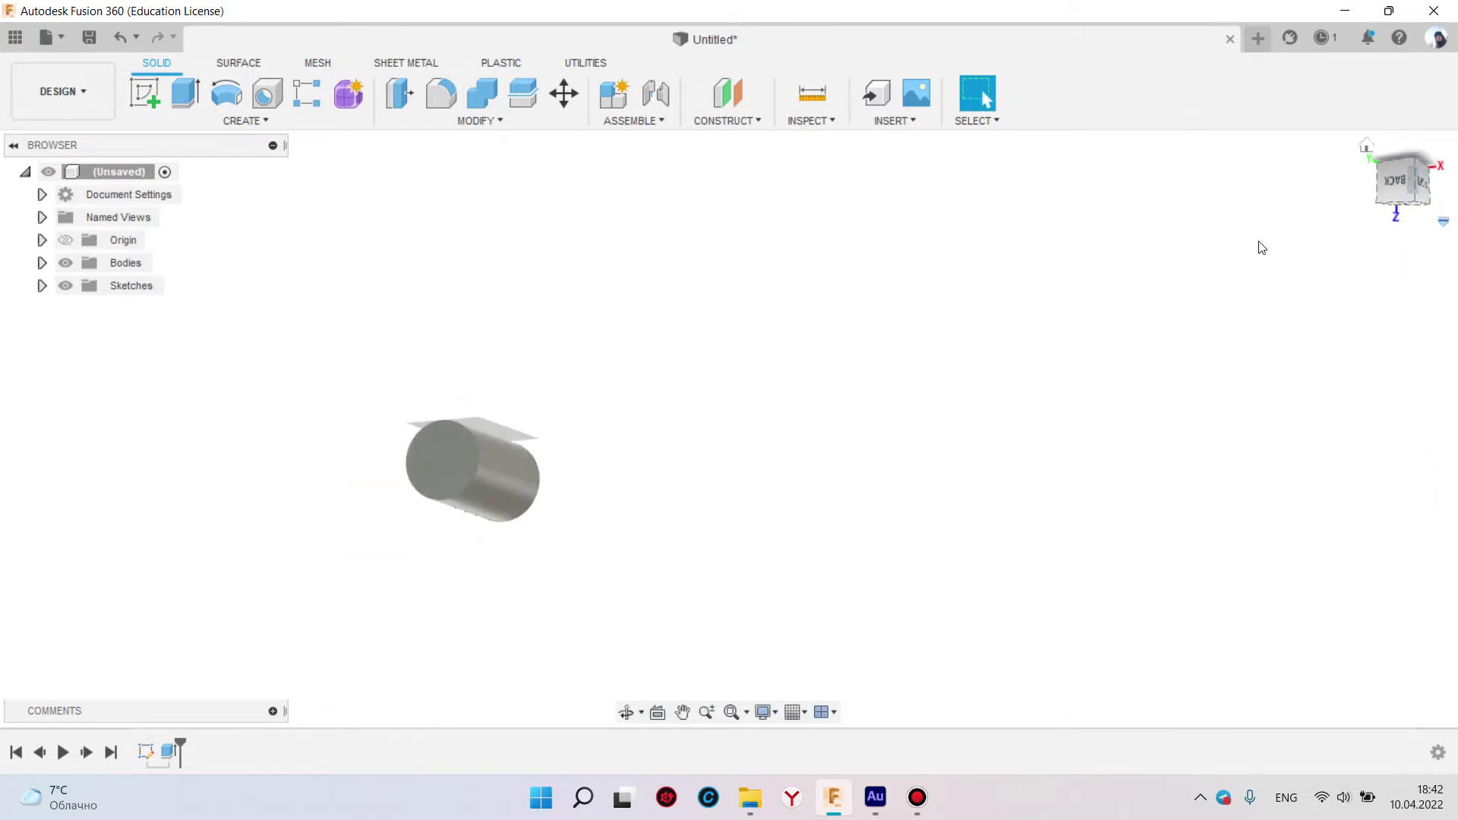
click(1405, 184)
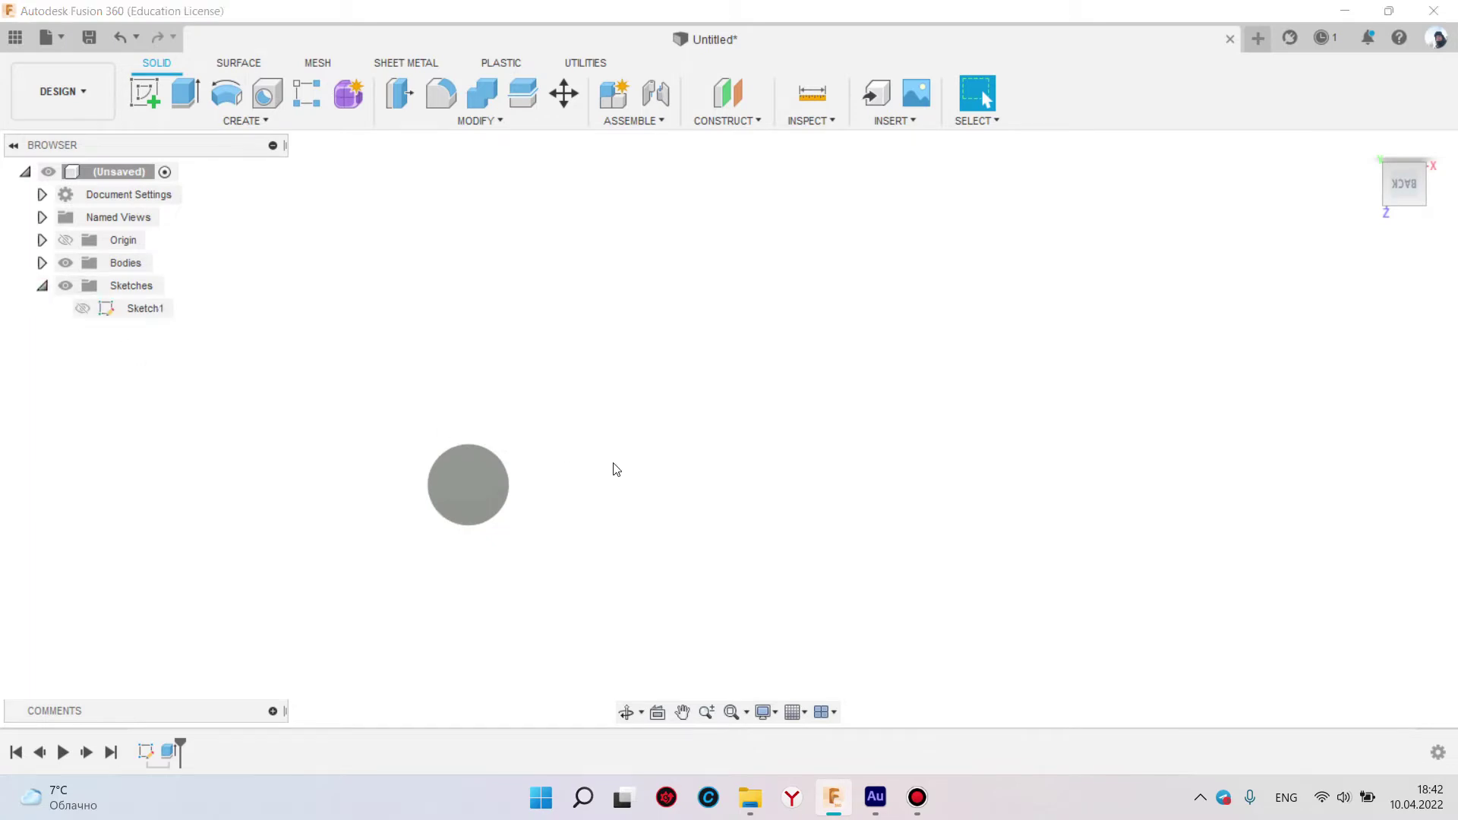
mouse_move(633, 543)
shift+middle_down()
mouse_move(621, 407)
mouse_move(645, 436)
mouse_move(637, 554)
shift+middle_up()
click(82, 308)
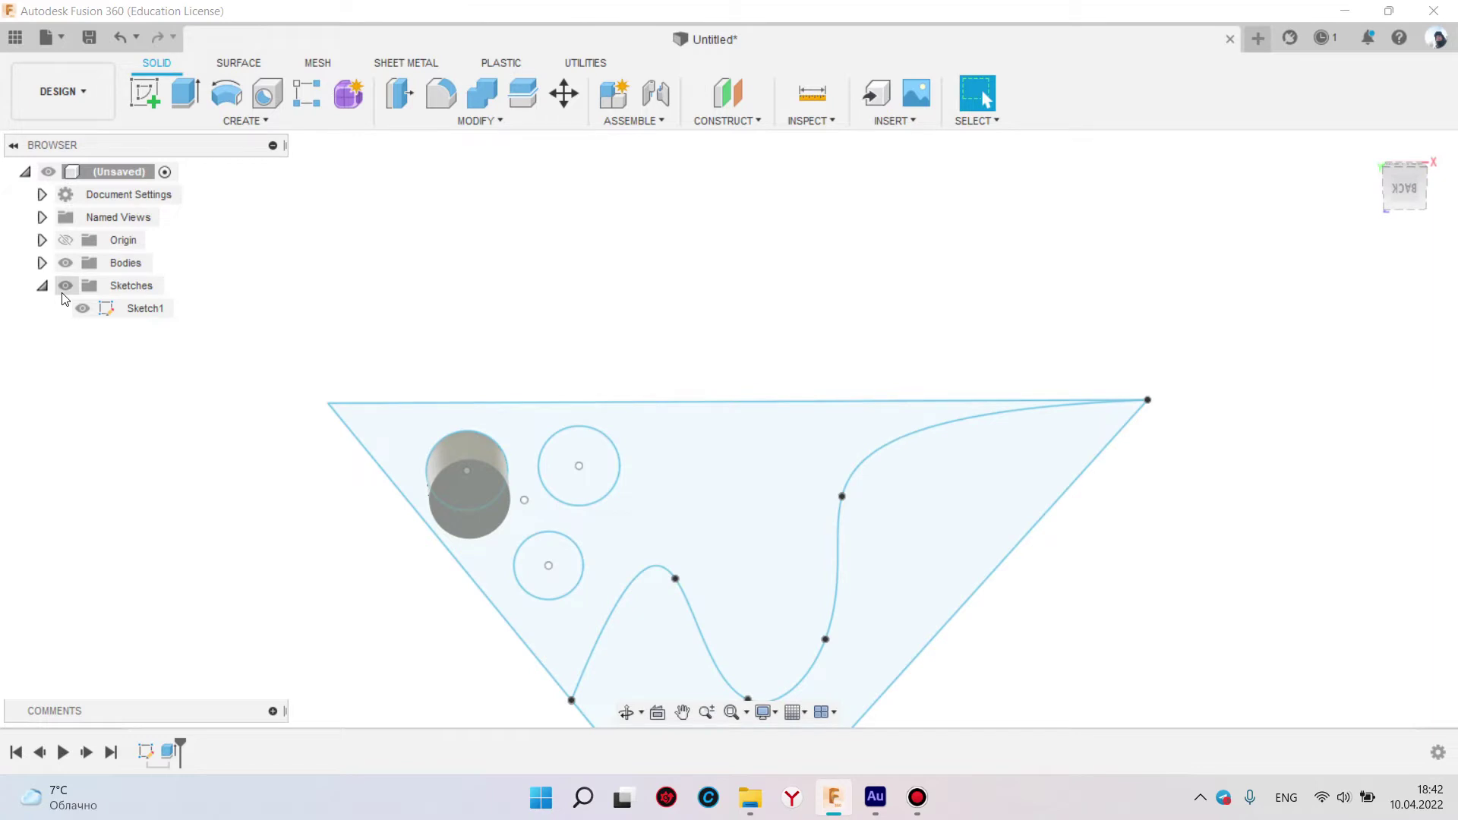
mouse_move(576, 458)
shift+middle_down()
mouse_move(596, 458)
mouse_move(596, 352)
mouse_move(577, 485)
shift+middle_up()
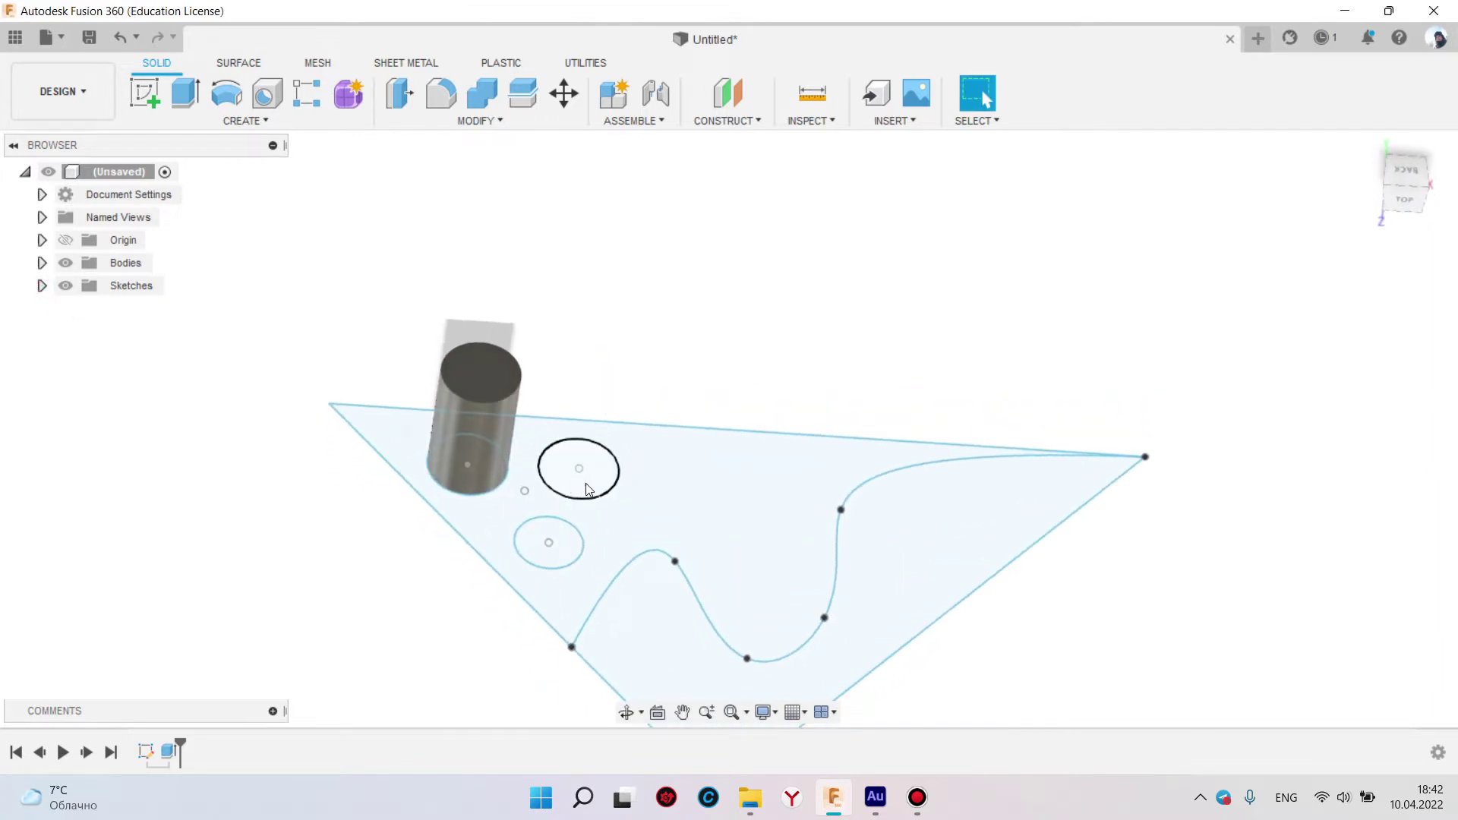
Extrude the neighbouring large circle 16 mm into a second cylinder
click(186, 93)
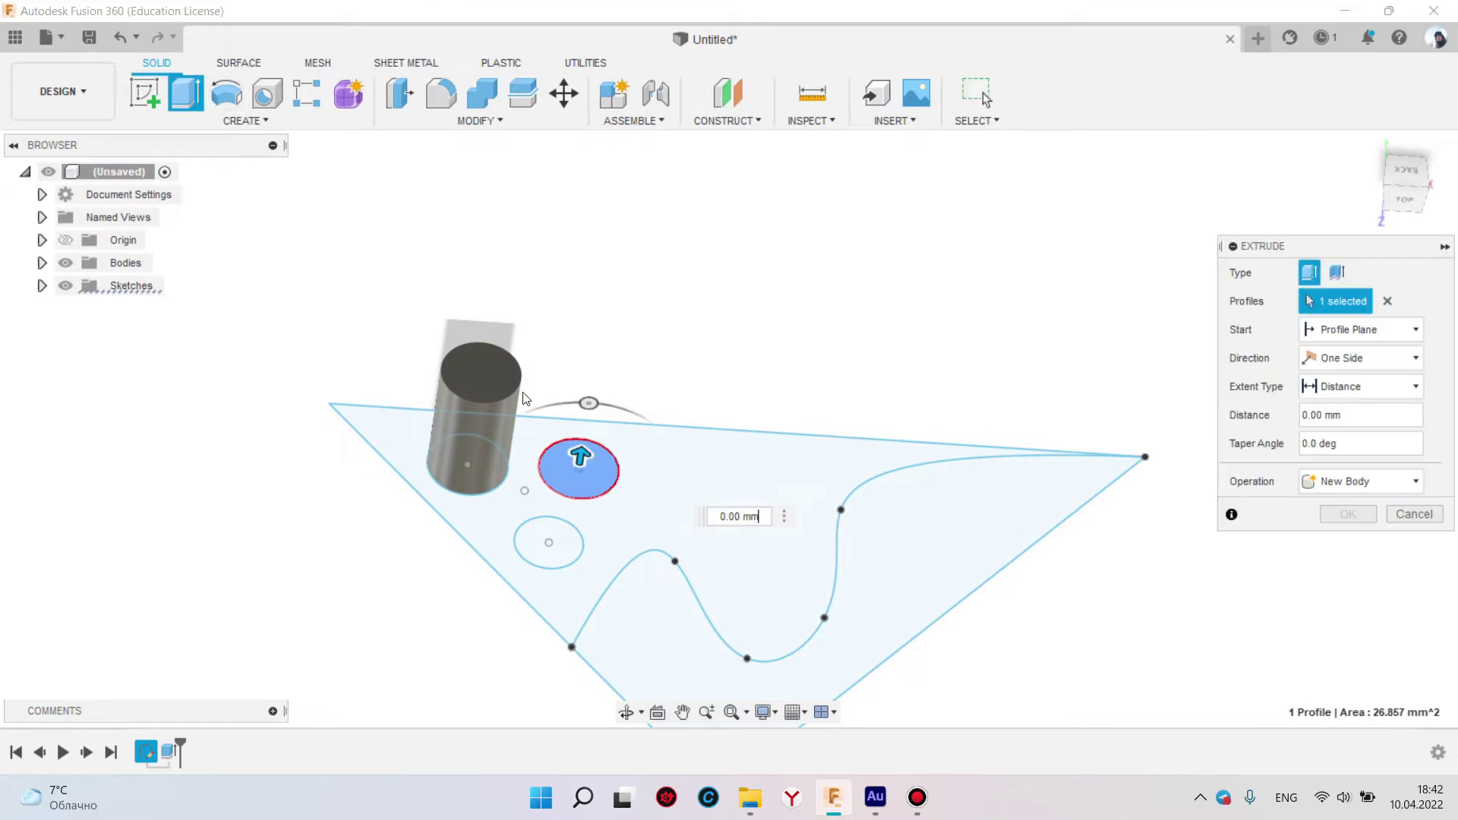
drag(581, 457, 627, 312)
key(Return)
mouse_move(745, 465)
shift+middle_down()
mouse_move(803, 401)
mouse_move(795, 478)
shift+middle_up()
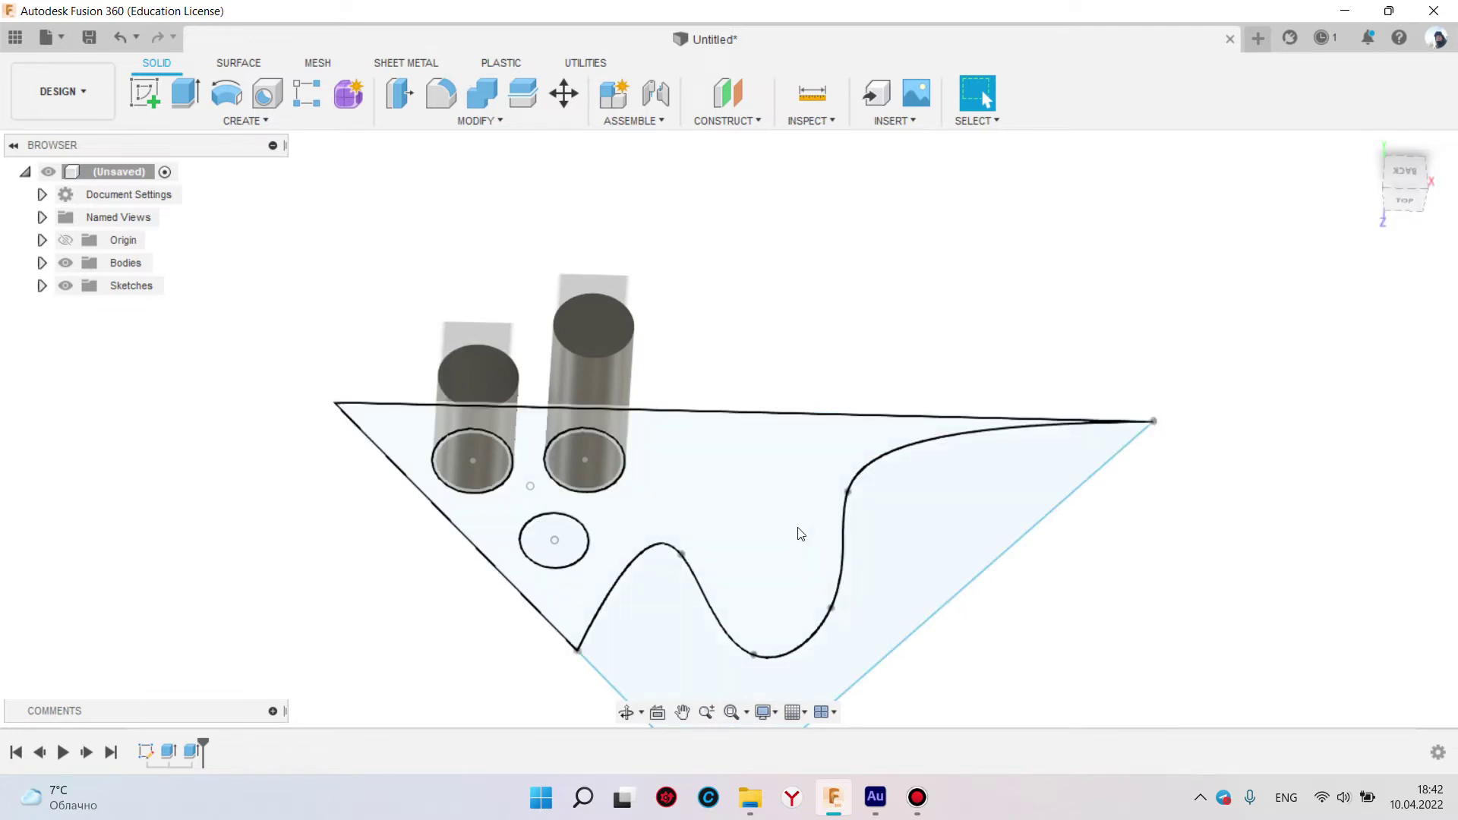
click(500, 121)
Rotate the shorter cylinder about its axis with Move/Copy
click(437, 391)
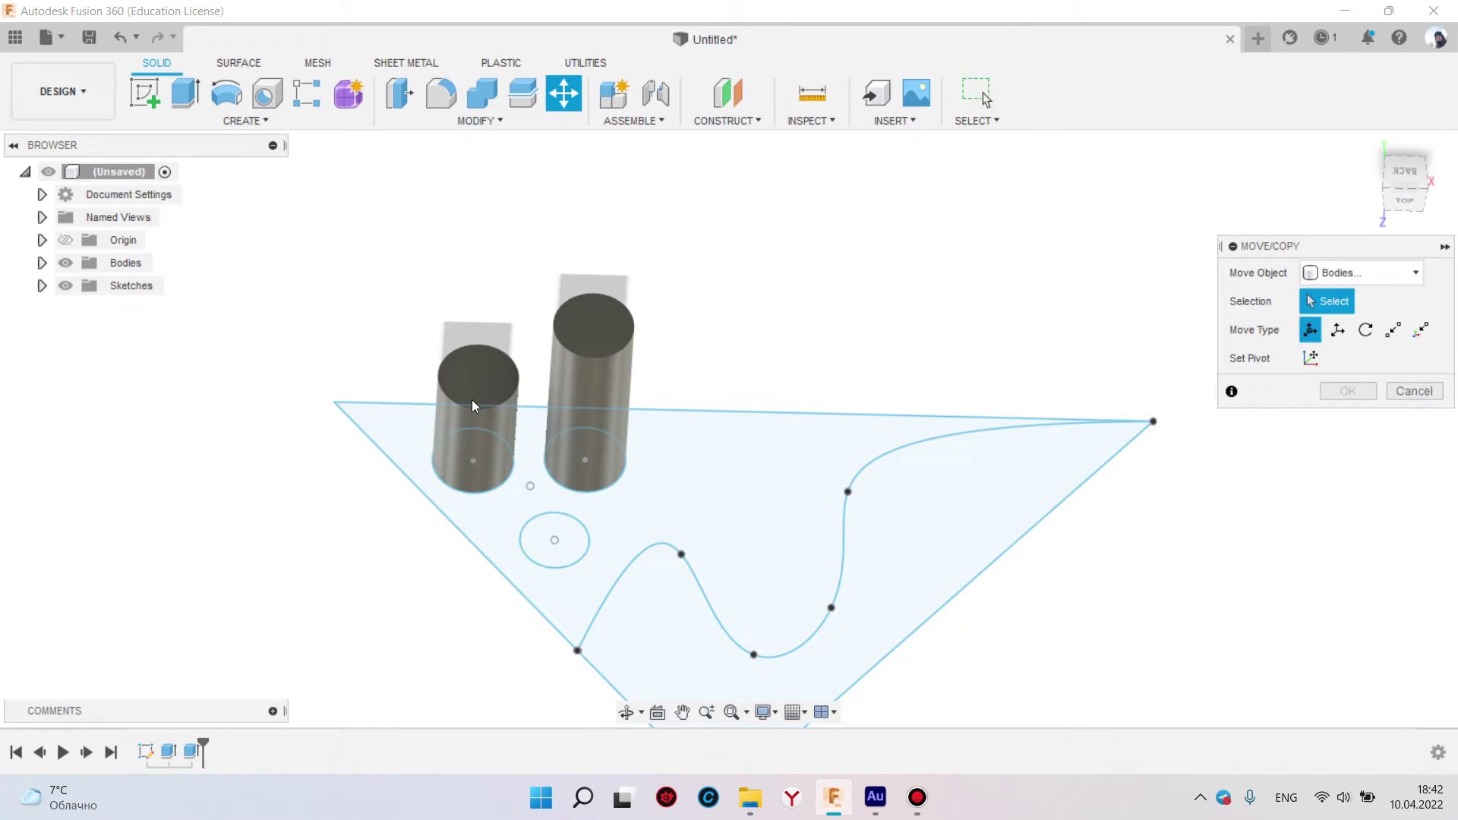
click(498, 438)
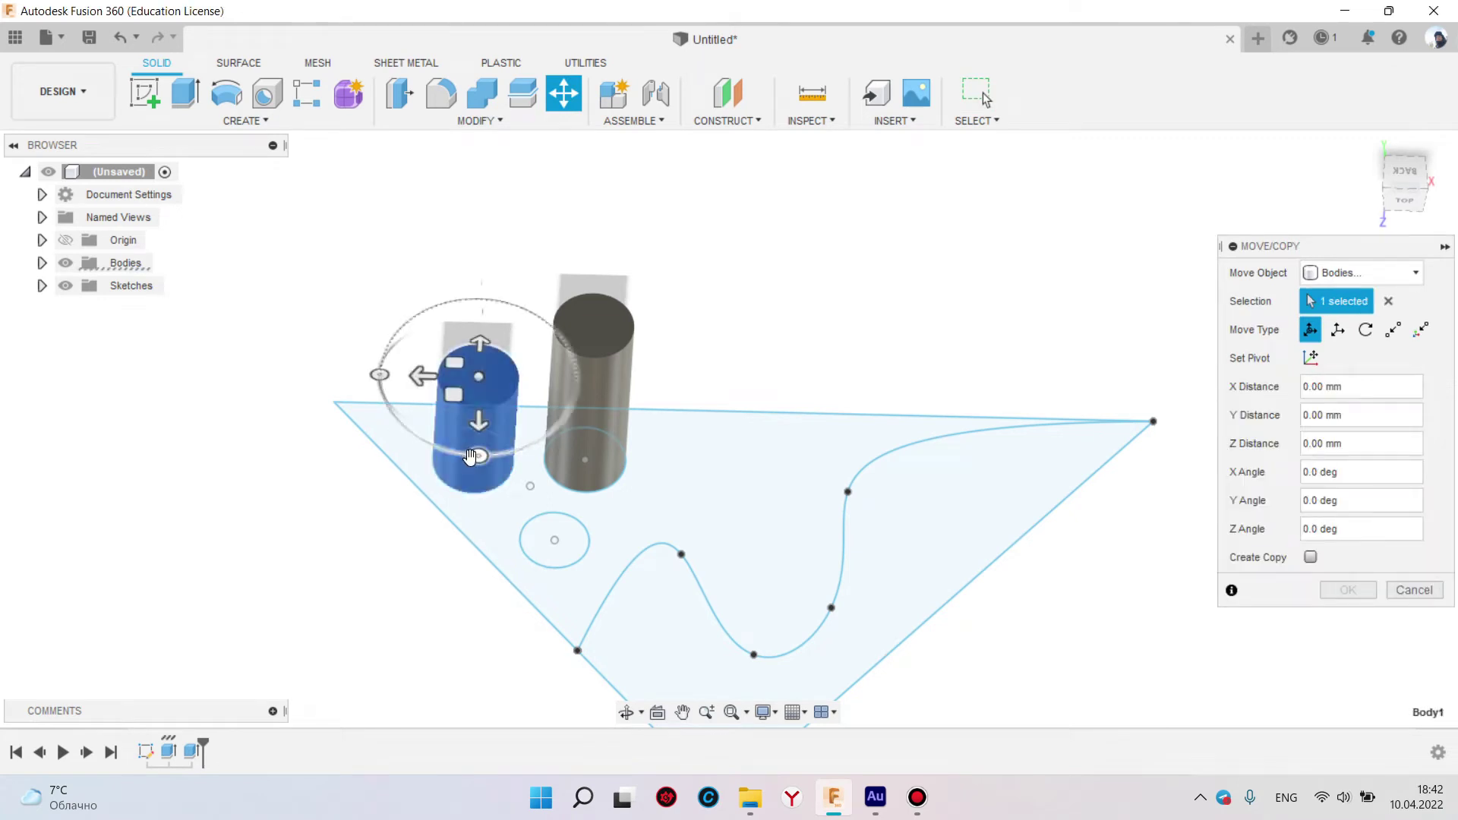
drag(528, 462, 417, 286)
key(Return)
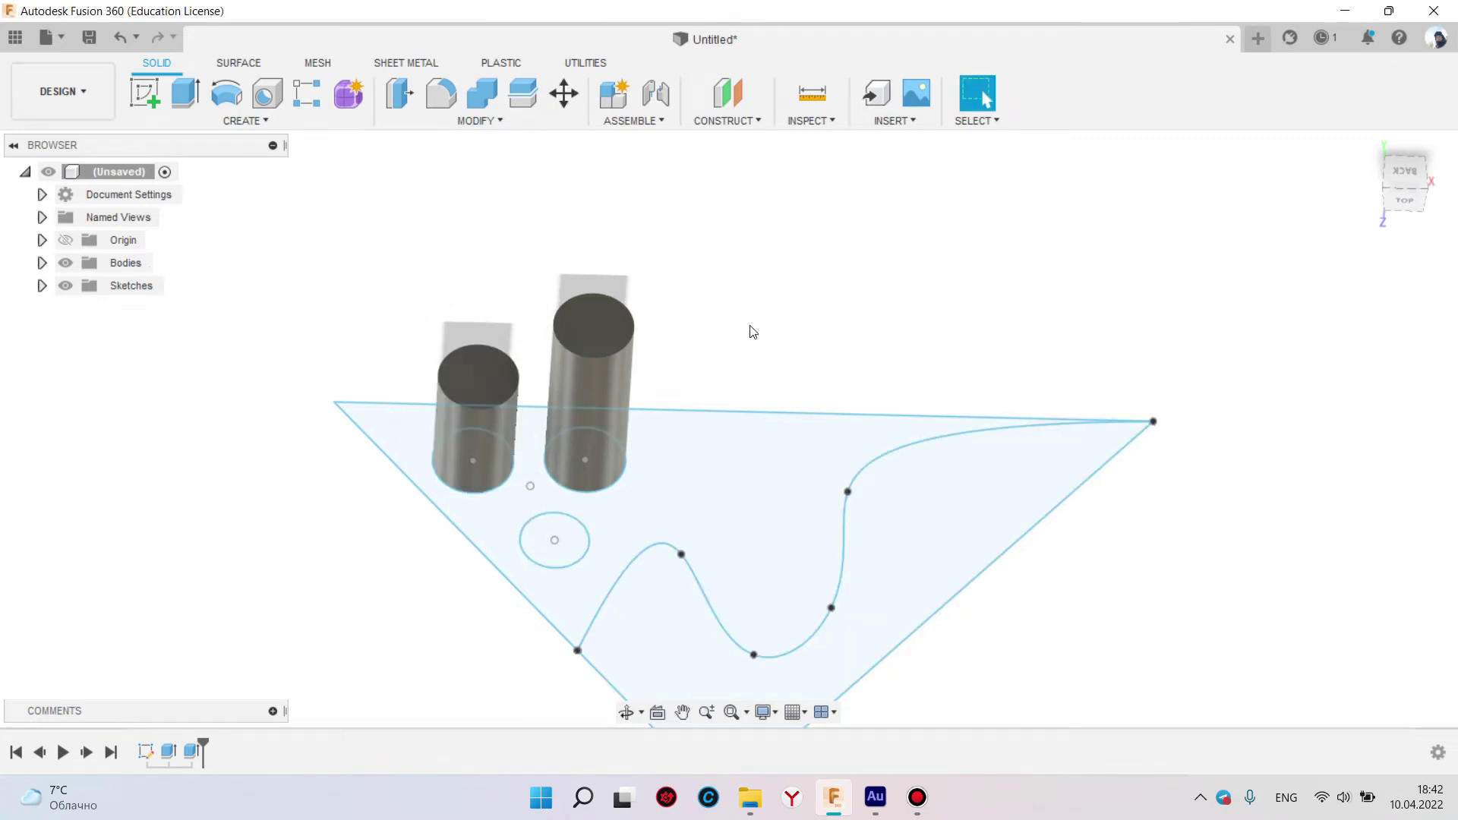
Reorient the view and select the sketch region above the spline
shift+middle_drag(753, 332, 570, 495)
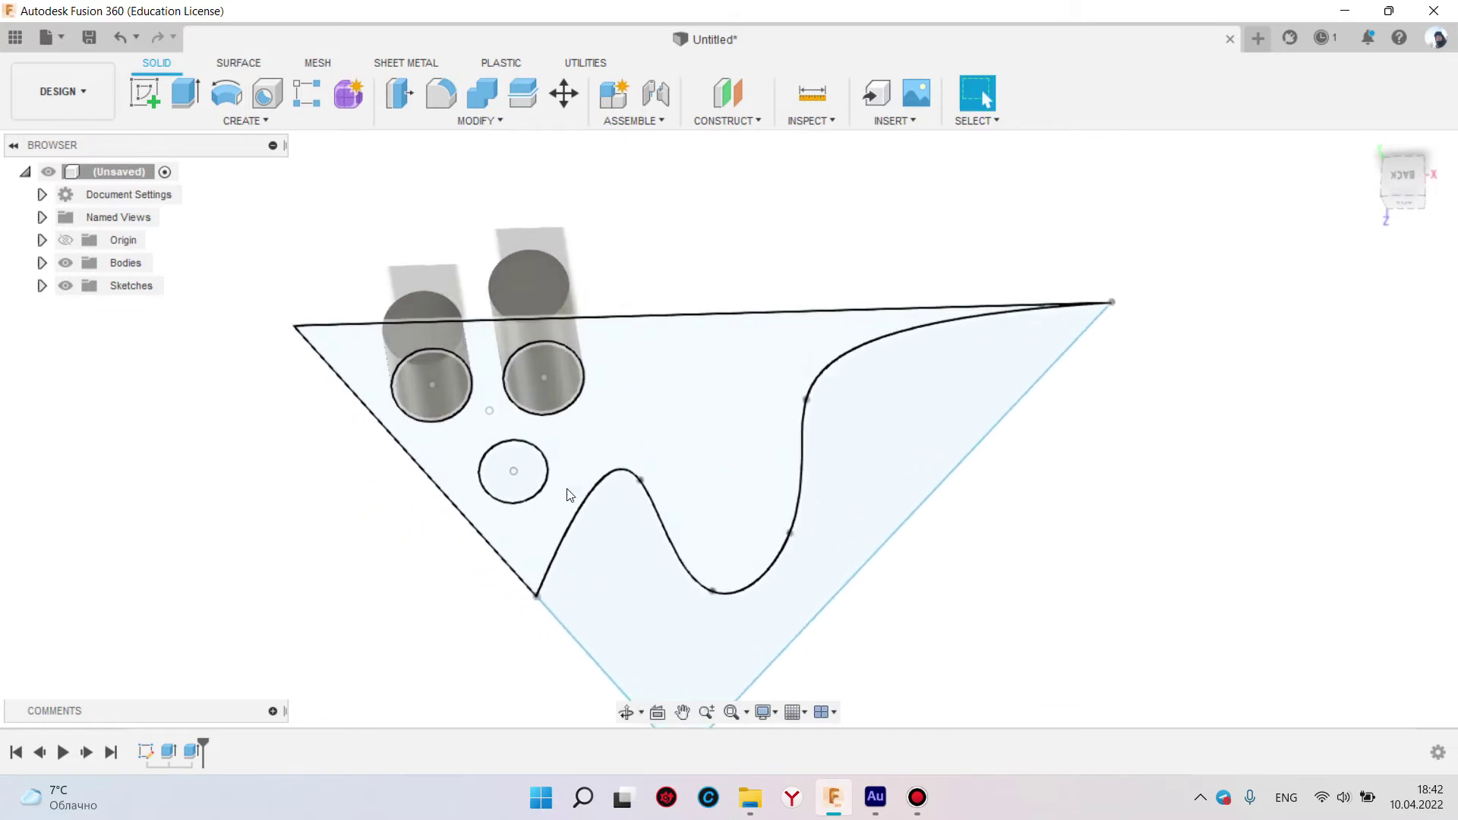
scroll(532, 490, up, 2)
scroll(523, 486, up, 2)
scroll(790, 441, down, 4)
click(823, 389)
mouse_move(823, 389)
shift+middle_down()
mouse_move(813, 303)
mouse_move(826, 293)
mouse_move(826, 316)
shift+middle_up()
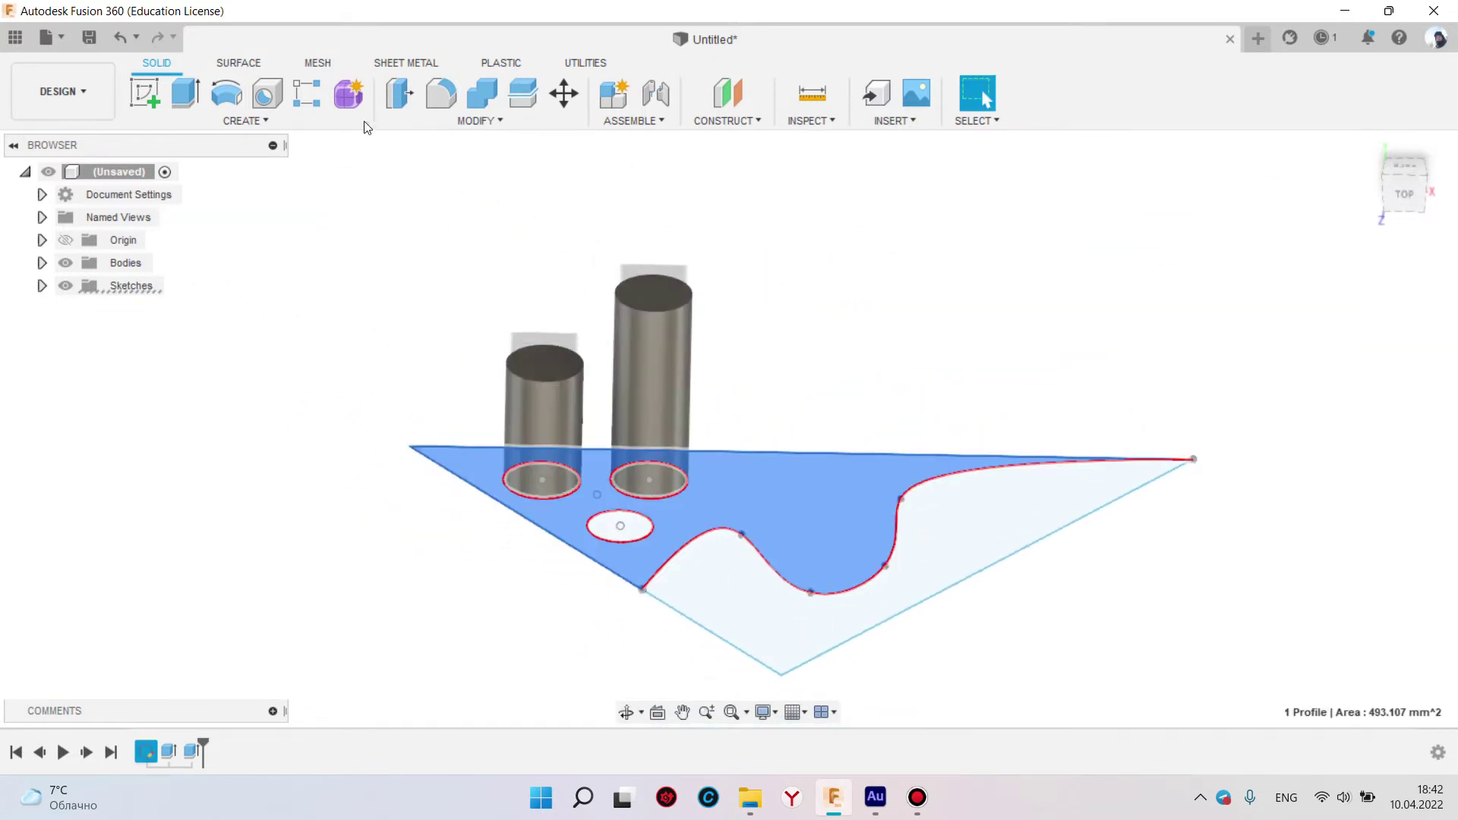
click(303, 121)
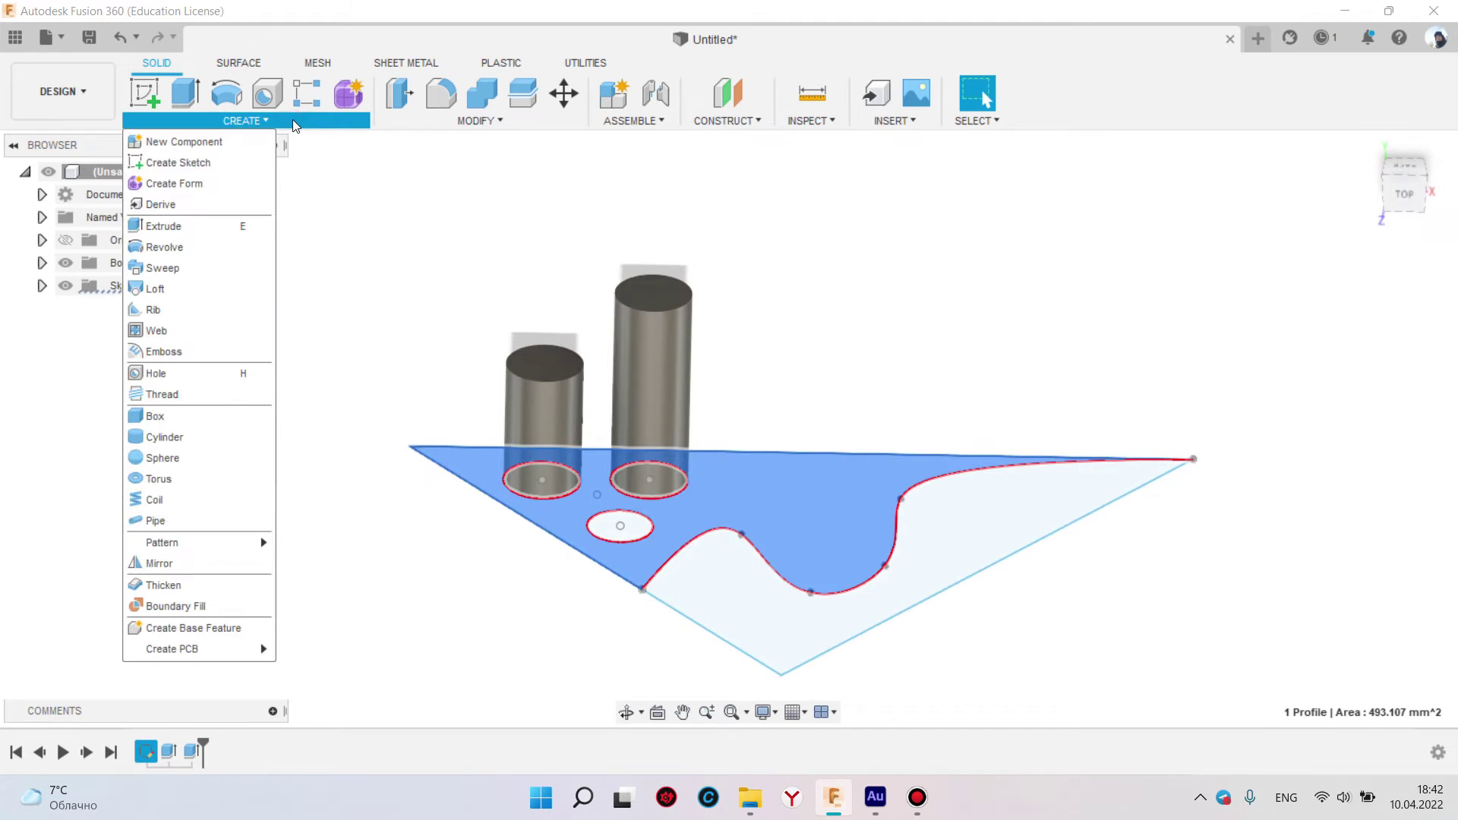
click(697, 569)
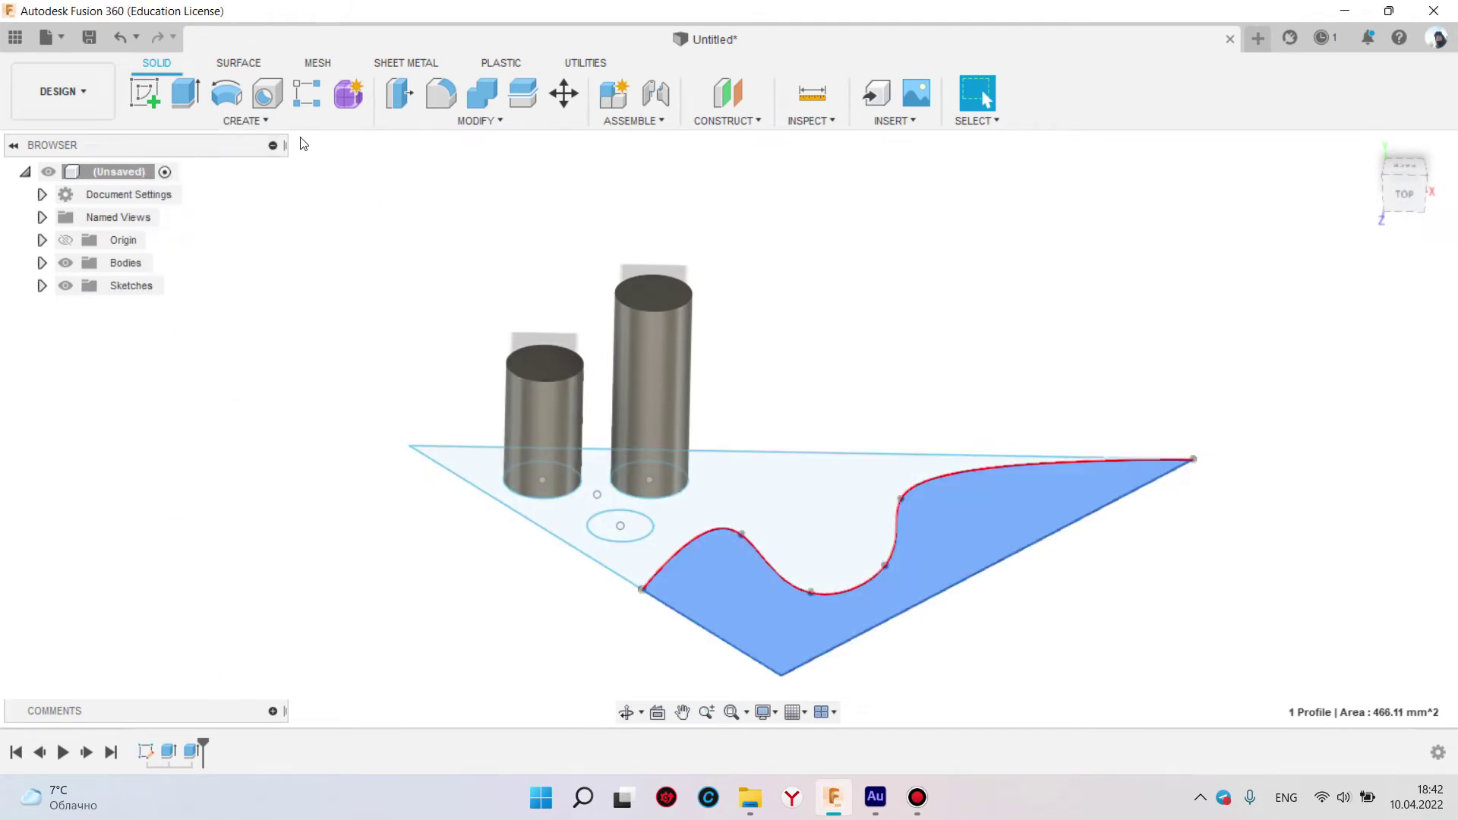
click(237, 103)
mouse_move(839, 494)
shift+middle_down()
mouse_move(879, 559)
mouse_move(785, 347)
shift+middle_up()
click(737, 336)
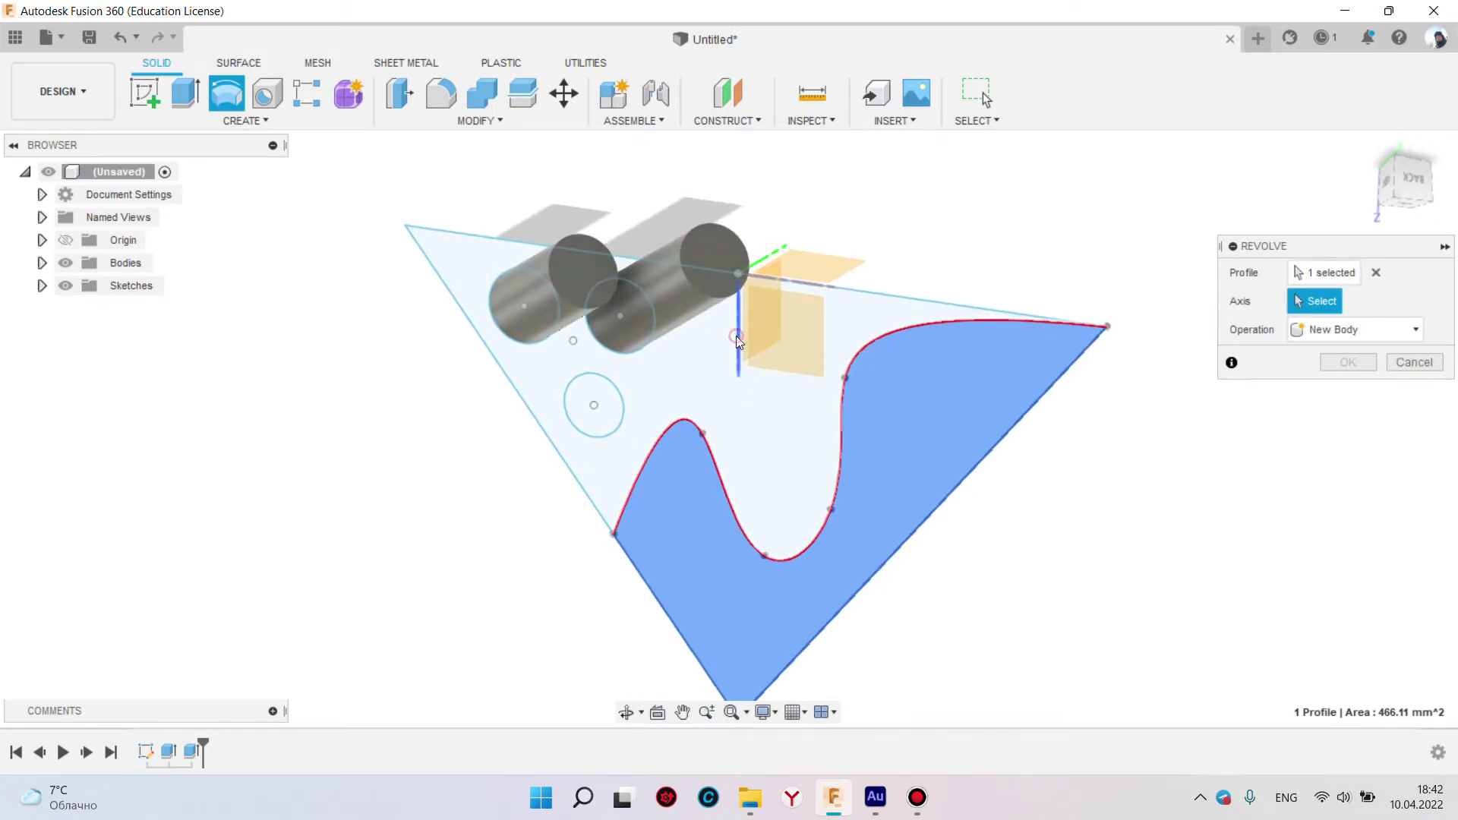
drag(829, 506, 885, 483)
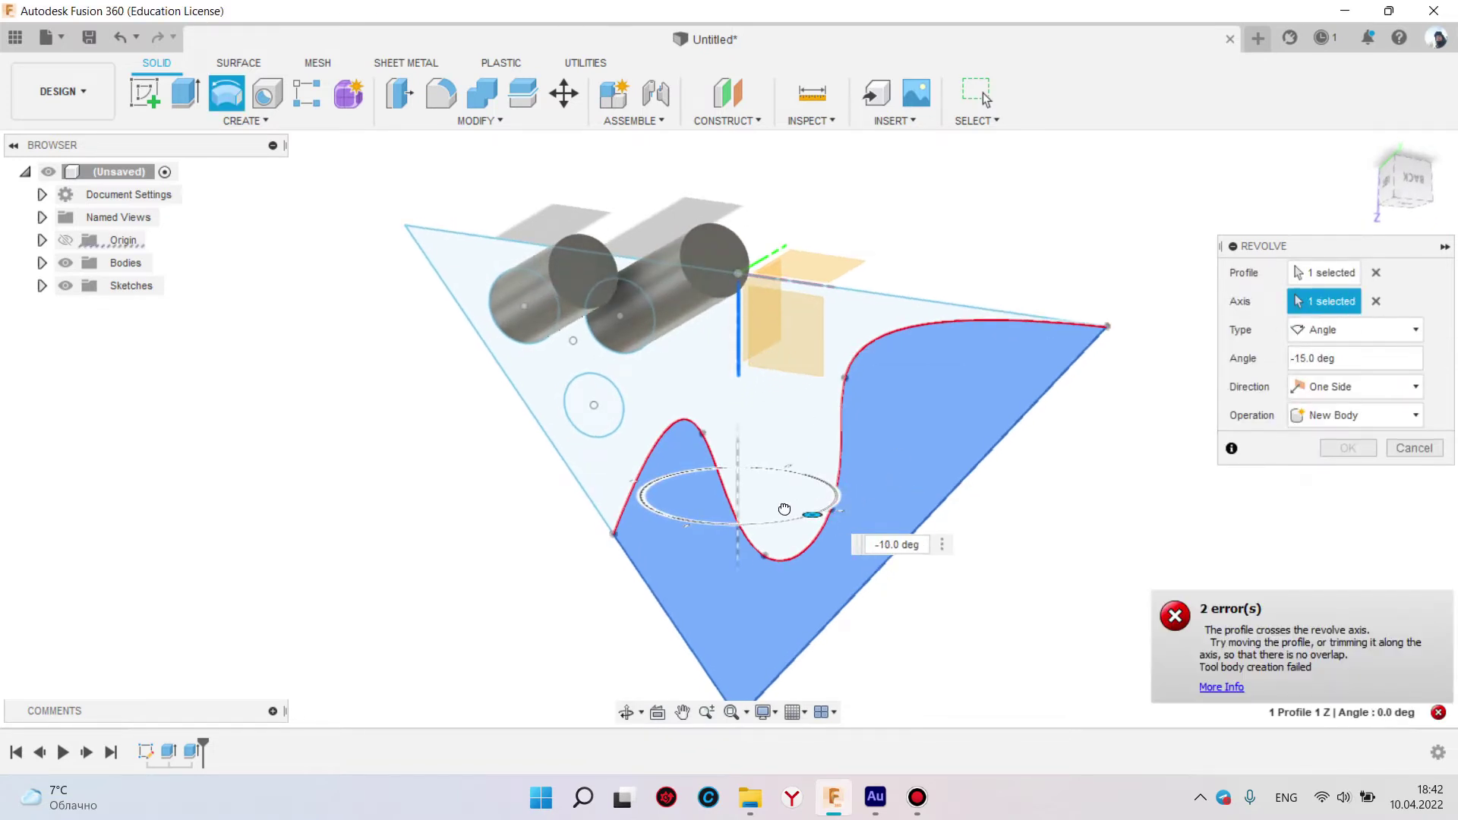
mouse_move(953, 448)
shift+middle_down()
mouse_move(921, 397)
mouse_move(901, 308)
mouse_move(826, 504)
shift+middle_up()
key(Escape)
mouse_move(836, 400)
shift+middle_down()
mouse_move(802, 391)
mouse_move(813, 446)
shift+middle_up()
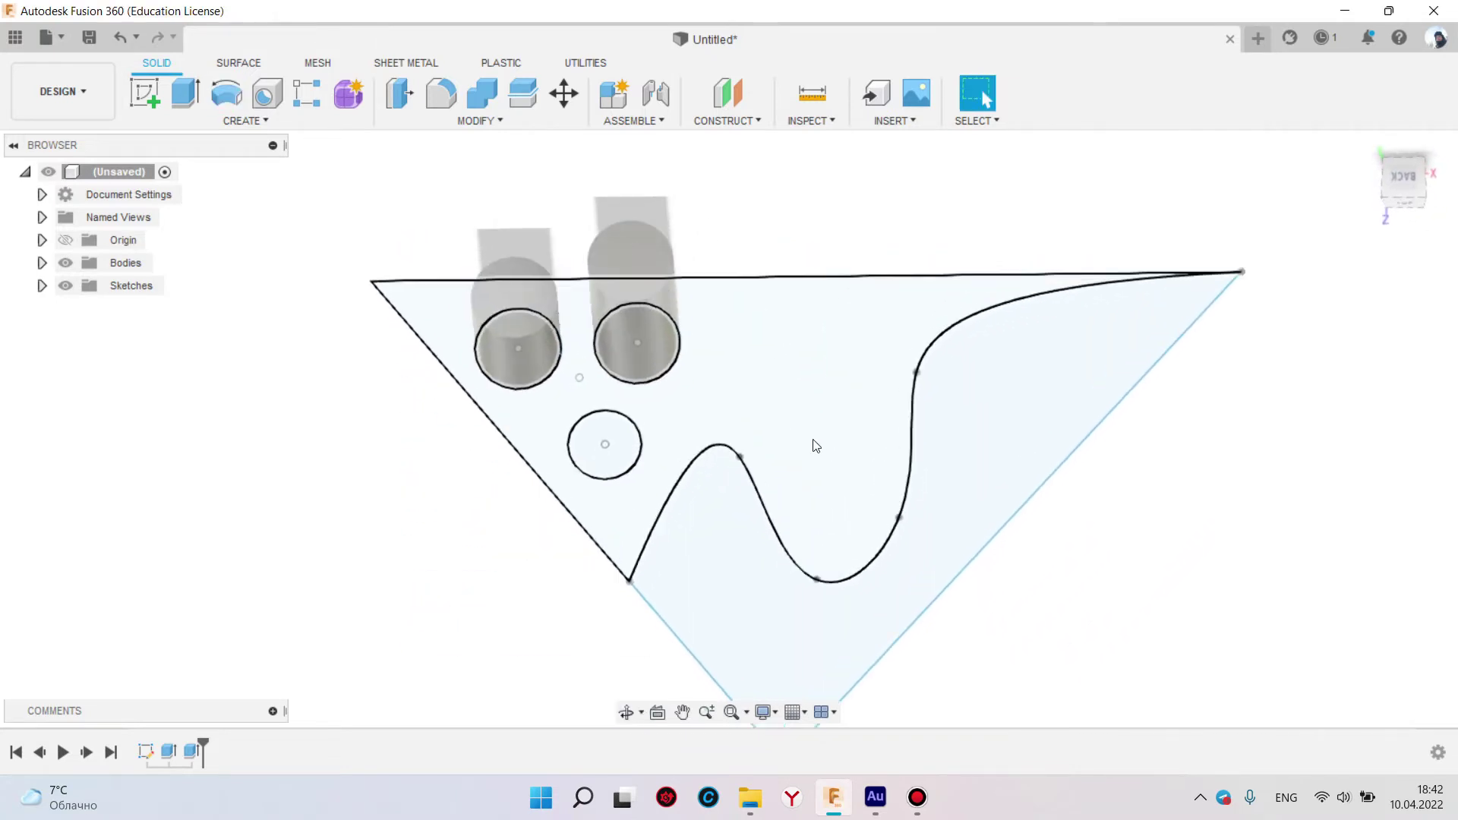
click(281, 114)
key(Escape)
click(273, 120)
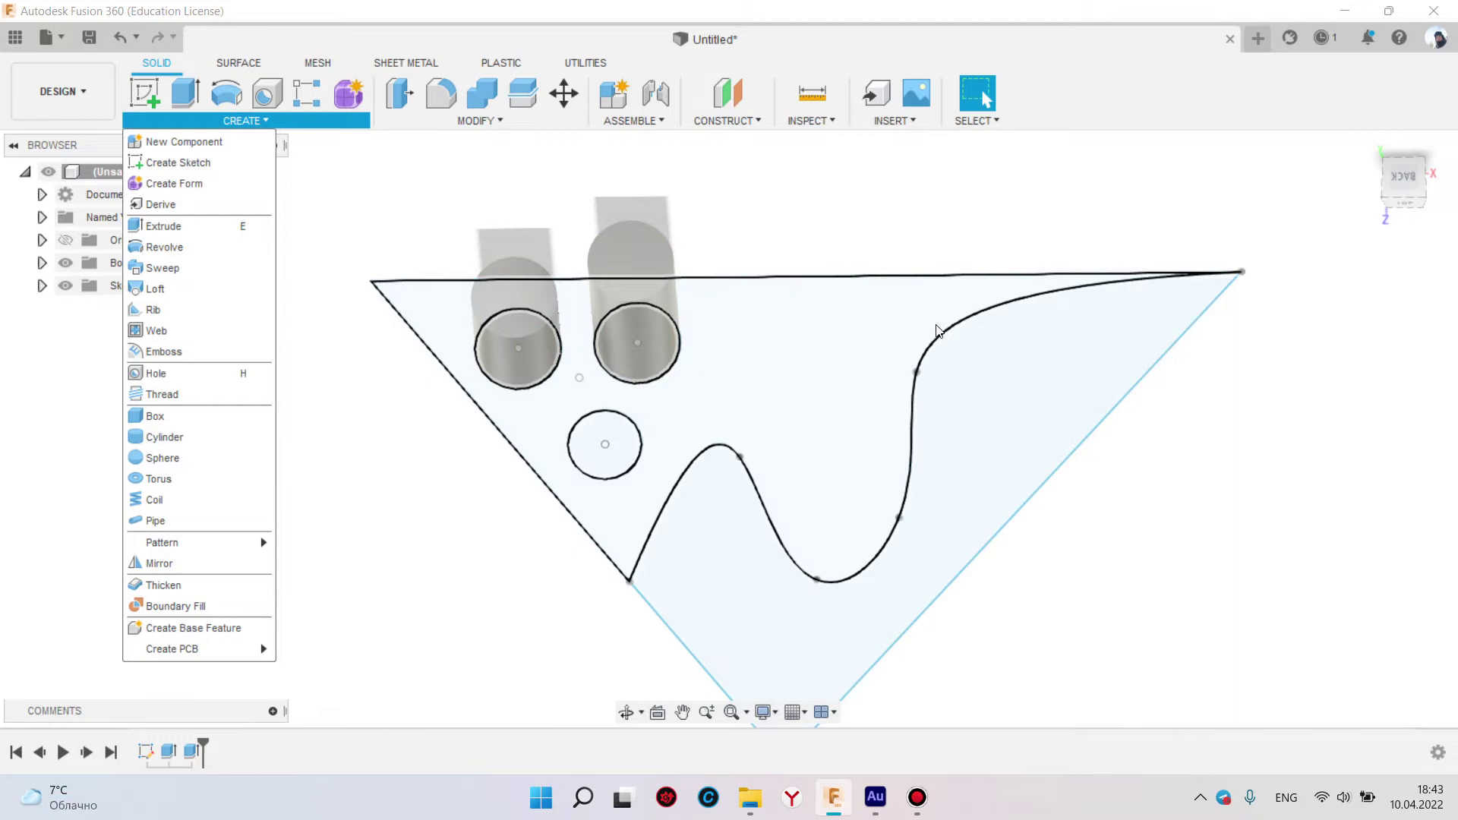
Revolve the region above the spline -270° about the triangle's top edge as a new body
click(855, 339)
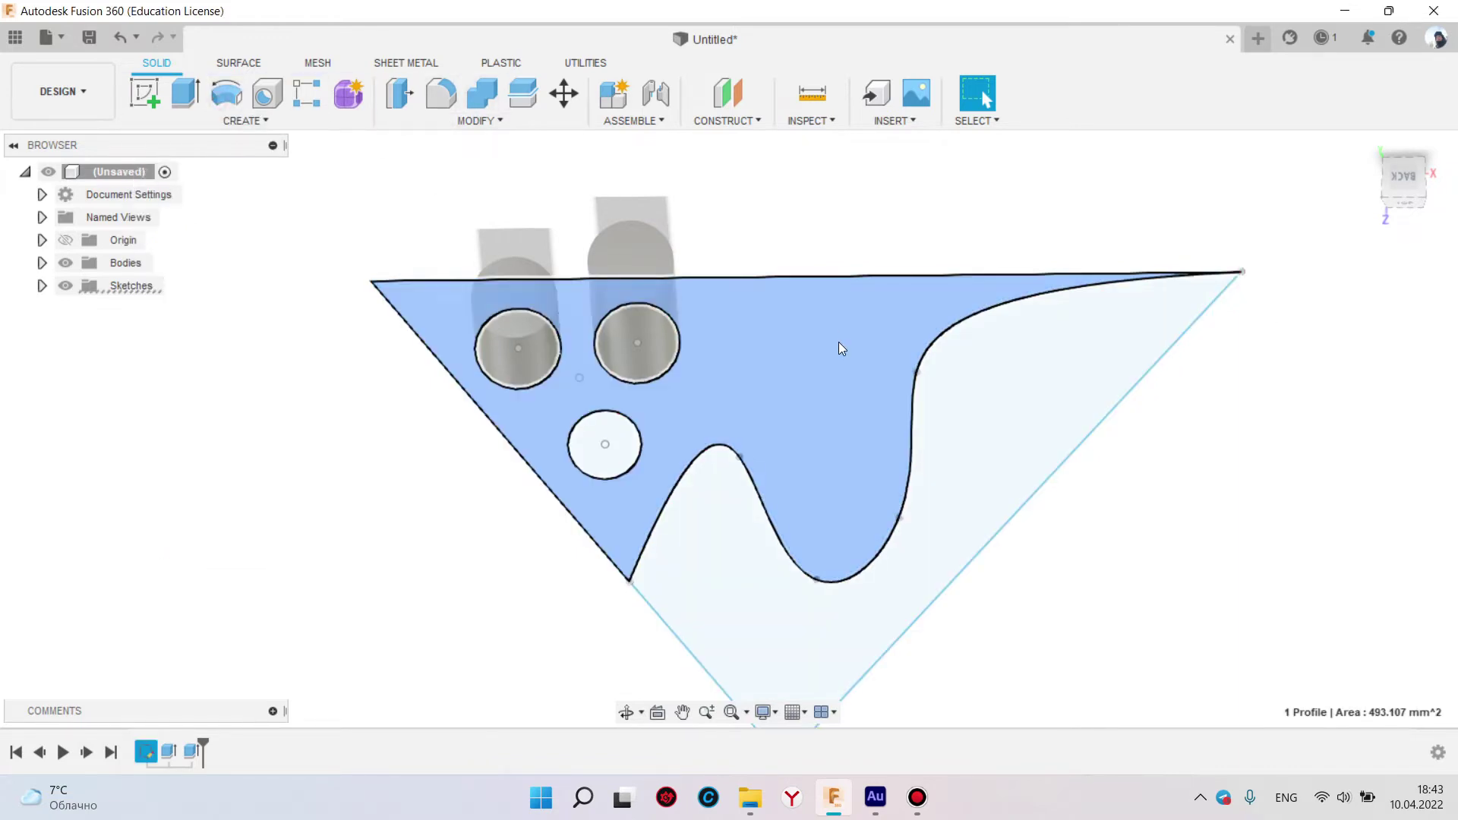
click(227, 92)
mouse_move(832, 303)
shift+middle_down()
mouse_move(846, 232)
mouse_move(980, 306)
shift+middle_up()
click(815, 203)
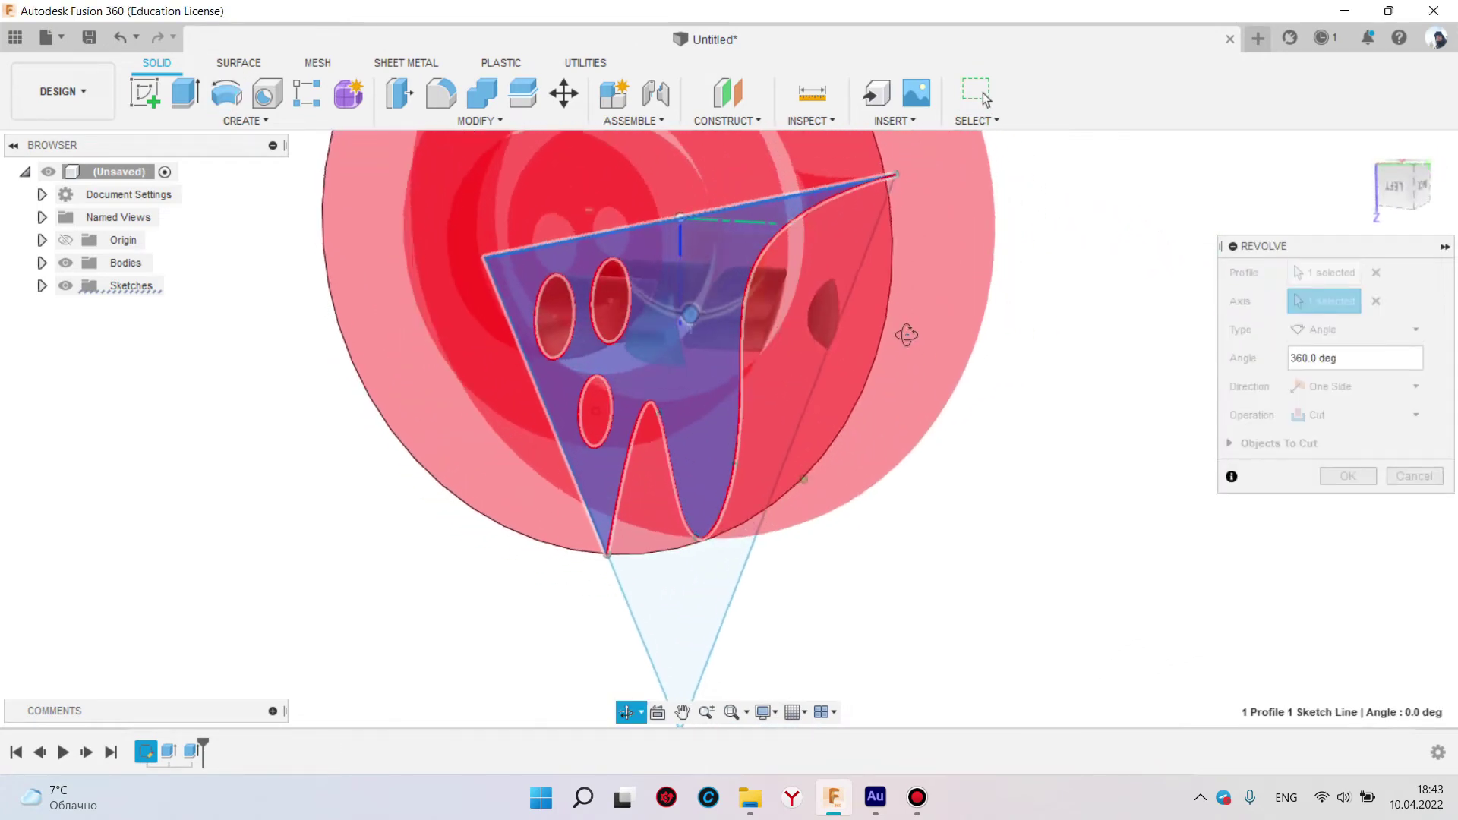
shift+middle_drag(980, 305, 993, 332)
drag(674, 313, 711, 320)
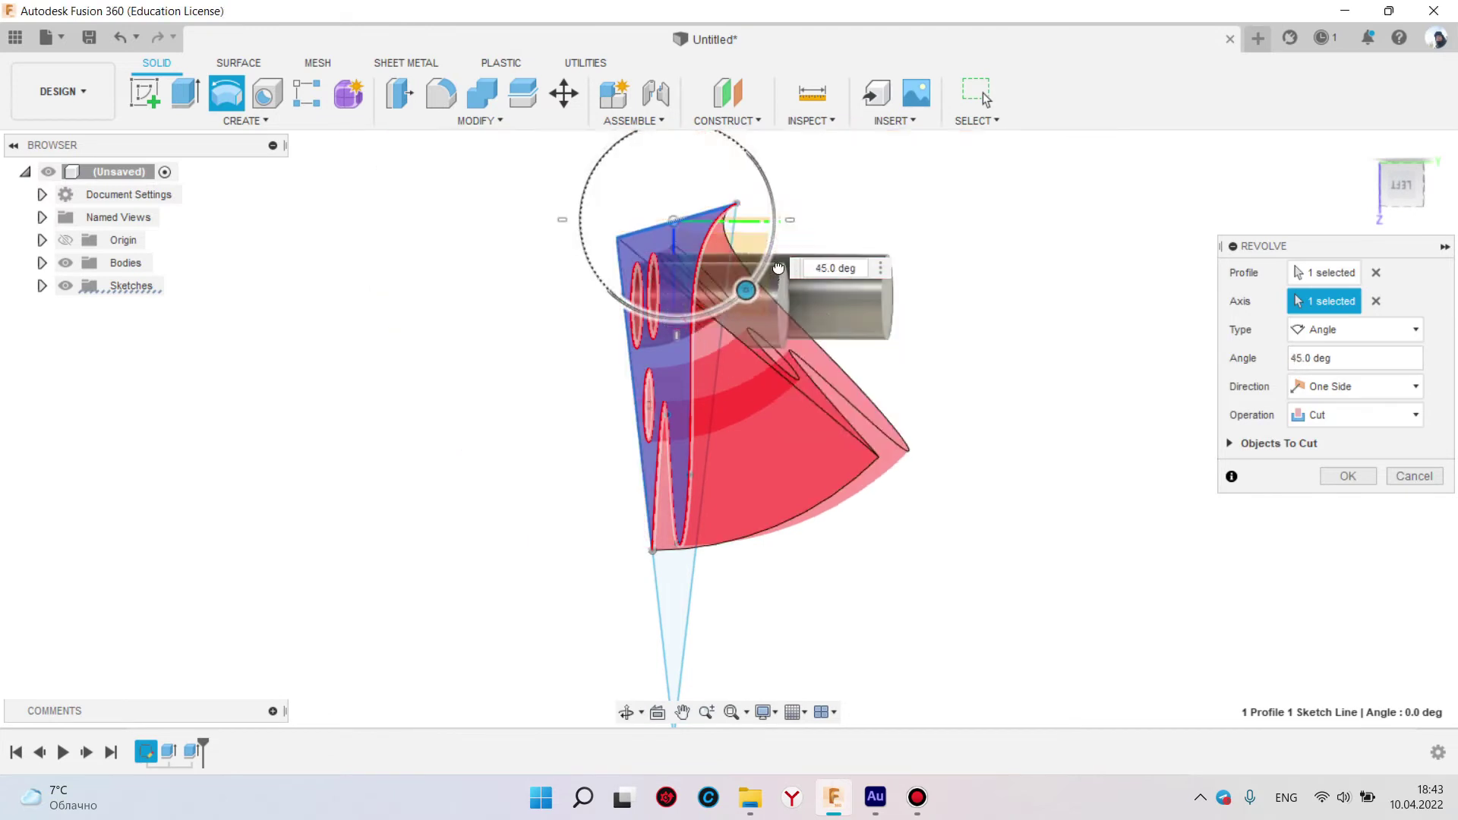
shift+middle_drag(711, 320, 765, 338)
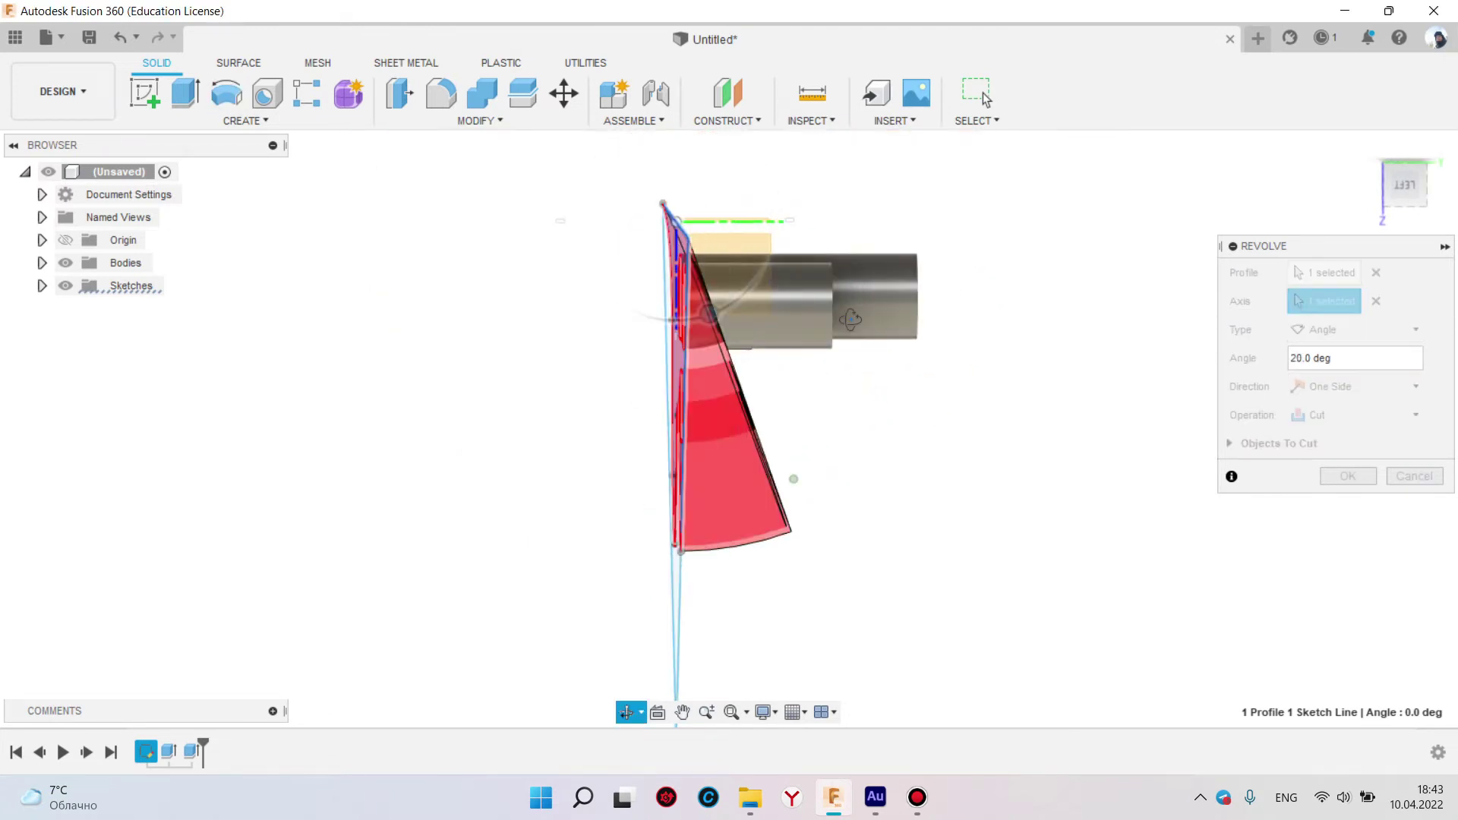
mouse_move(765, 339)
mouse_down()
mouse_move(715, 300)
mouse_move(633, 185)
mouse_move(544, 155)
mouse_move(762, 196)
mouse_up()
text(-270)
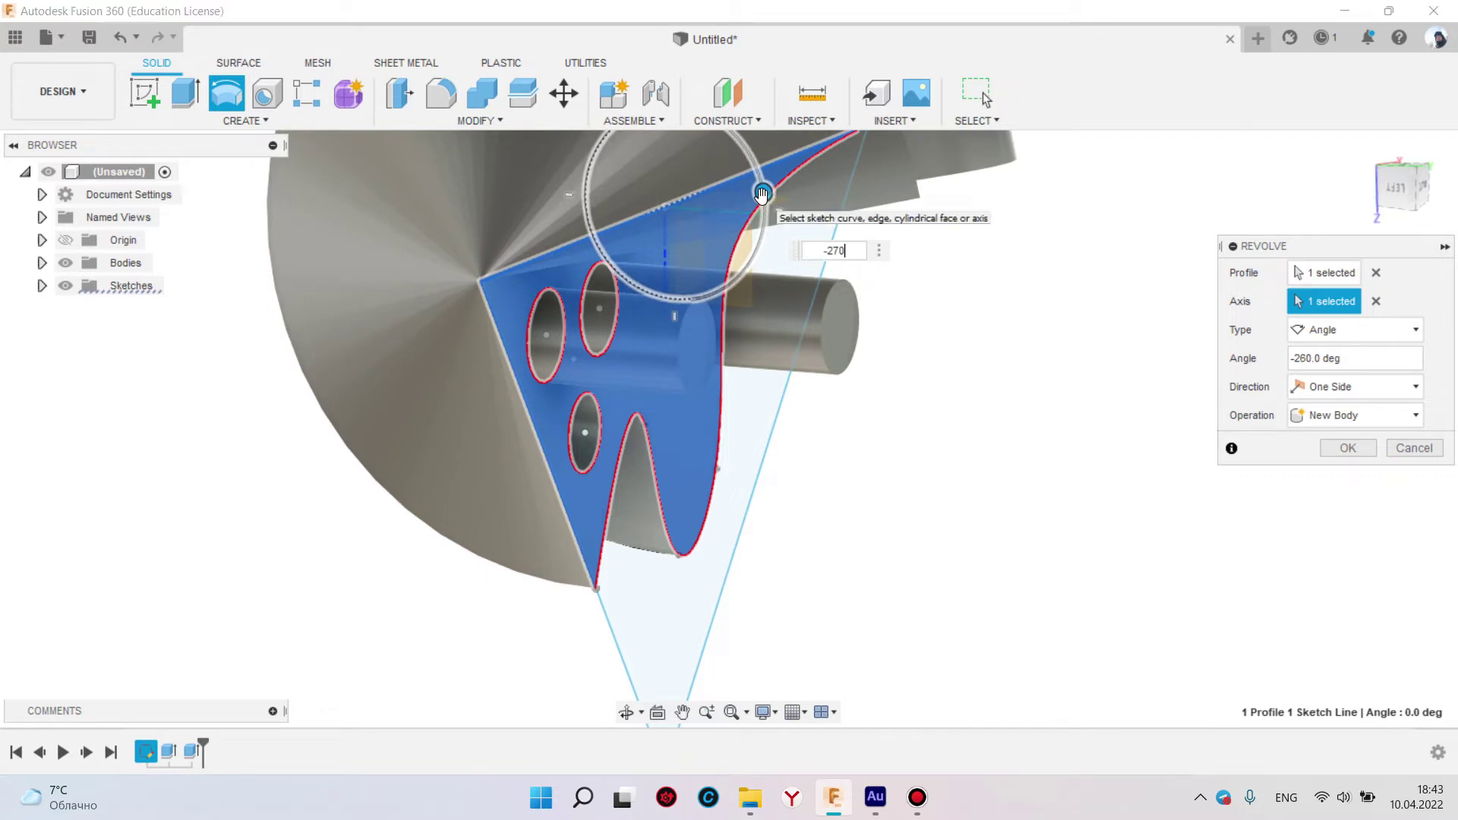
key(Return)
key(Return)
mouse_move(762, 197)
shift+middle_down()
mouse_move(719, 303)
mouse_move(813, 440)
mouse_move(688, 362)
mouse_move(524, 345)
mouse_move(691, 384)
mouse_move(774, 446)
mouse_move(708, 301)
mouse_move(762, 381)
mouse_move(765, 420)
mouse_move(766, 375)
mouse_move(819, 455)
mouse_move(770, 459)
mouse_move(757, 433)
mouse_move(775, 367)
mouse_move(771, 406)
mouse_move(709, 286)
mouse_move(888, 316)
mouse_move(921, 367)
mouse_move(933, 278)
mouse_move(895, 289)
mouse_move(950, 287)
mouse_move(963, 335)
mouse_move(447, 158)
shift+middle_up()
click(775, 446)
Extrude the selected lower region 5 mm thick as a new slab body
click(274, 126)
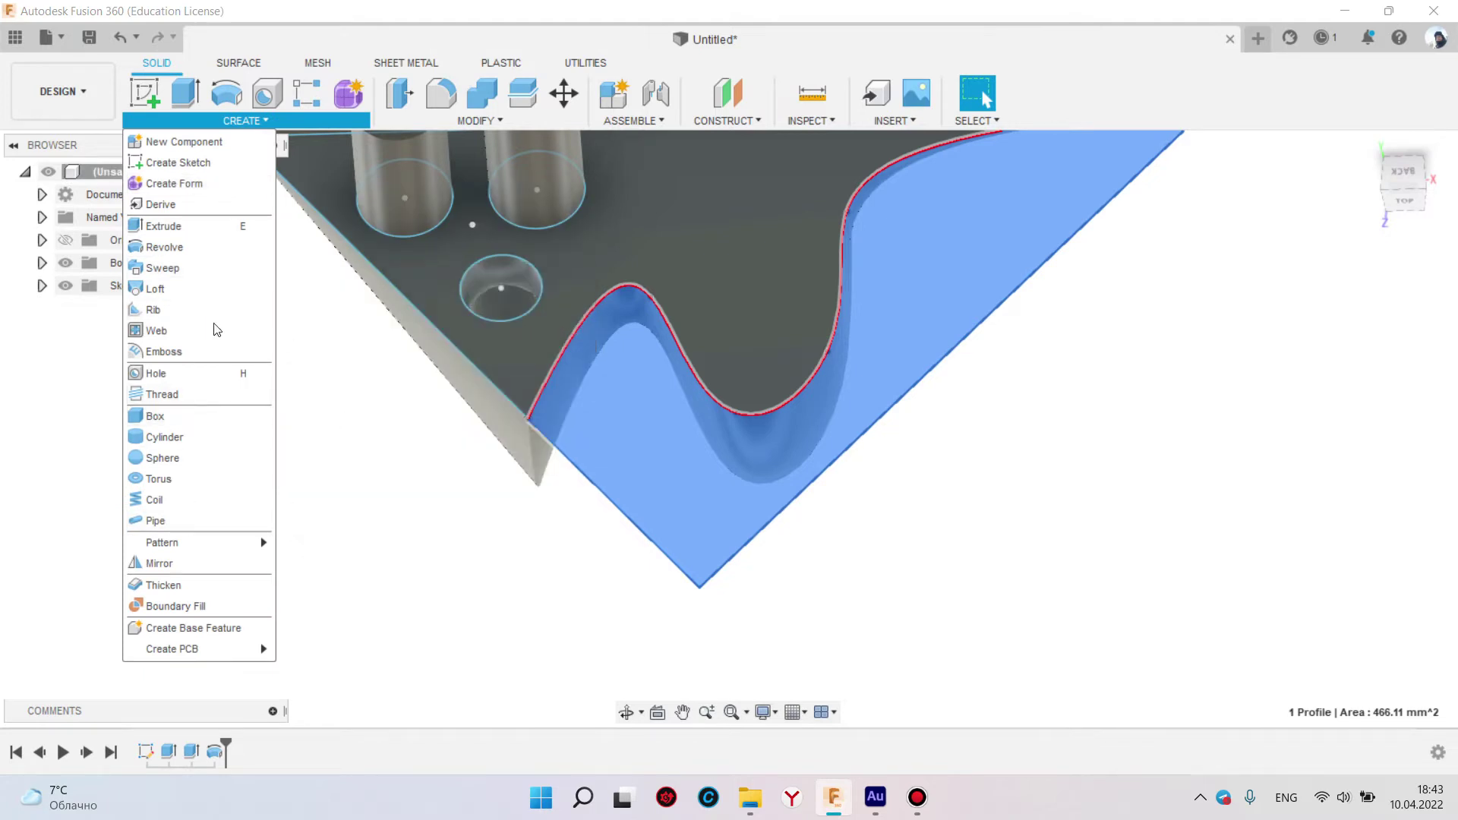
click(167, 225)
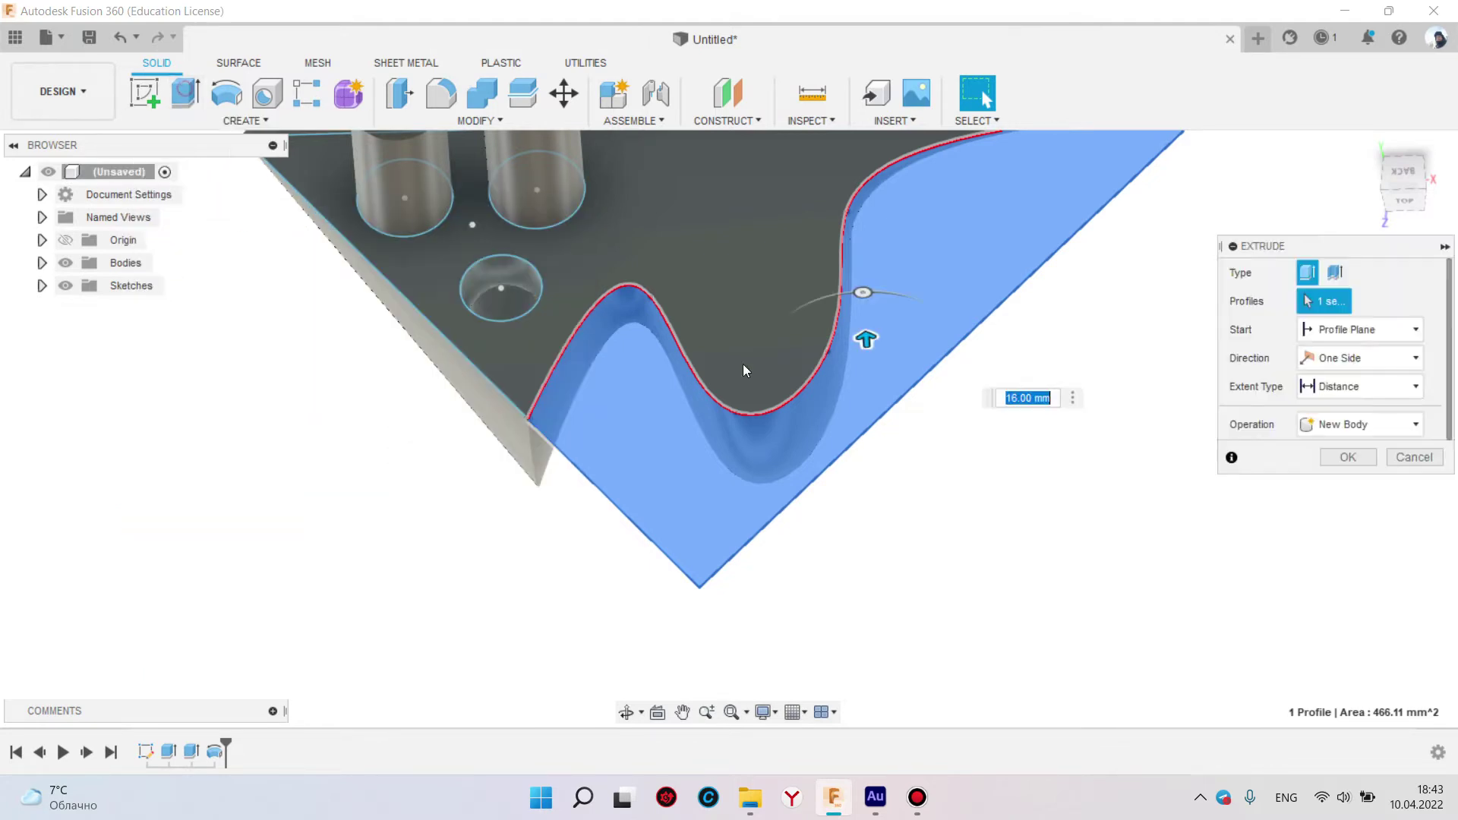
drag(865, 339, 884, 533)
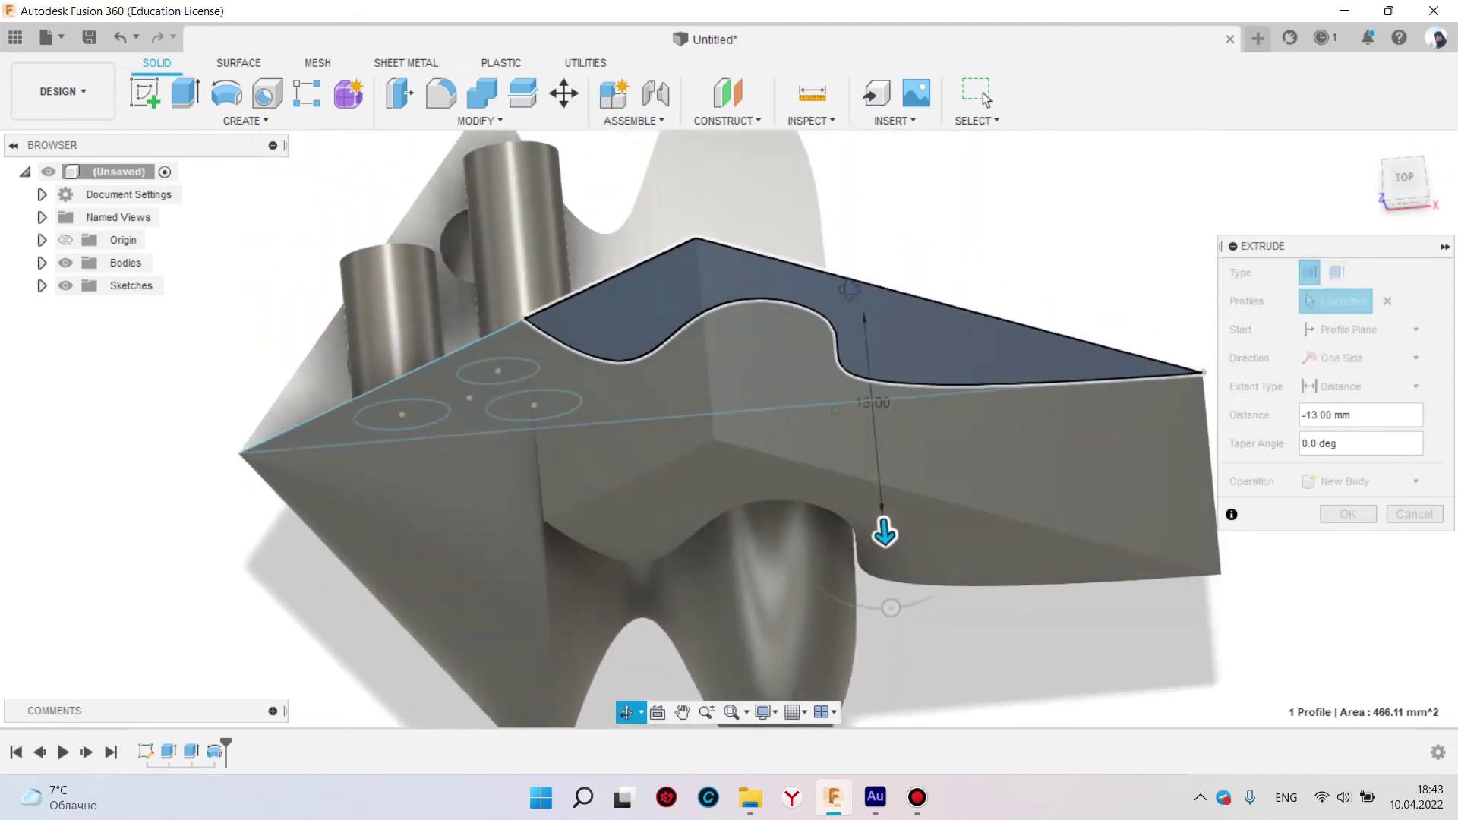
shift+middle_drag(884, 534, 869, 541)
drag(870, 540, 870, 262)
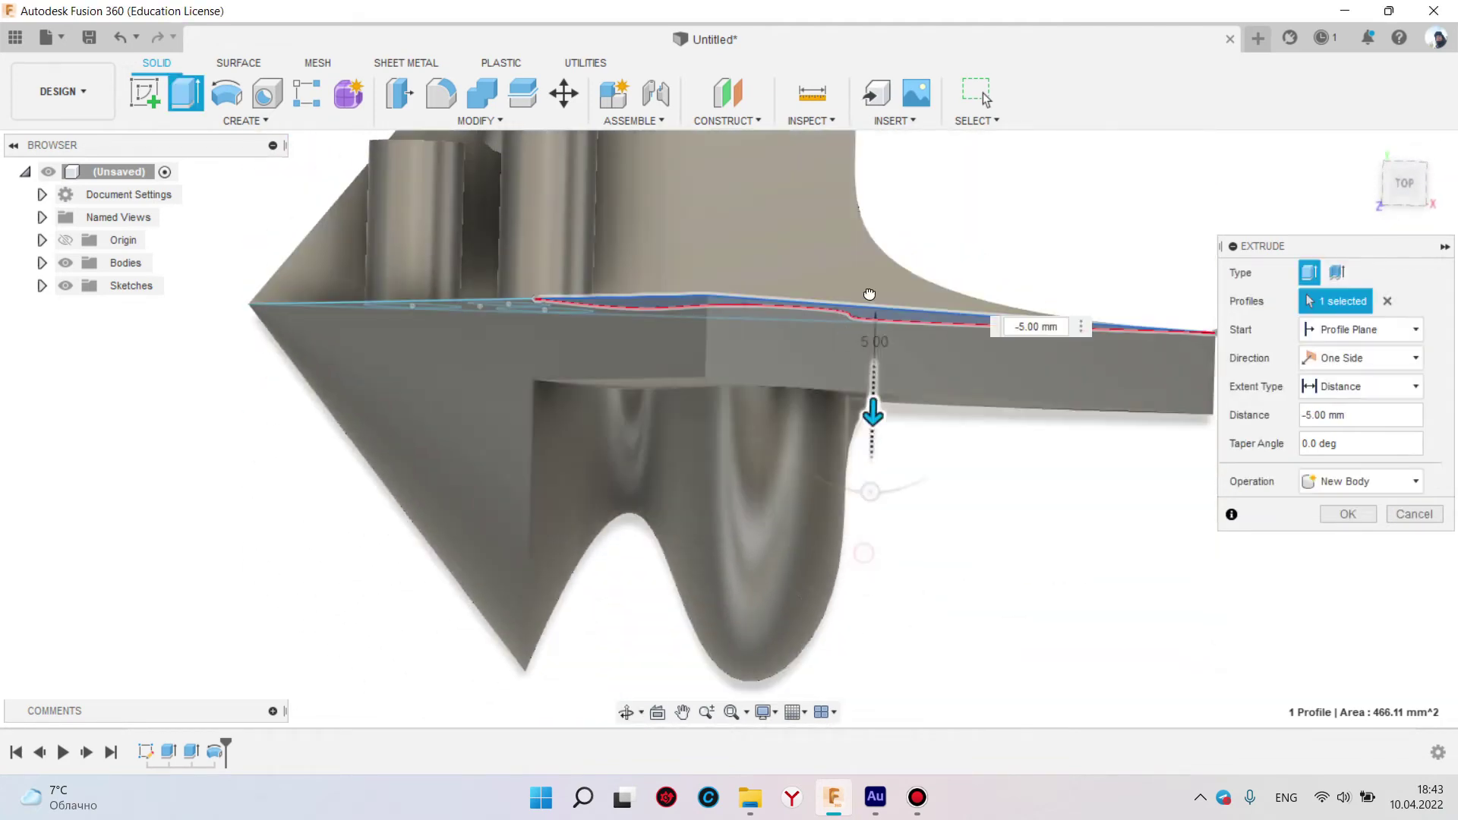
mouse_move(869, 262)
shift+middle_down()
mouse_move(735, 325)
mouse_move(664, 491)
mouse_move(681, 432)
mouse_move(1015, 329)
shift+middle_up()
key(Return)
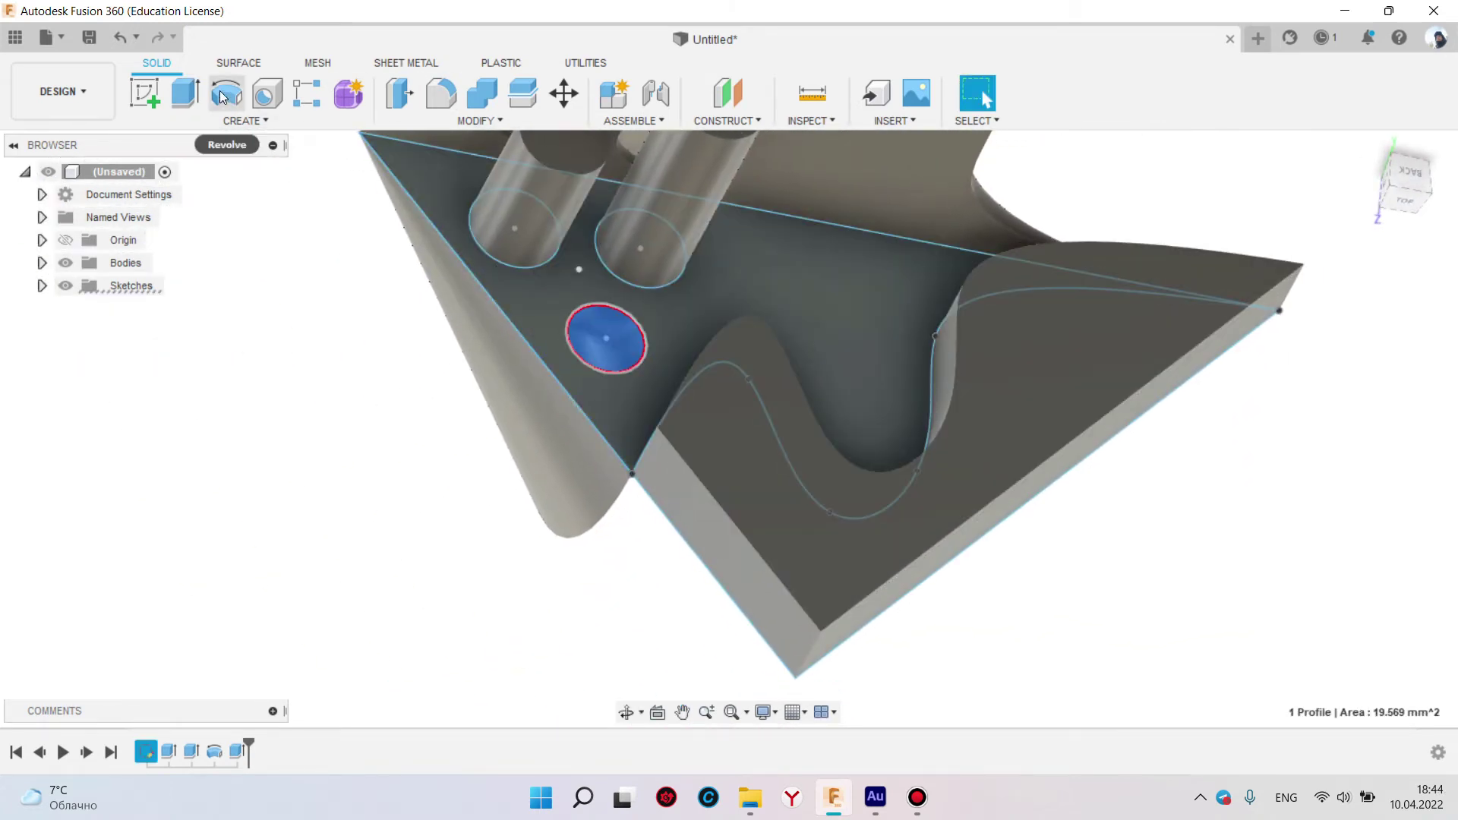
Cut the small circle -49 mm into the solid as a round hole
drag(606, 338, 228, 683)
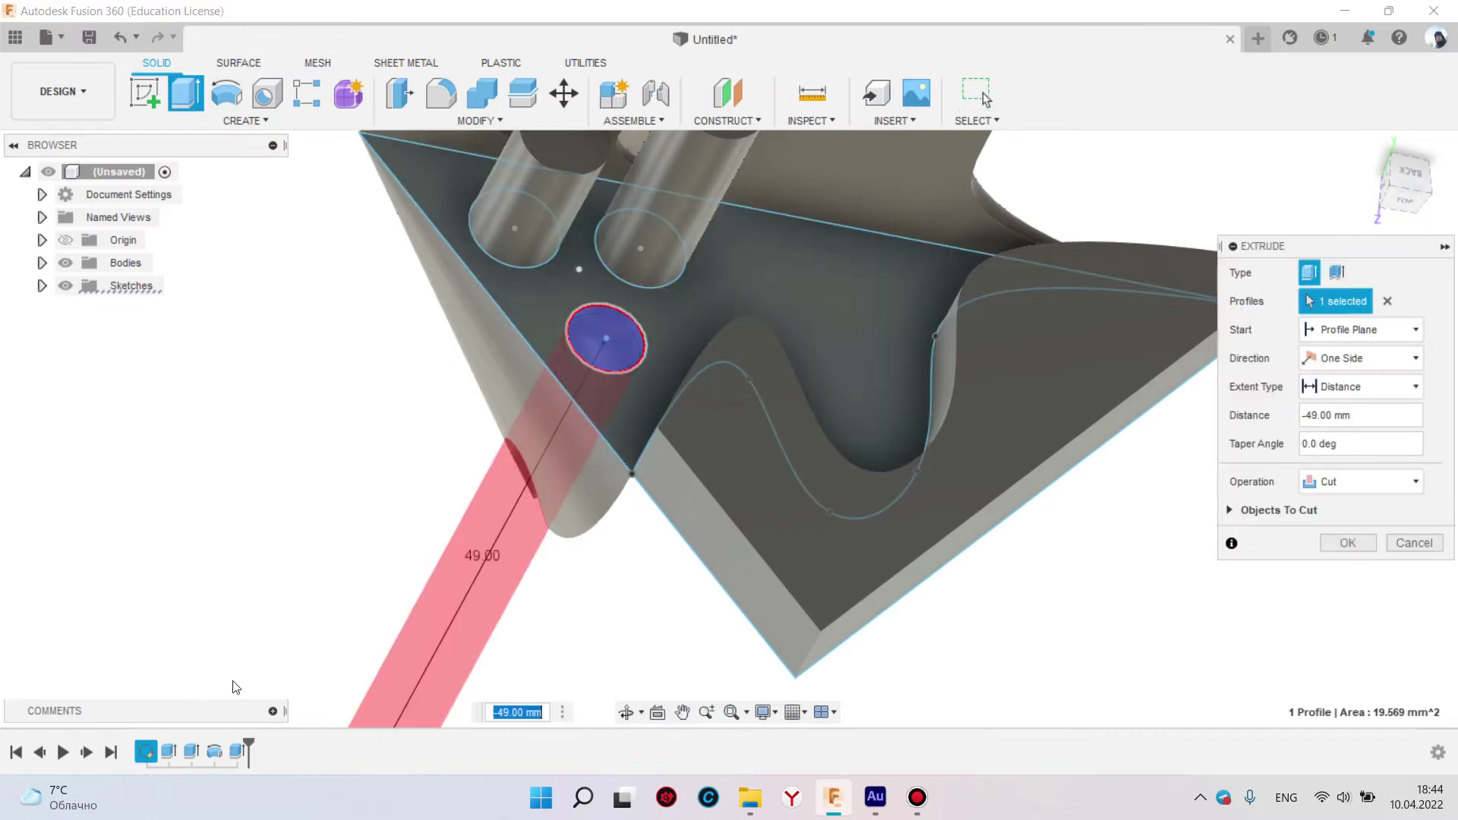
key(Return)
mouse_move(444, 527)
shift+middle_down()
mouse_move(427, 528)
mouse_move(482, 564)
mouse_move(459, 527)
mouse_move(449, 544)
mouse_move(463, 528)
mouse_move(452, 485)
mouse_move(532, 404)
mouse_move(700, 480)
mouse_move(697, 466)
shift+middle_up()
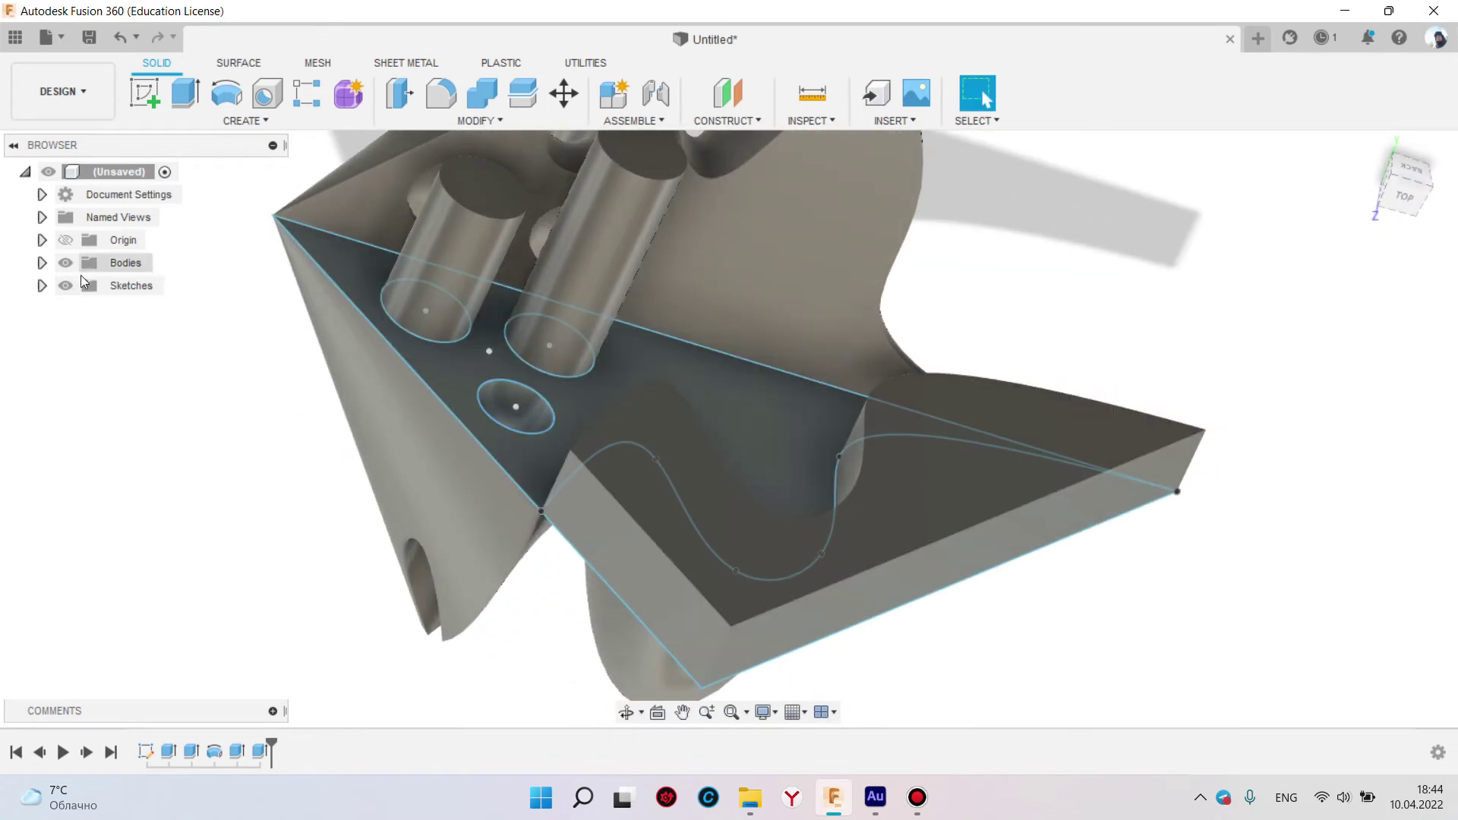
Hide Sketch1 and orbit around to review the model
click(81, 309)
mouse_move(668, 413)
shift+middle_down()
mouse_move(605, 488)
mouse_move(631, 348)
mouse_move(579, 430)
mouse_move(593, 559)
shift+middle_up()
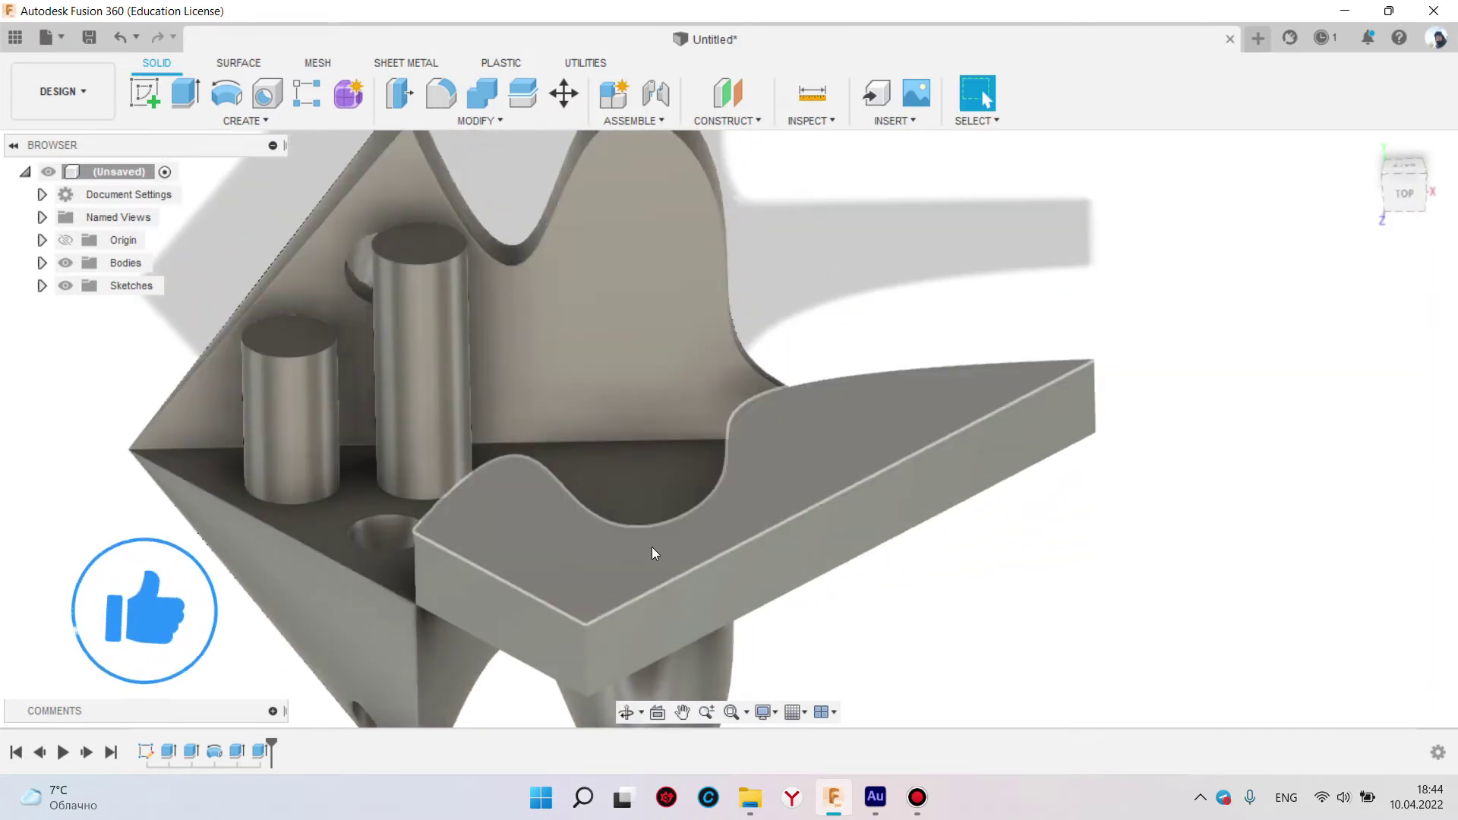
middle_drag(651, 547, 626, 498)
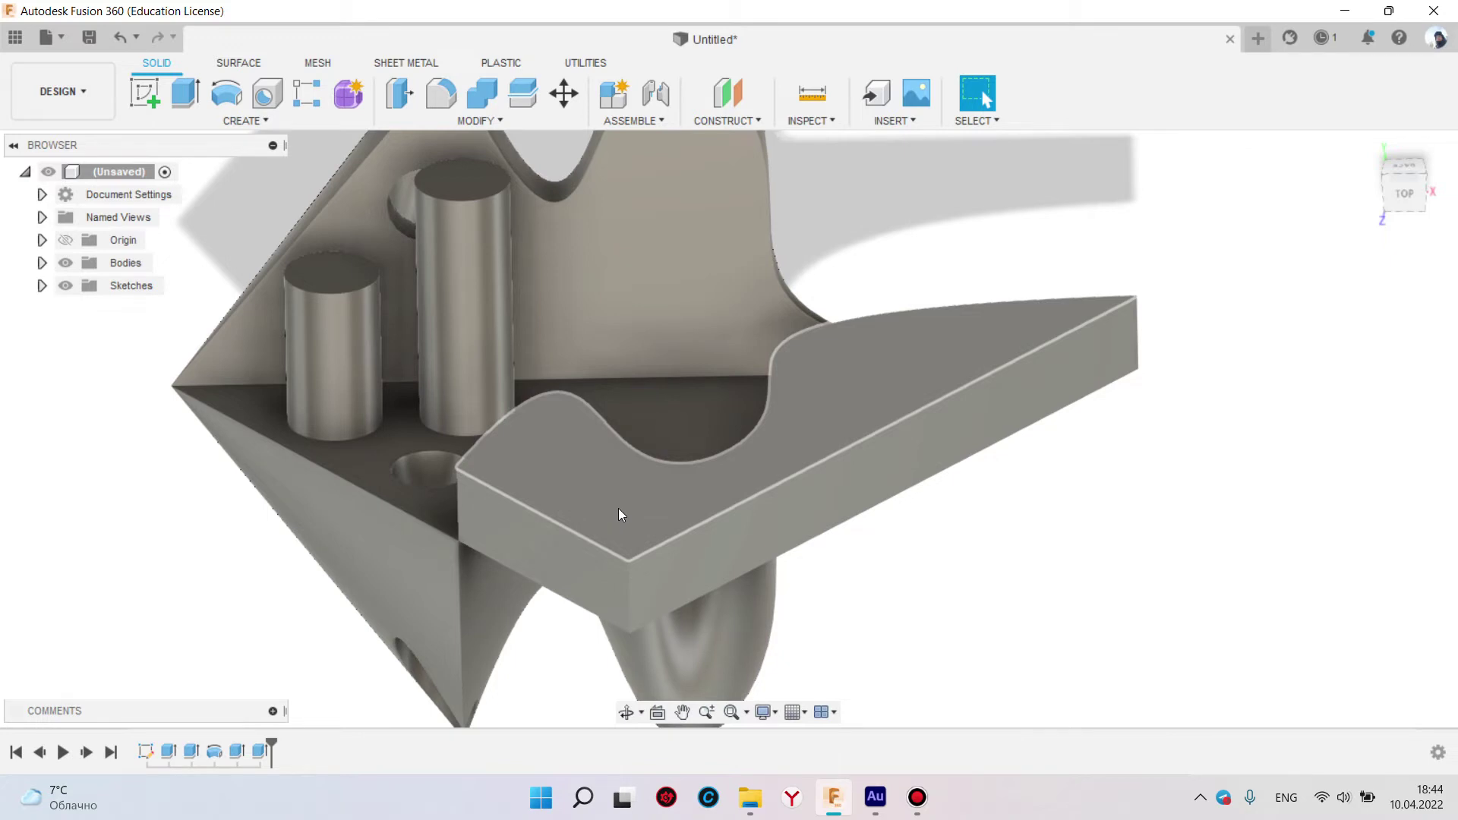
mouse_move(569, 390)
shift+middle_down()
mouse_move(655, 444)
mouse_move(673, 414)
mouse_move(659, 454)
shift+middle_up()
mouse_move(649, 489)
shift+middle_down()
mouse_move(612, 433)
mouse_move(586, 498)
mouse_move(725, 576)
mouse_move(611, 399)
shift+middle_up()
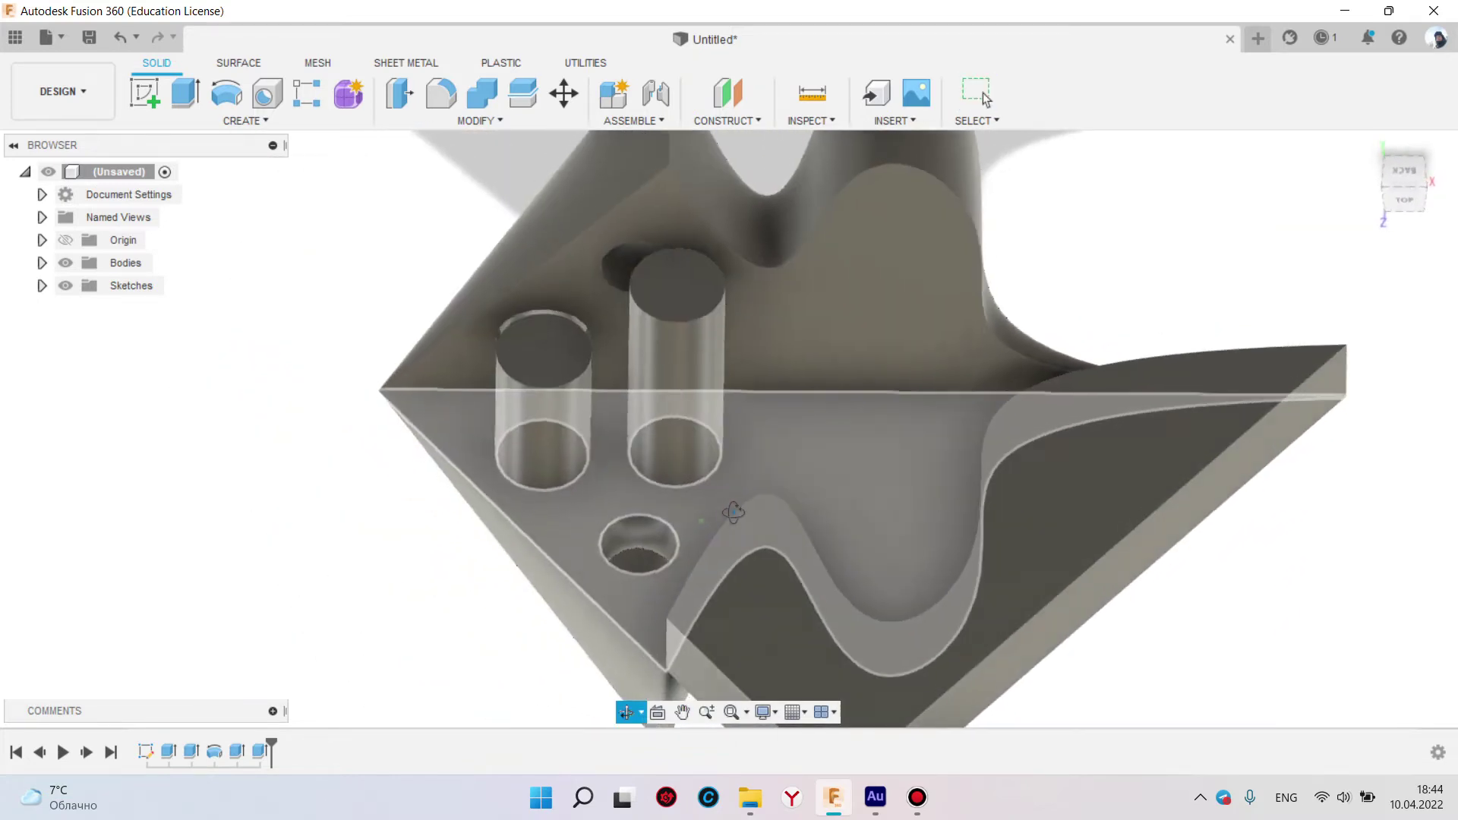
Fillet the shorter cylinder's top edge with a 2 mm radius
key(f)
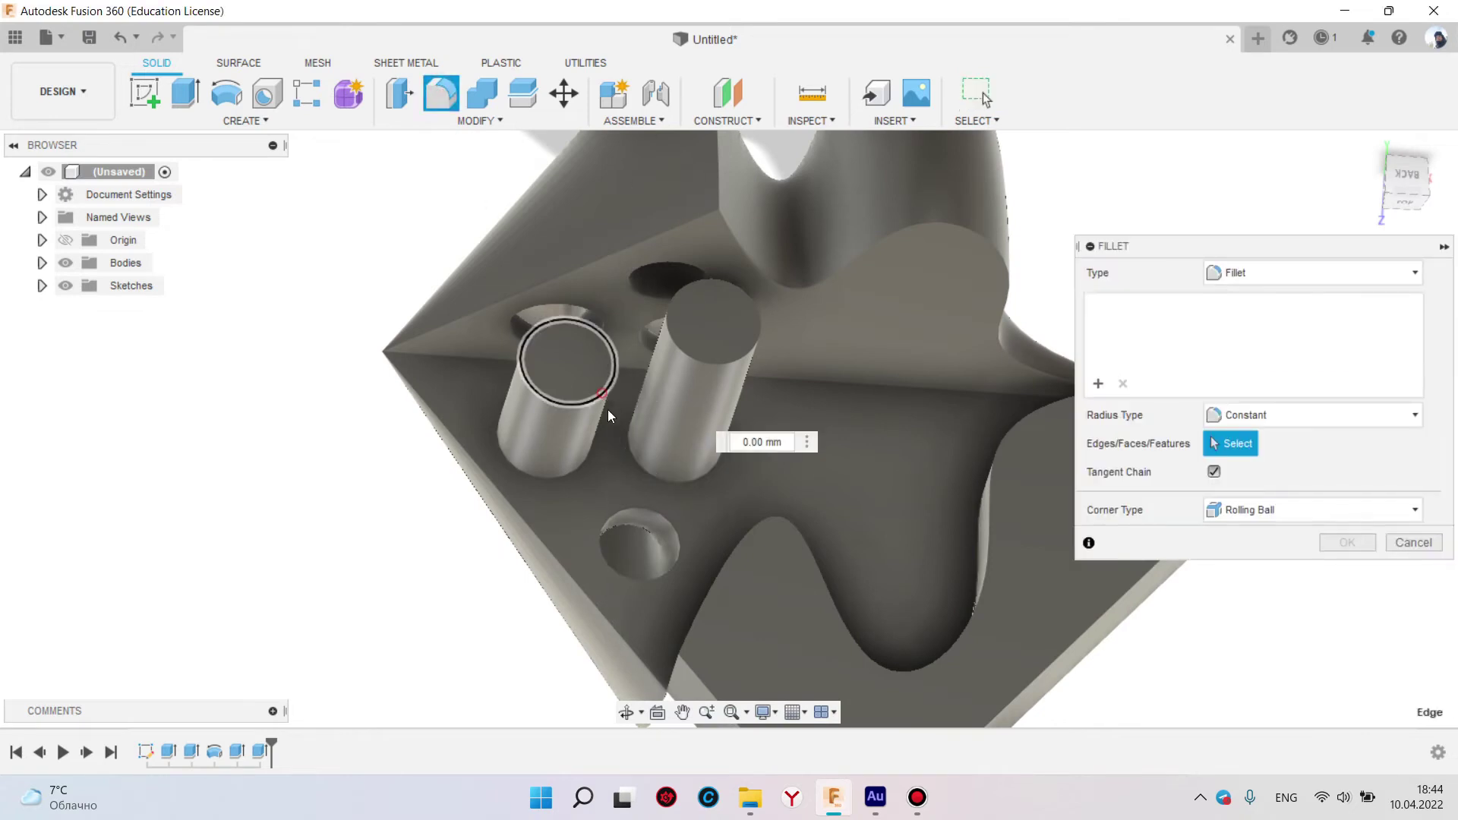
click(605, 400)
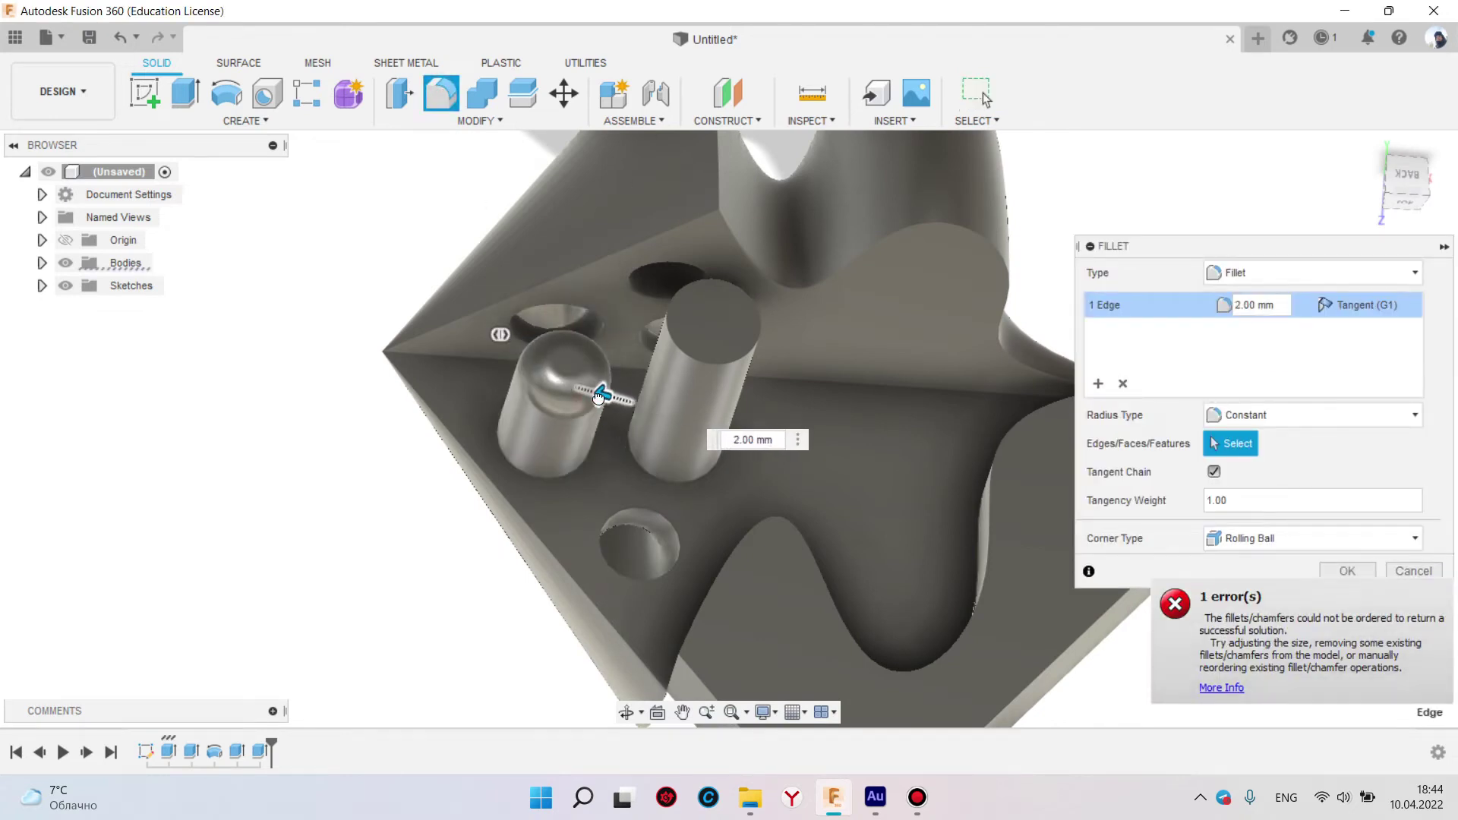
key(Return)
shift+middle_drag(771, 343, 462, 144)
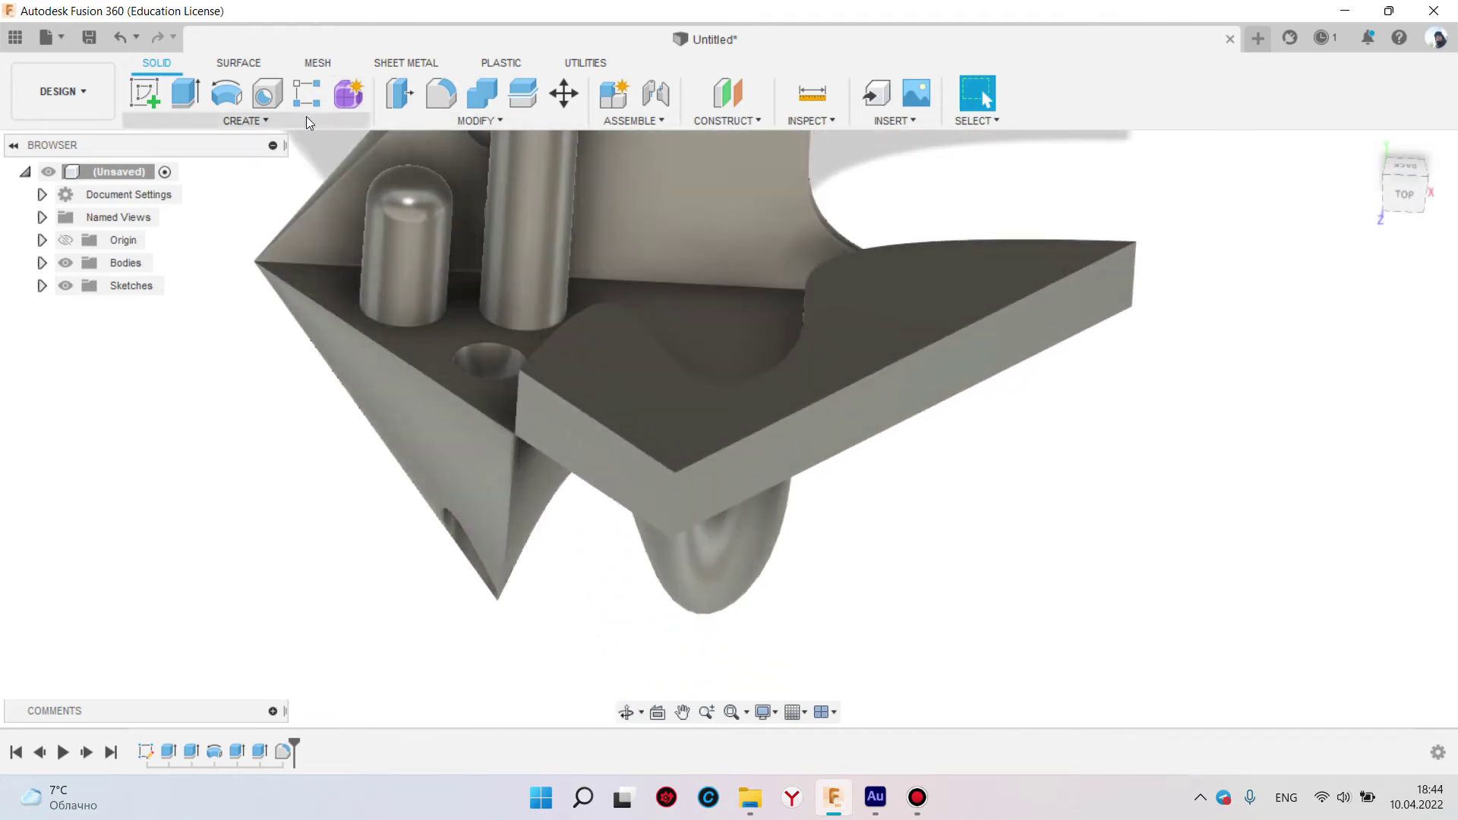
click(265, 120)
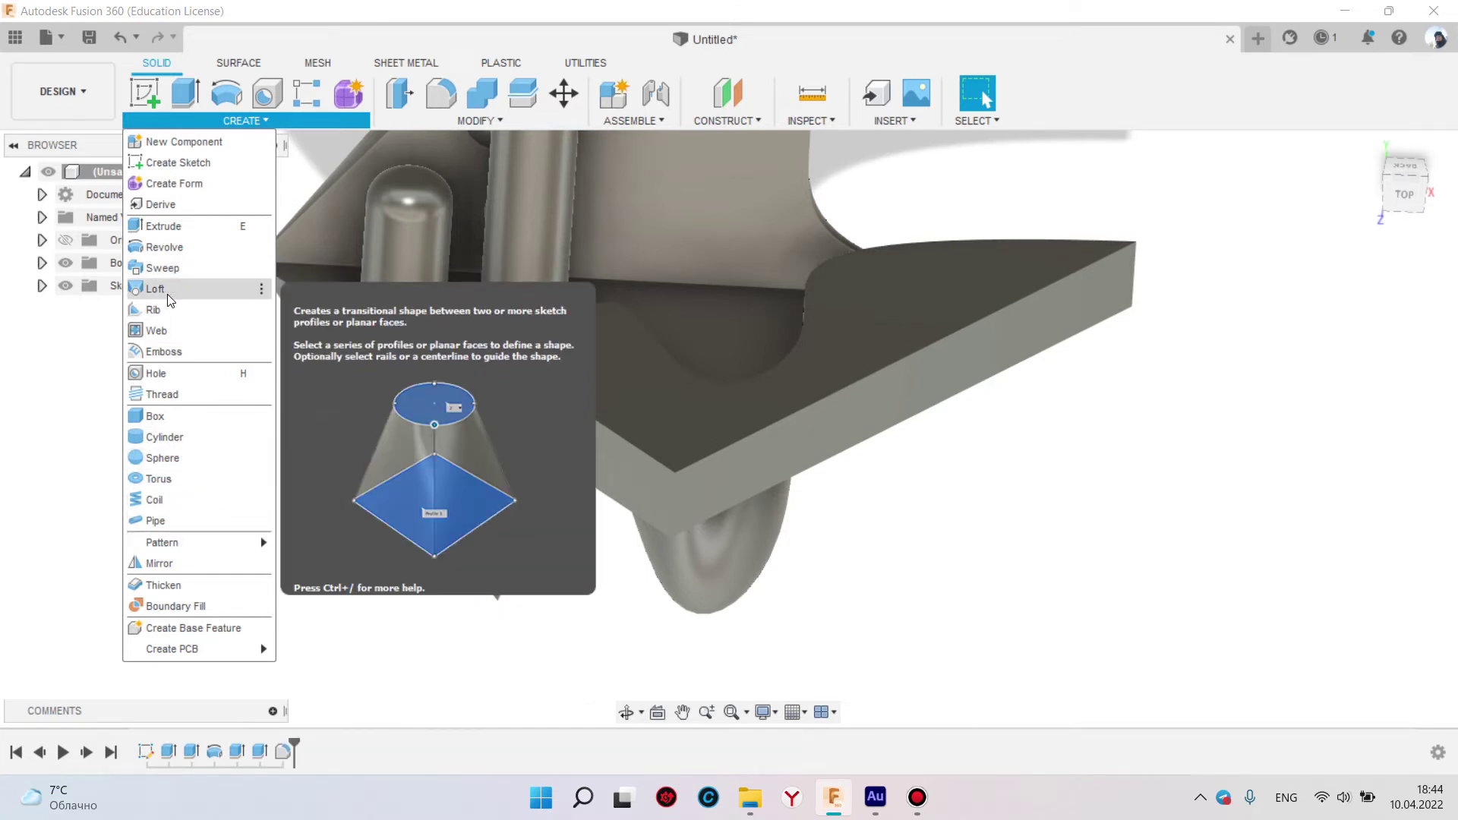
Shell the slab through its end face with 1 mm inside thickness
click(495, 123)
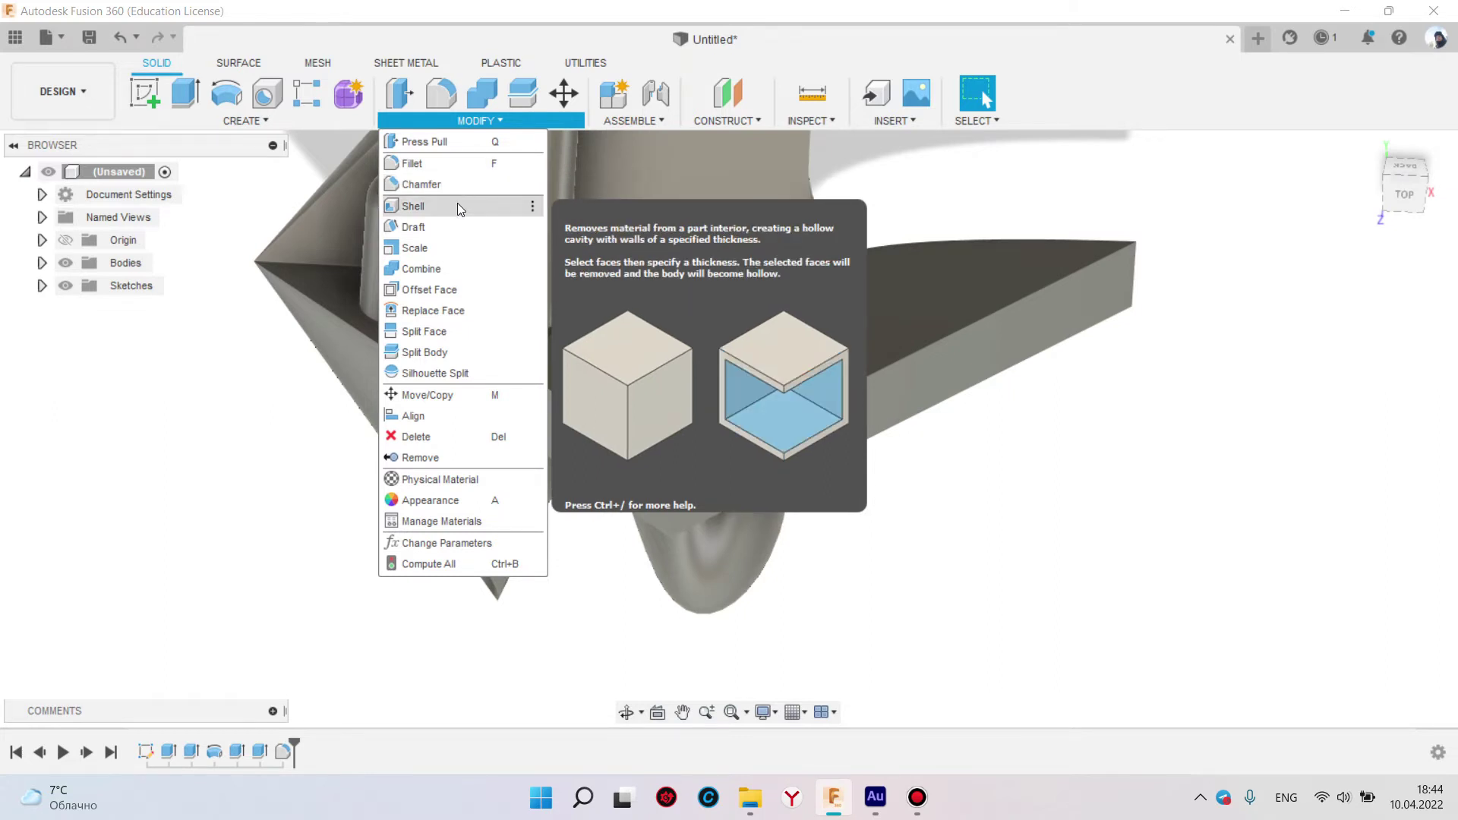
click(457, 205)
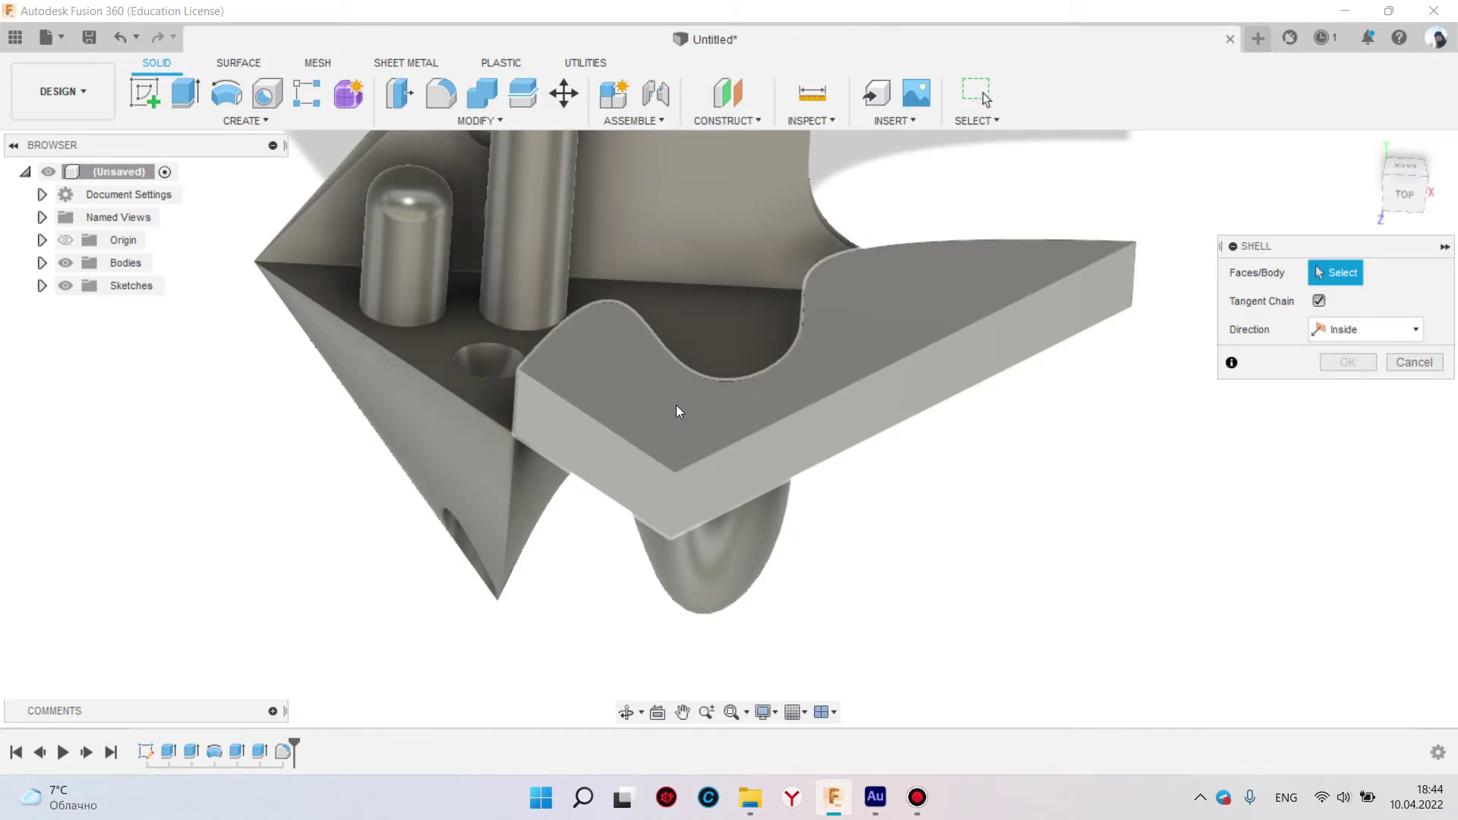
click(617, 450)
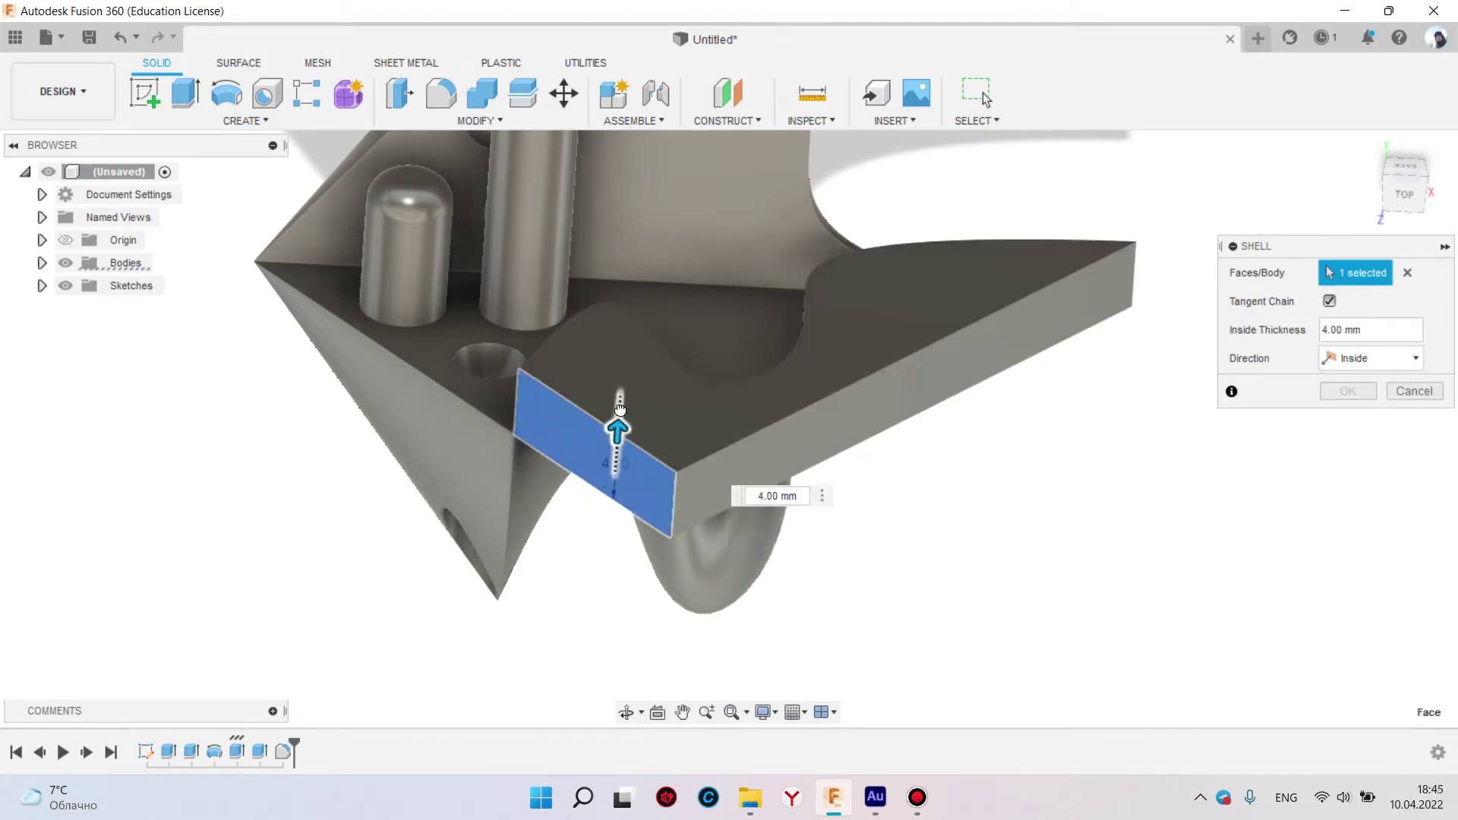
drag(620, 453, 618, 475)
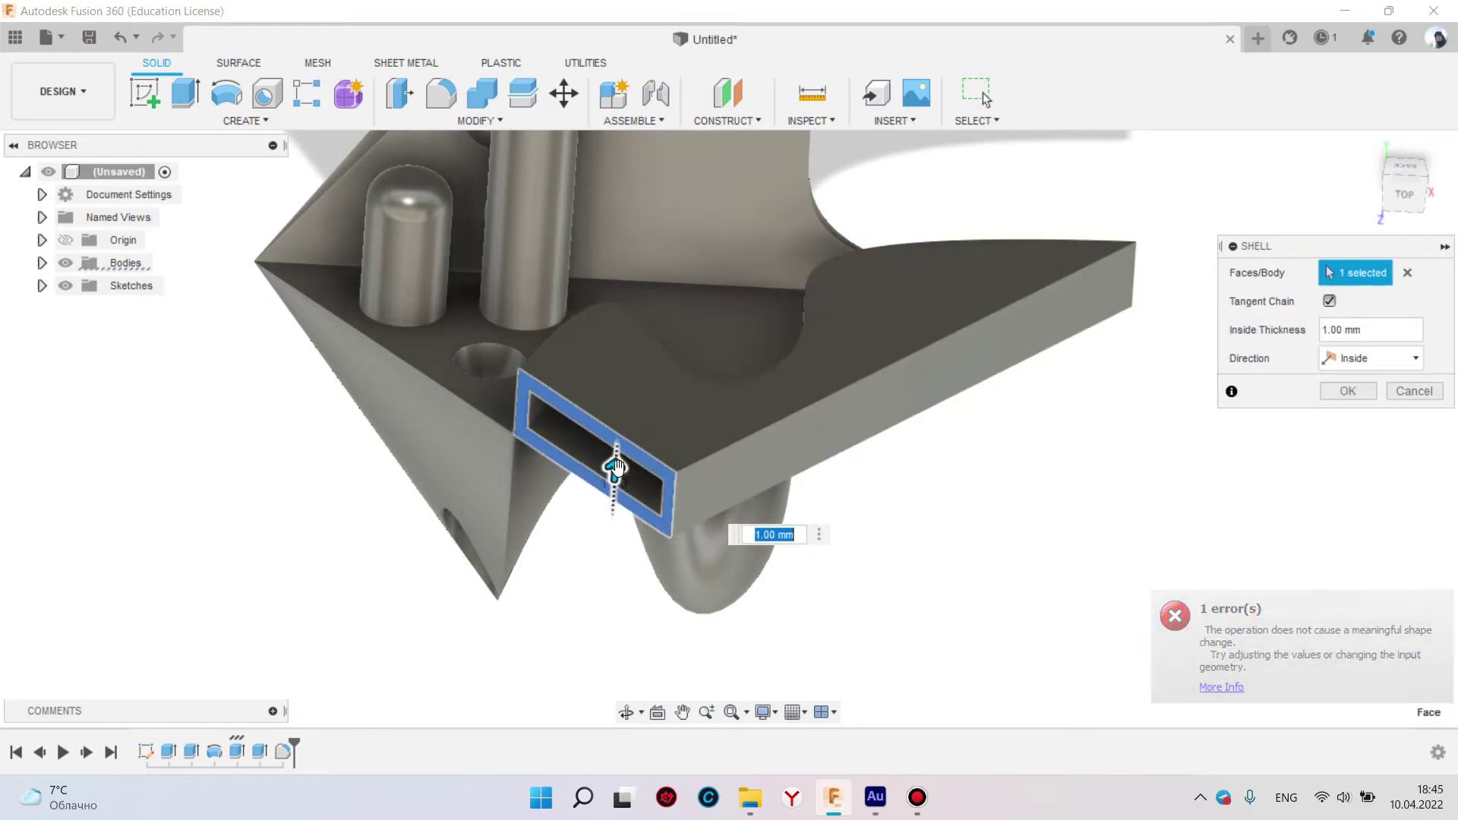
key(Return)
Reopen the shell feature to review it, then cancel without changes
mouse_move(618, 476)
shift+middle_down()
mouse_move(758, 374)
mouse_move(807, 365)
mouse_move(287, 794)
shift+middle_up()
double_click(305, 752)
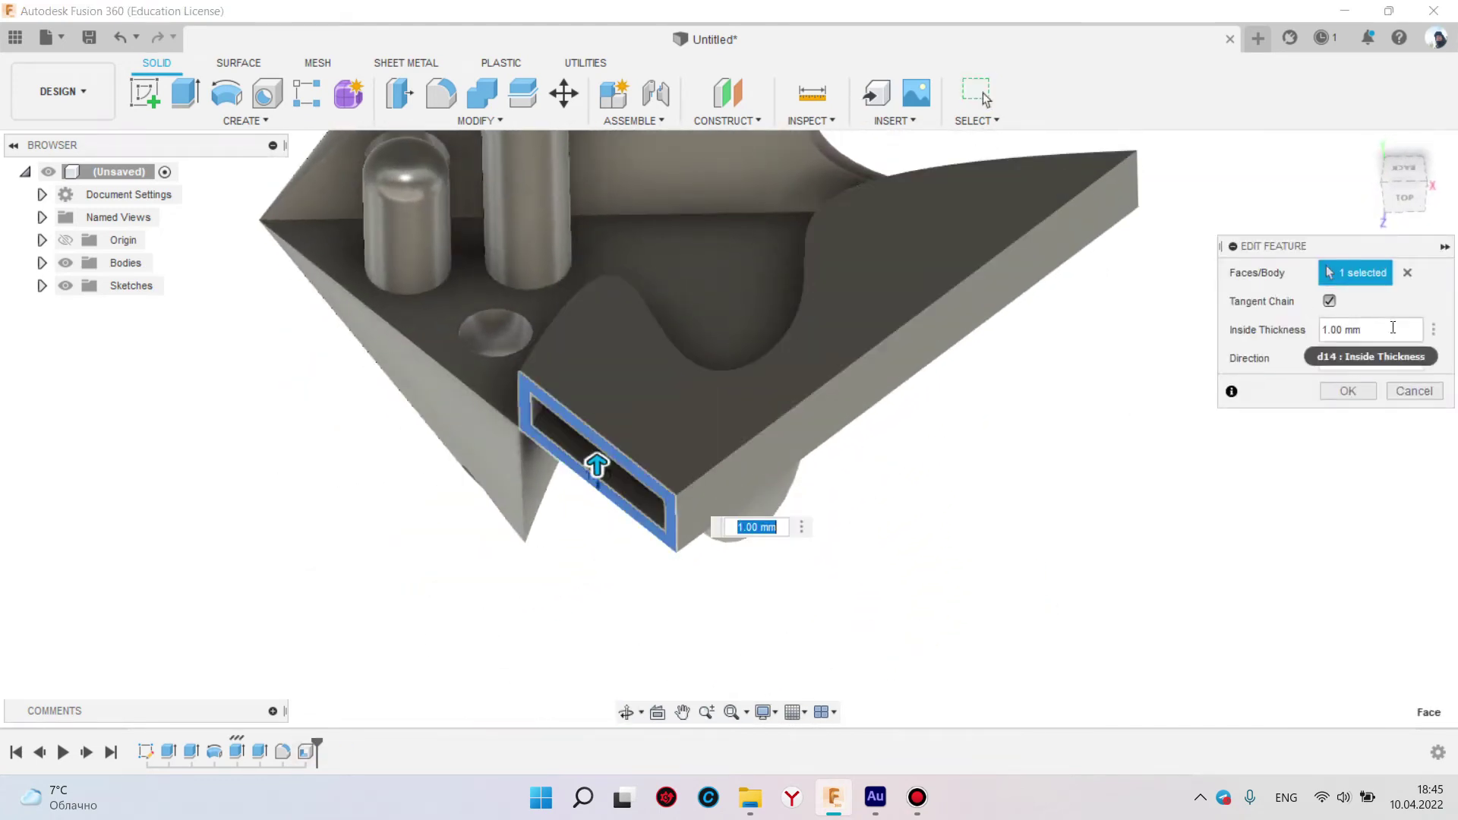
click(1414, 390)
middle_drag(466, 395, 481, 418)
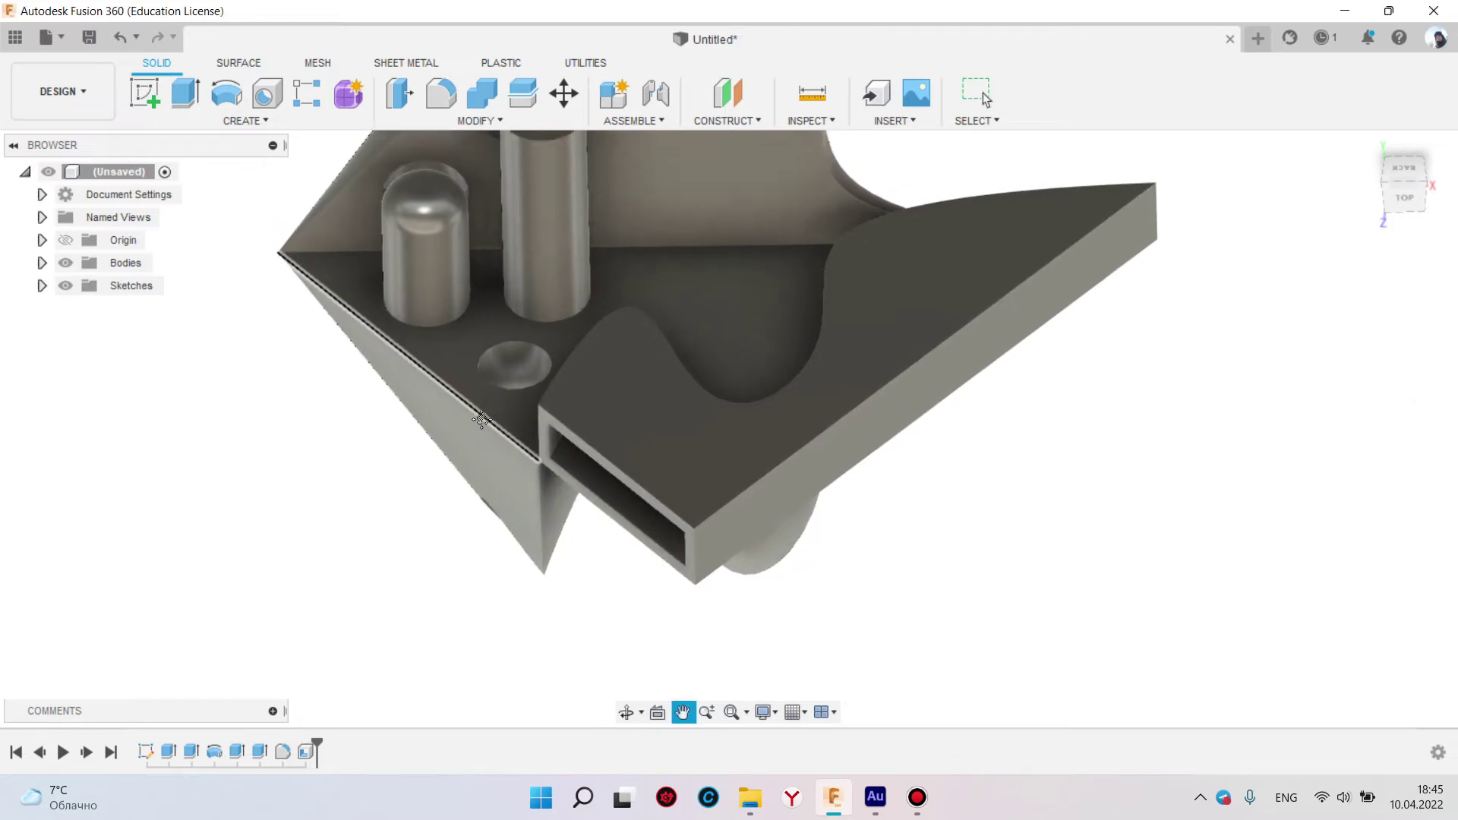
click(471, 122)
mouse_move(425, 331)
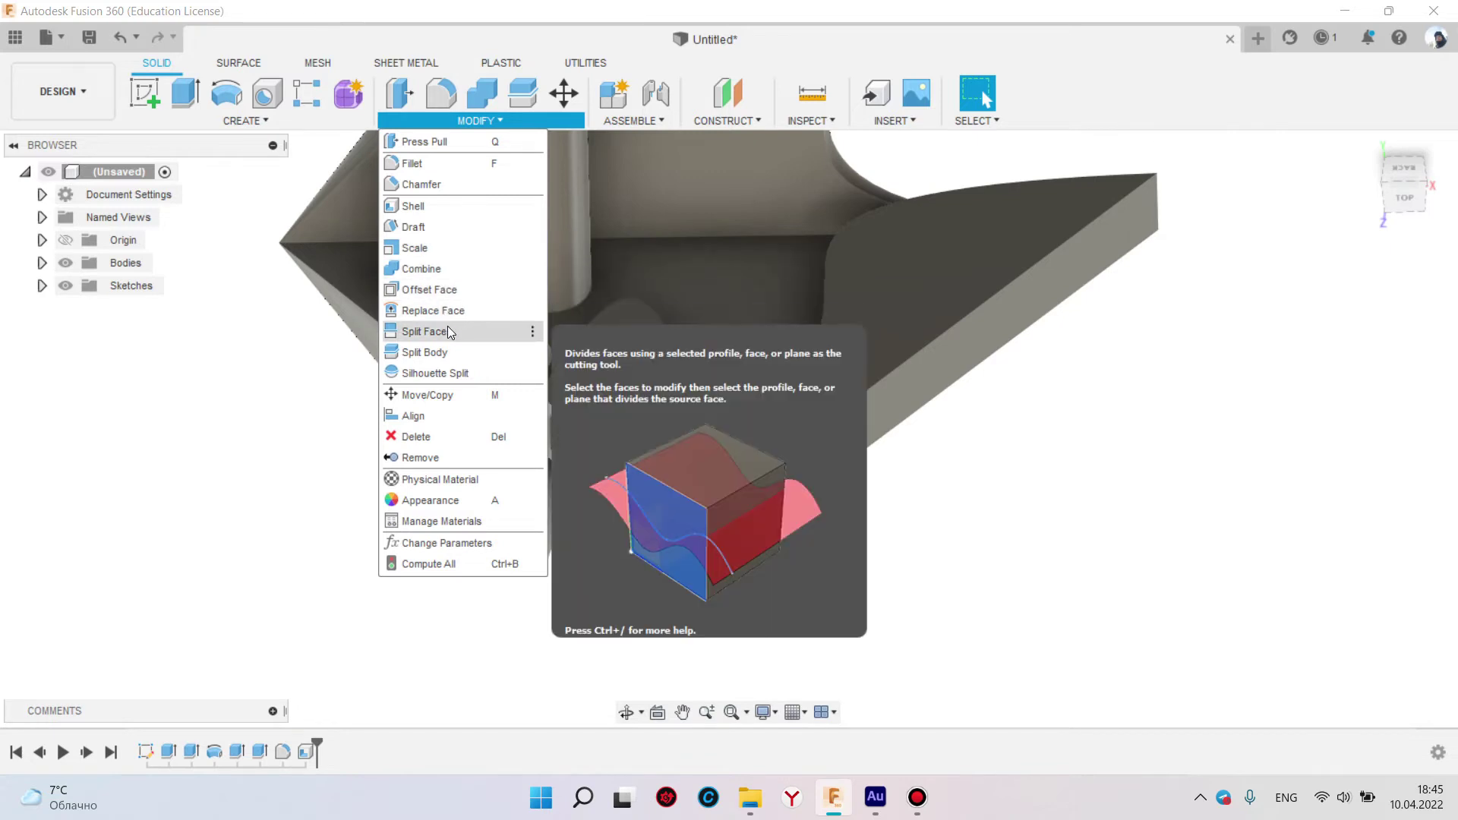
Start a Split Face on the top face, then cancel it unapplied
click(448, 332)
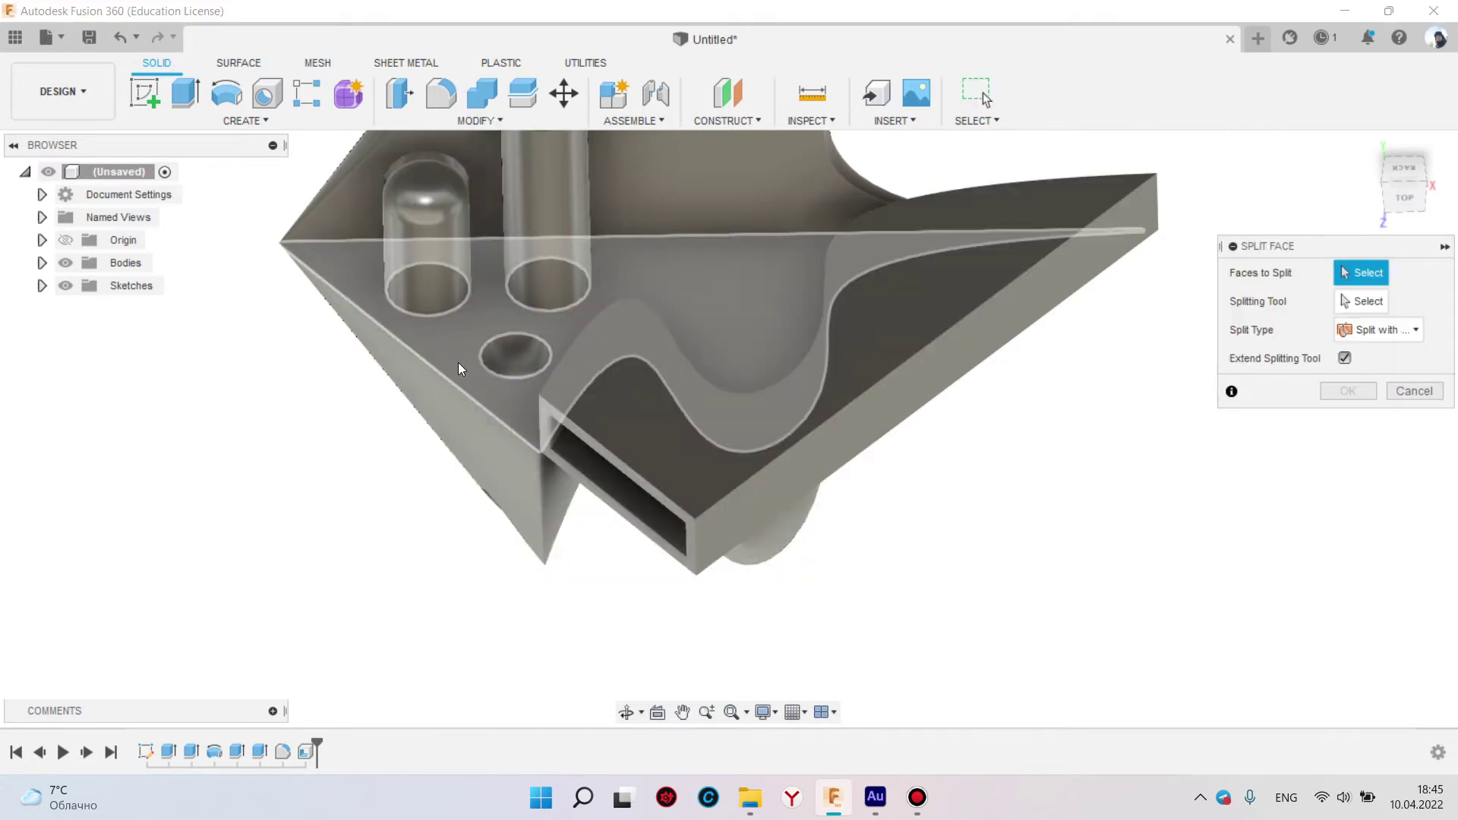
click(545, 361)
shift+middle_drag(545, 361, 522, 311)
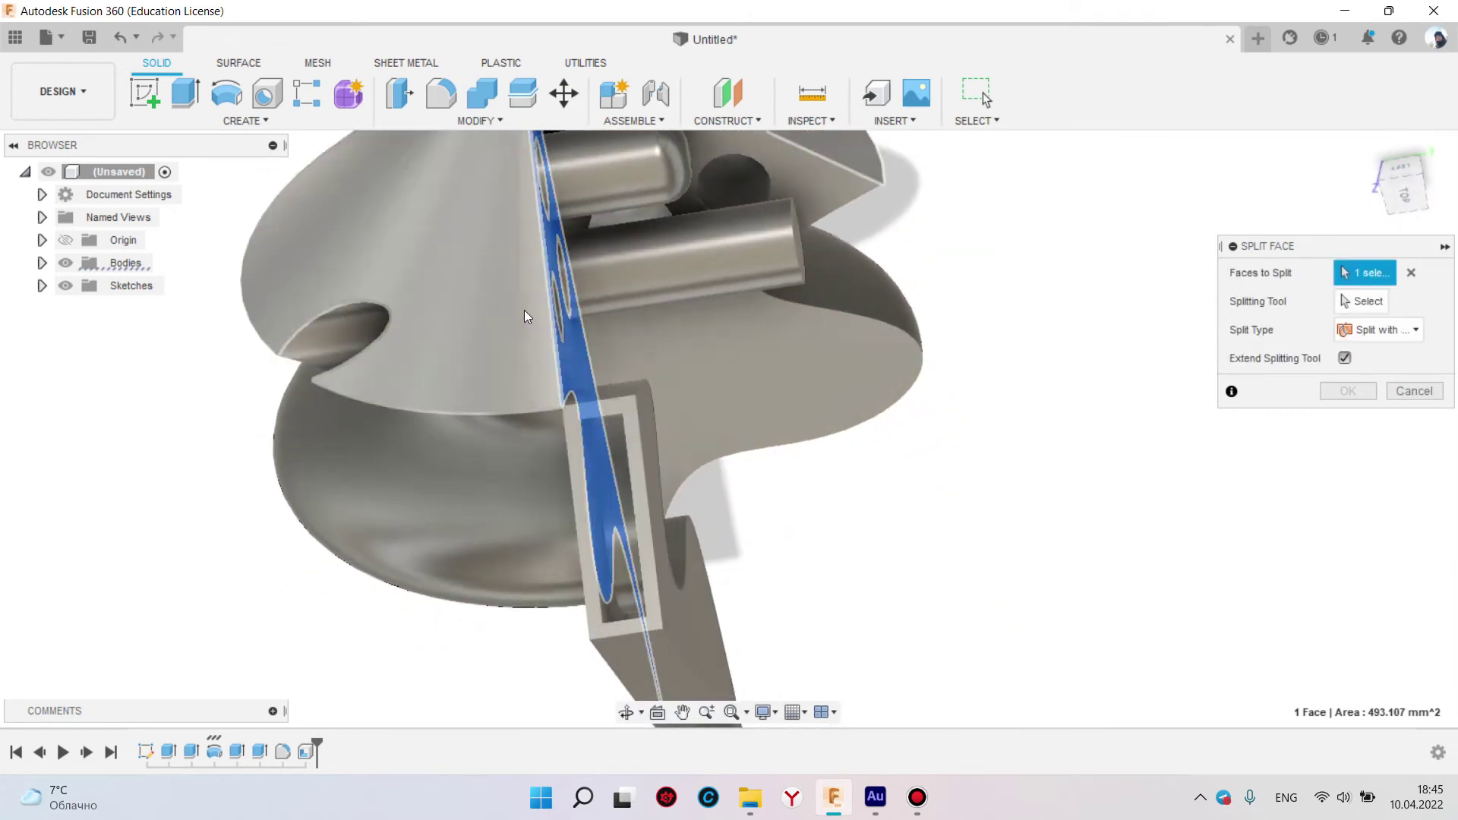
key(Escape)
Glance at the Modify menu, orbit to another side, and show the workspace list
click(478, 122)
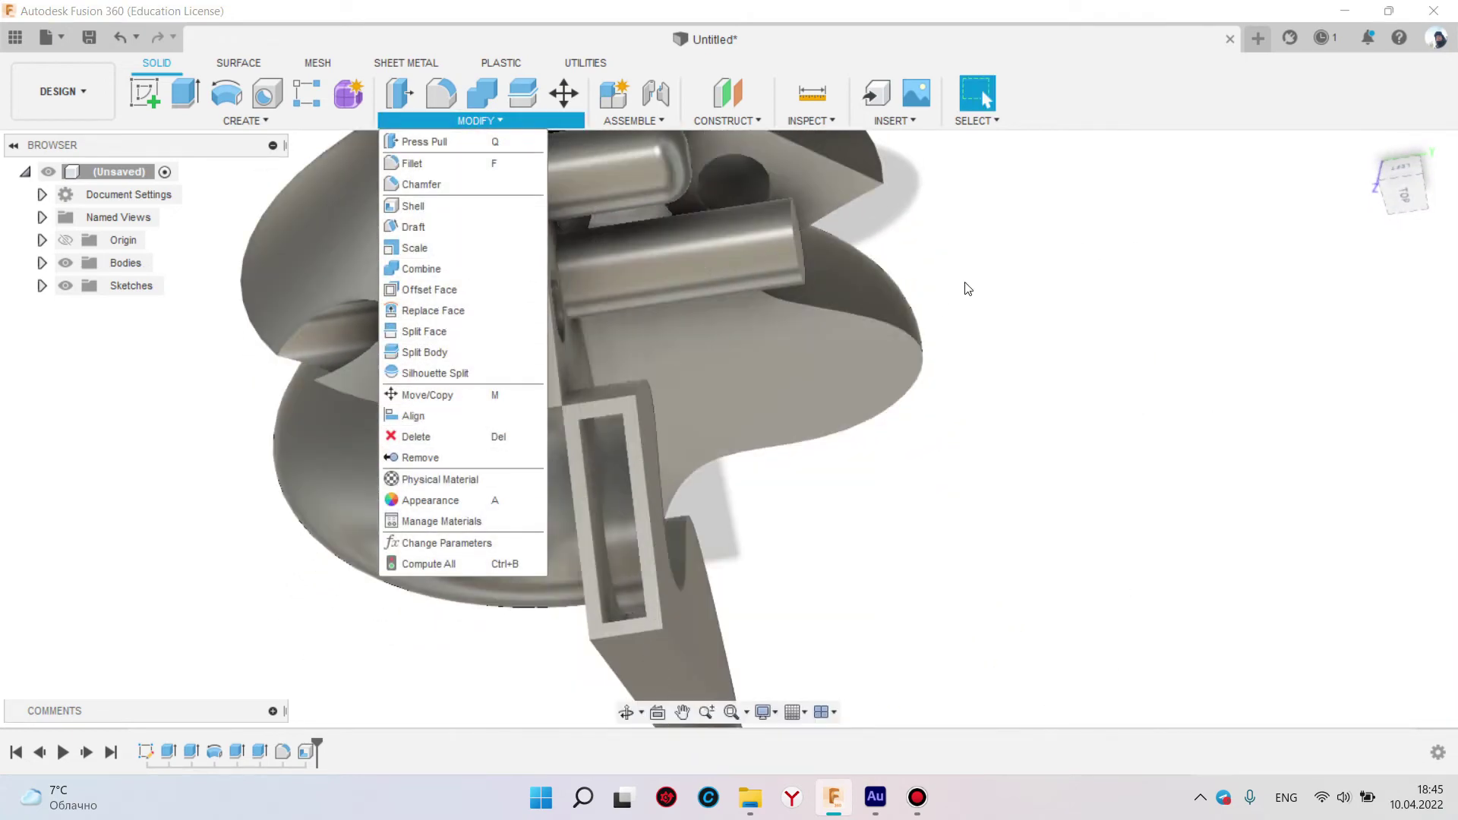
click(955, 327)
shift+middle_drag(958, 332, 772, 358)
click(63, 92)
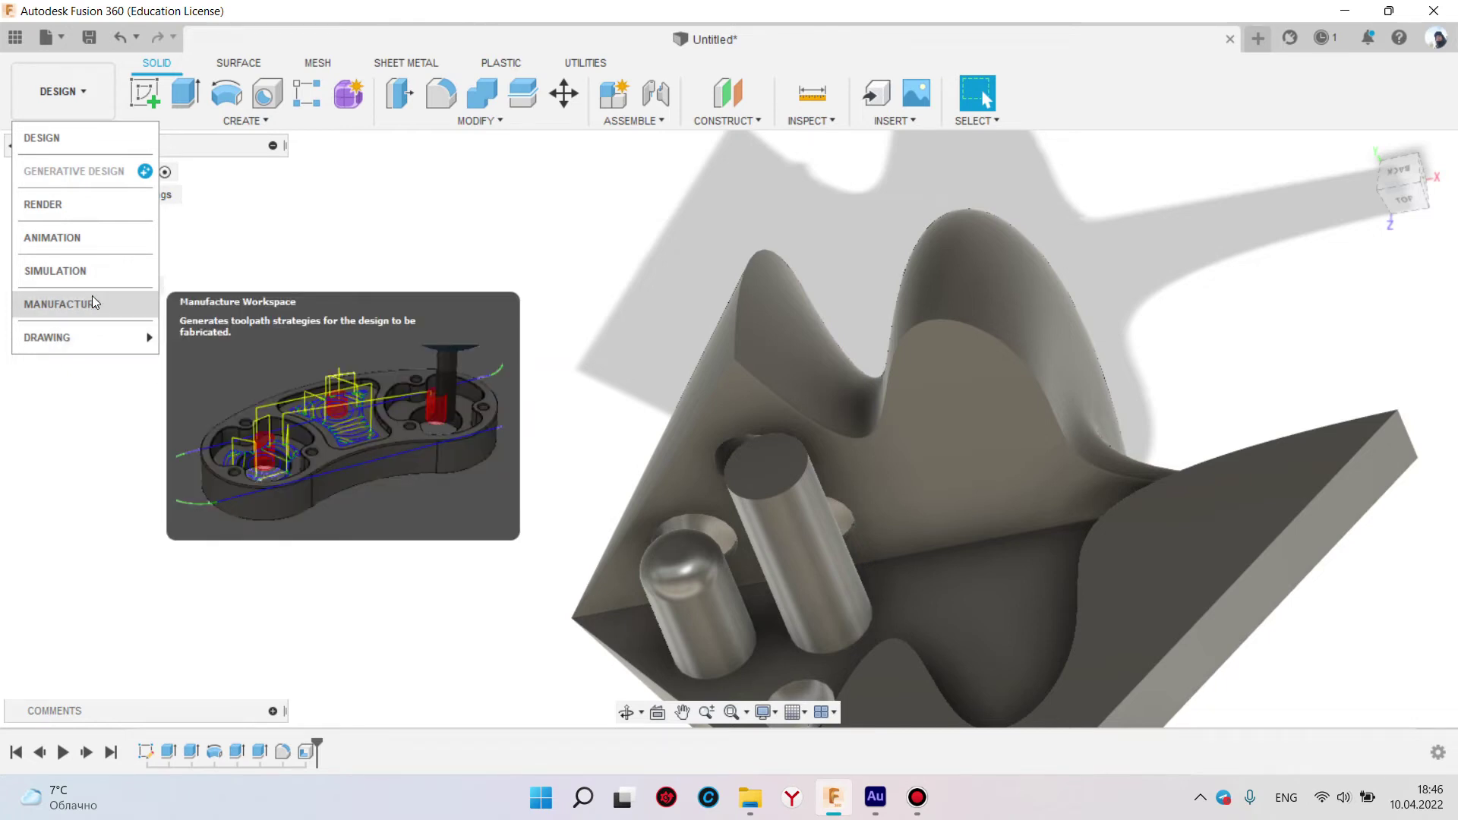
mouse_move(69, 337)
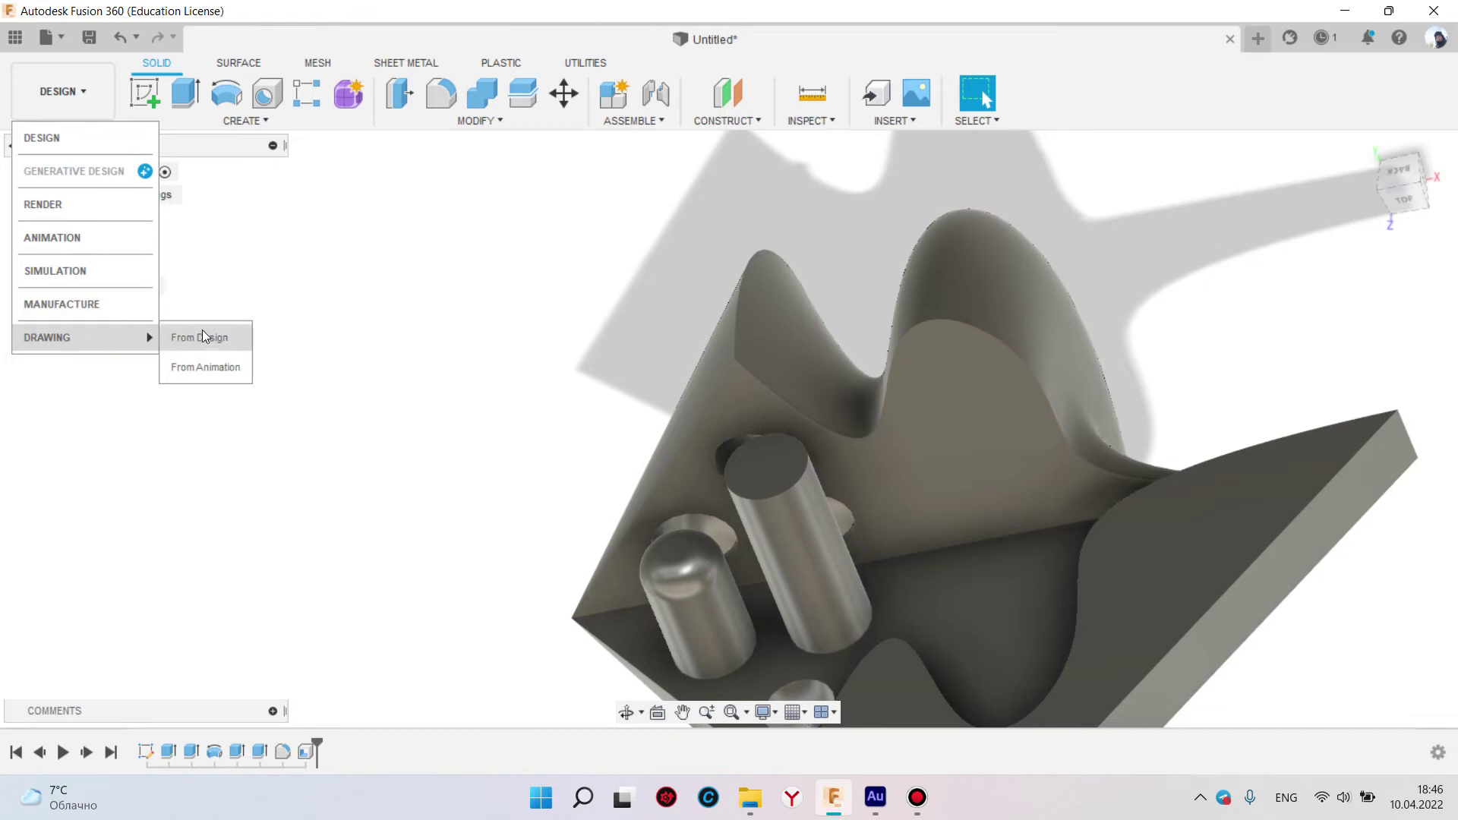
Dismiss the workspace list and pan and orbit to the underside, browsing Modify without changes
click(277, 266)
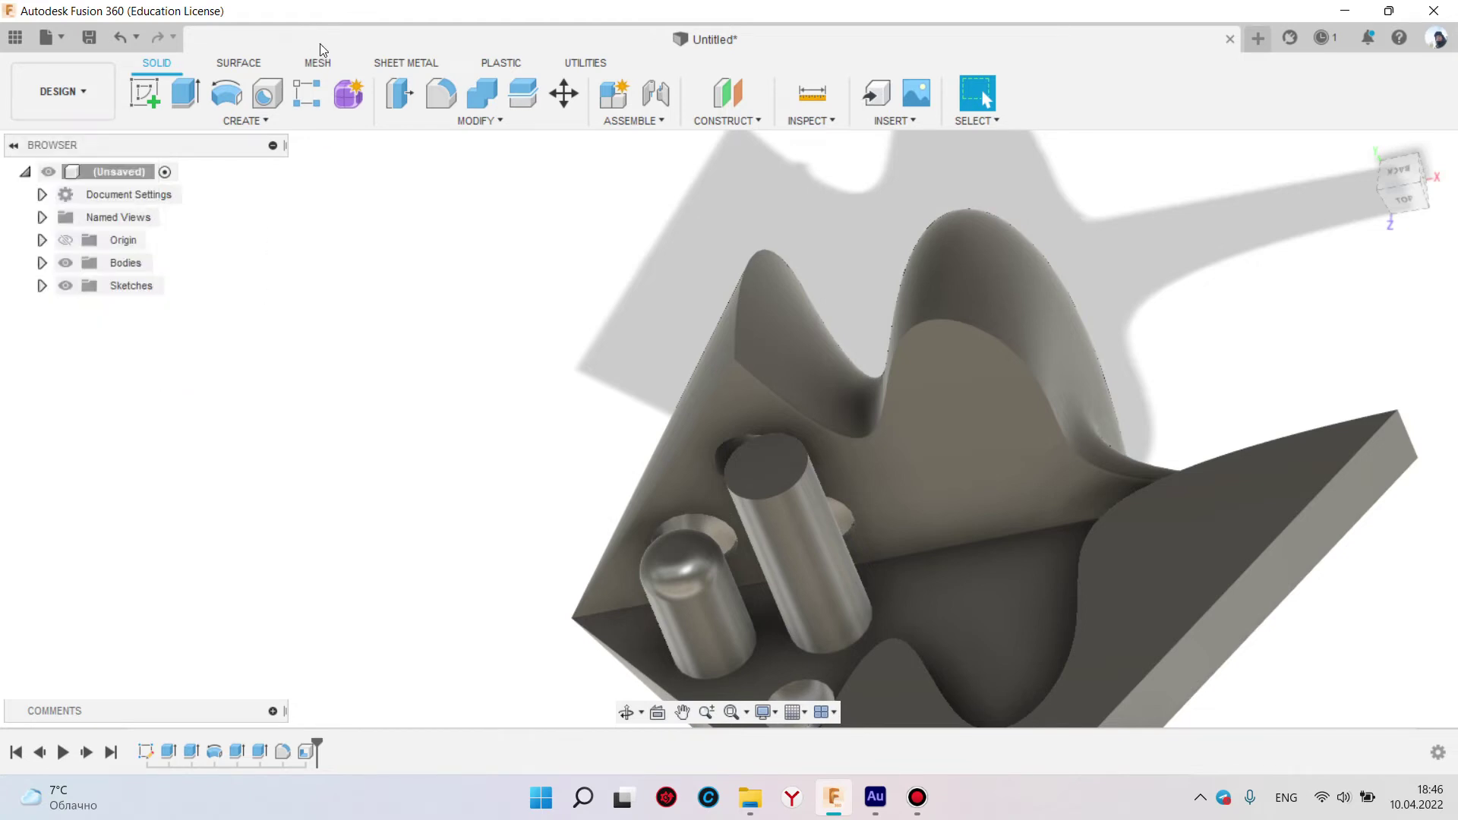
mouse_move(768, 480)
middle_down()
mouse_move(670, 344)
mouse_move(742, 249)
mouse_move(709, 322)
middle_up()
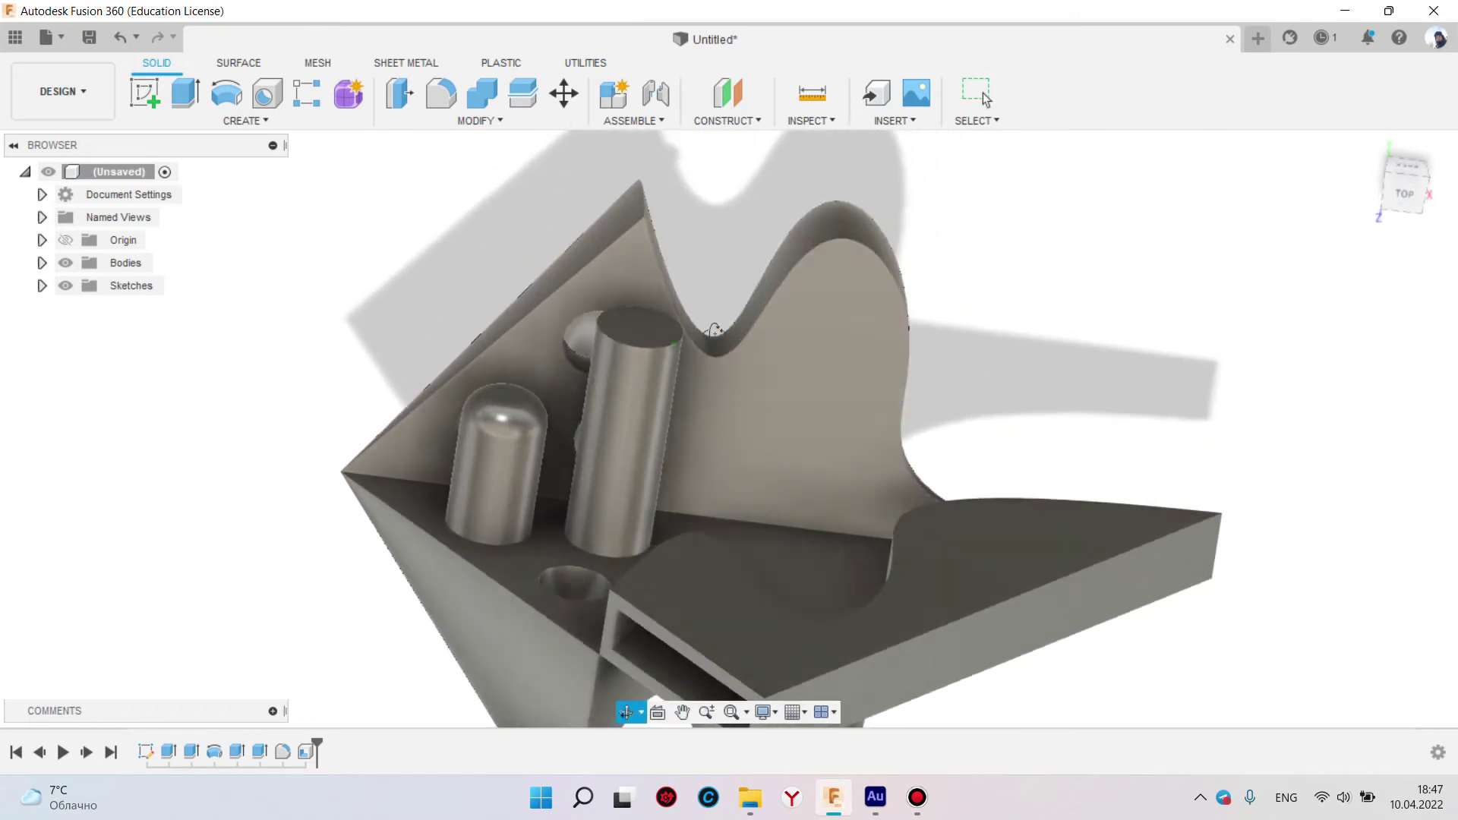
click(489, 117)
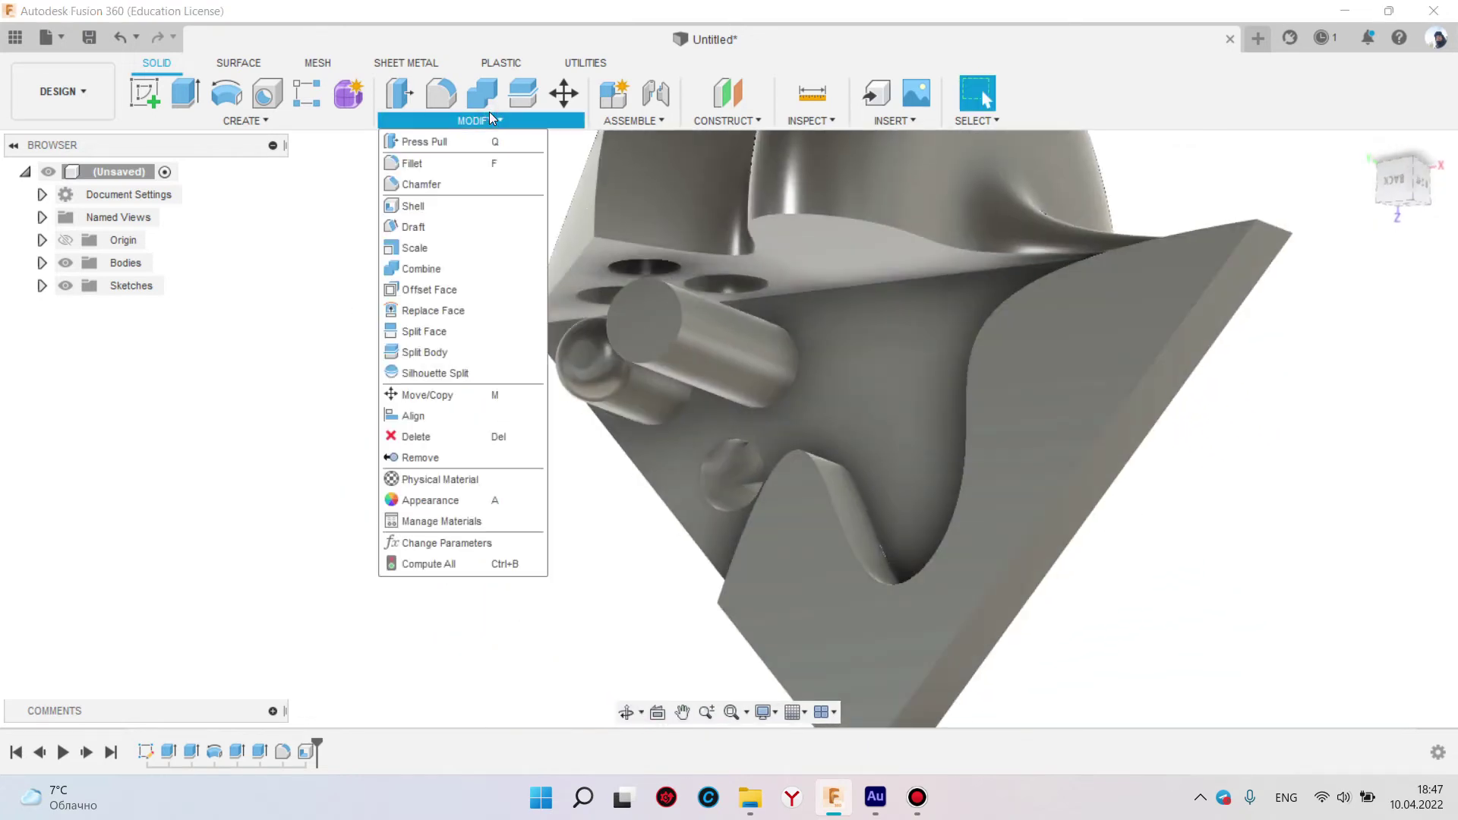
mouse_move(1016, 338)
middle_down()
mouse_move(994, 353)
mouse_move(976, 339)
mouse_move(809, 329)
middle_up()
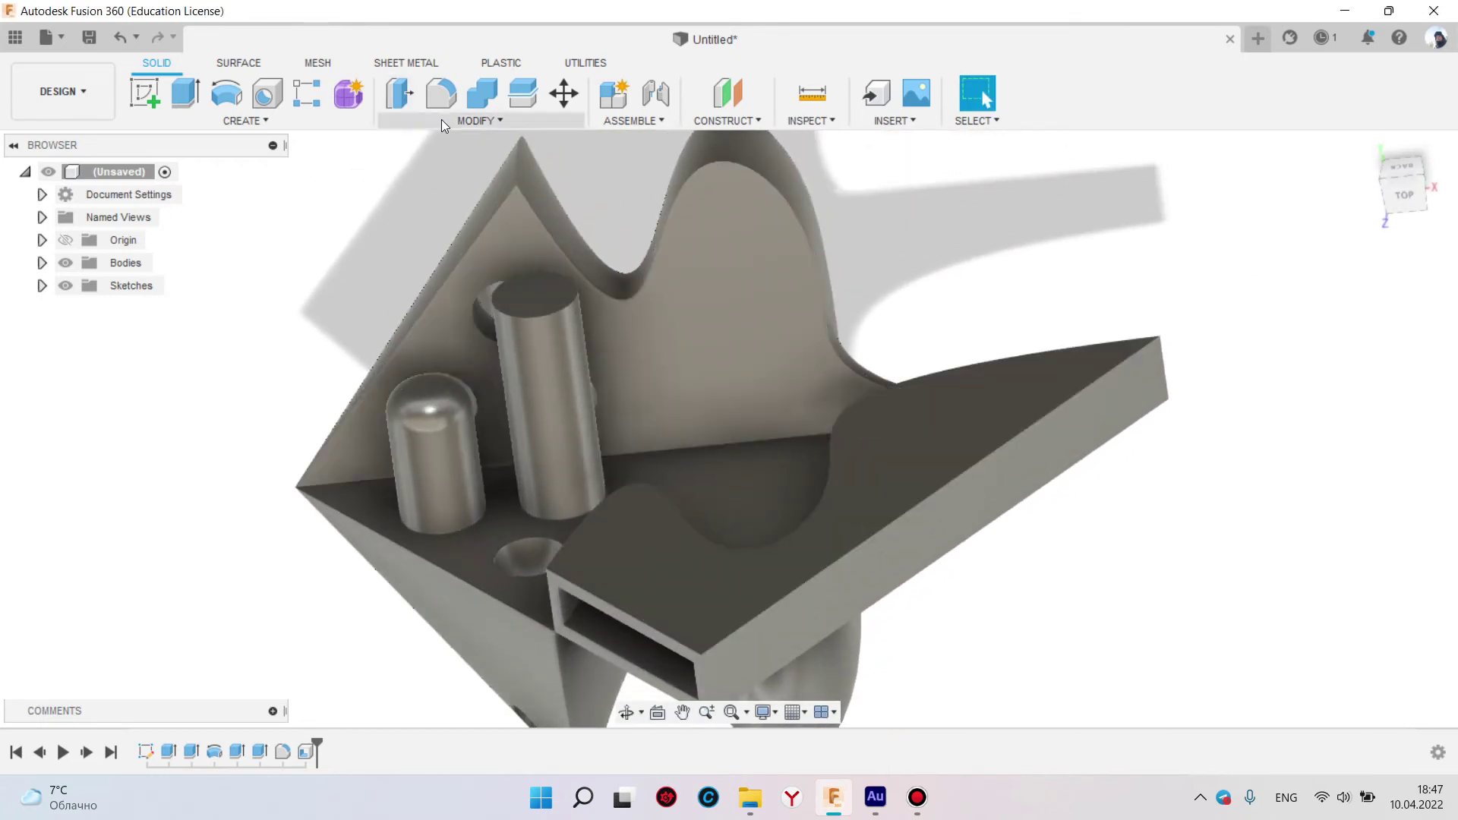
click(441, 119)
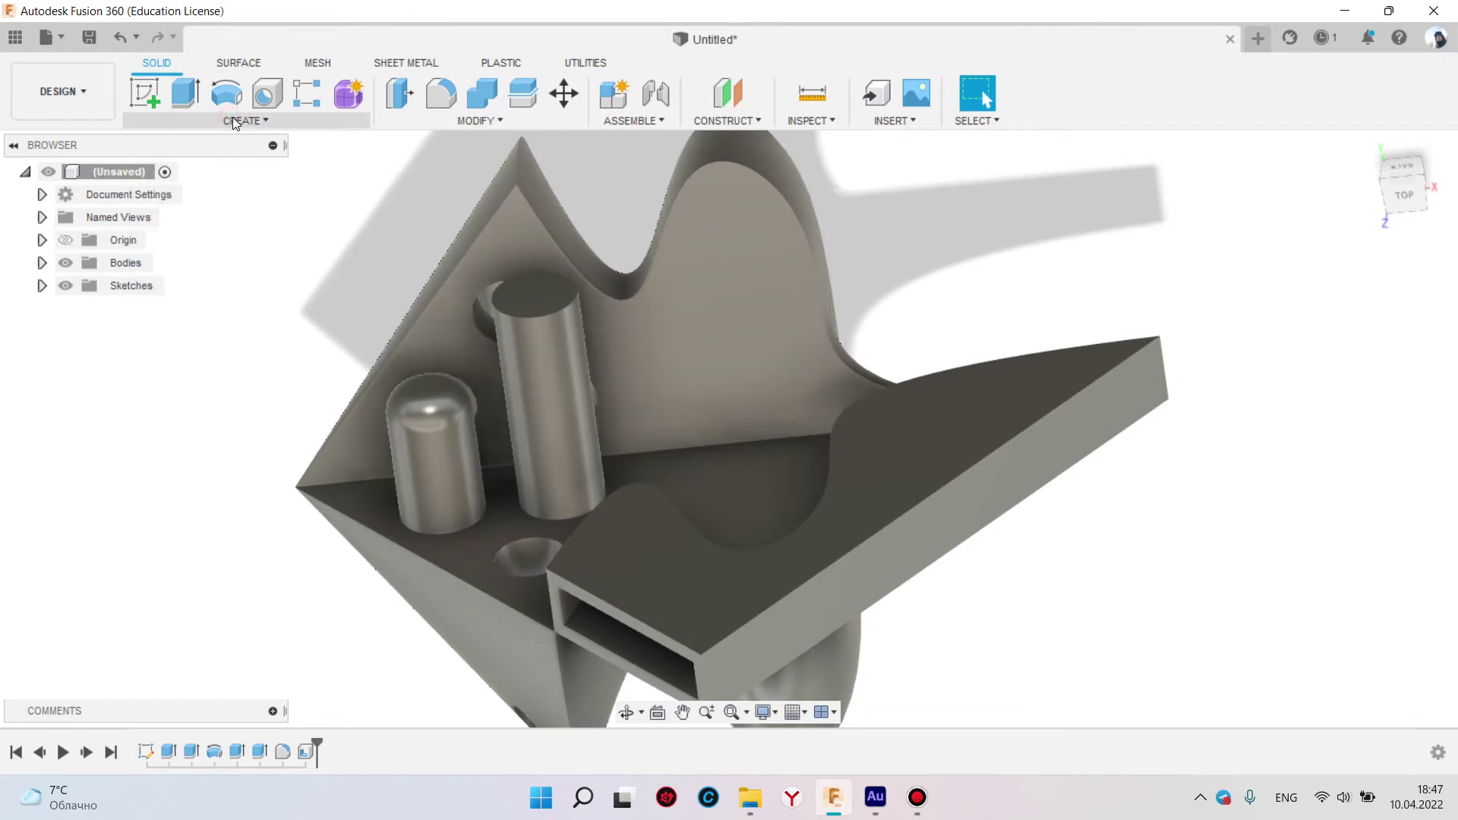
click(521, 122)
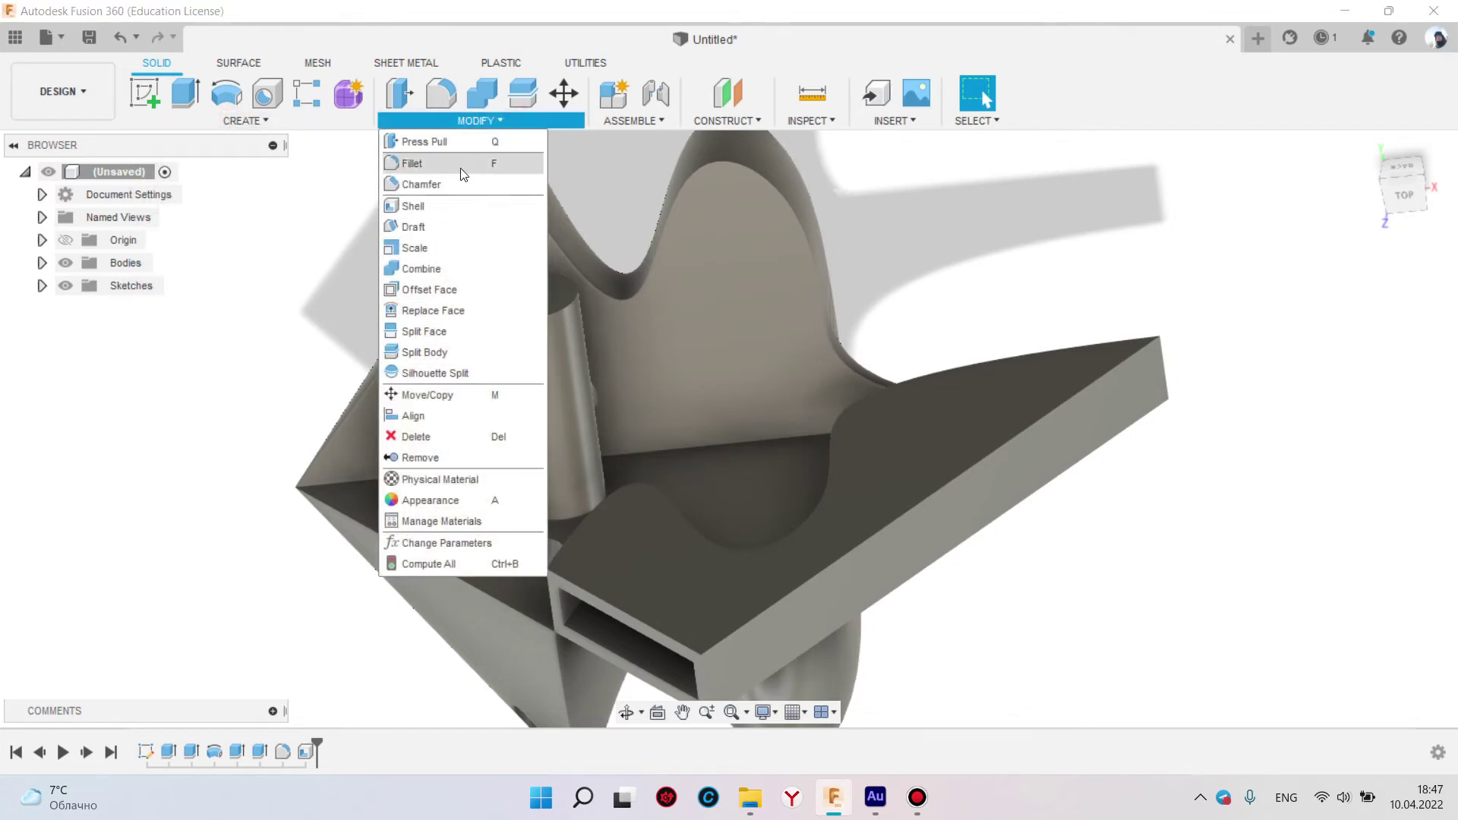
mouse_move(782, 353)
shift+middle_down()
mouse_move(911, 269)
mouse_move(1088, 475)
mouse_move(1028, 293)
mouse_move(992, 280)
mouse_move(1162, 309)
mouse_move(1214, 280)
mouse_move(1087, 231)
shift+middle_up()
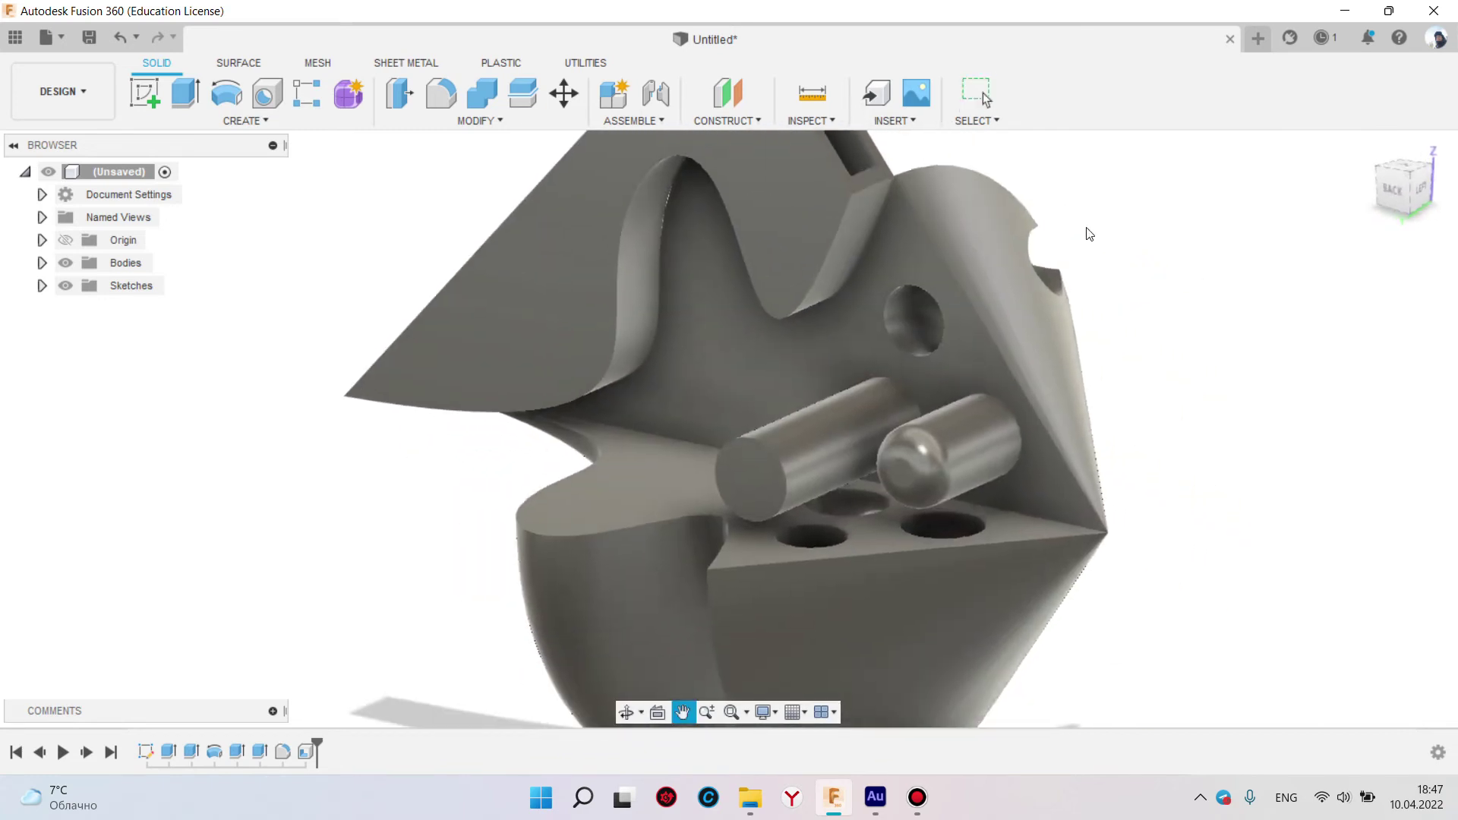
Create a new sketch on the back triangular face
click(742, 119)
click(263, 125)
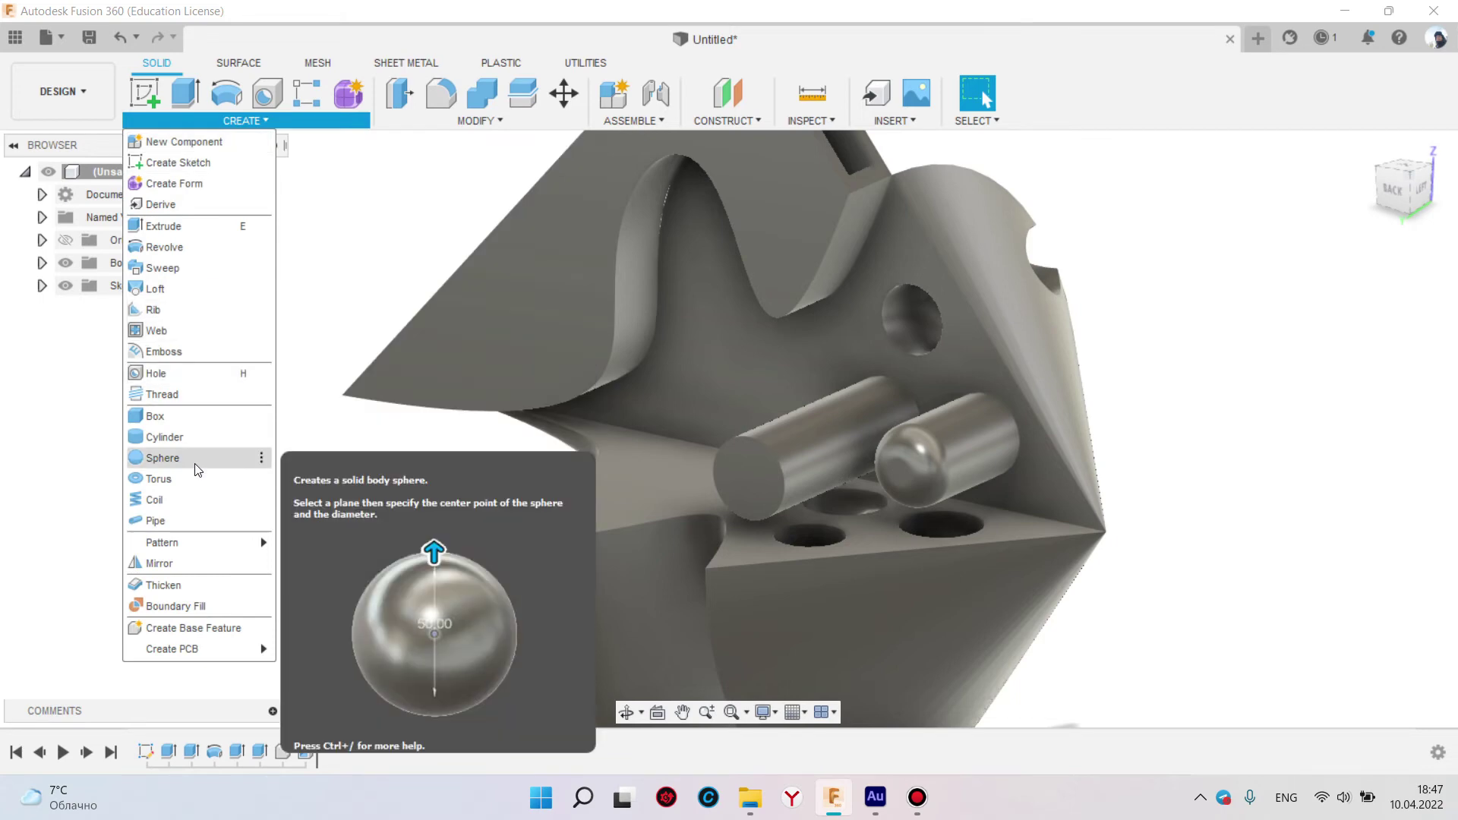
mouse_move(577, 441)
shift+middle_down()
mouse_move(636, 387)
mouse_move(670, 313)
mouse_move(618, 286)
shift+middle_up()
click(618, 286)
click(144, 93)
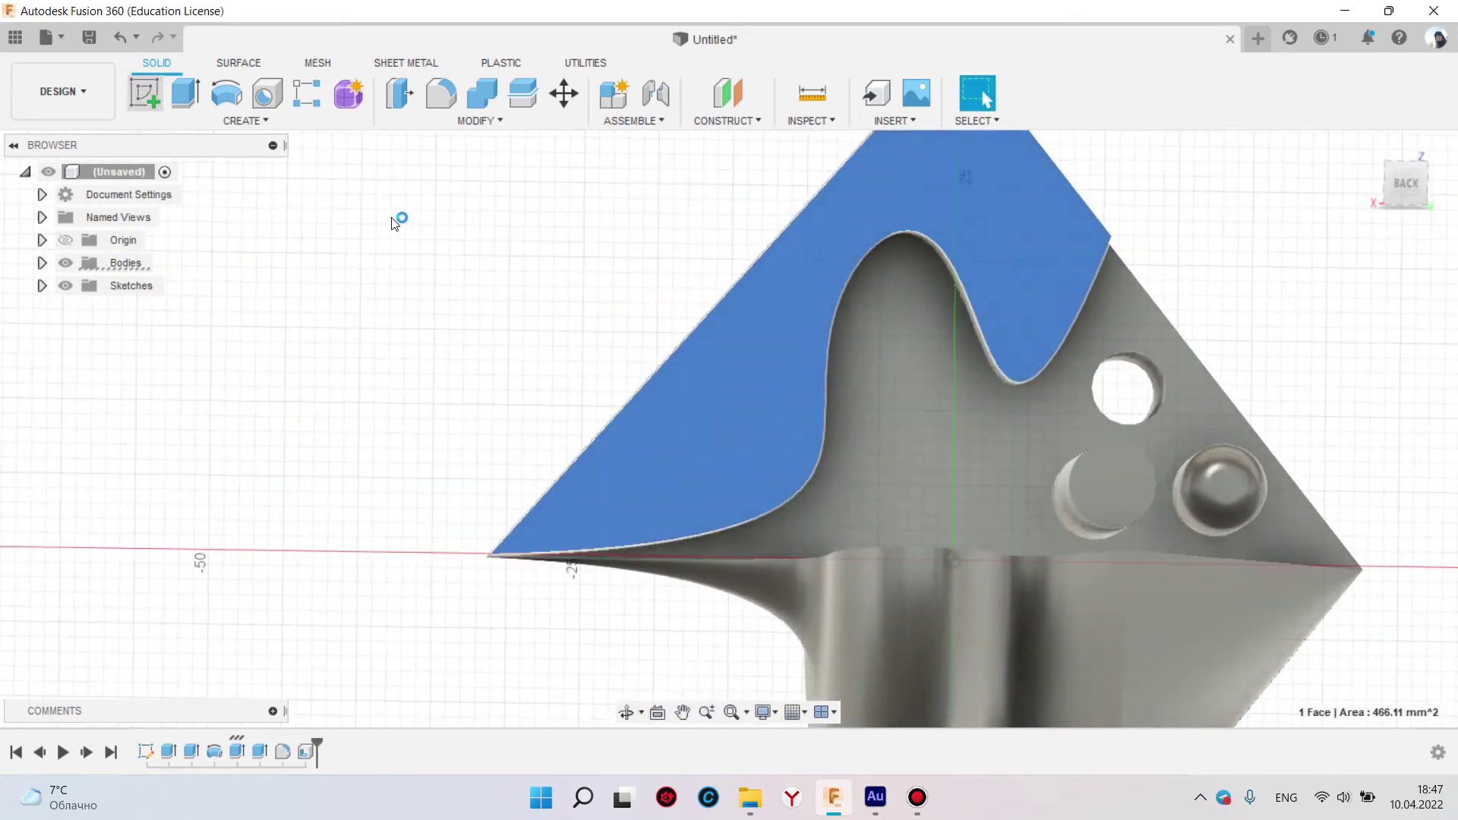
Draw a tilted ellipse centred near the triangle's sloped edge
click(260, 122)
click(182, 247)
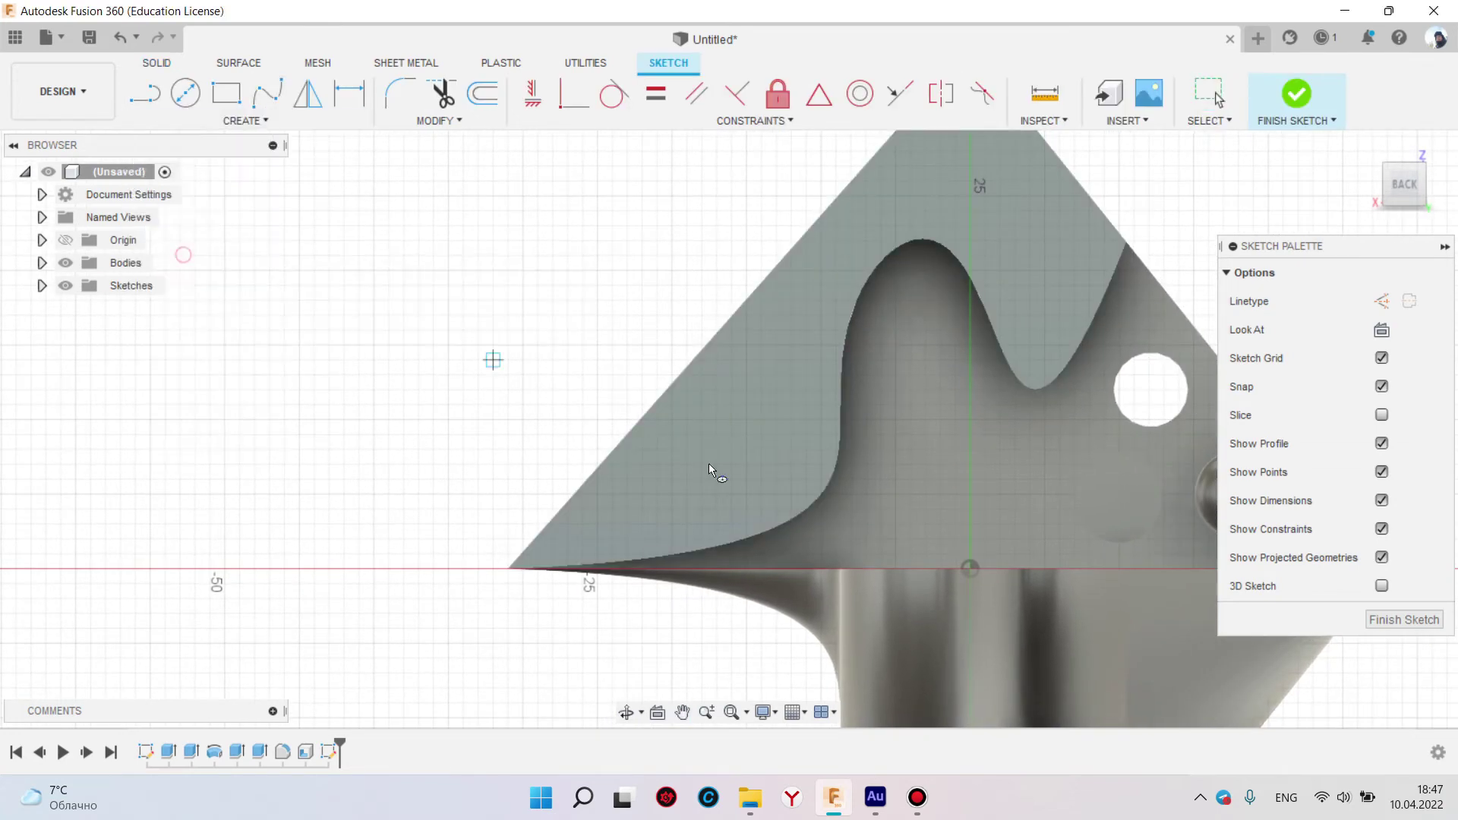
click(657, 449)
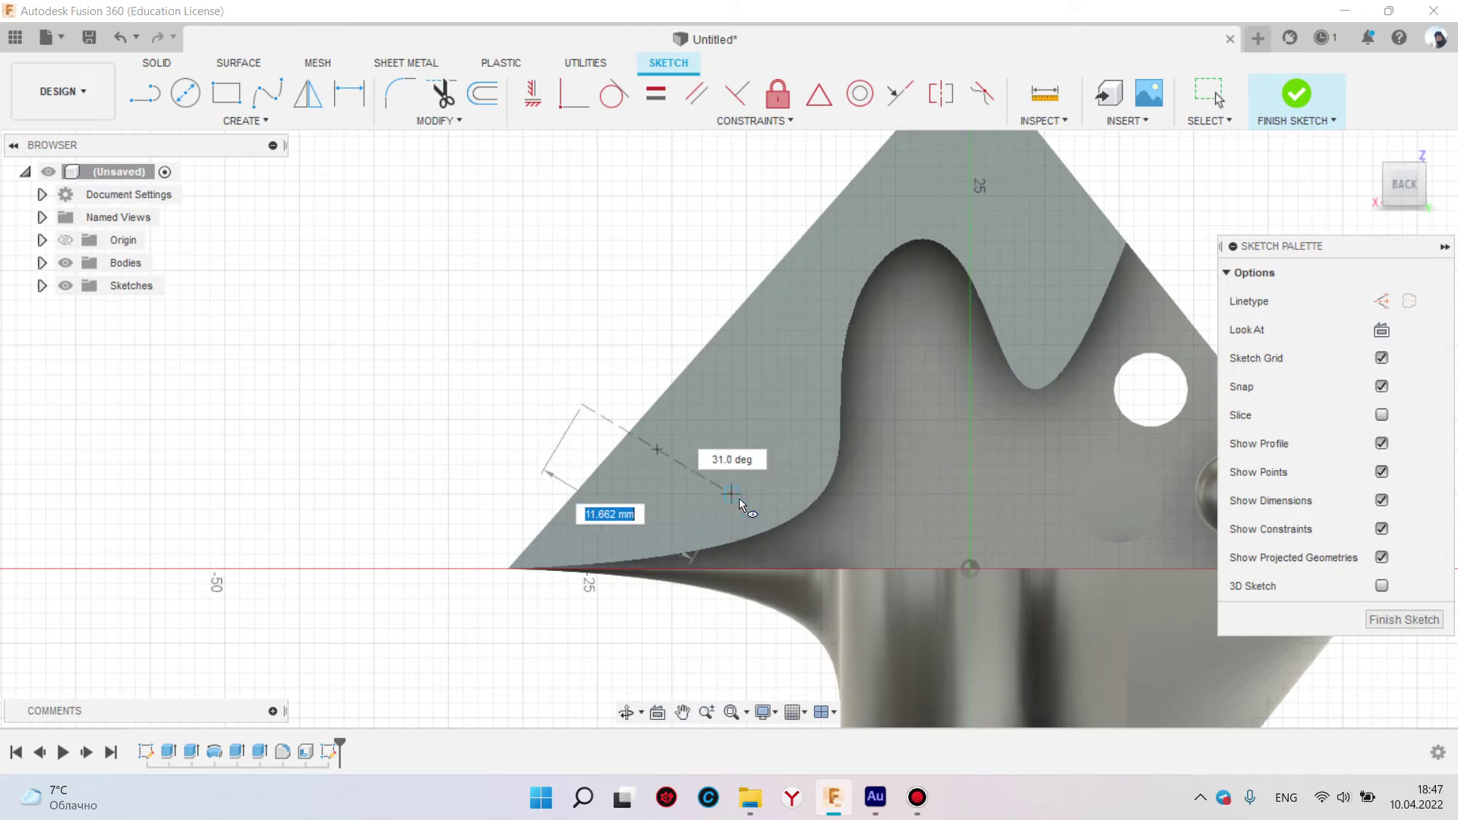
click(729, 506)
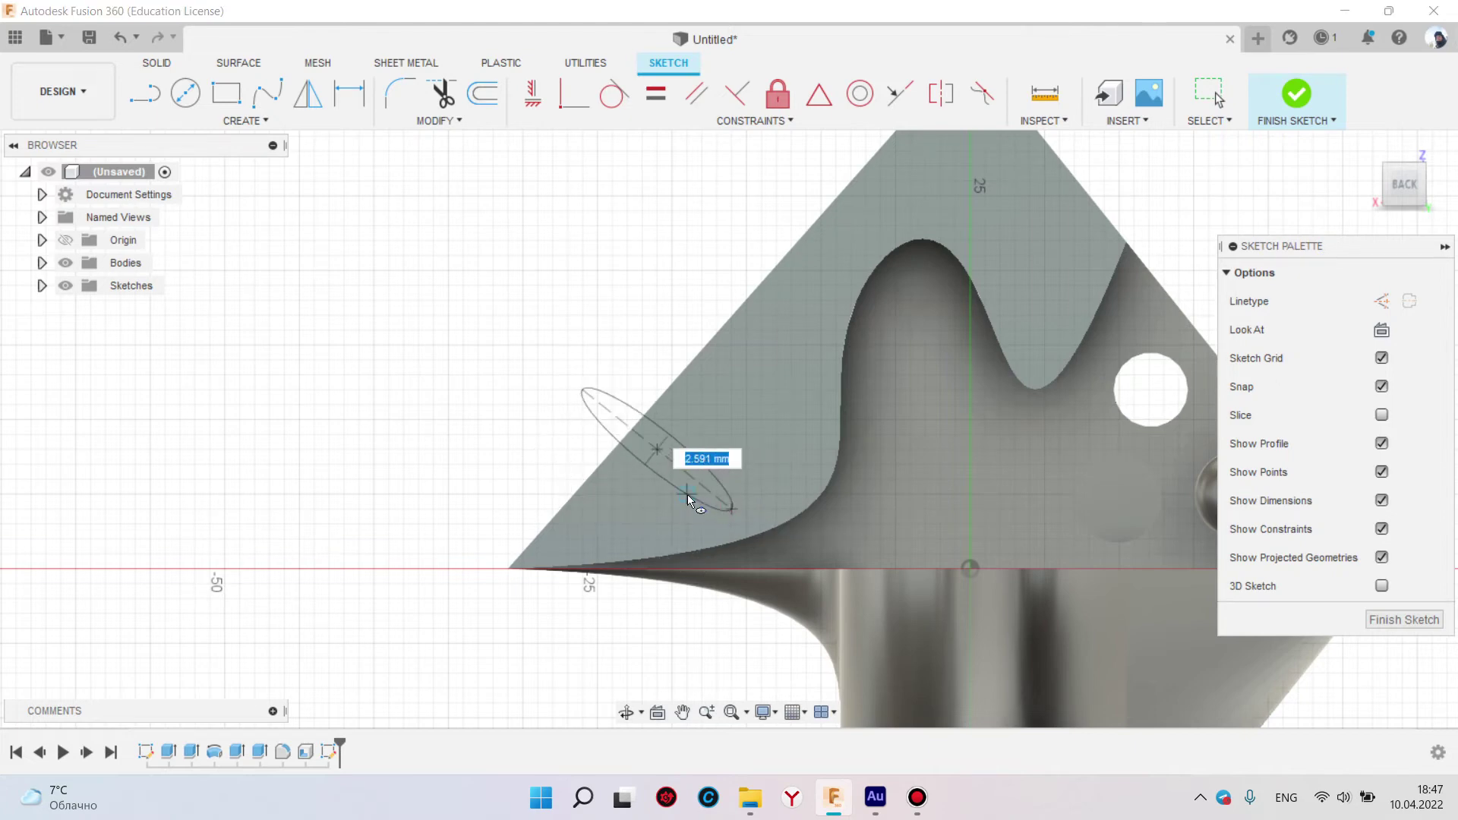
click(663, 503)
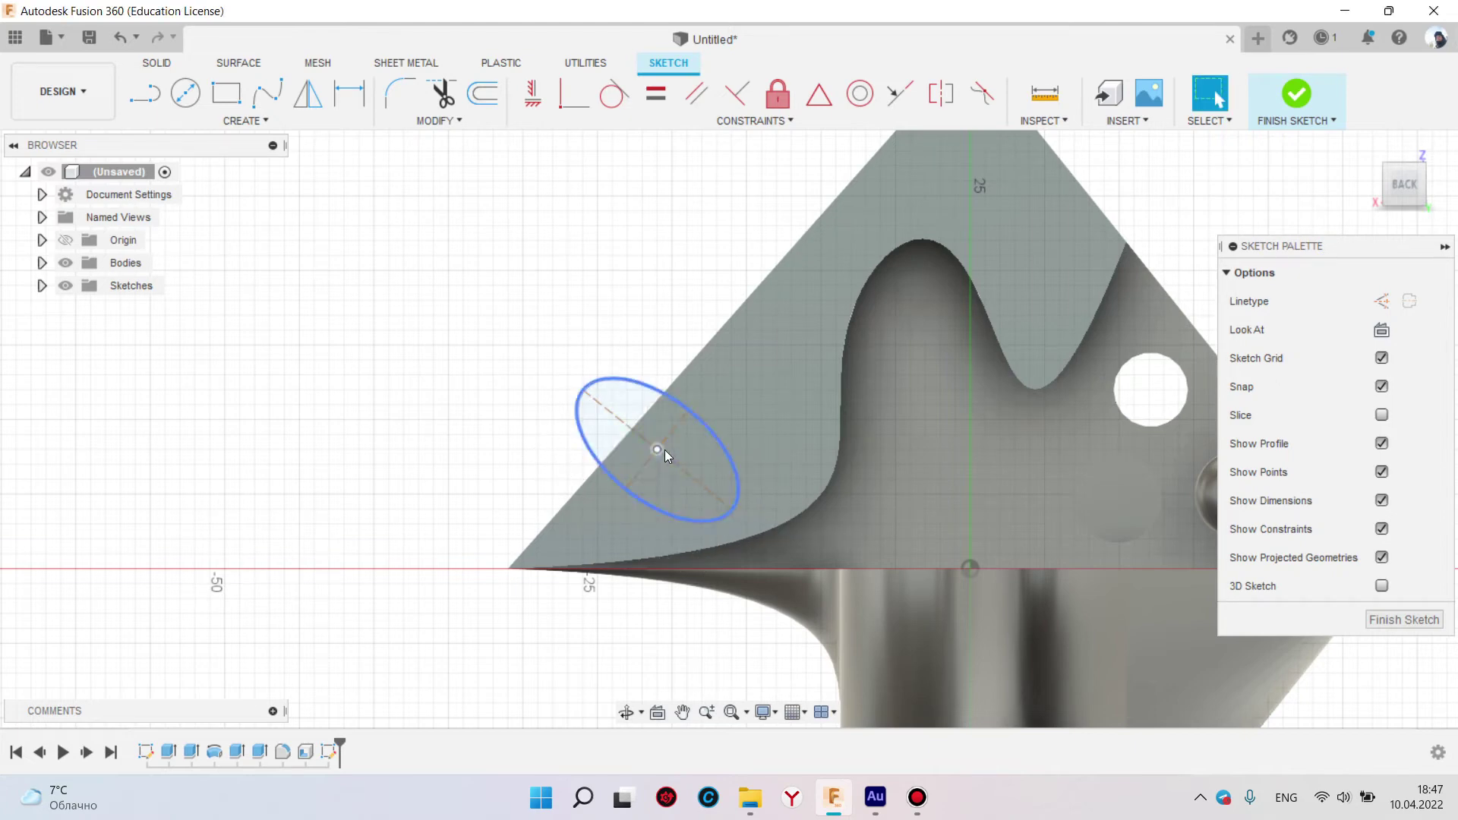
Move the ellipse up-left and try mirroring it across the diagonal edge, then cancel
drag(656, 450, 631, 430)
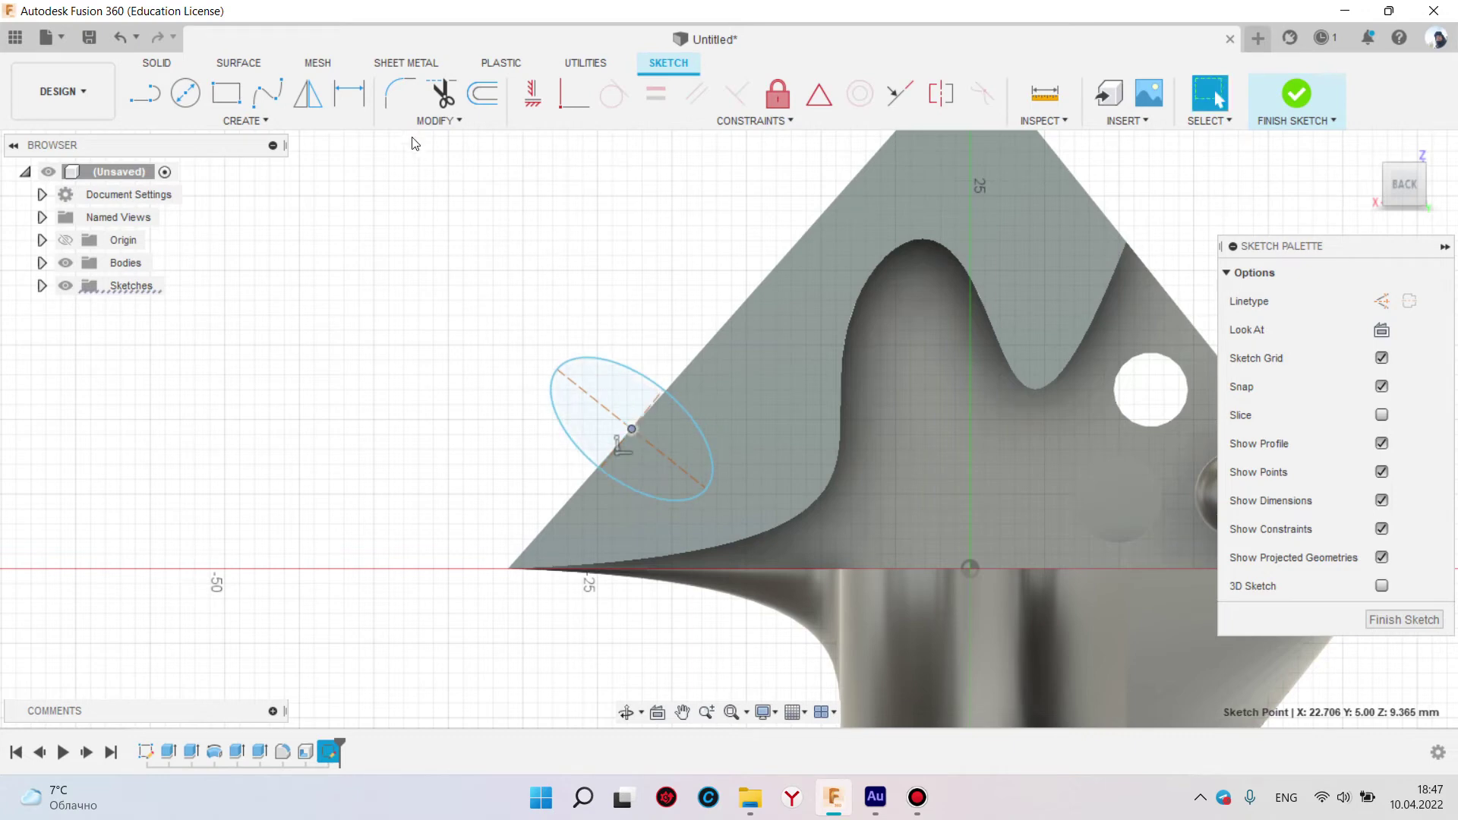
click(308, 92)
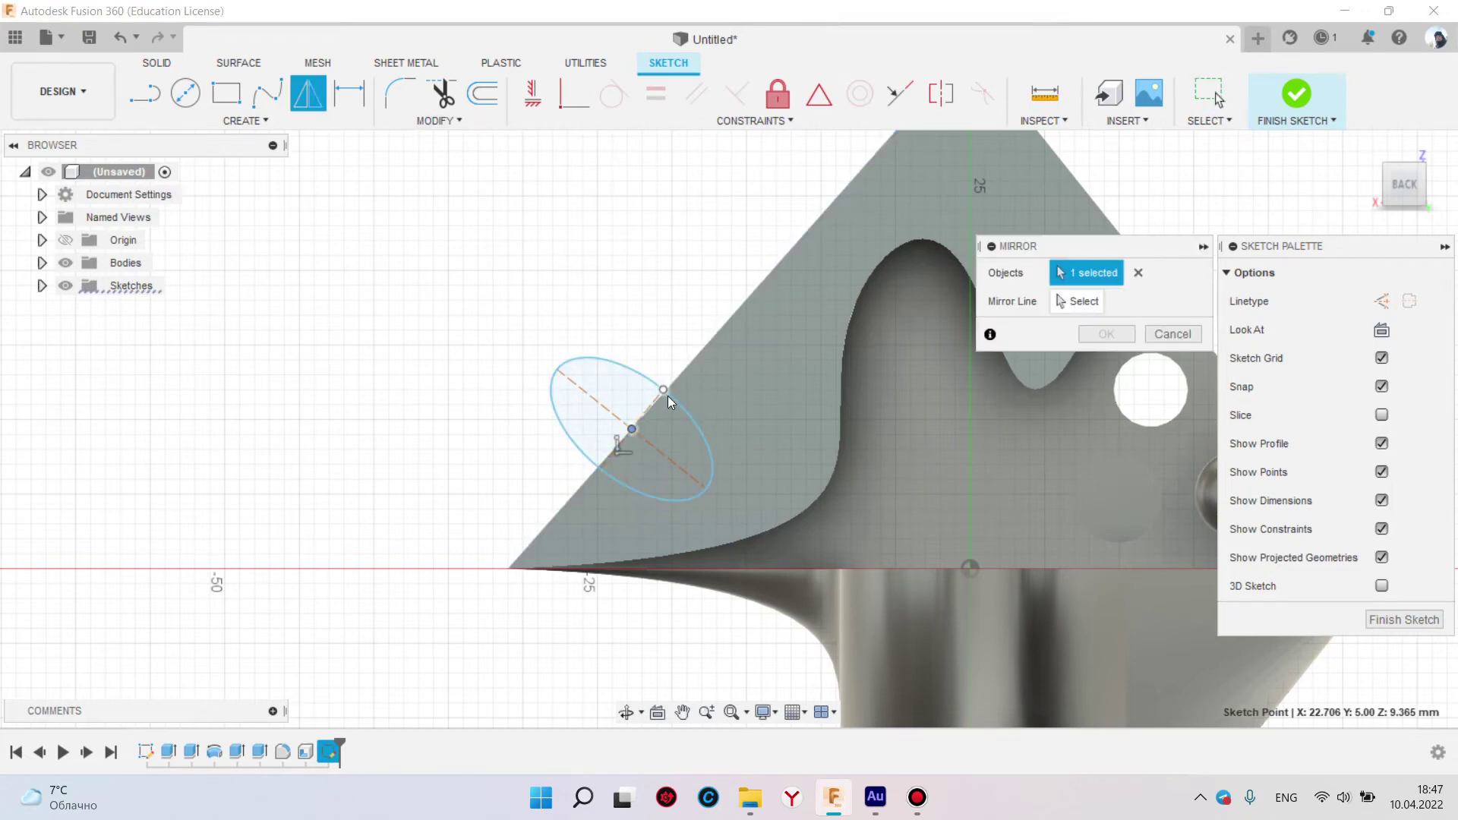
click(669, 393)
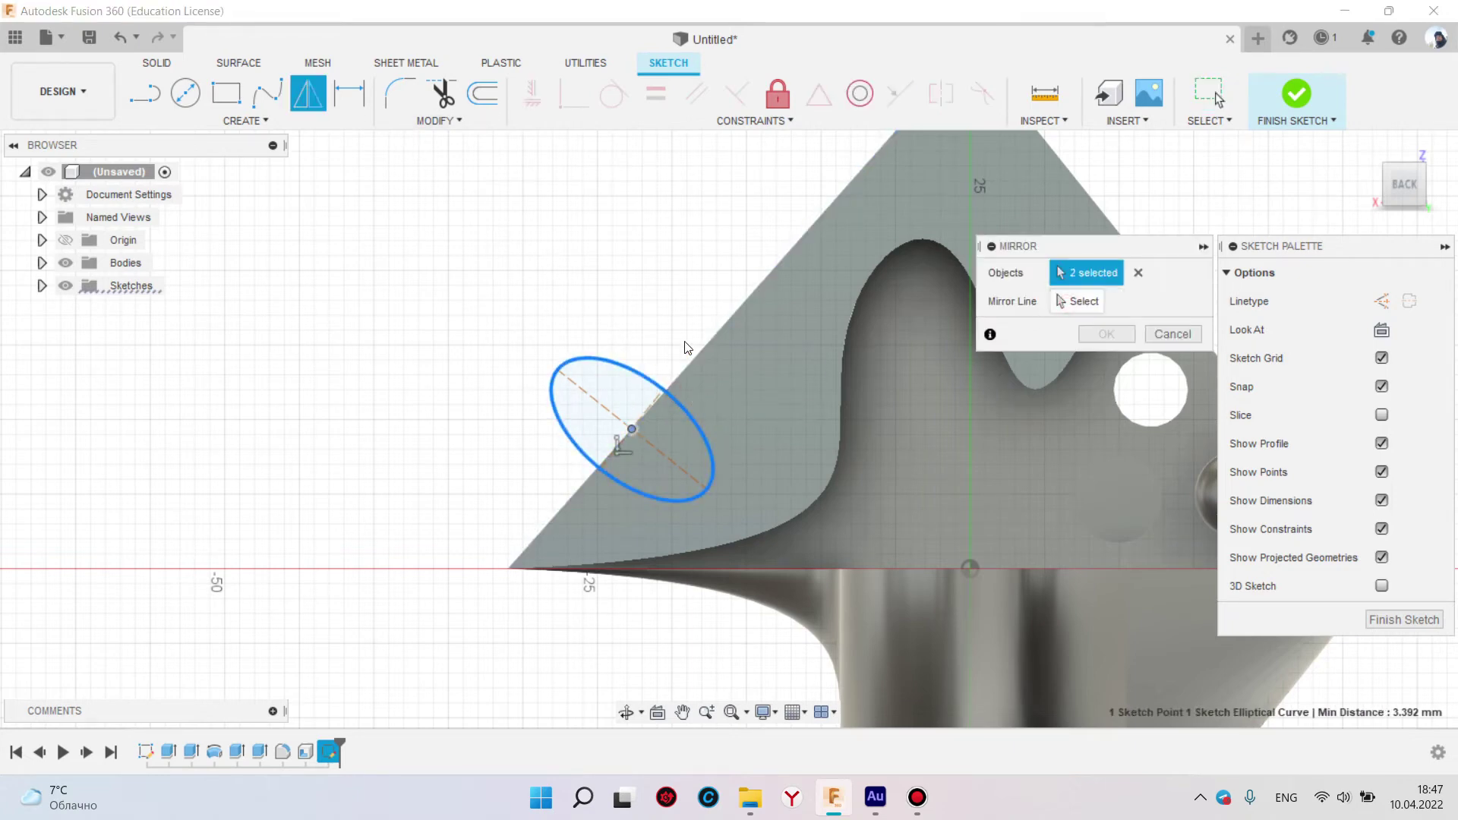
click(689, 366)
key(Escape)
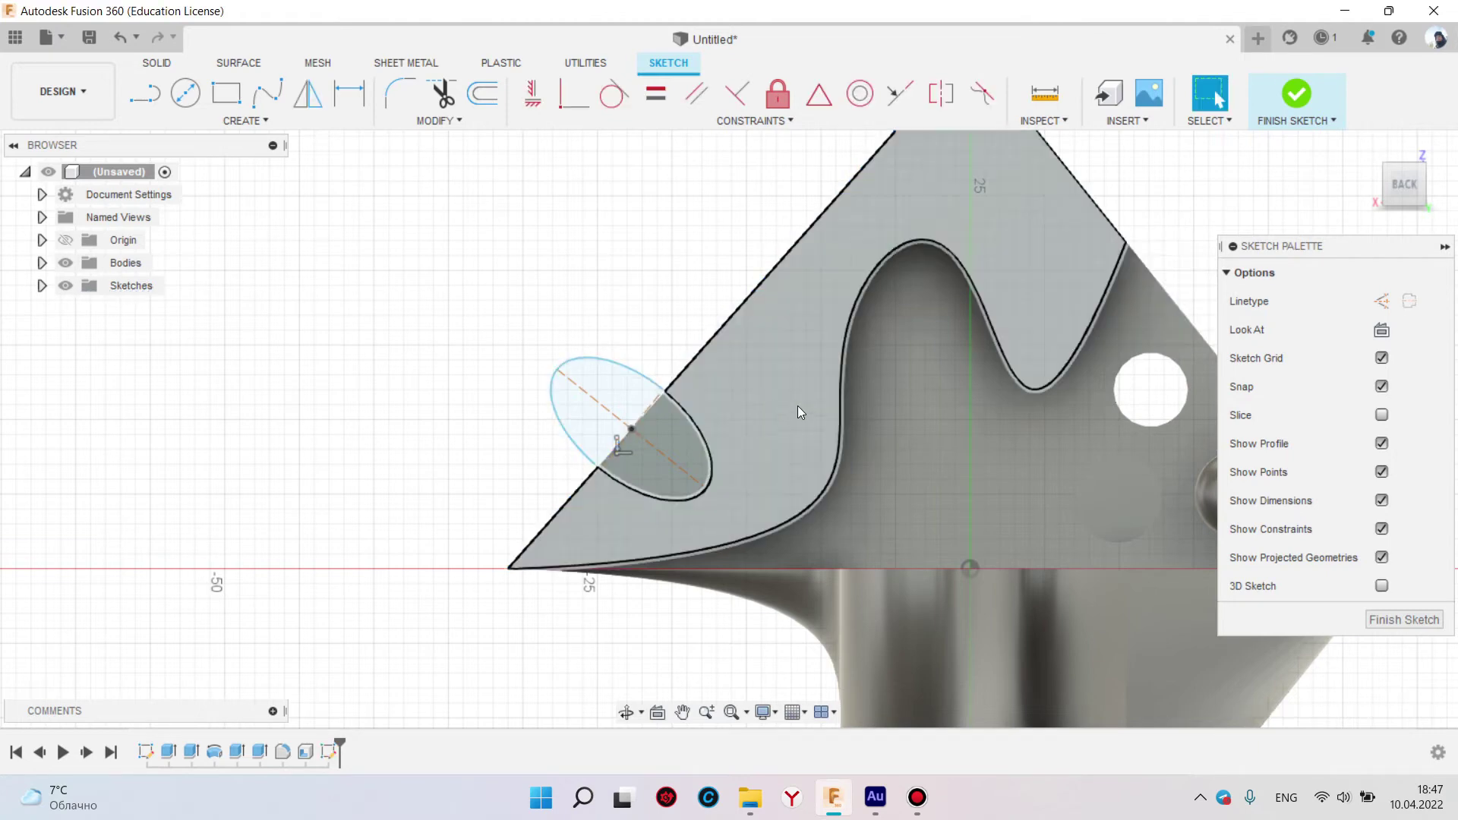
Mirror the ellipse across the horizontal axis, copying it below
click(662, 391)
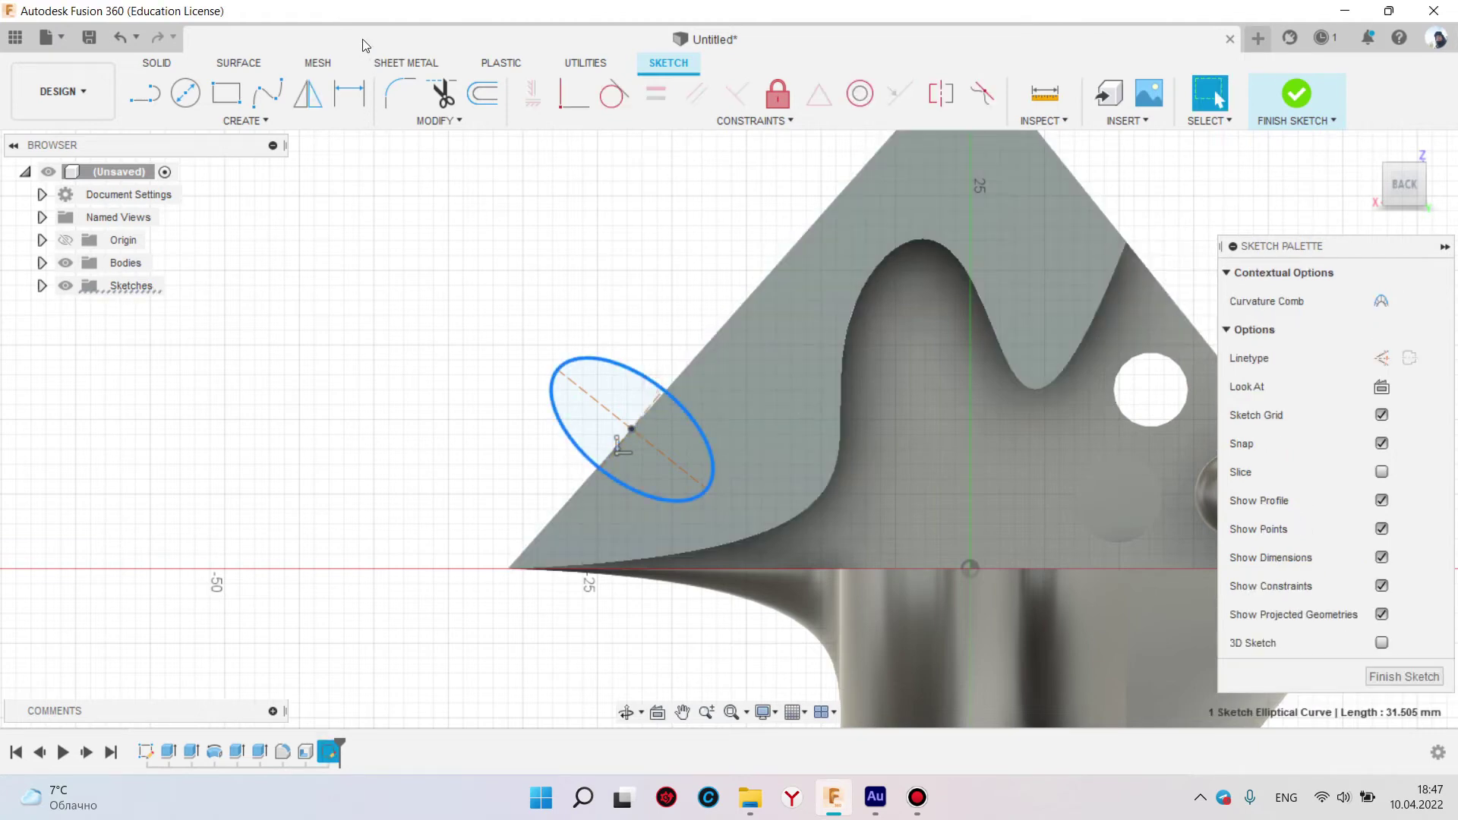
click(316, 97)
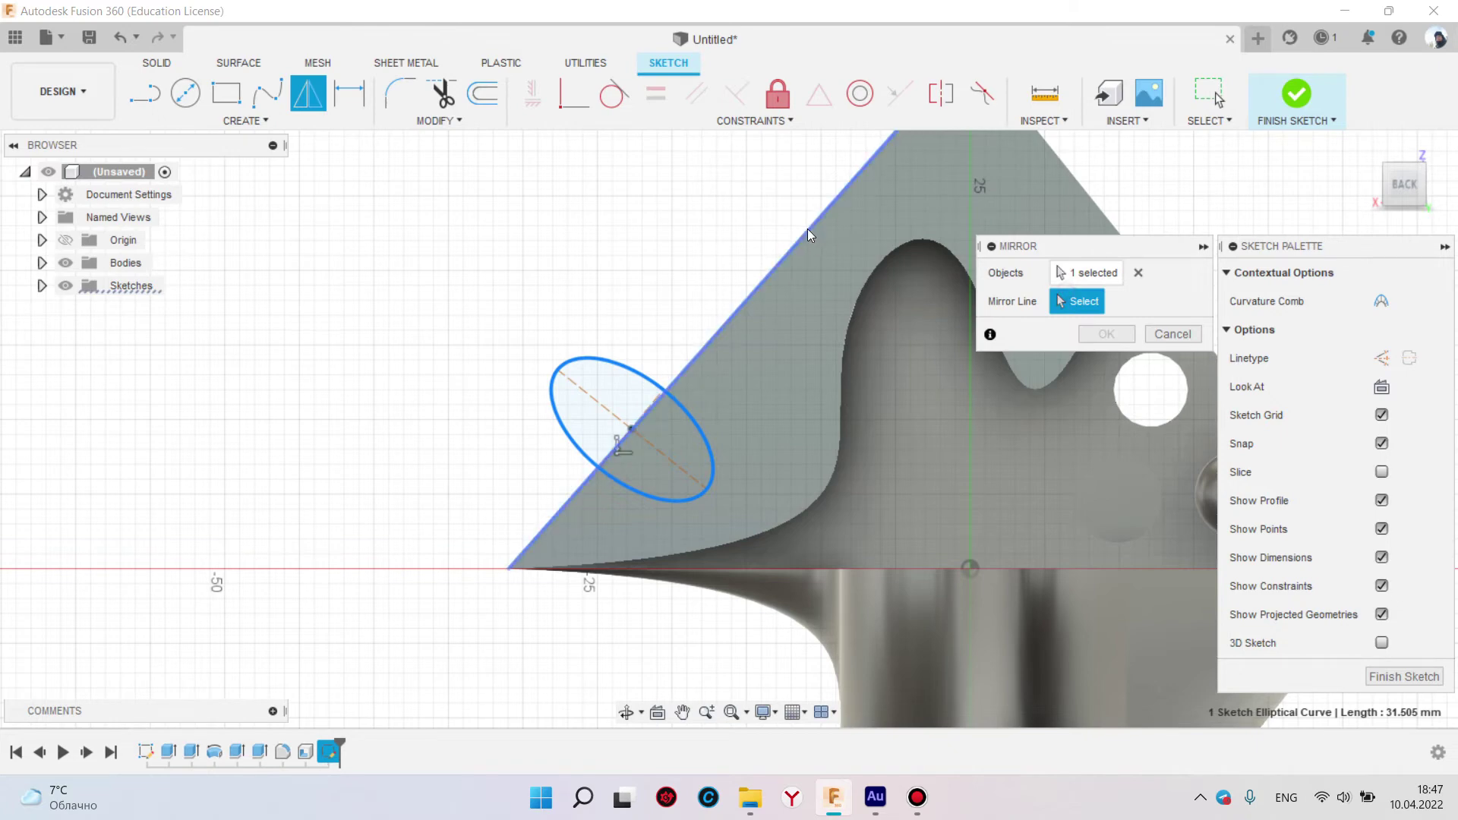
middle_drag(770, 228, 585, 240)
click(617, 581)
mouse_move(589, 431)
middle_down()
mouse_move(583, 345)
mouse_move(655, 279)
middle_up()
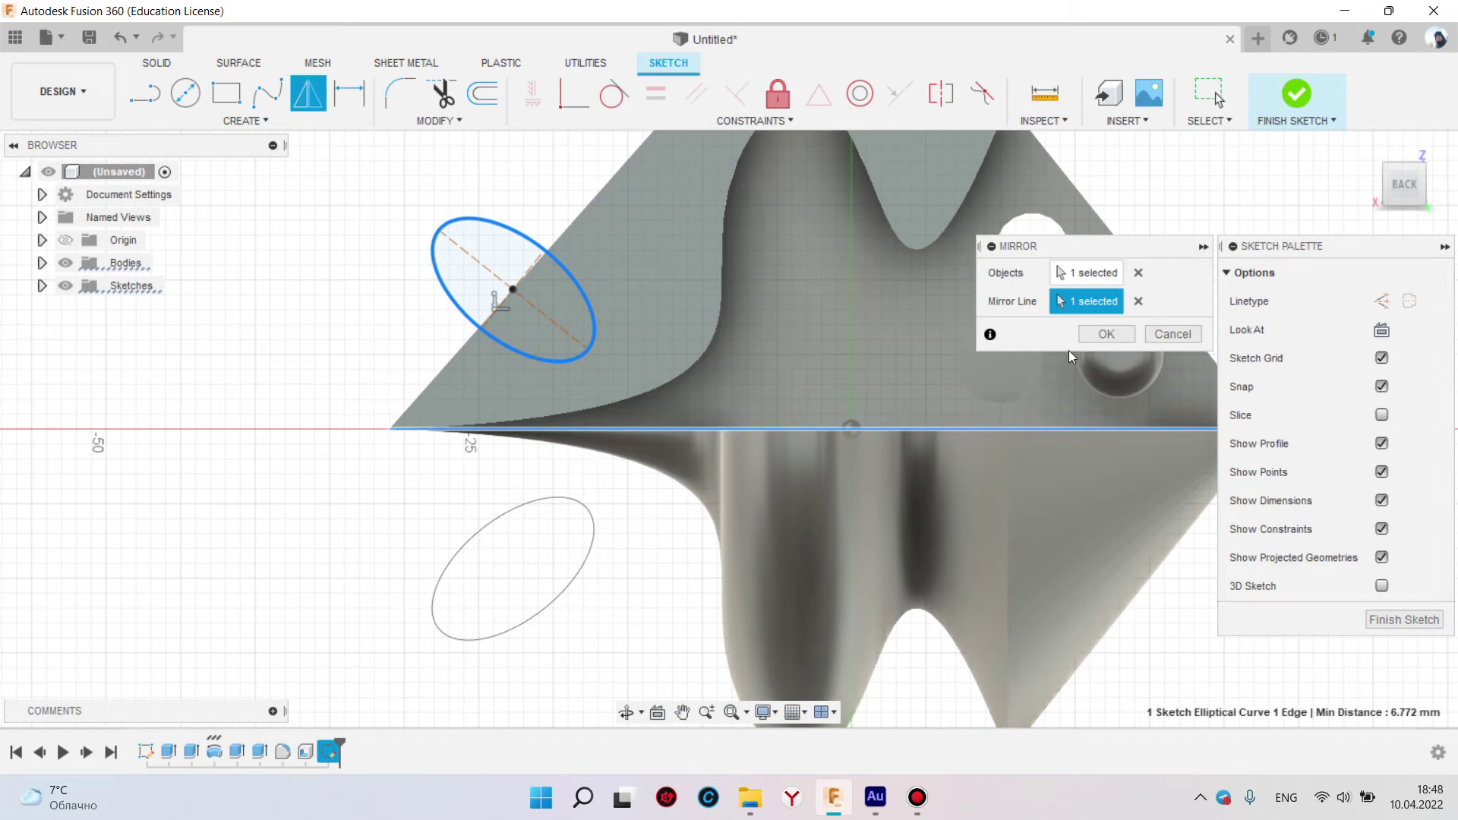
click(1100, 334)
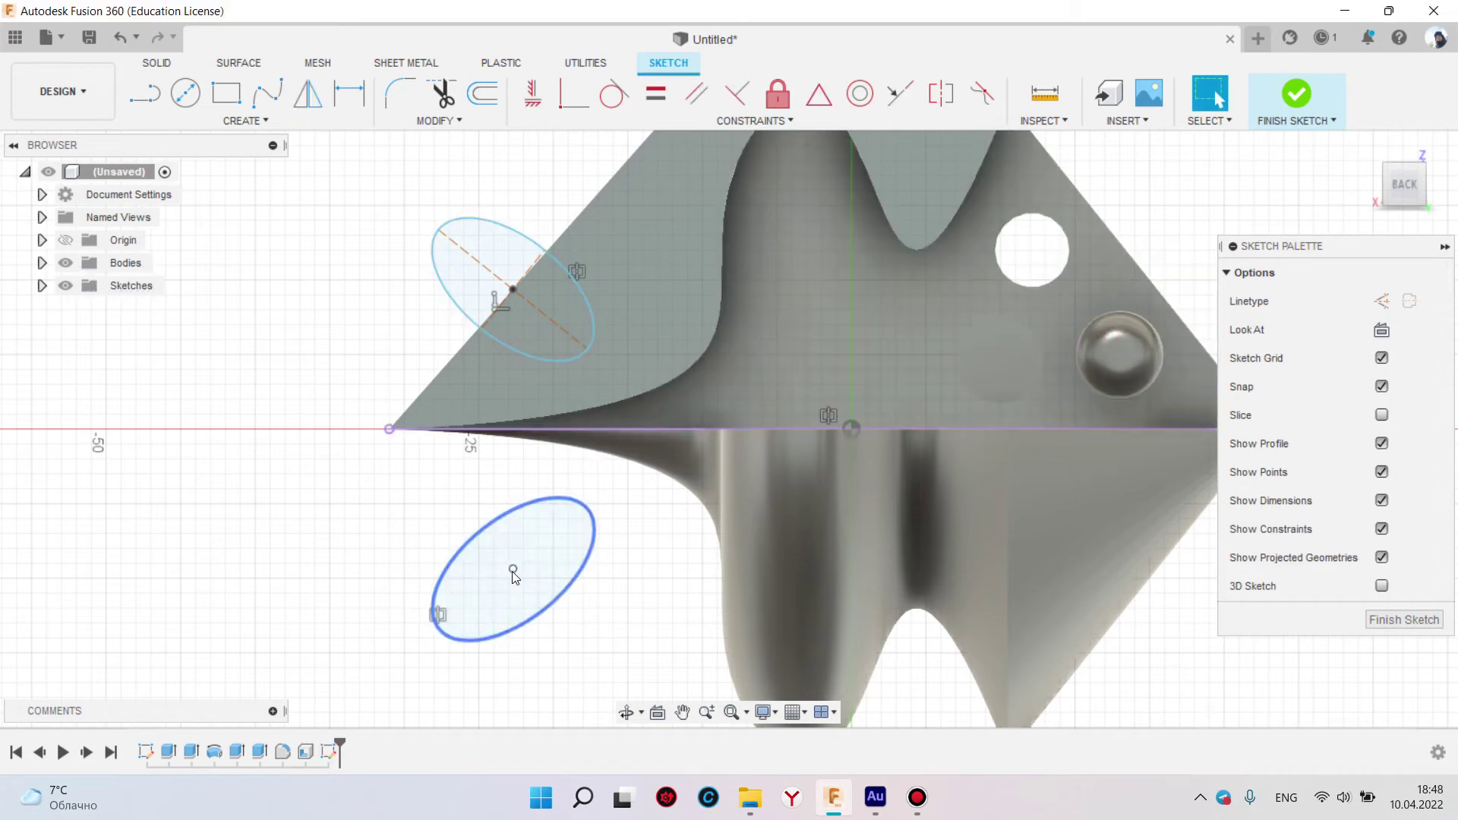
Draw a vertical line from the sloped edge down past the horizontal axis
middle_drag(643, 431, 574, 538)
middle_drag(603, 249, 508, 338)
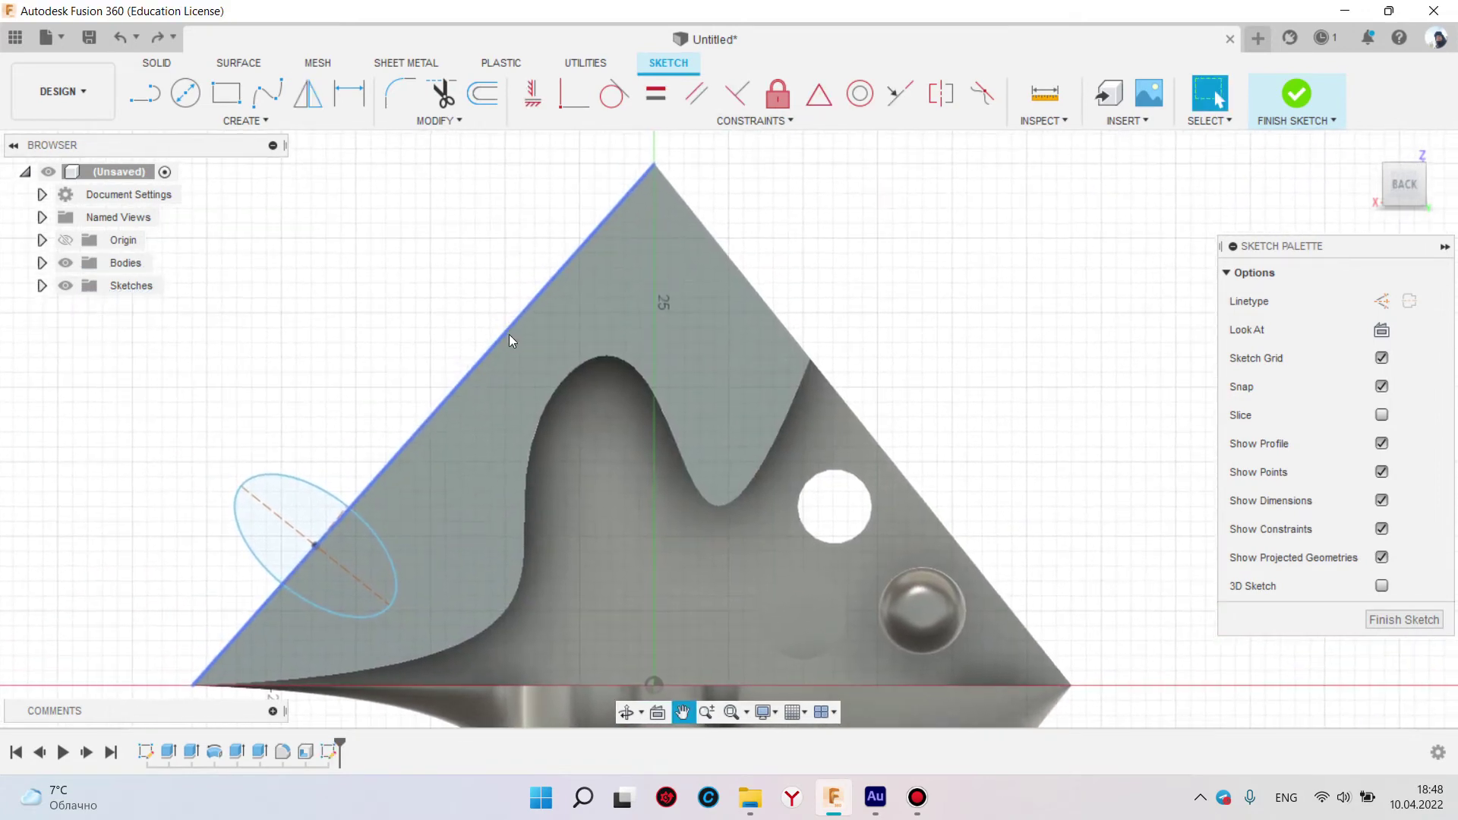
click(145, 93)
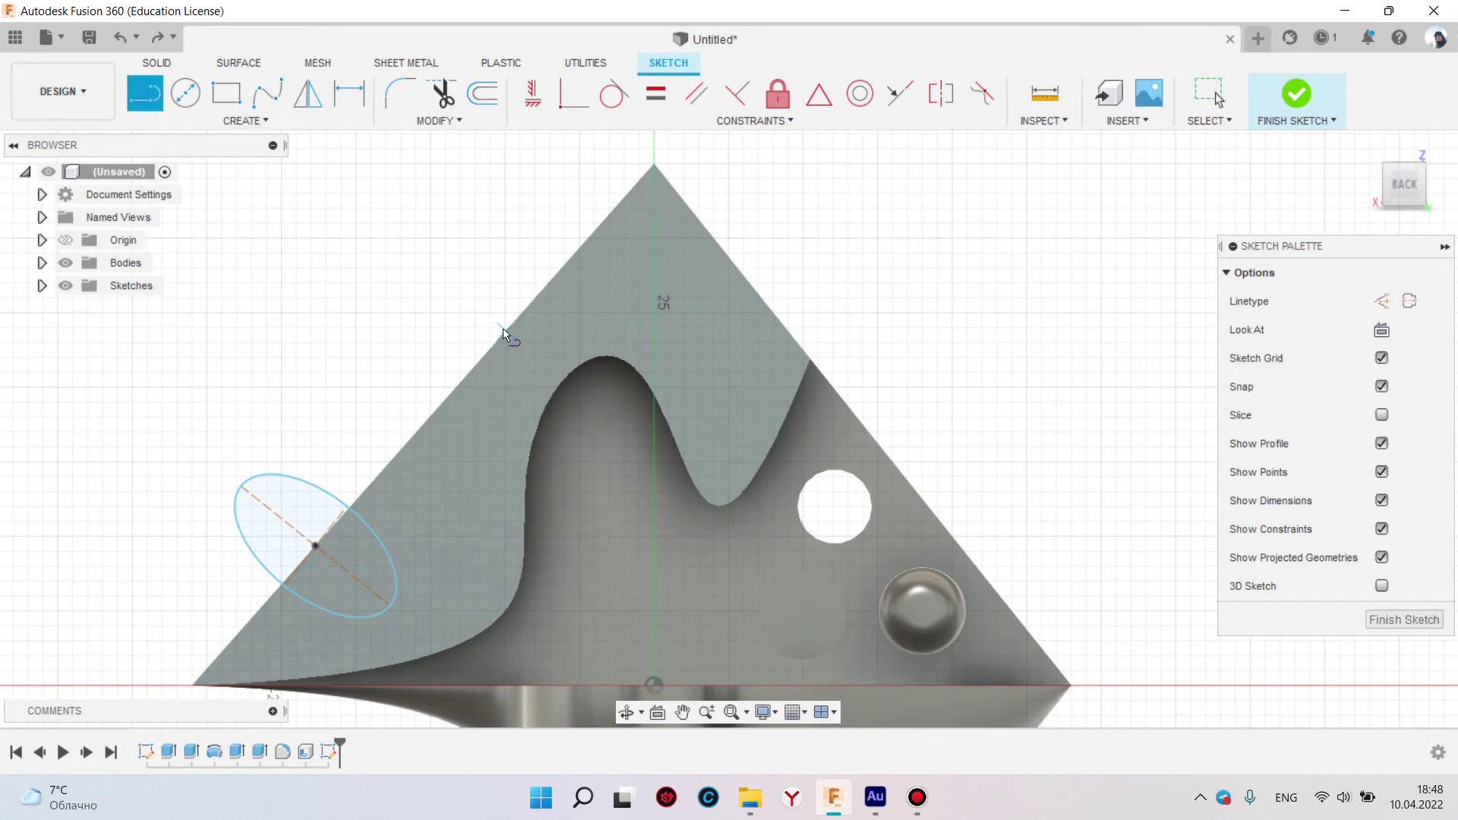
click(504, 334)
middle_drag(503, 335, 503, 172)
click(501, 599)
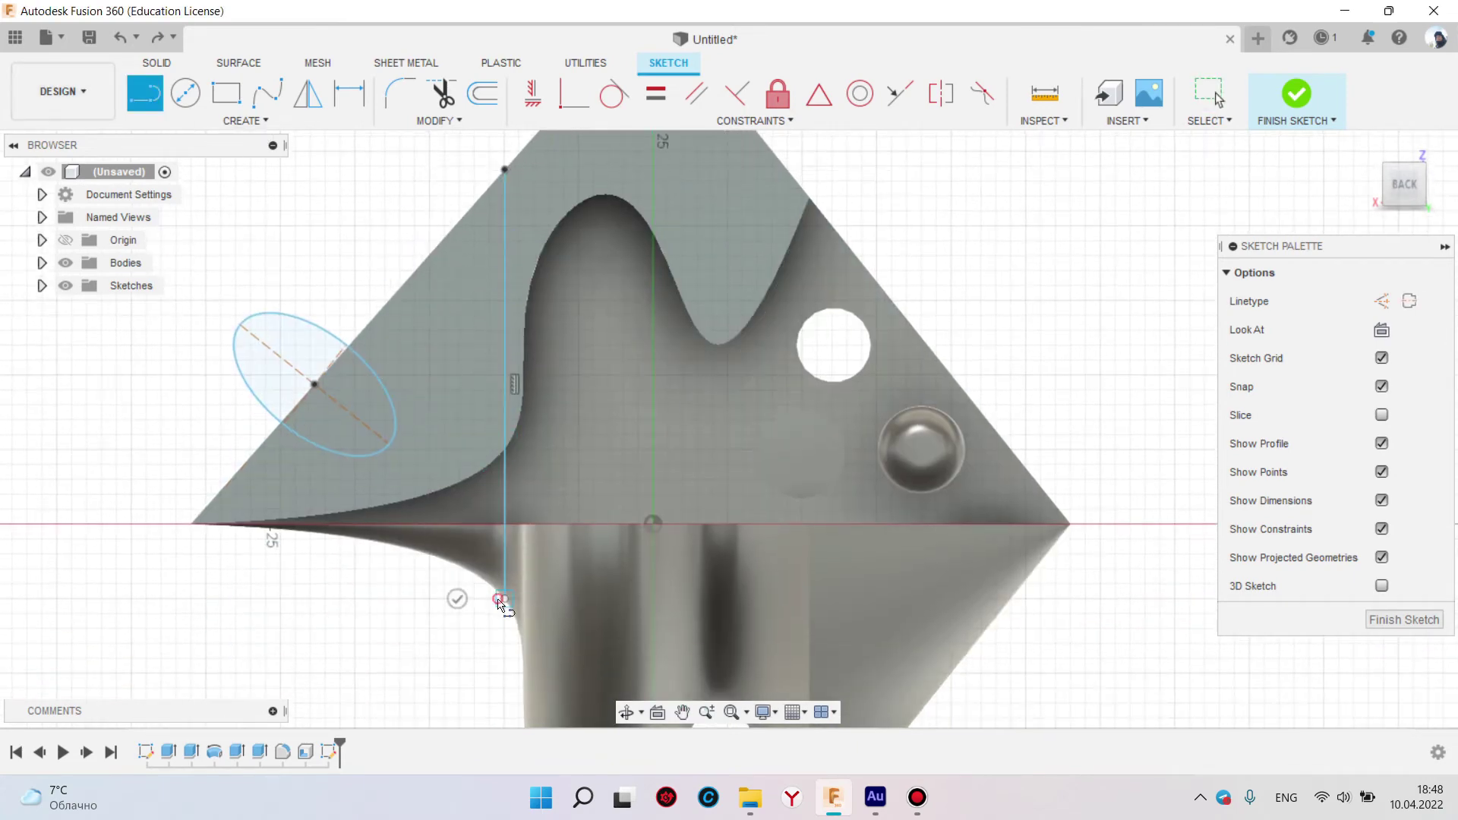
key(Escape)
Mirror the ellipse across the vertical line and orbit to inspect the copy
click(307, 93)
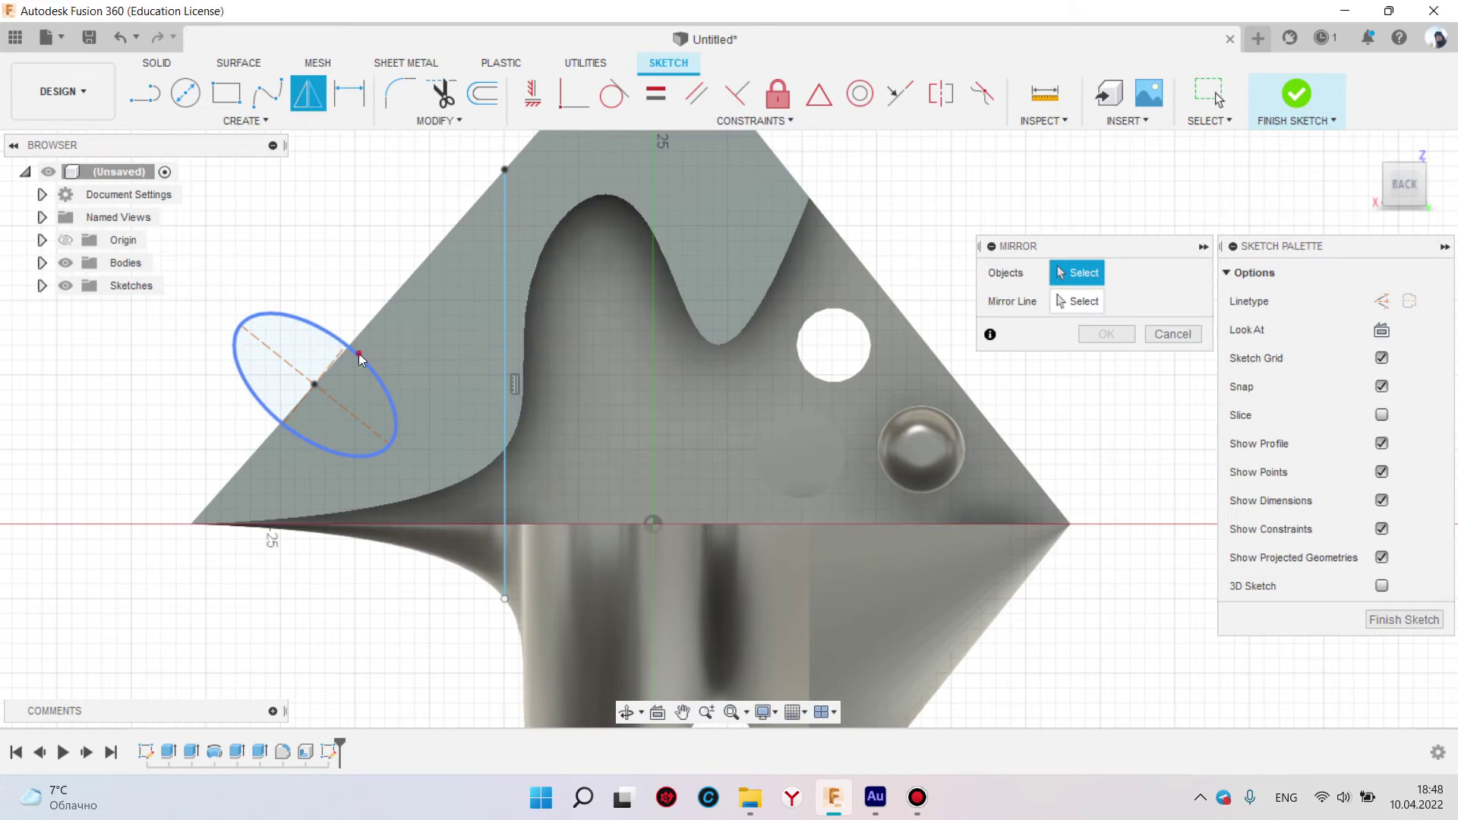
click(359, 354)
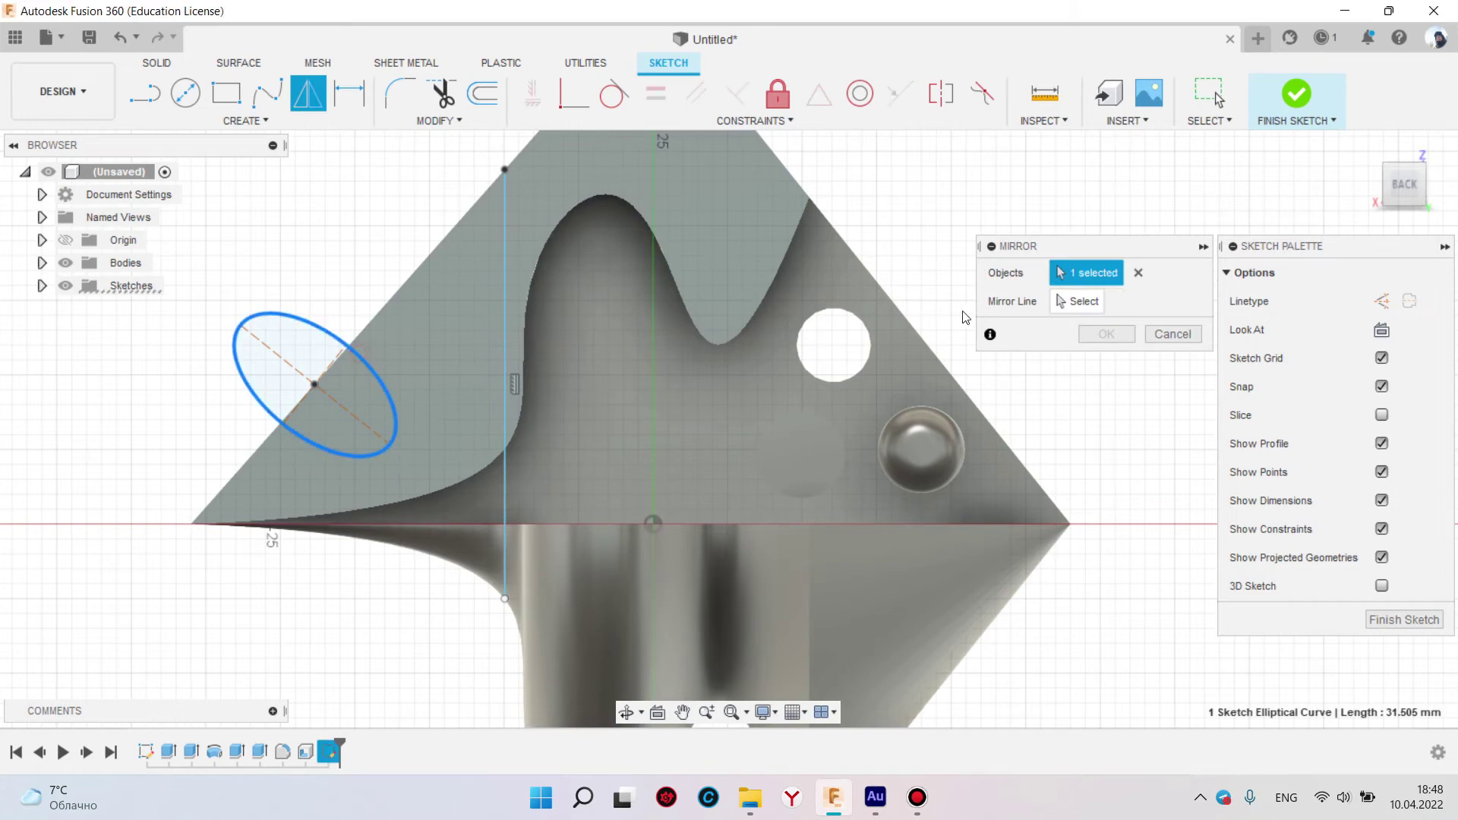
click(504, 258)
click(1106, 334)
mouse_move(648, 391)
middle_down()
mouse_move(690, 448)
mouse_move(781, 399)
middle_up()
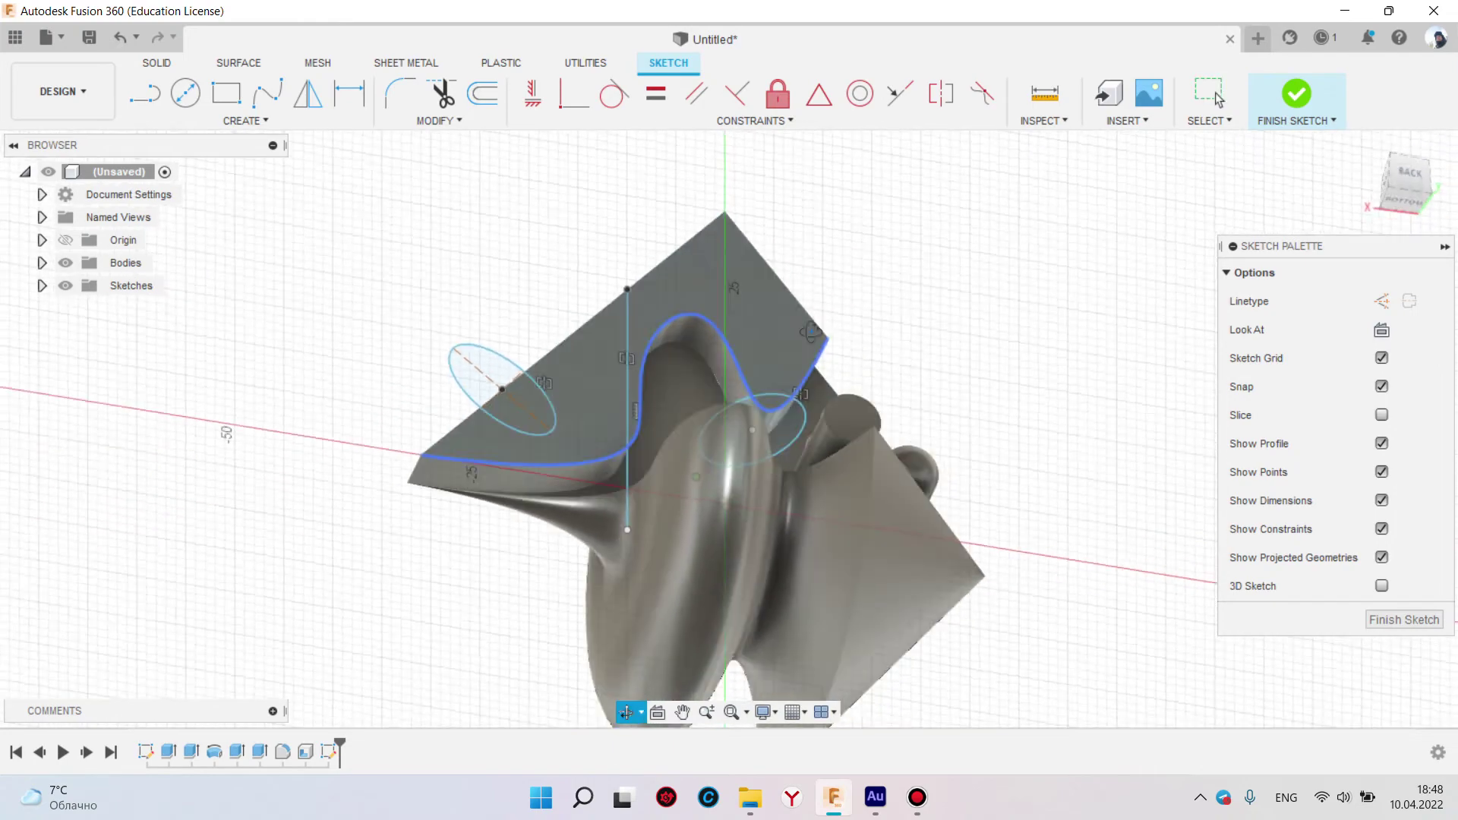
Undo the line and mirrored ellipse, cancelling the rectangle tool
key(ctrl+z)
key(ctrl+z)
key(ctrl+z)
click(244, 117)
key(Escape)
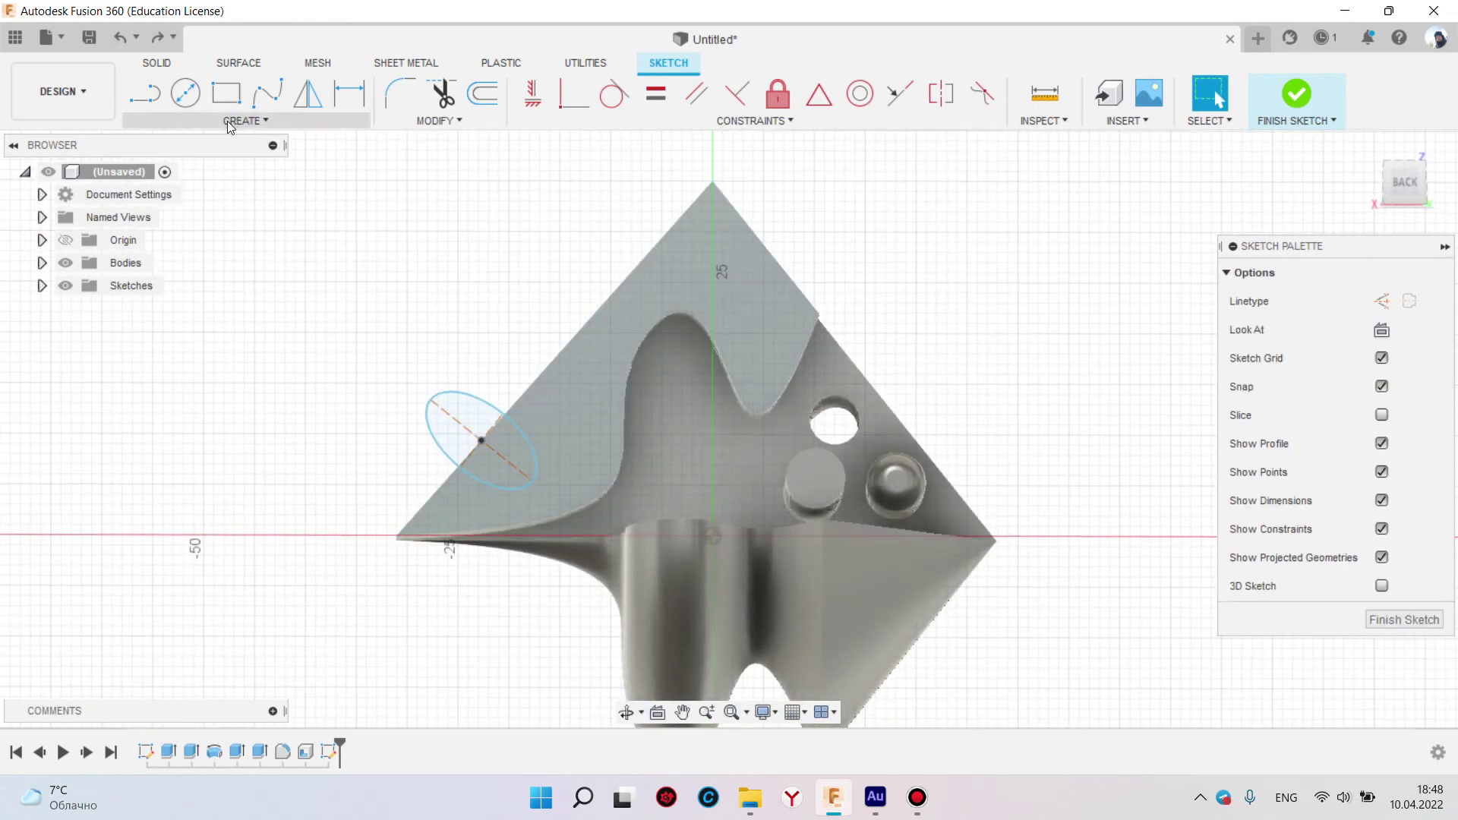
Try dimensioning the sloped edge, dismissing the over-constrain warning
click(229, 123)
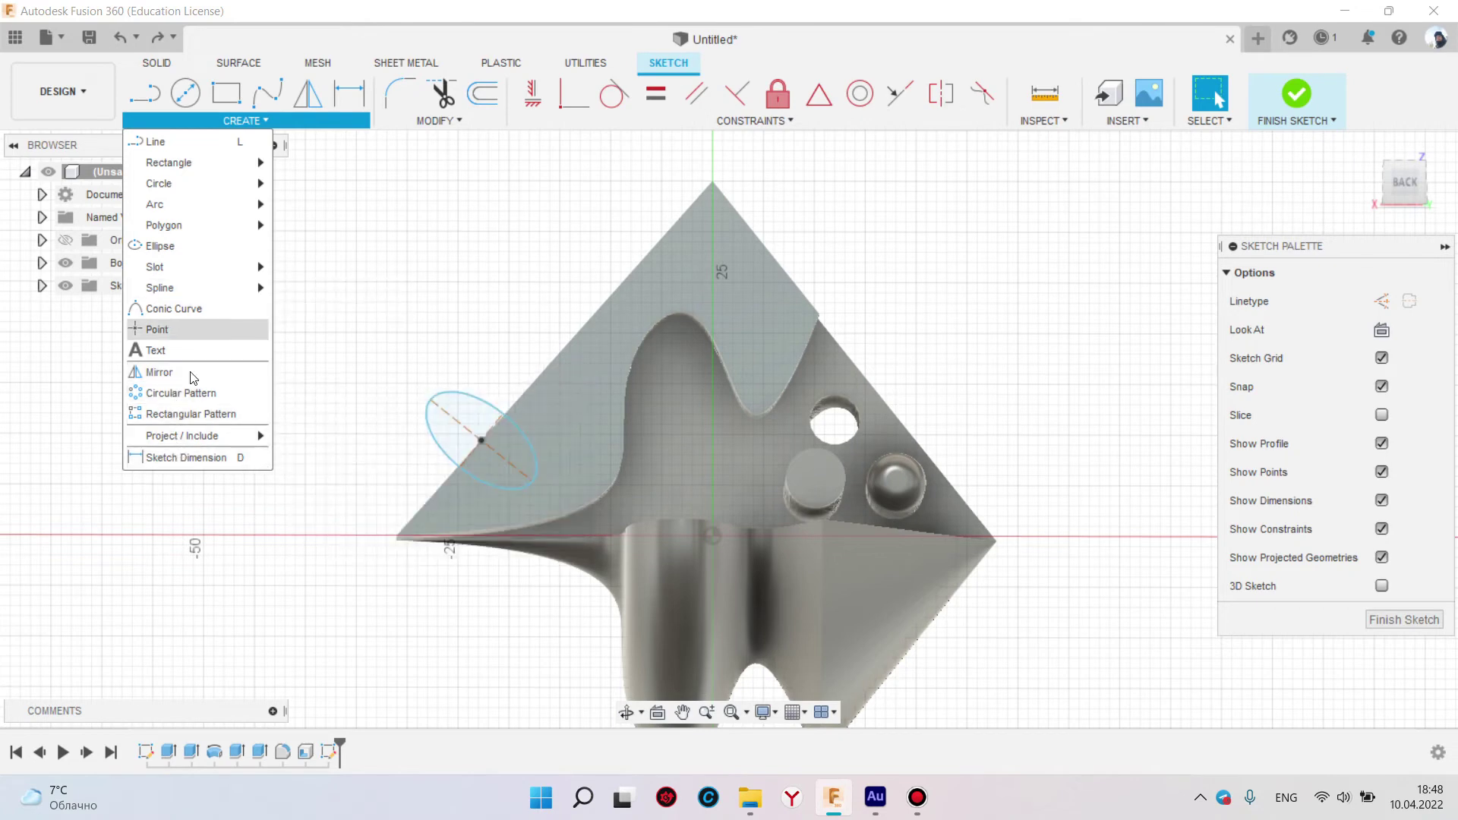
click(182, 457)
scroll(506, 458, up, 3)
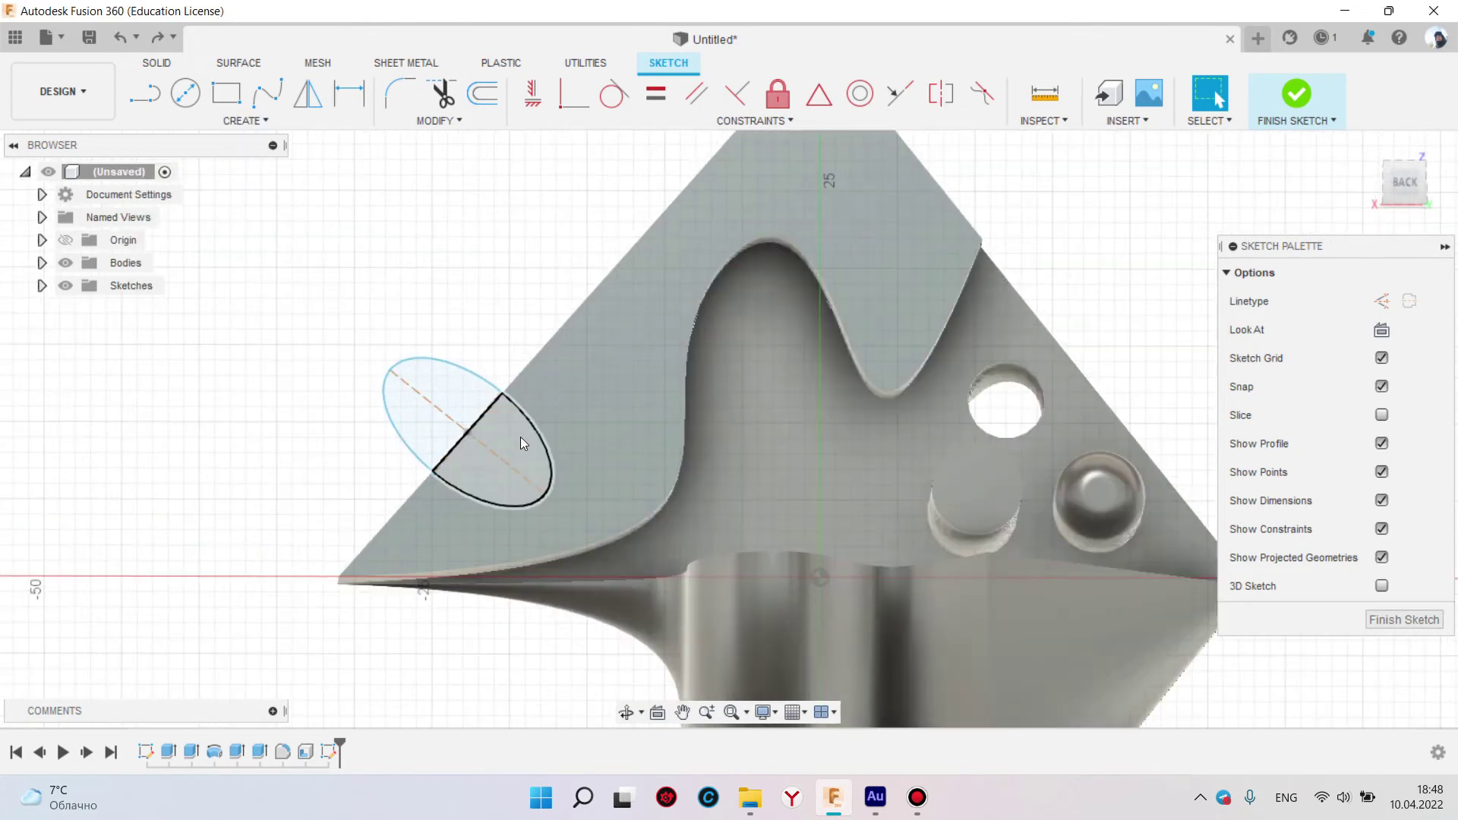
key(d)
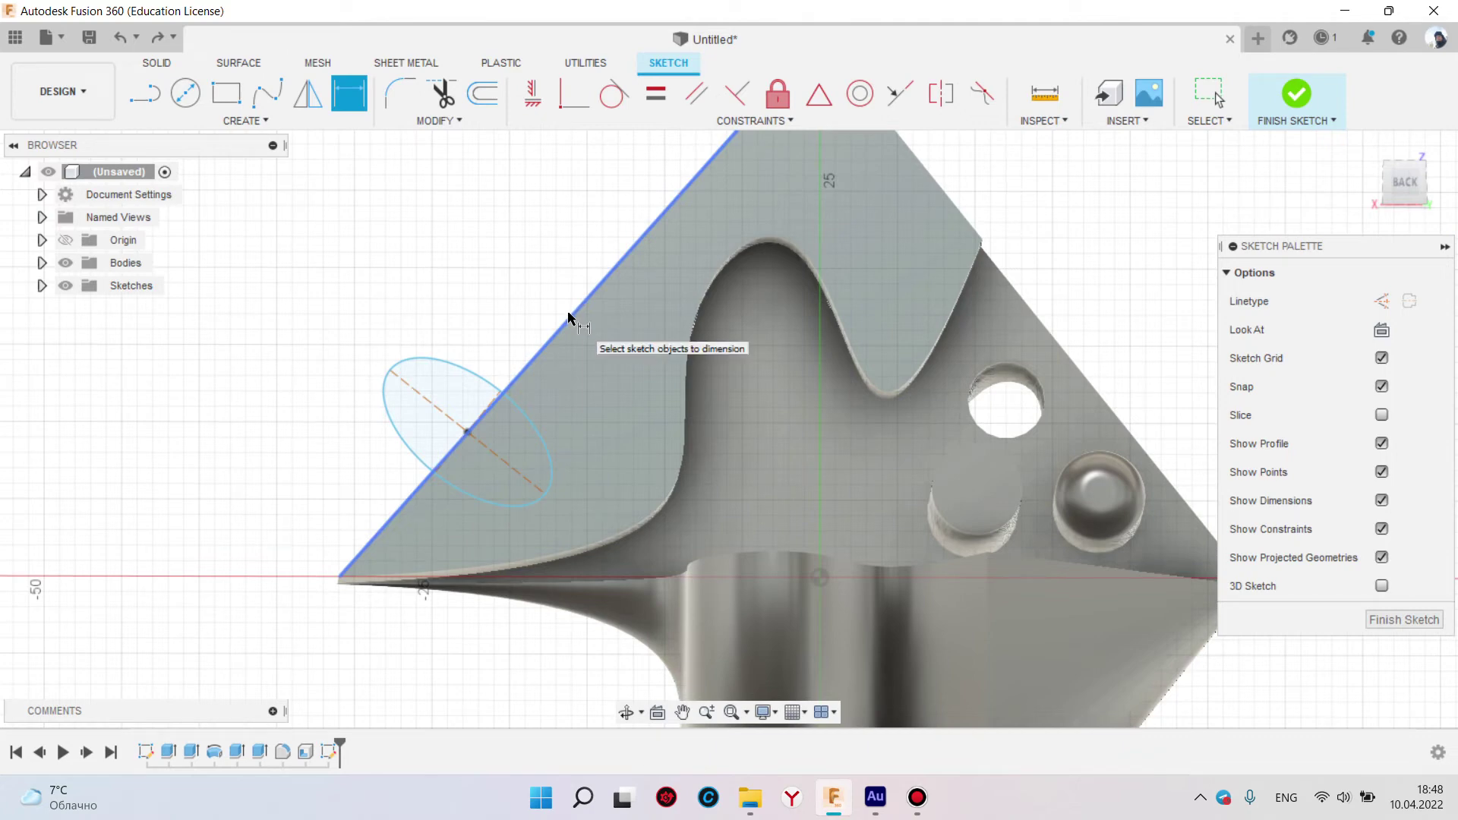
middle_drag(568, 317, 588, 403)
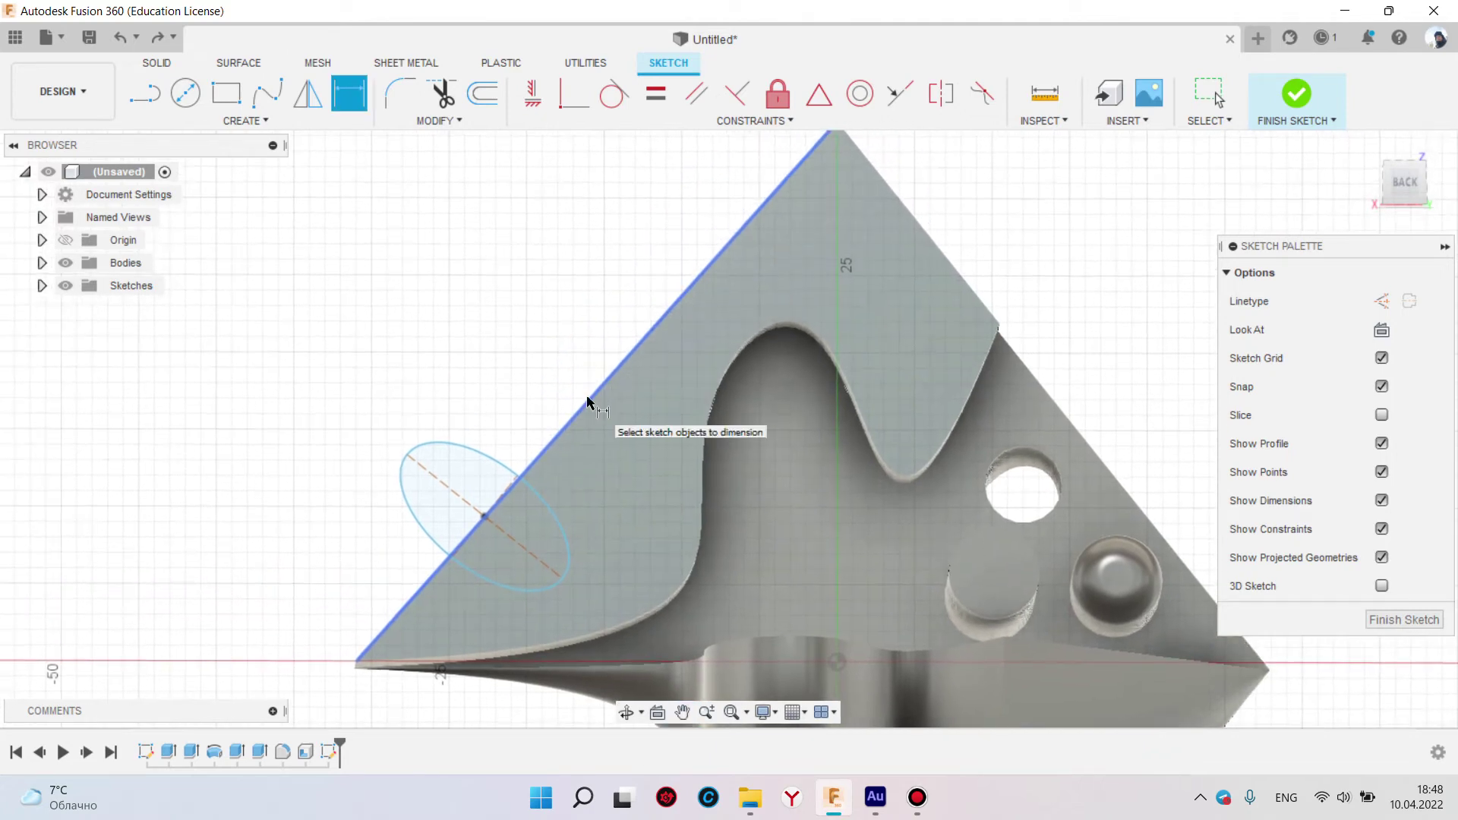
click(588, 402)
click(462, 275)
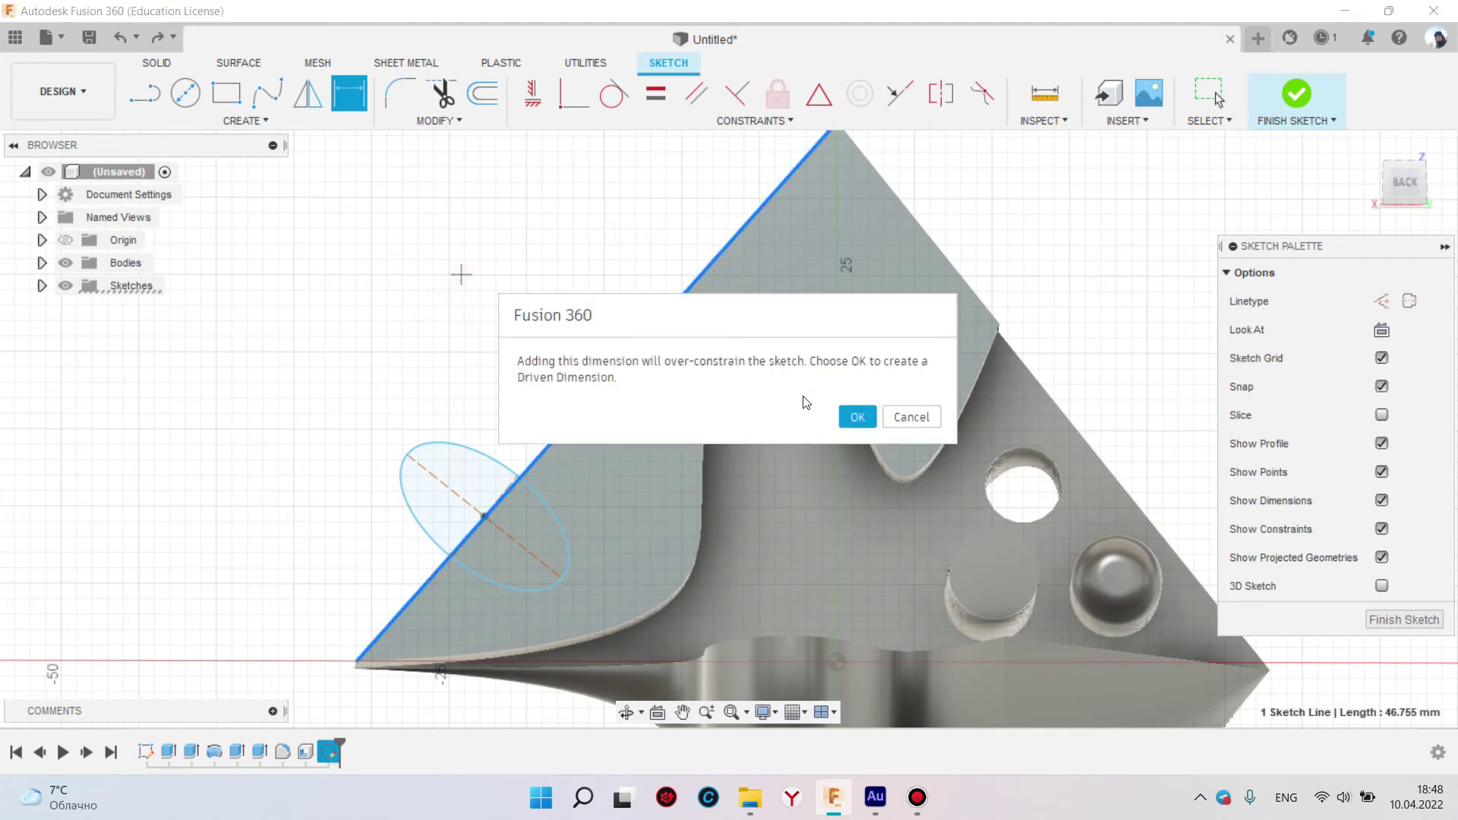
click(851, 416)
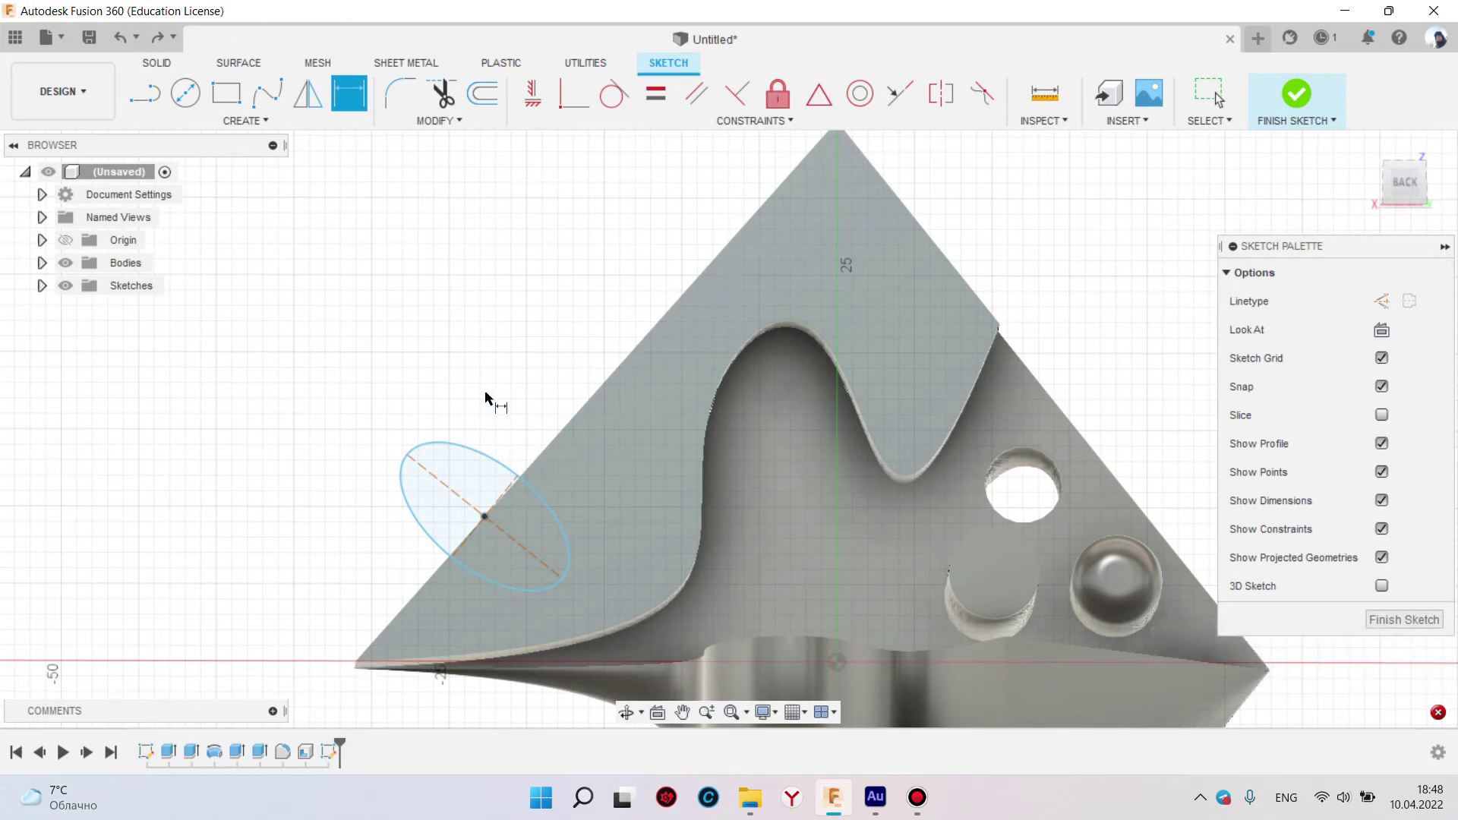
Dimension the tilted ellipse at 7.00 mm
middle_drag(490, 393, 401, 404)
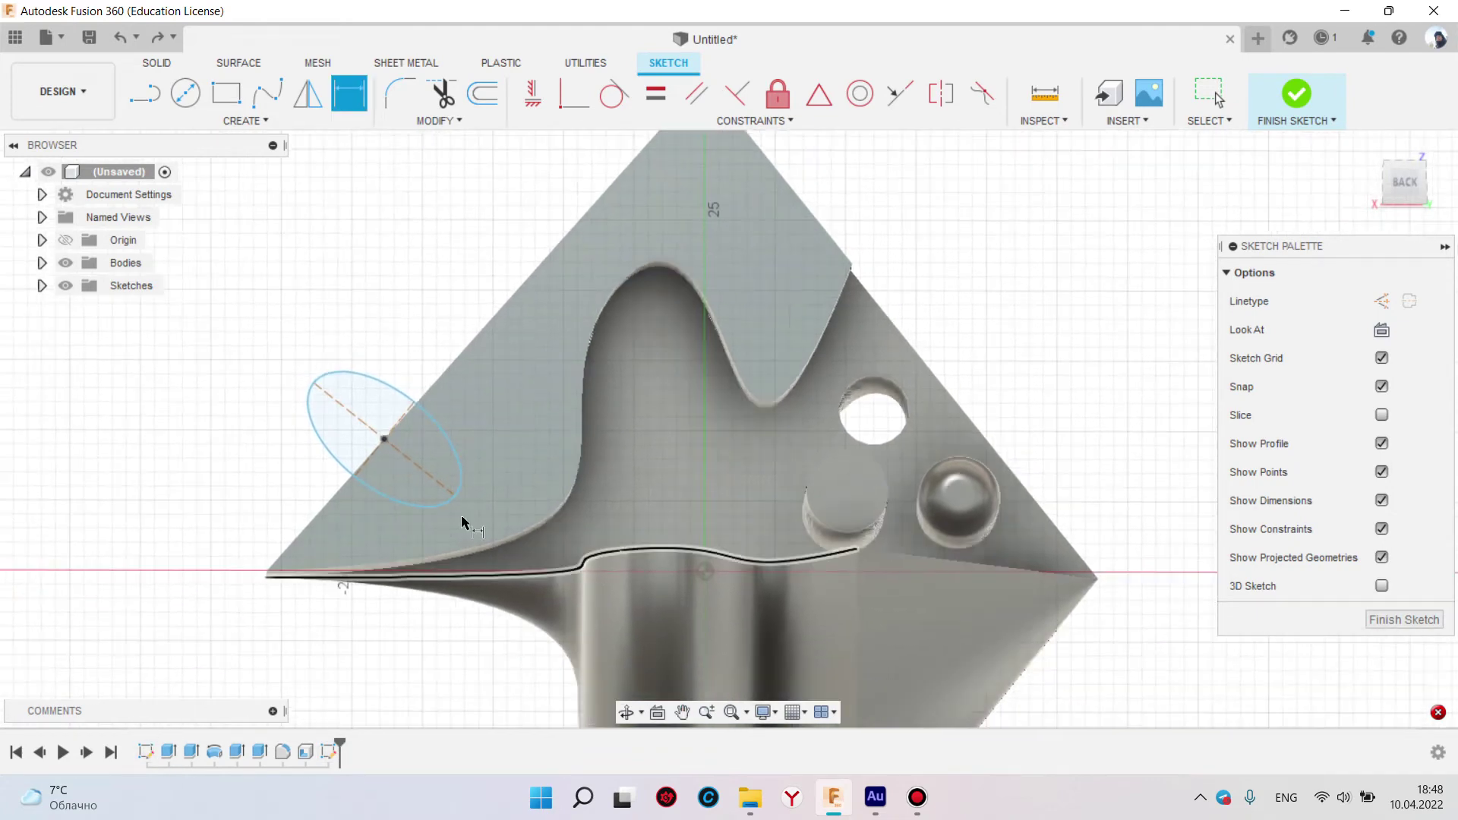
click(400, 405)
click(423, 318)
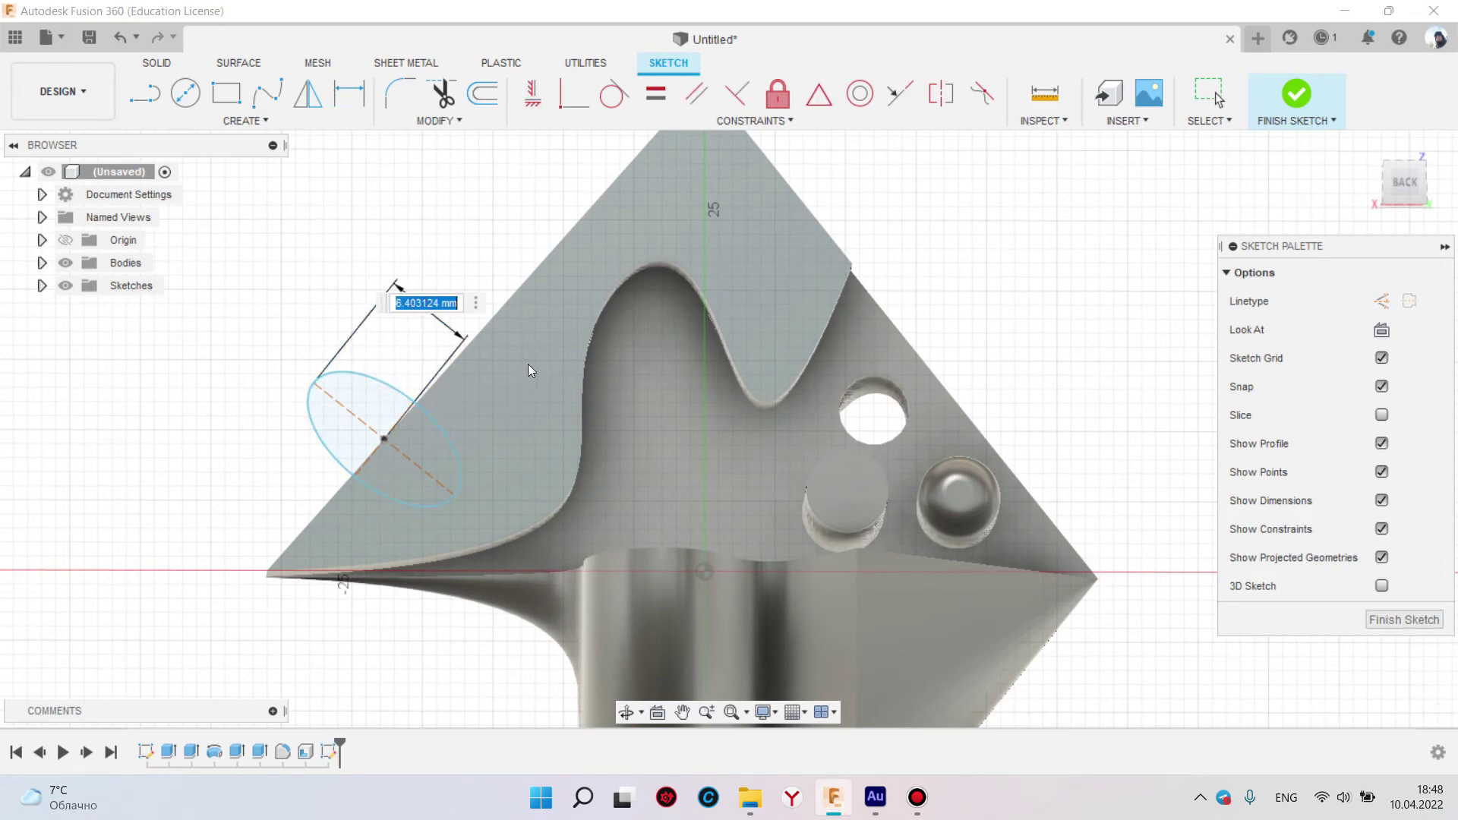
key(Return)
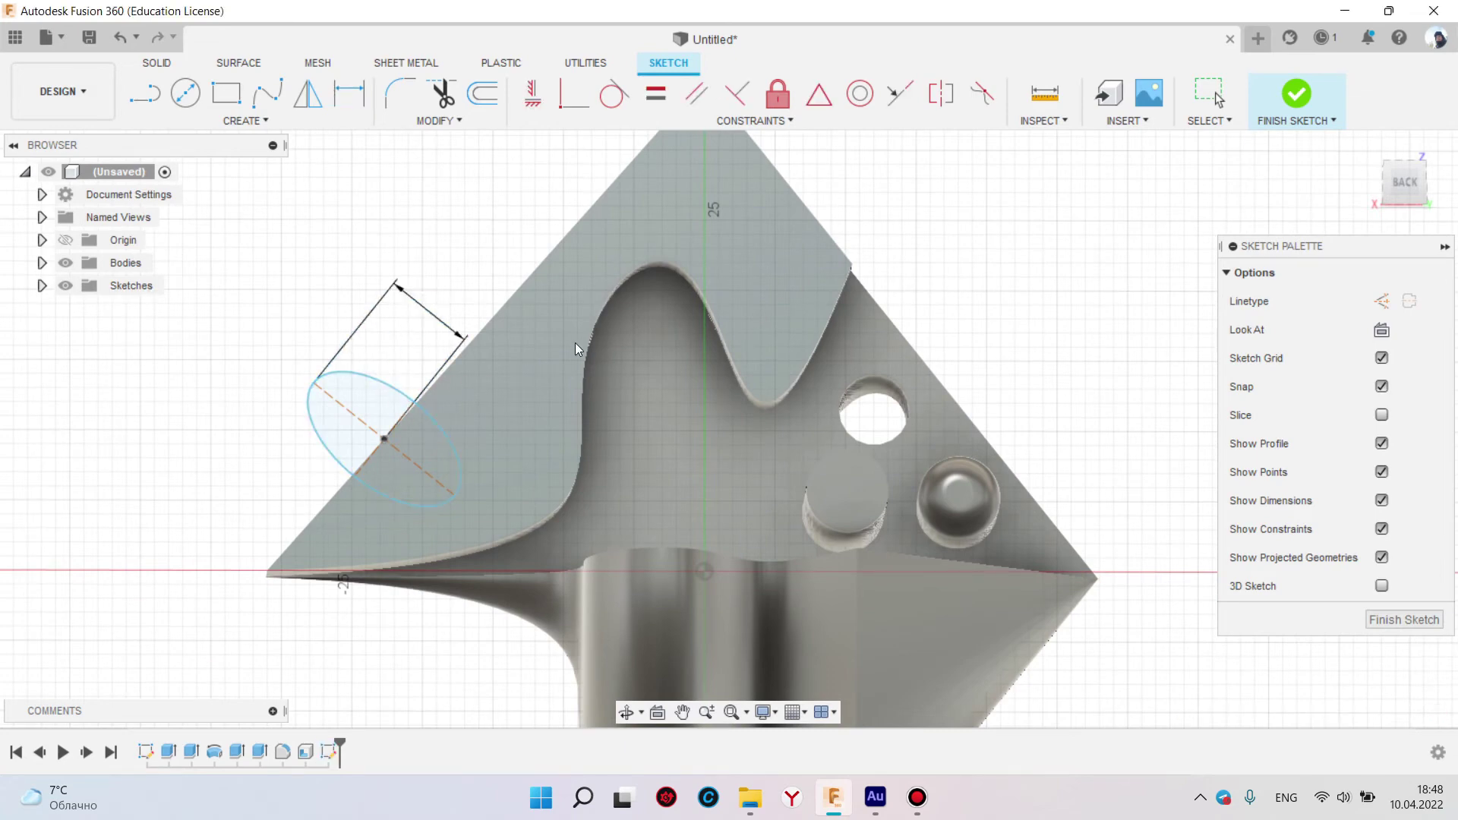
middle_drag(423, 253, 503, 313)
key(Escape)
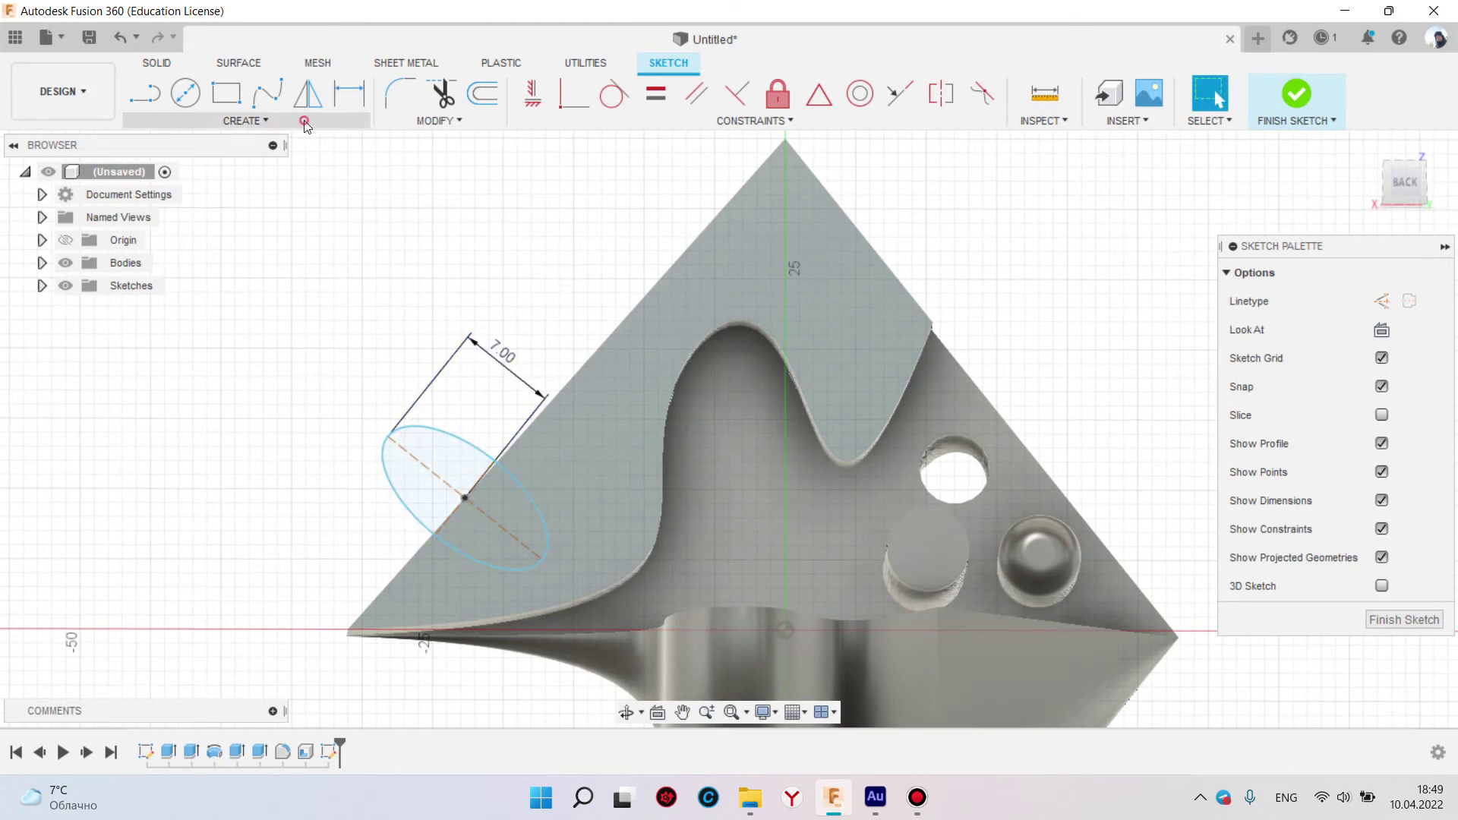
click(305, 125)
click(189, 352)
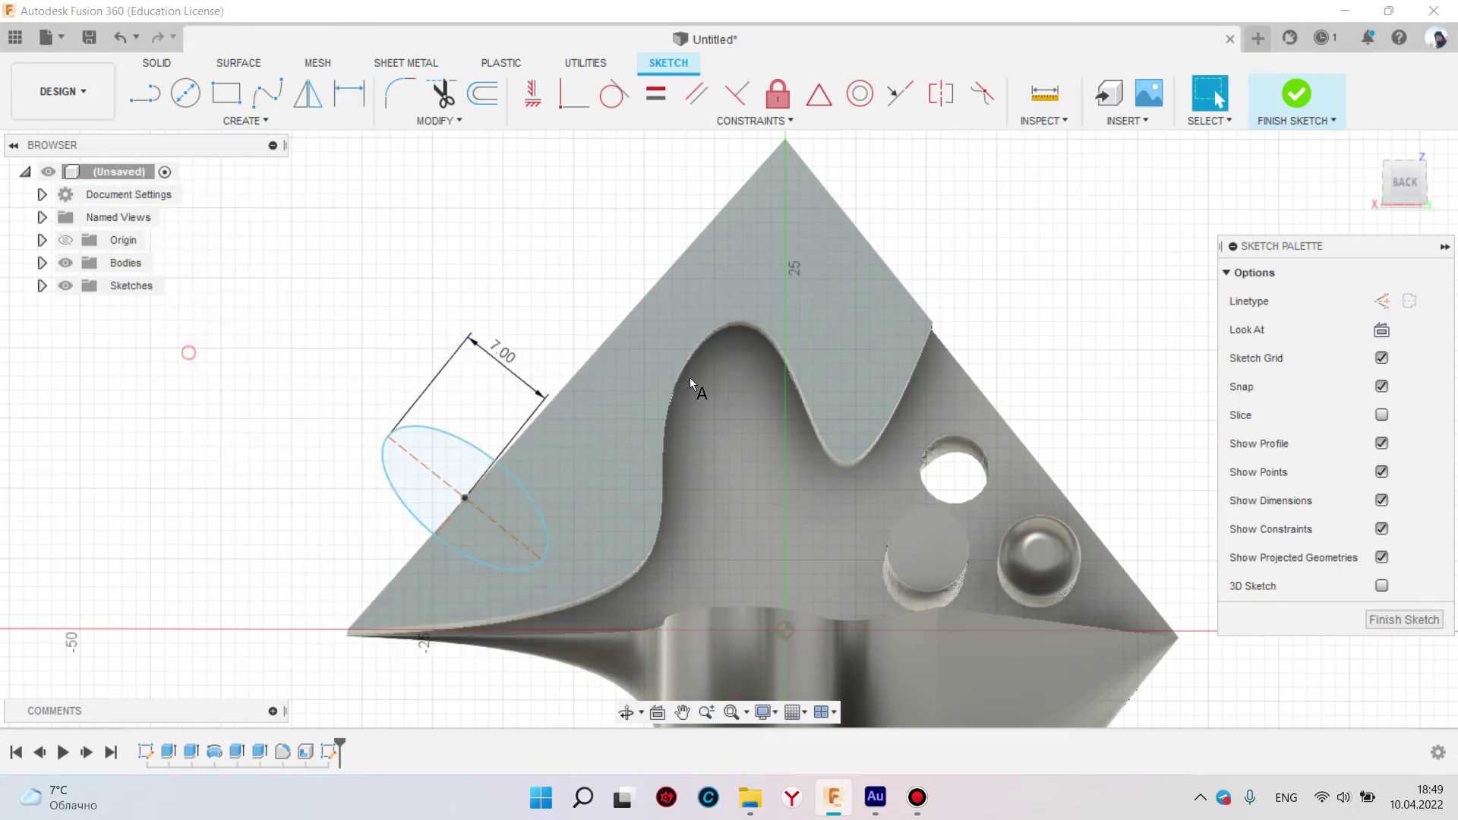
Place sketch text 'Hello' at 3.00 mm height on the triangular face
scroll(549, 425, down, 2)
scroll(558, 339, up, 3)
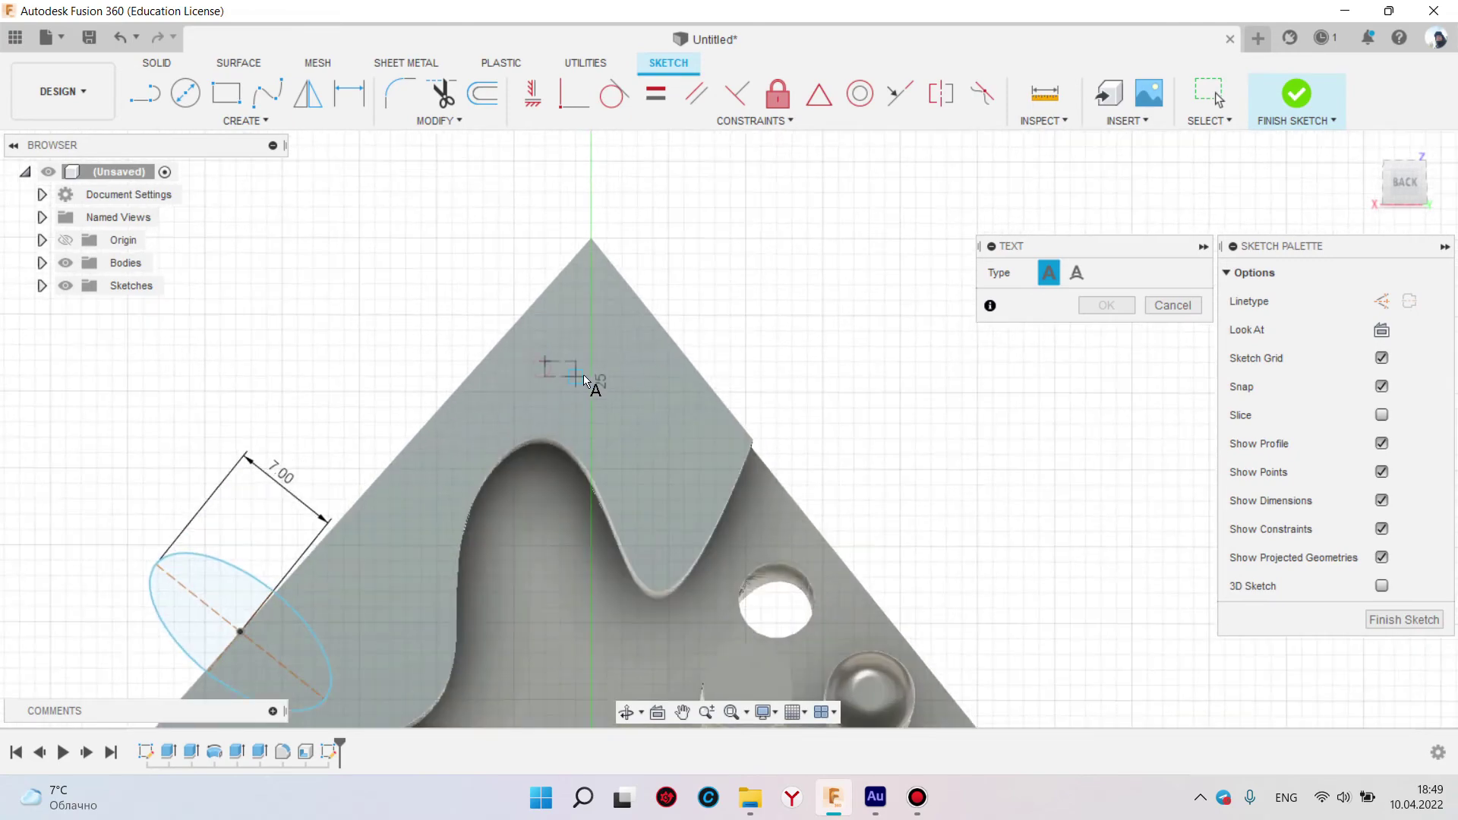
click(654, 420)
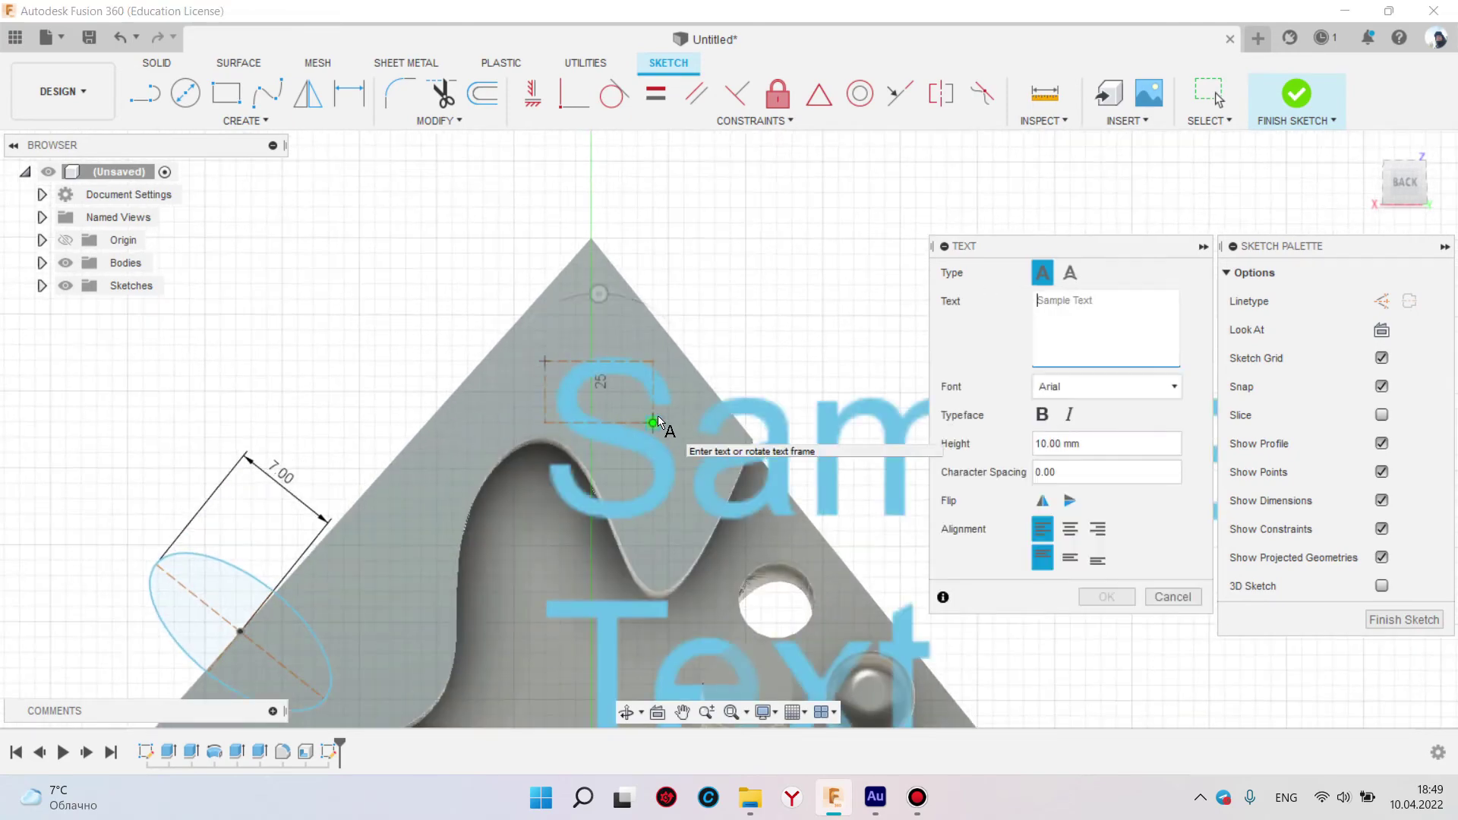
text(Hello)
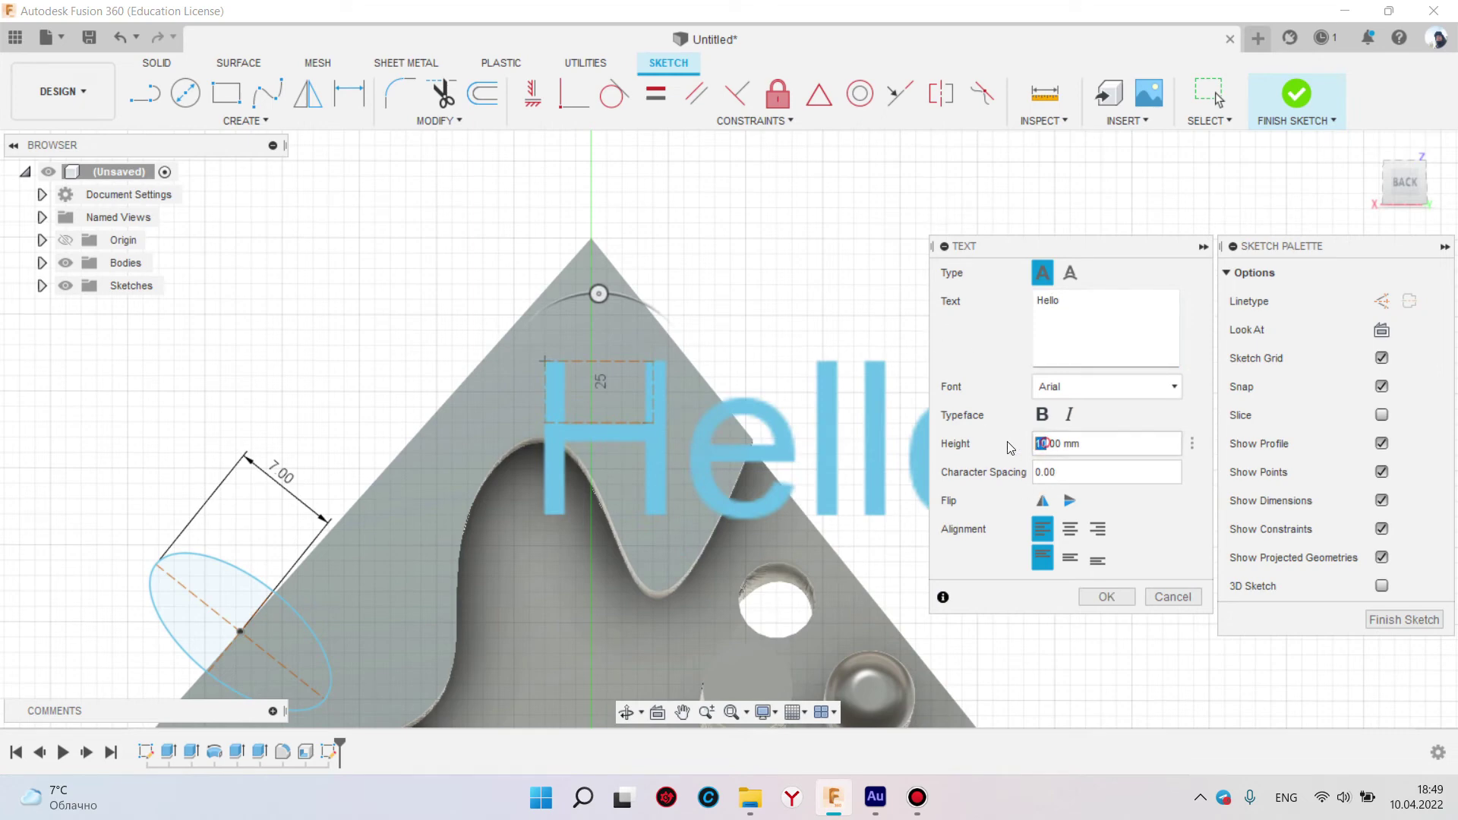
text(3)
key(Return)
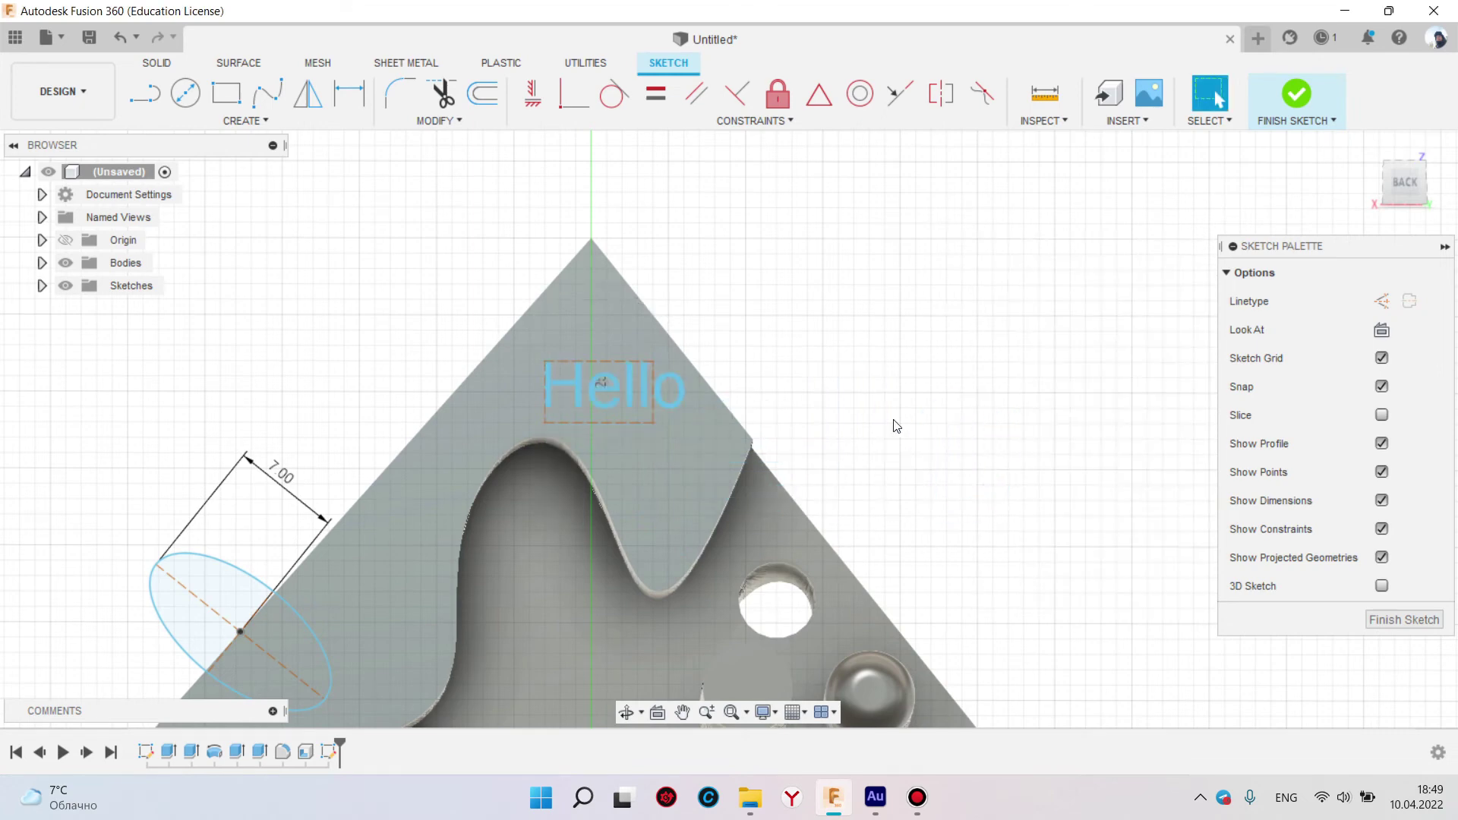
Centre the Hello text horizontally and vertically
click(604, 389)
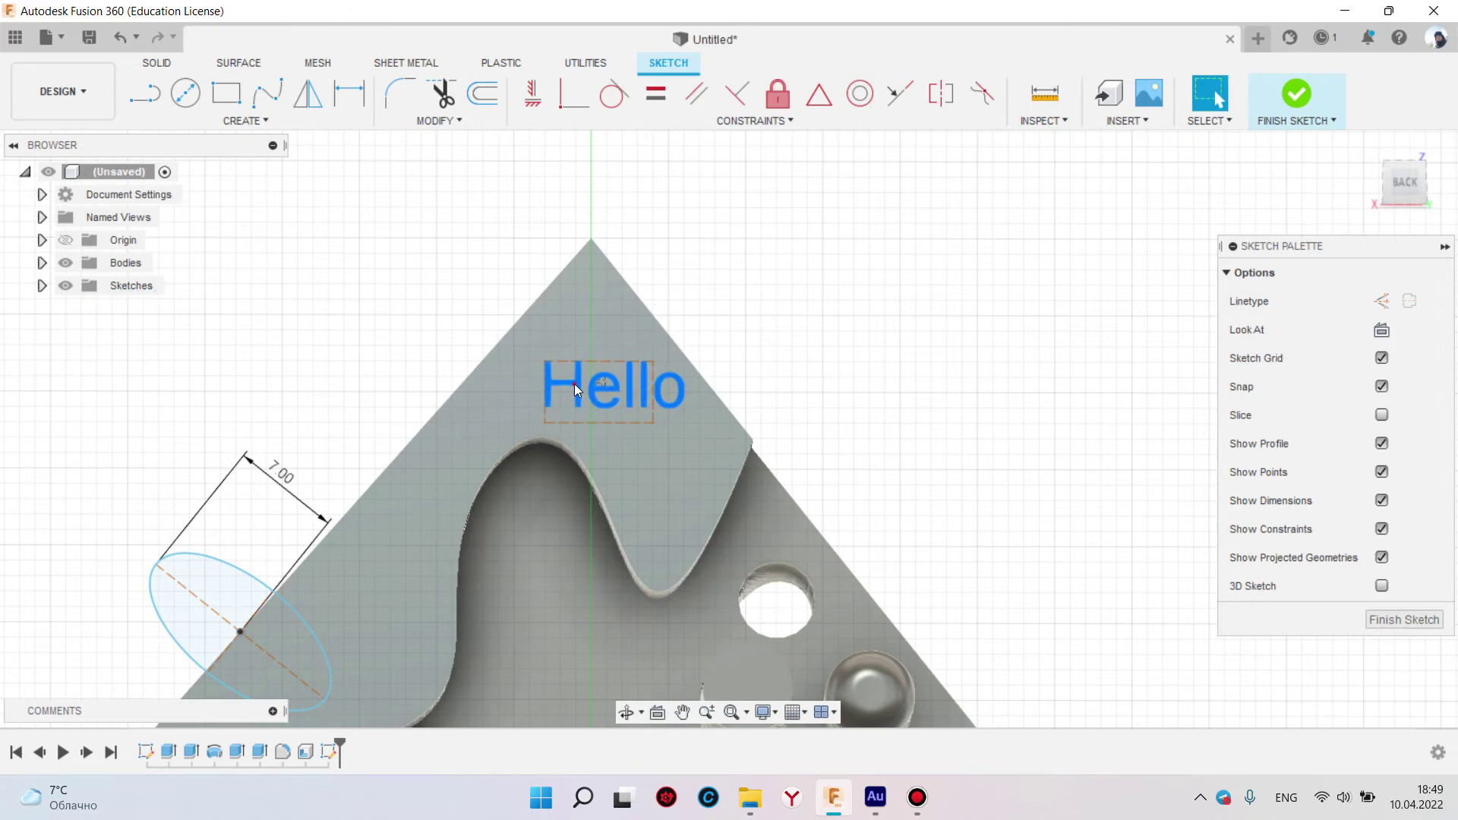
double_click(574, 384)
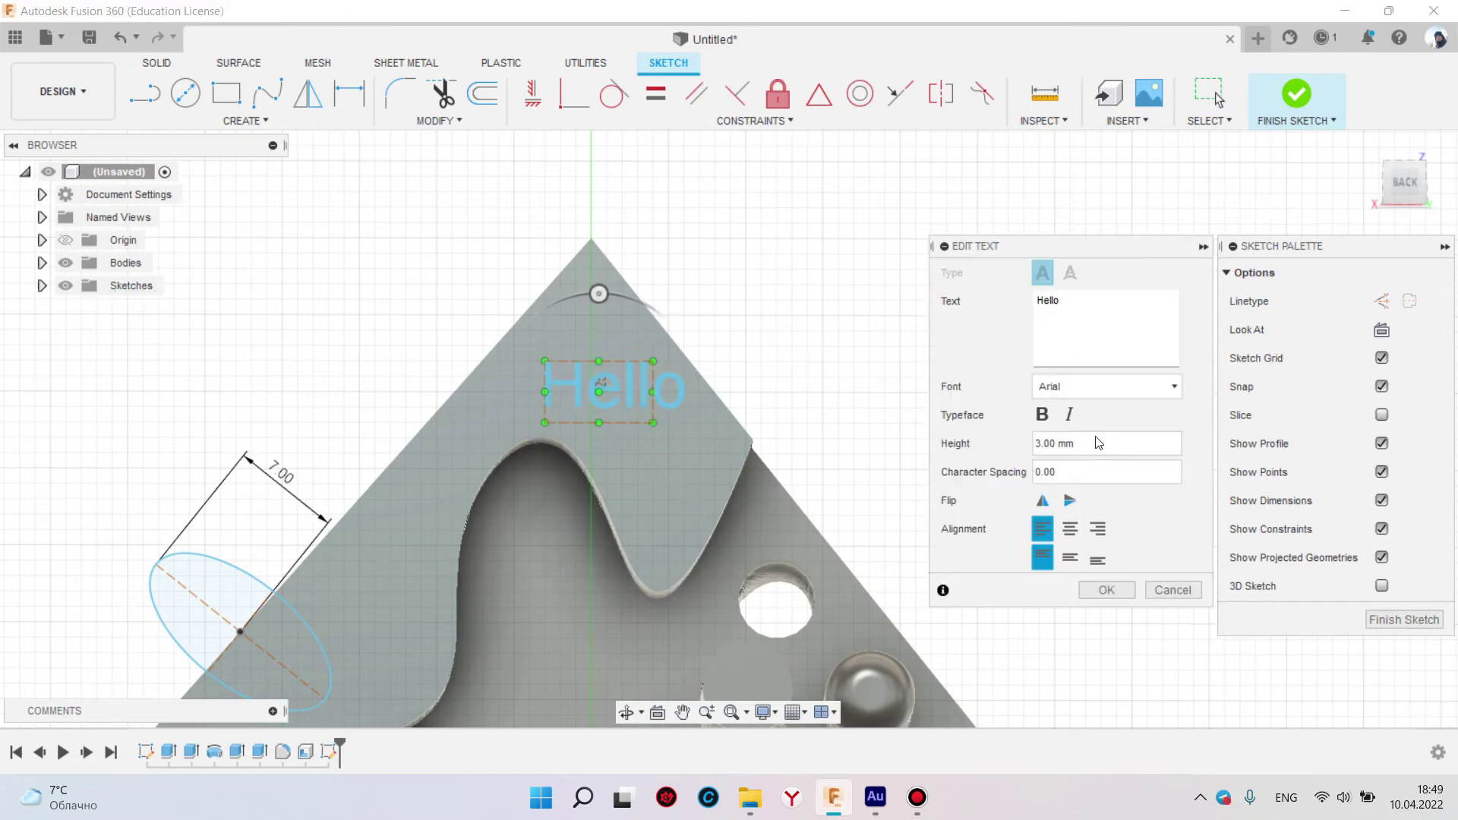
click(1070, 529)
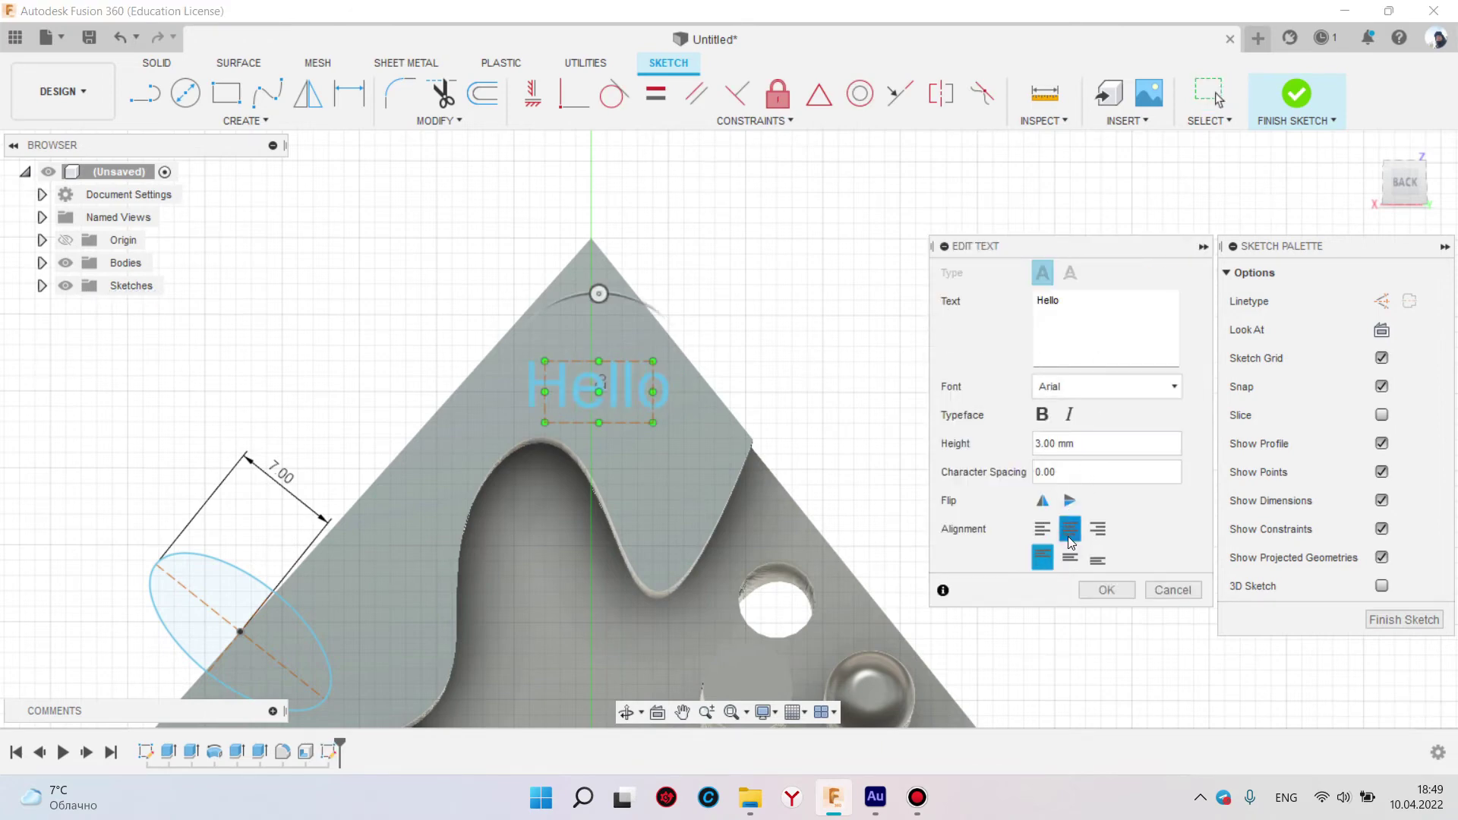
click(1070, 559)
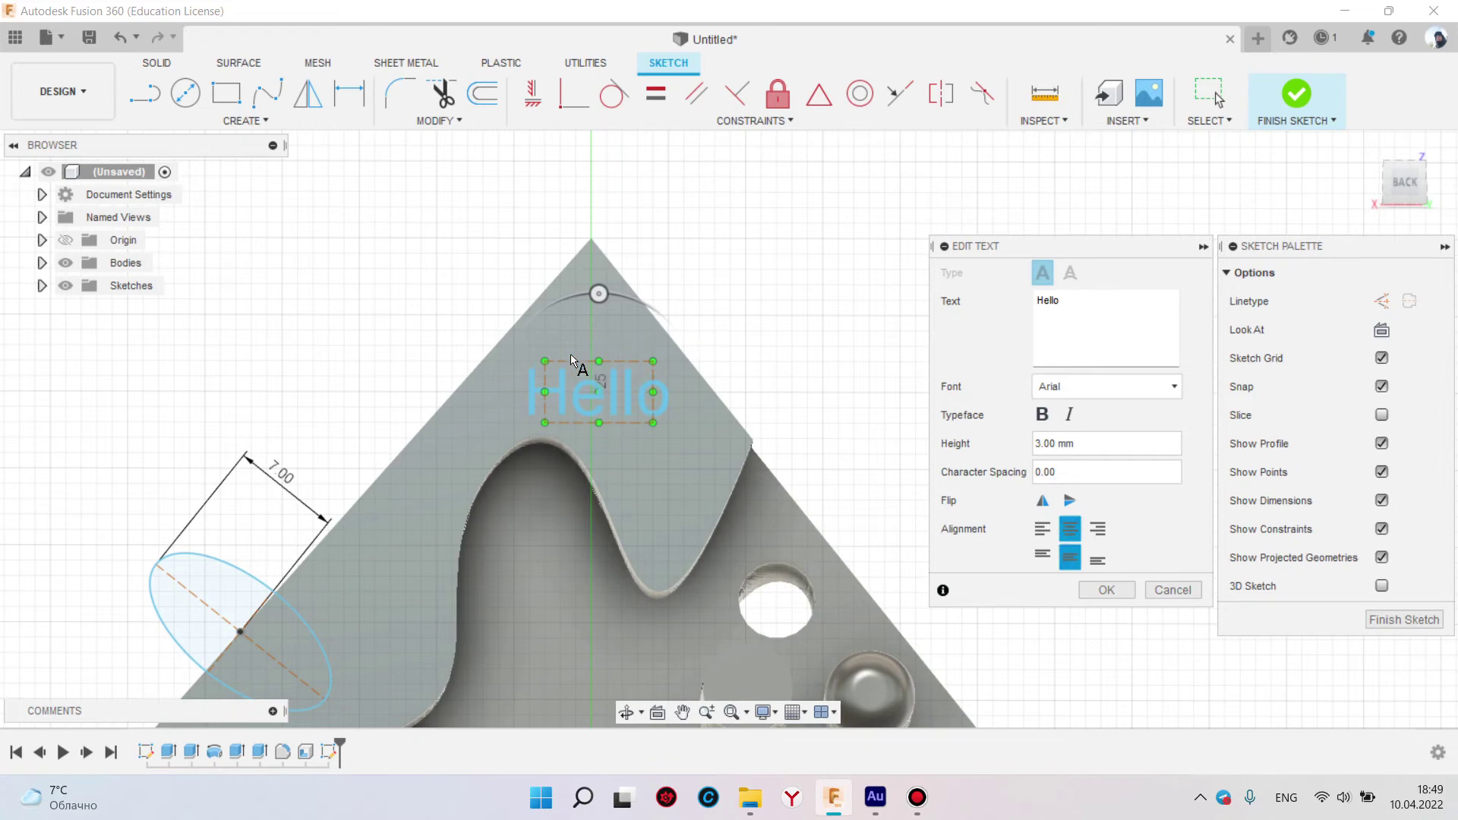
Try making Hello follow the spline curve path, then finish editing the text
scroll(571, 359, up, 3)
middle_drag(759, 273, 624, 278)
click(1070, 273)
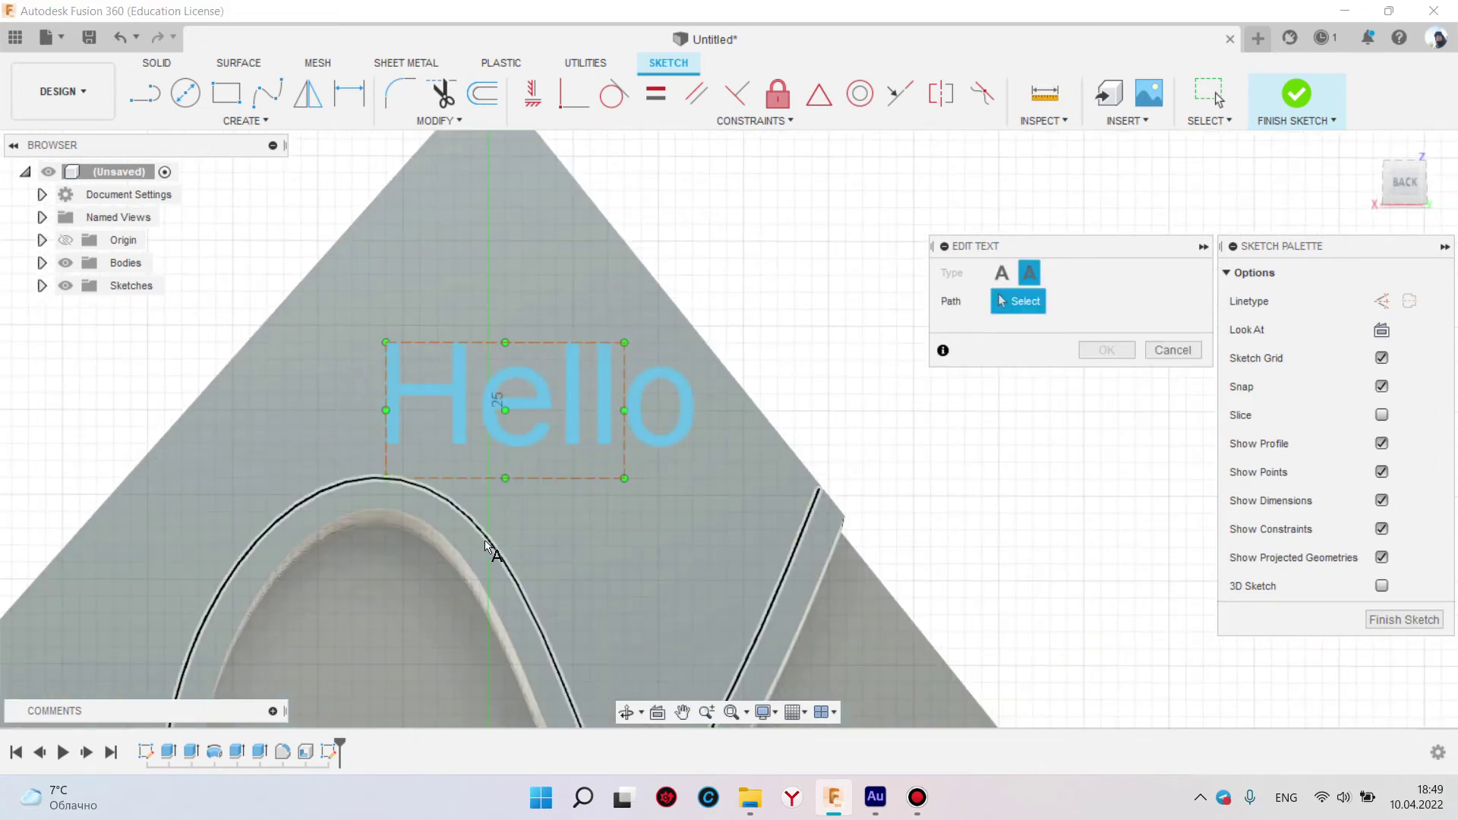
click(502, 576)
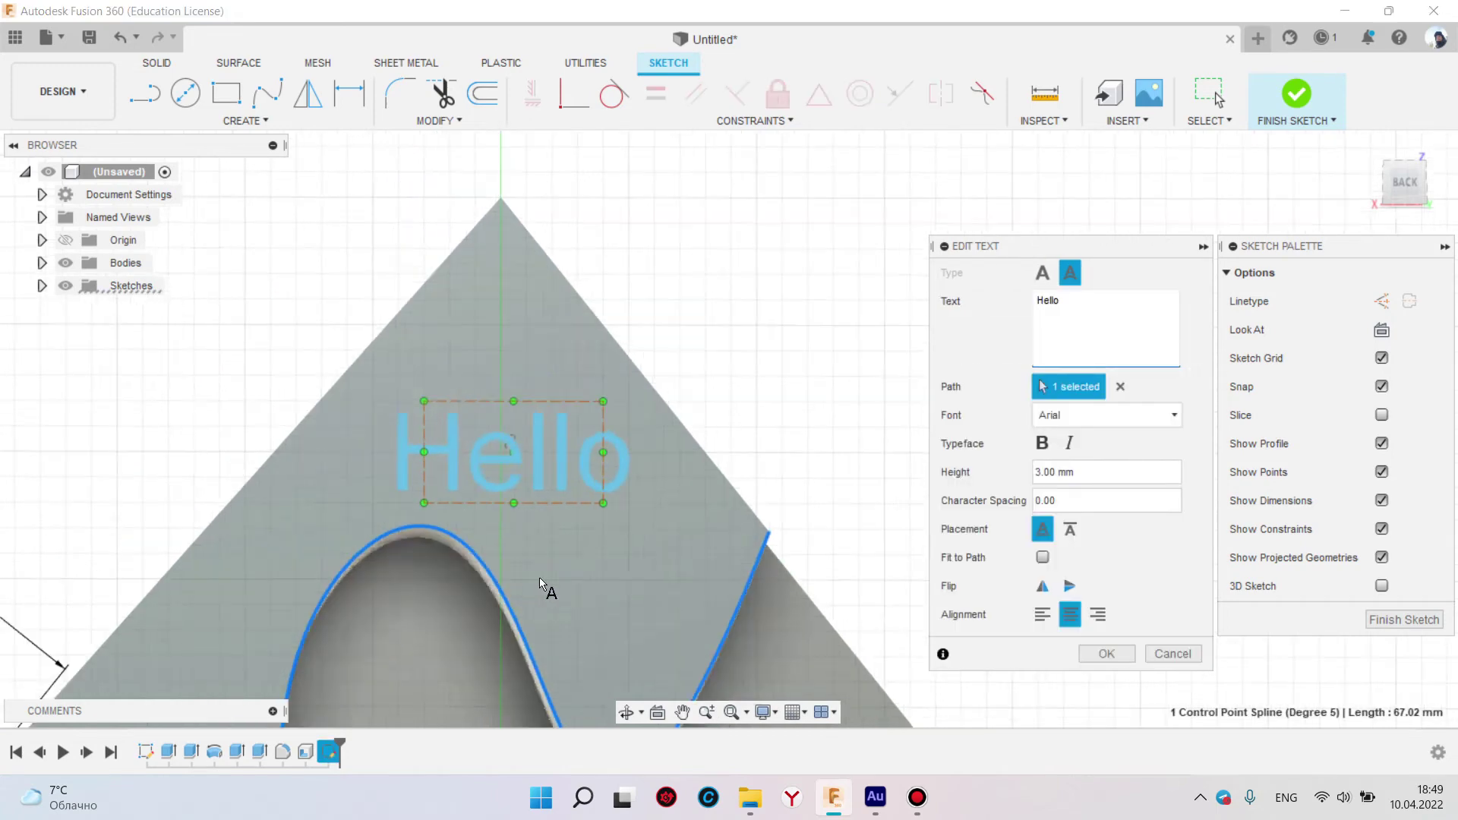
scroll(539, 577, down, 3)
scroll(558, 434, up, 3)
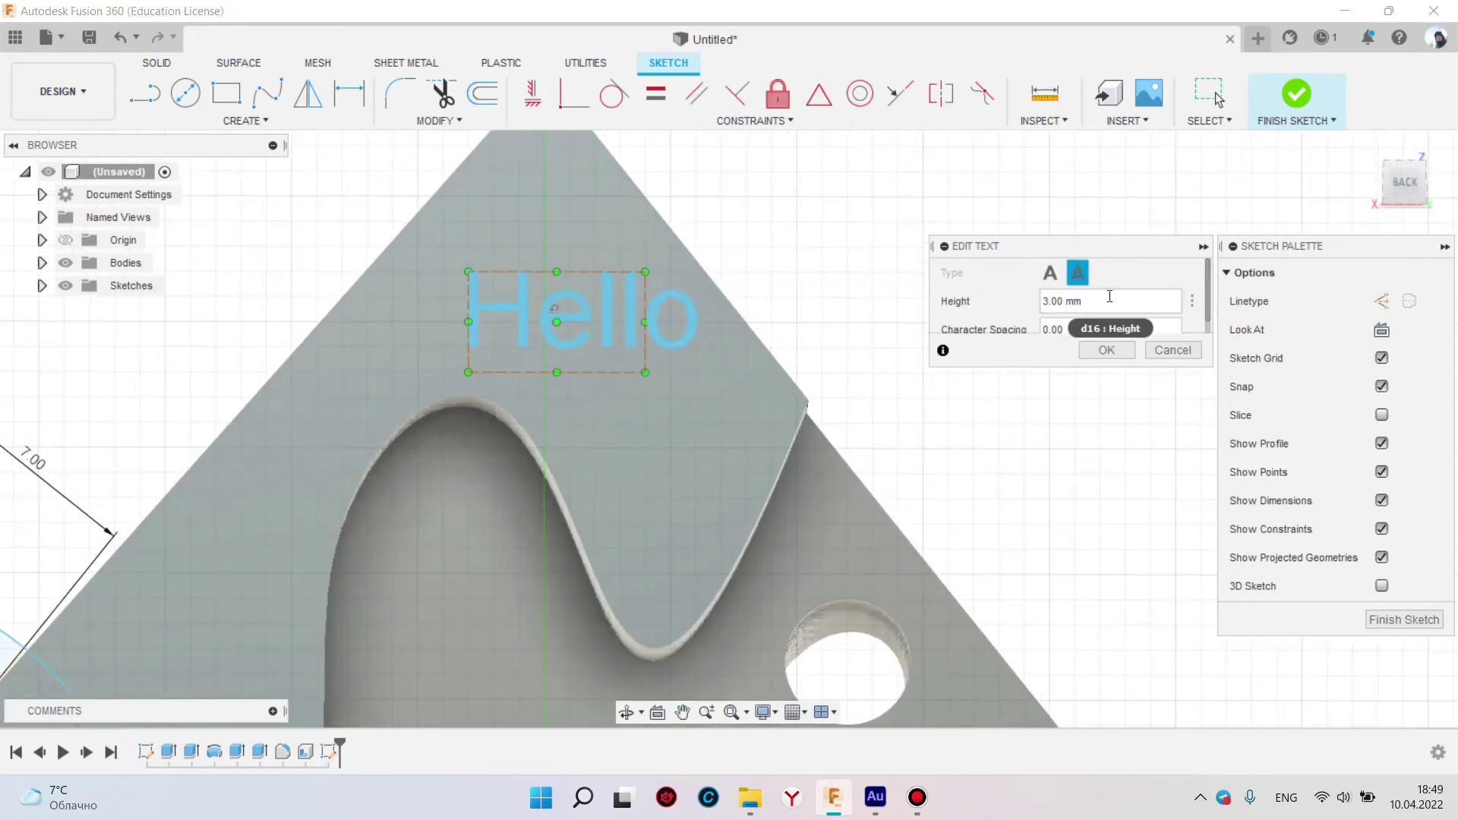
scroll(1179, 283, down, 1)
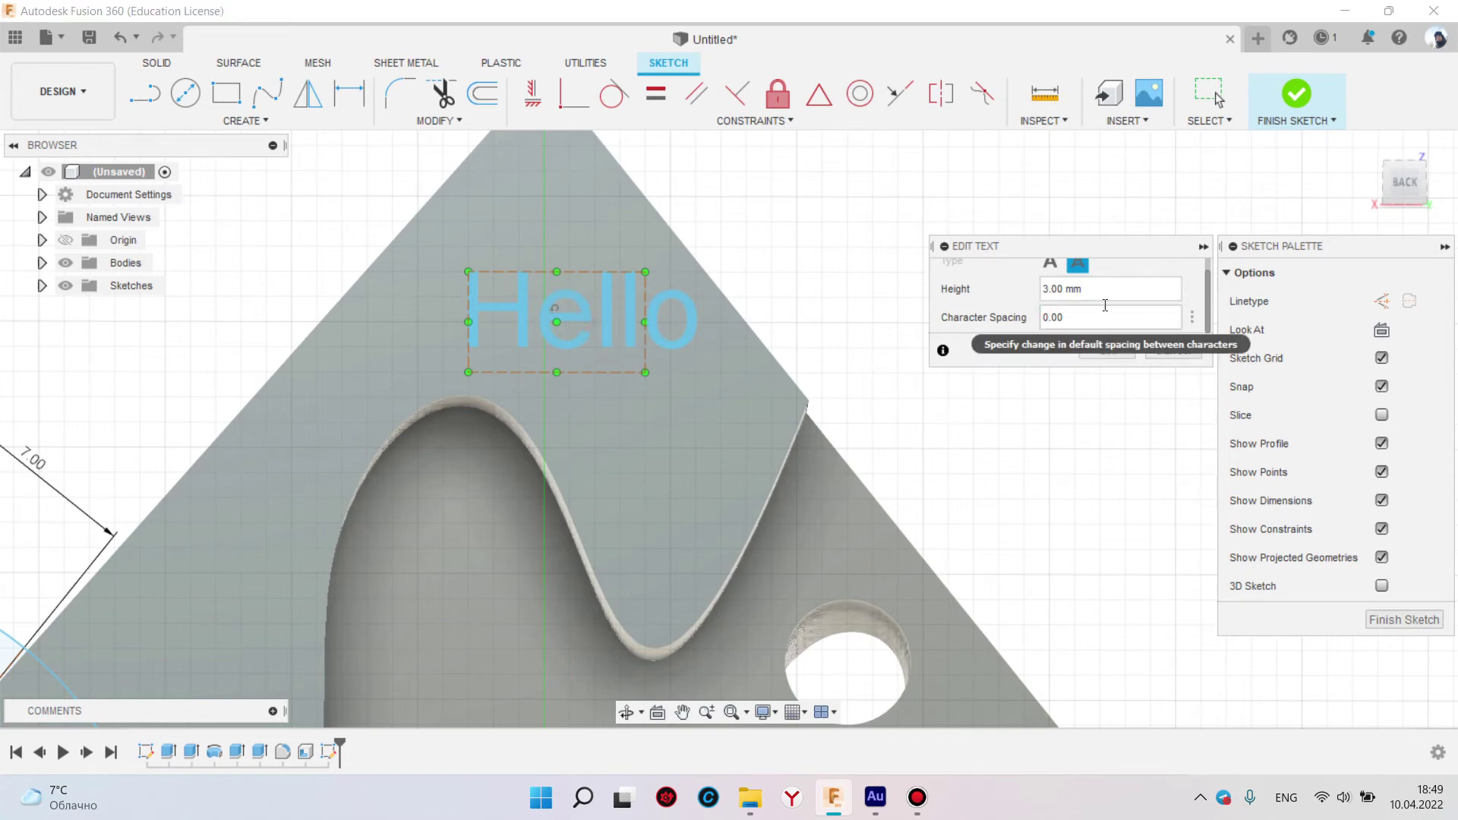
text(1)
key(Return)
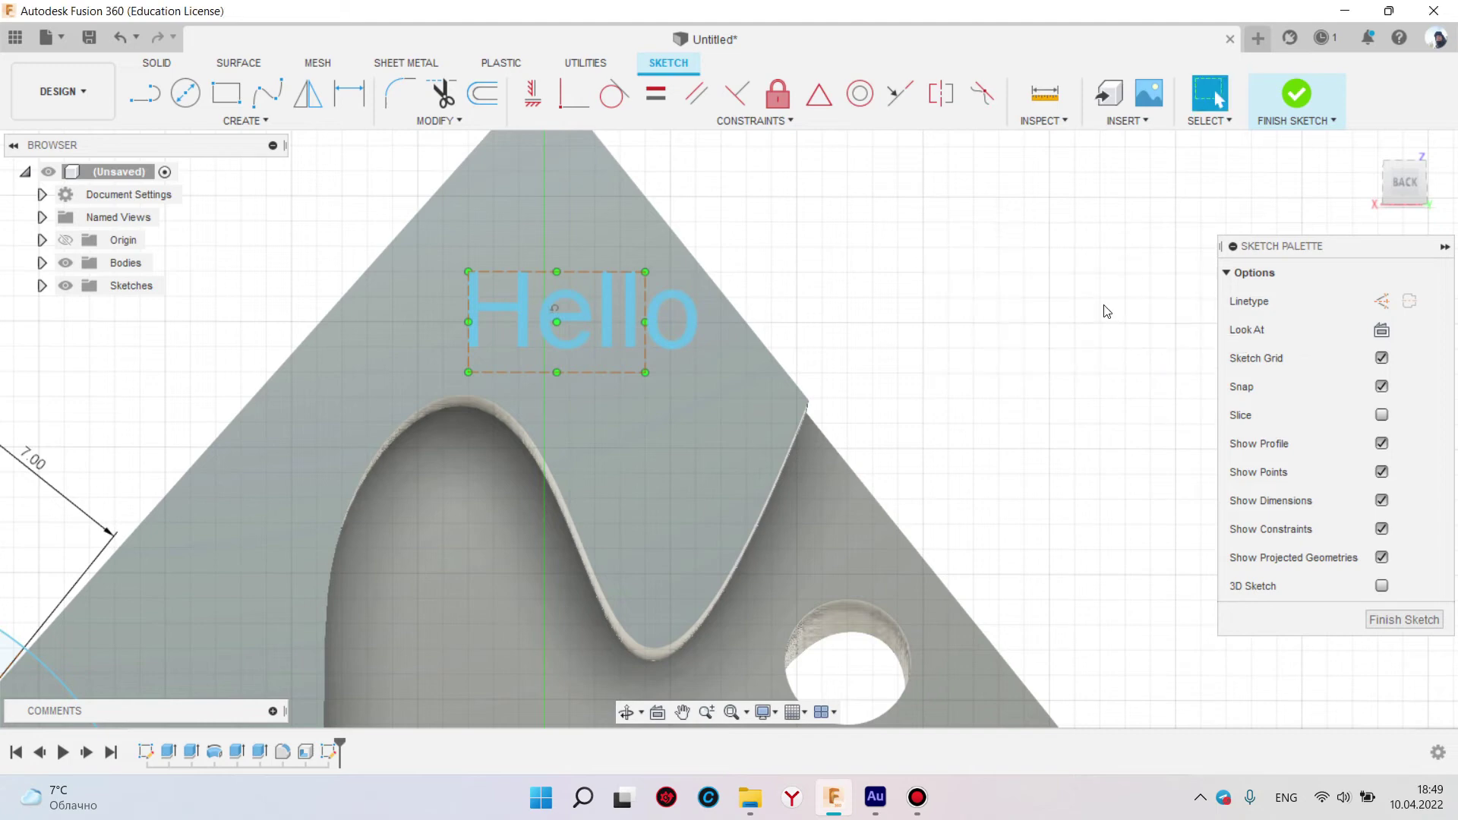
double_click(609, 304)
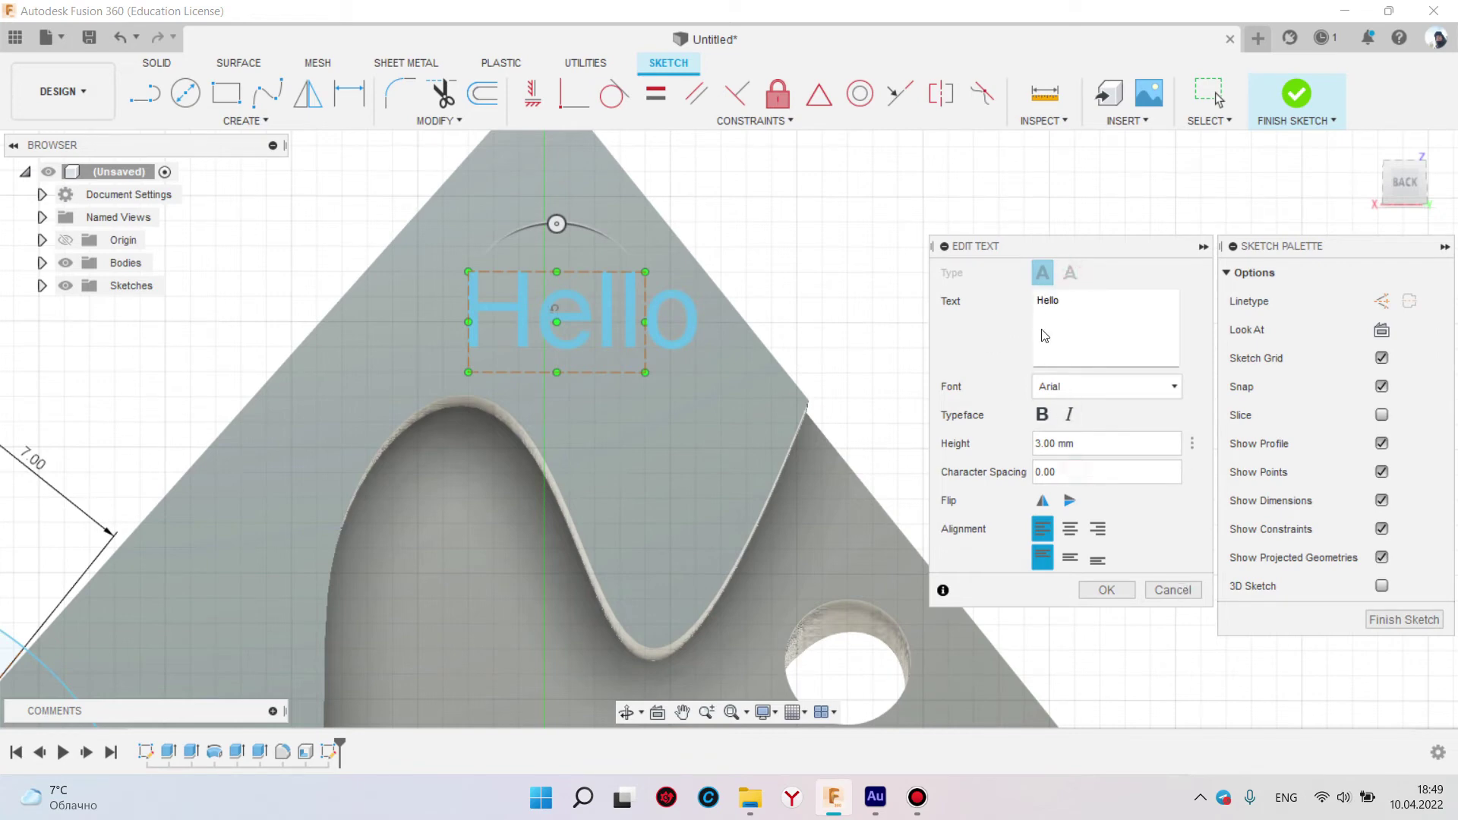
Trial-tilt Hello to -30 deg, then cancel so it stays horizontal
drag(556, 224, 618, 234)
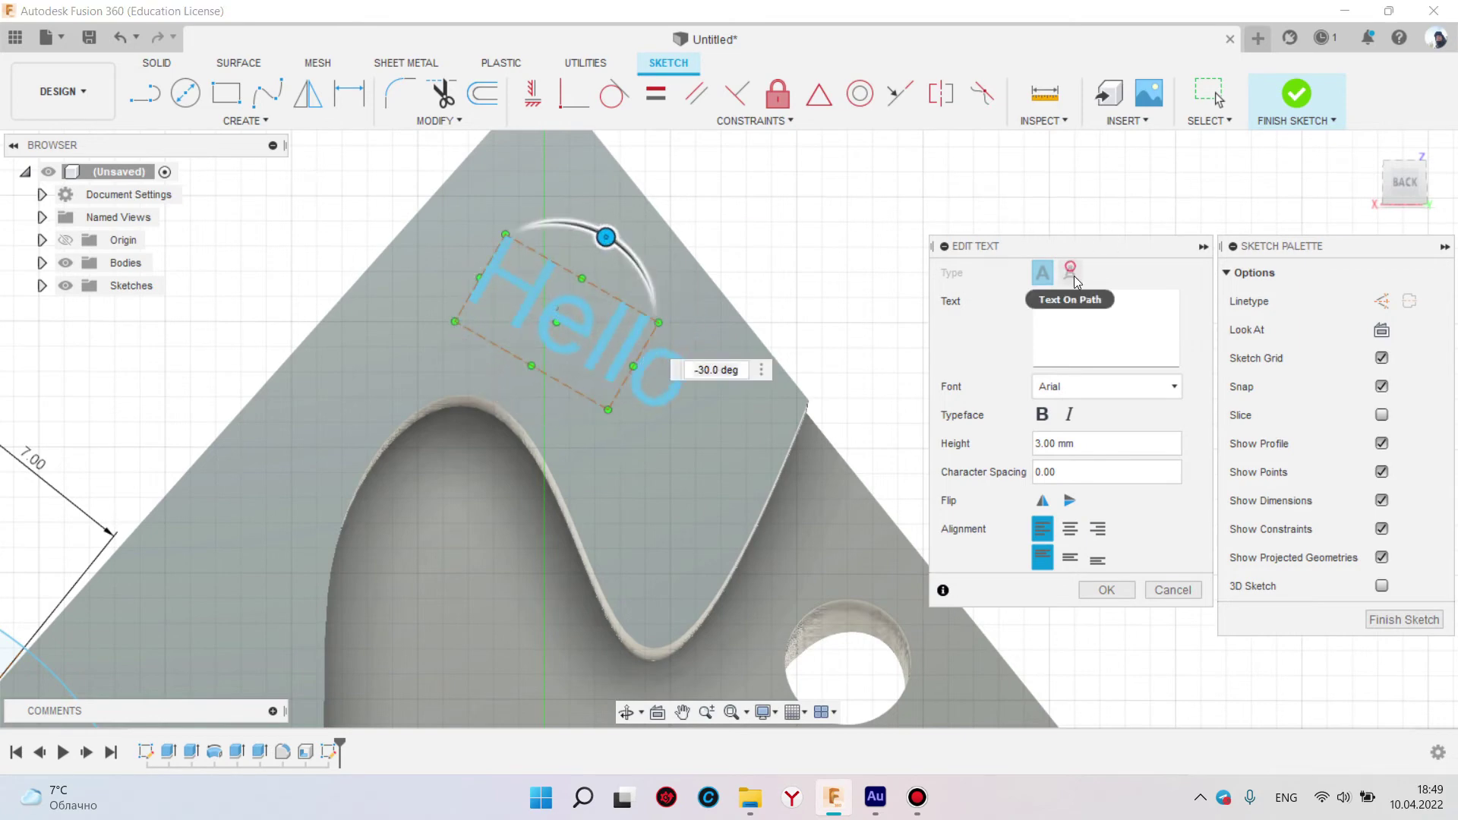
click(1167, 592)
scroll(641, 413, down, 5)
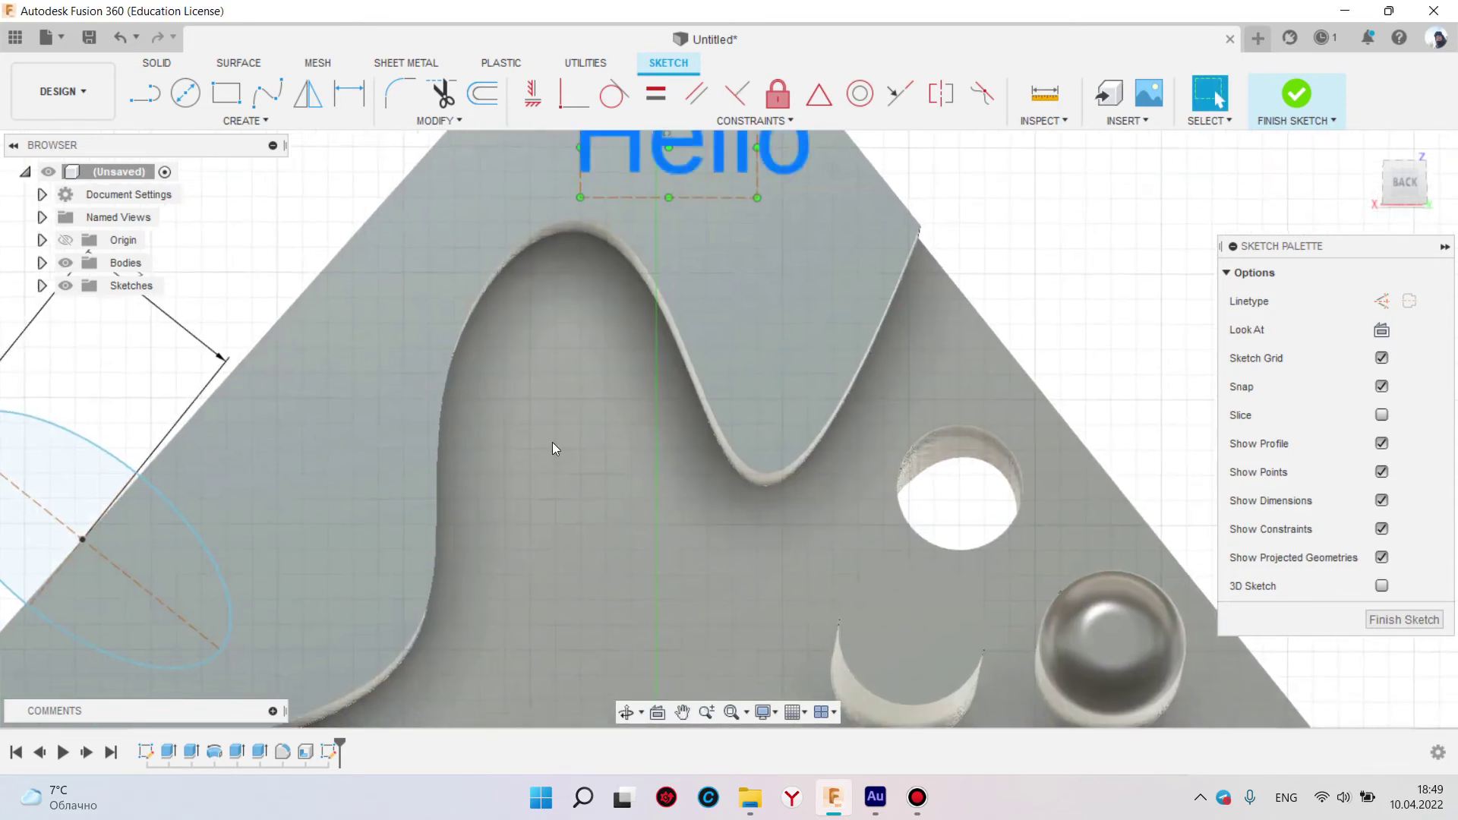
scroll(552, 442, down, 5)
click(278, 122)
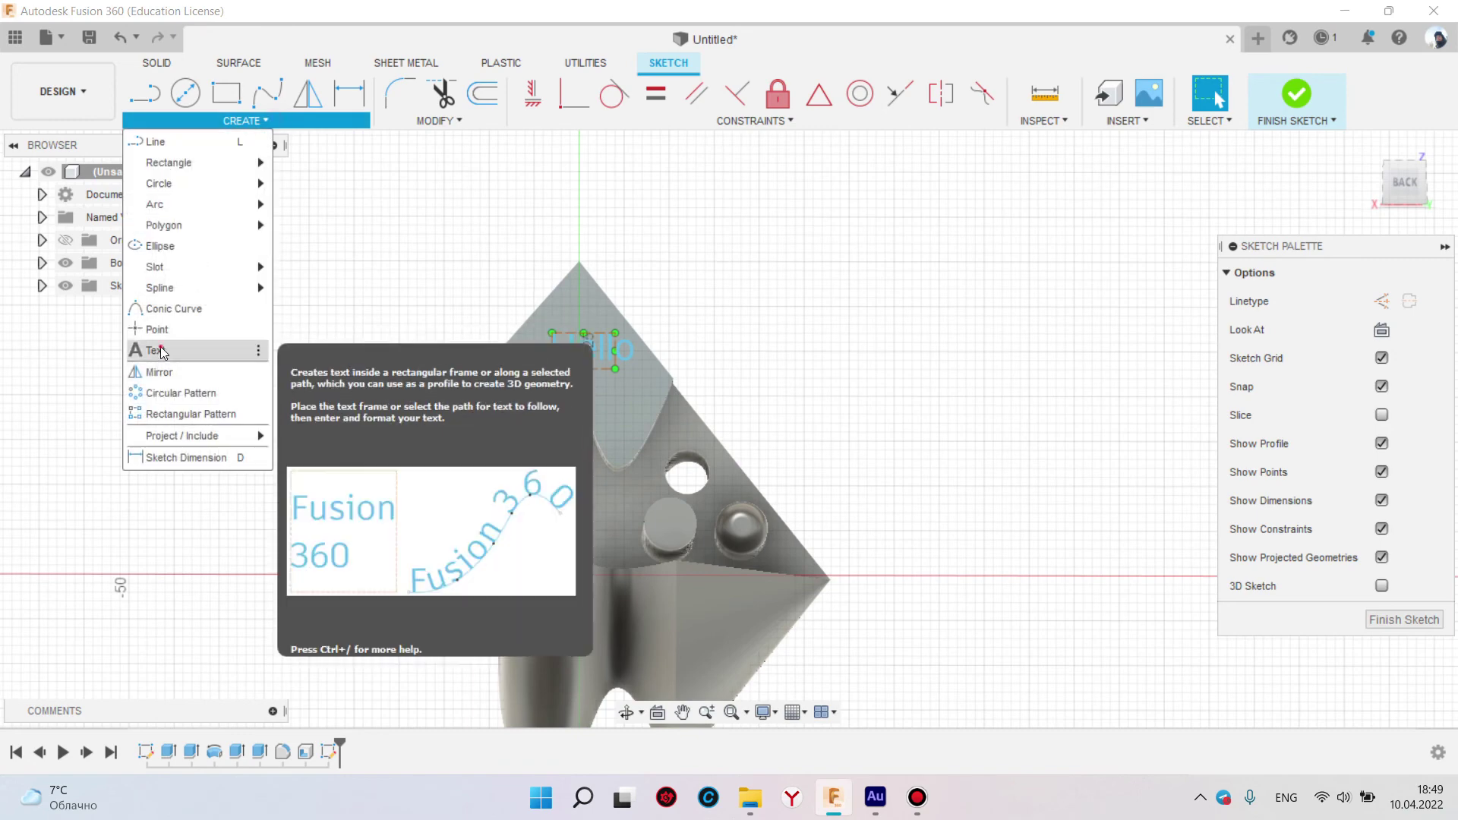
click(161, 346)
click(1028, 274)
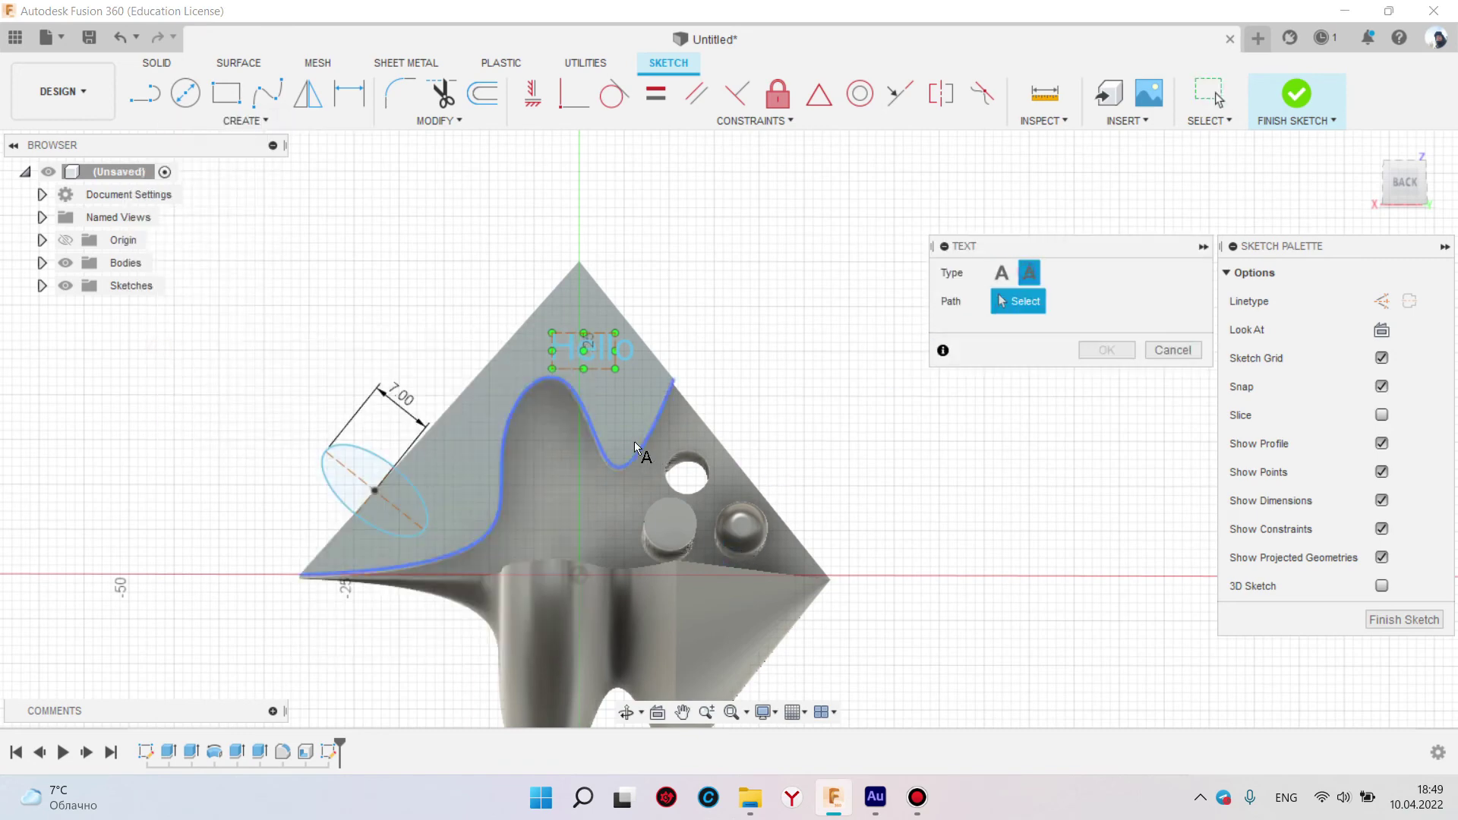
click(431, 514)
middle_drag(407, 481, 692, 408)
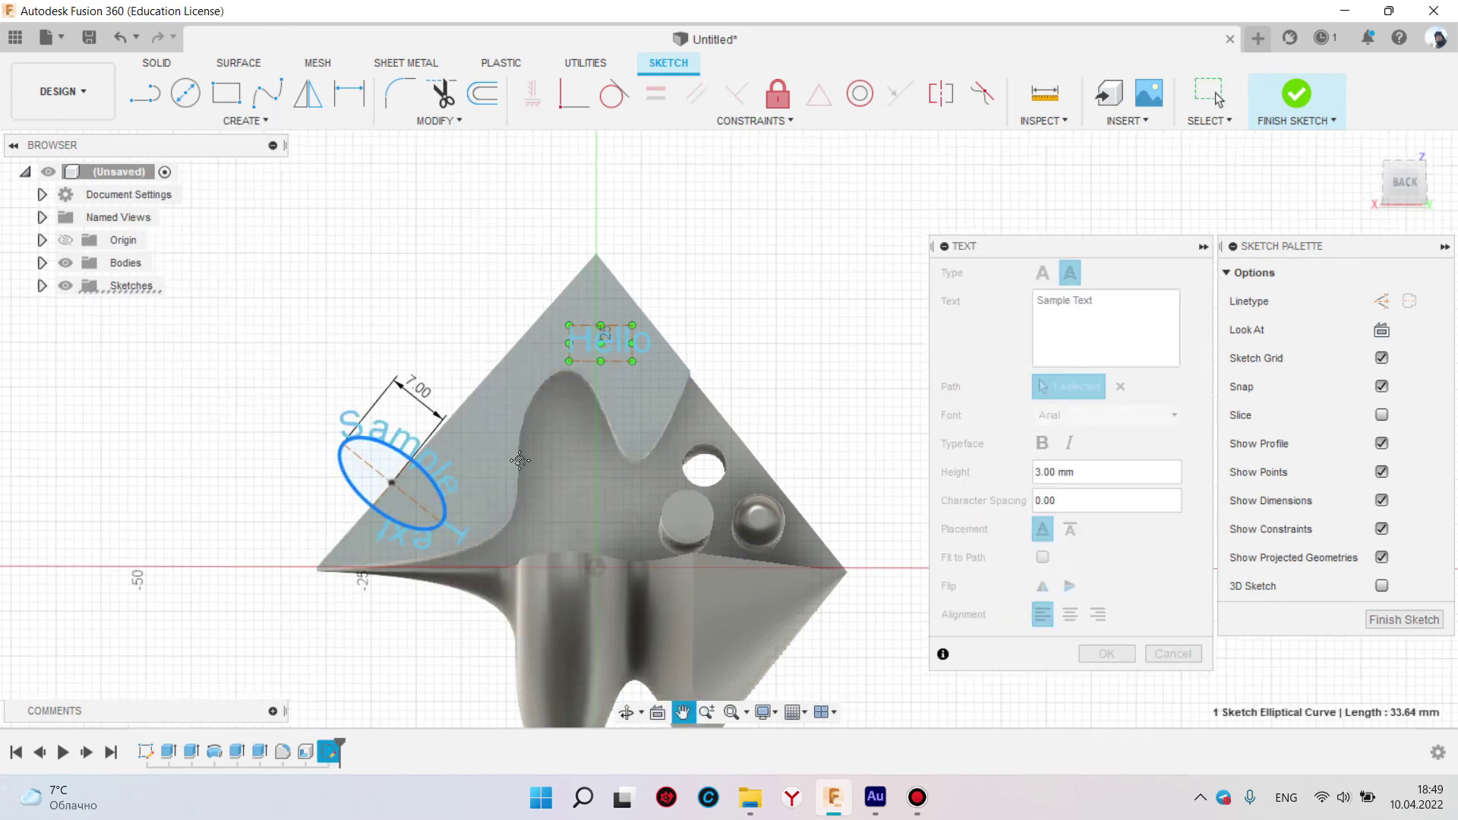
scroll(692, 408, up, 3)
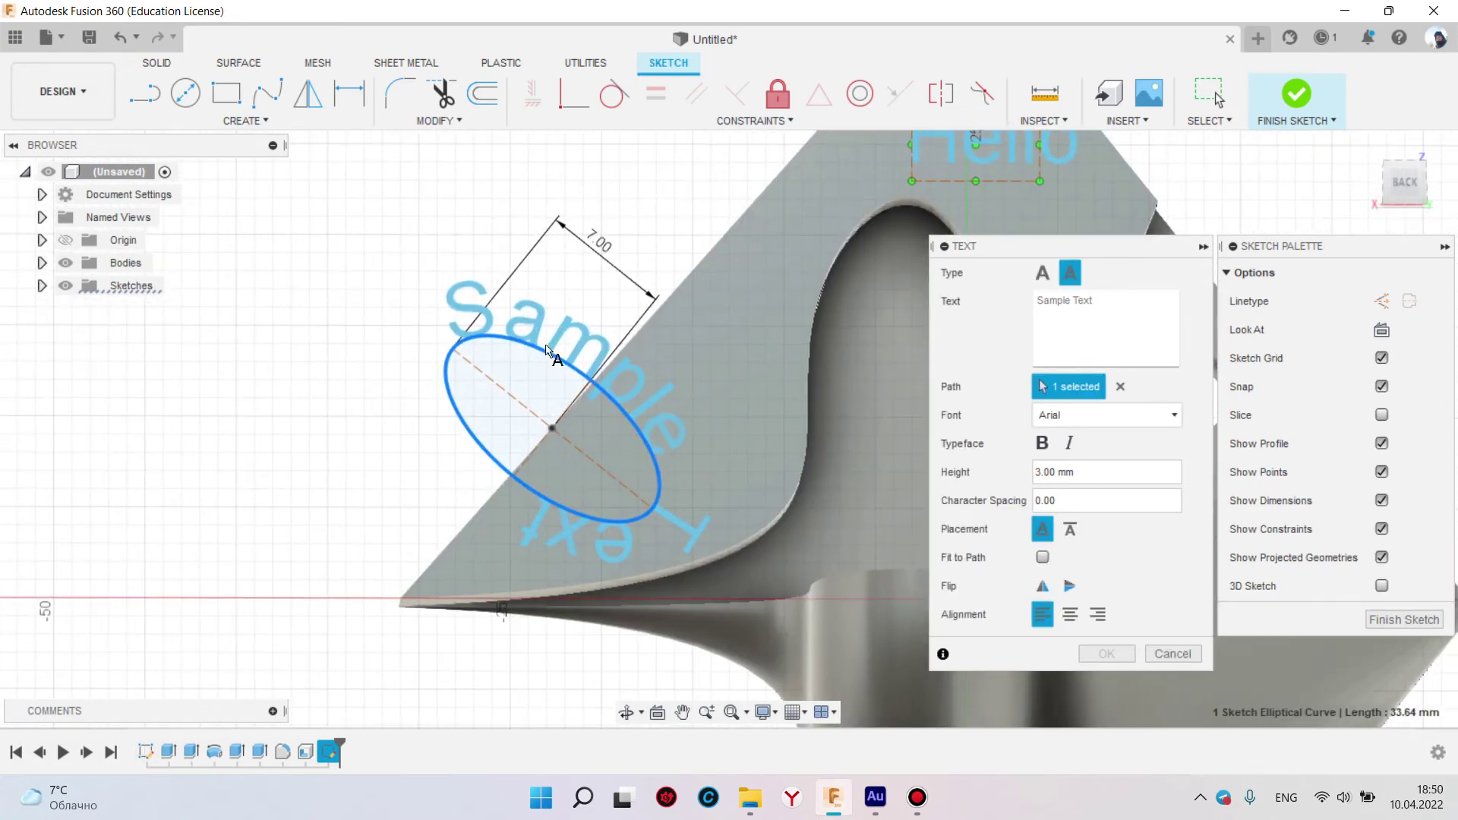
scroll(862, 381, up, 3)
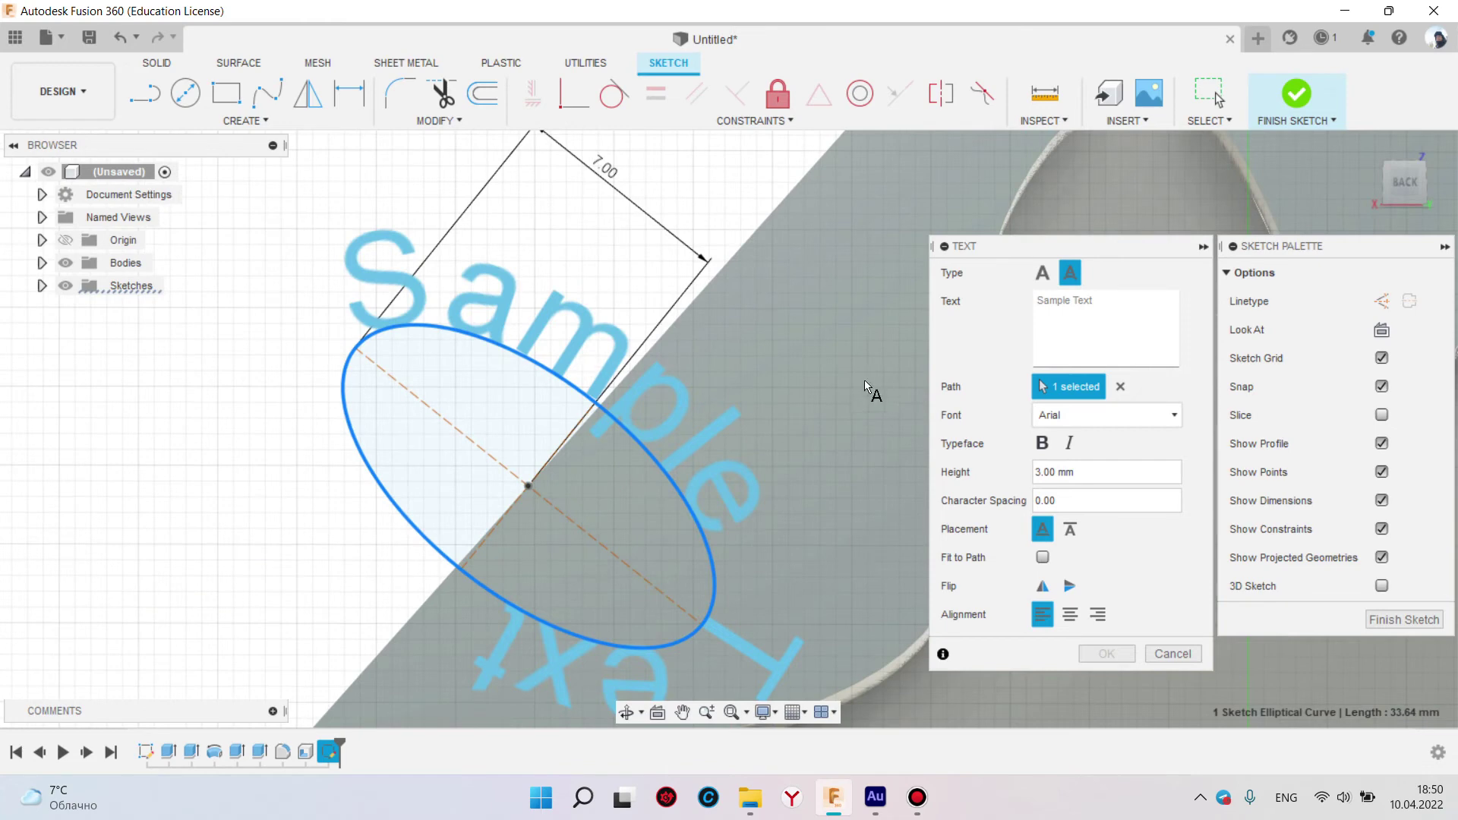
scroll(426, 386, down, 5)
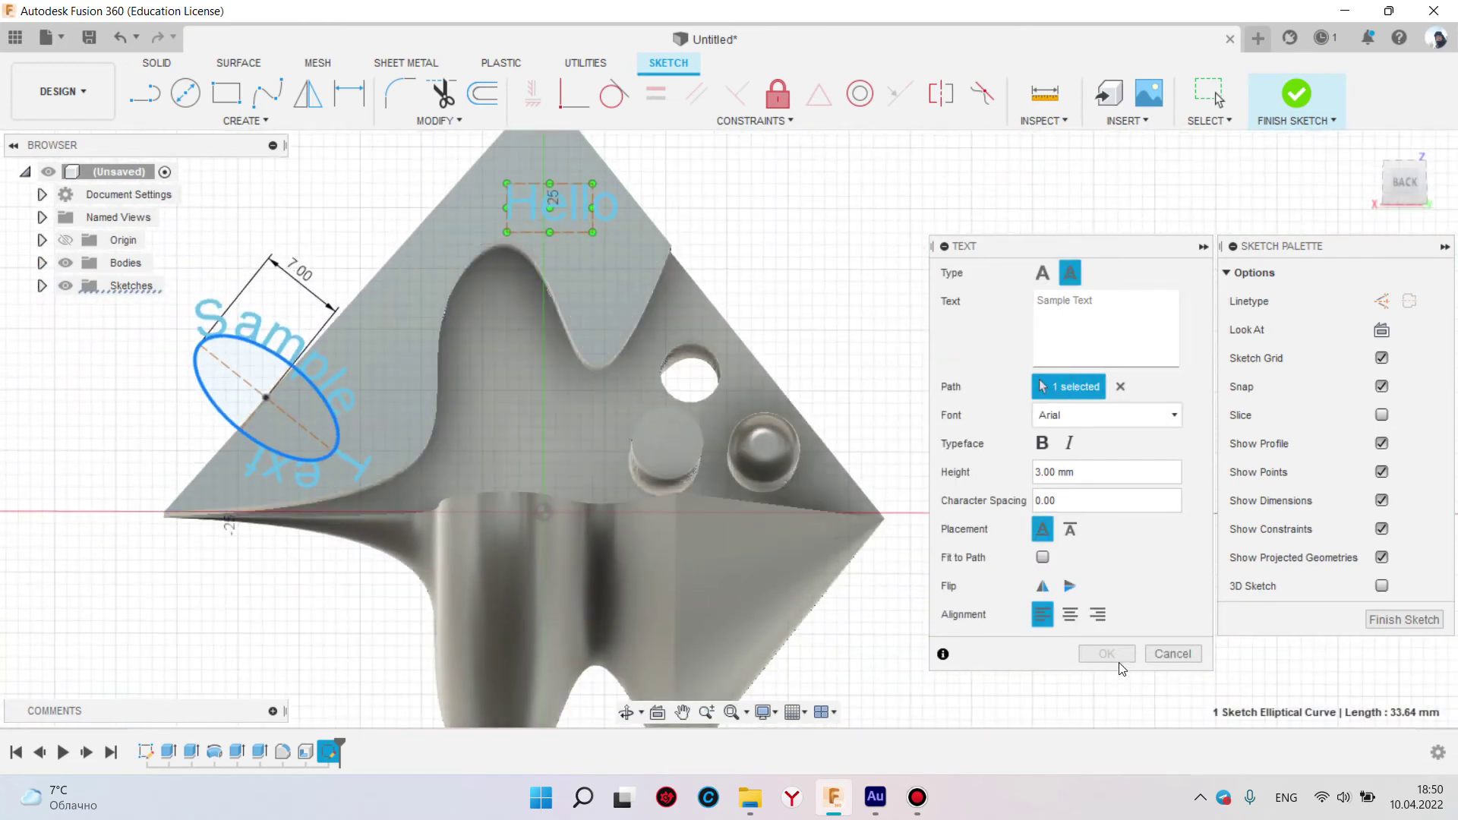
click(1172, 654)
click(258, 120)
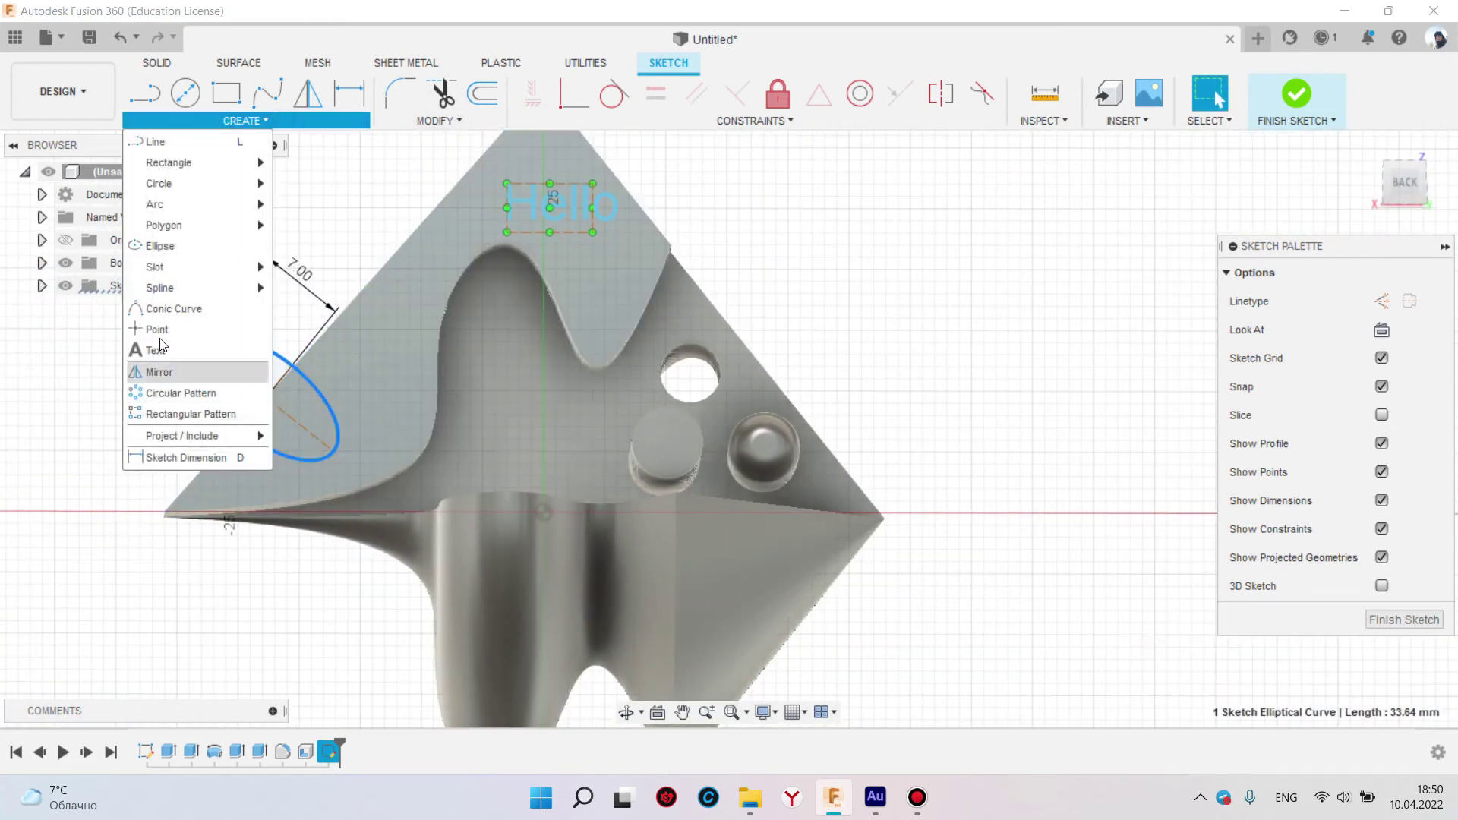
Start new Text On Path text using the wavy spline edge as its path
click(155, 350)
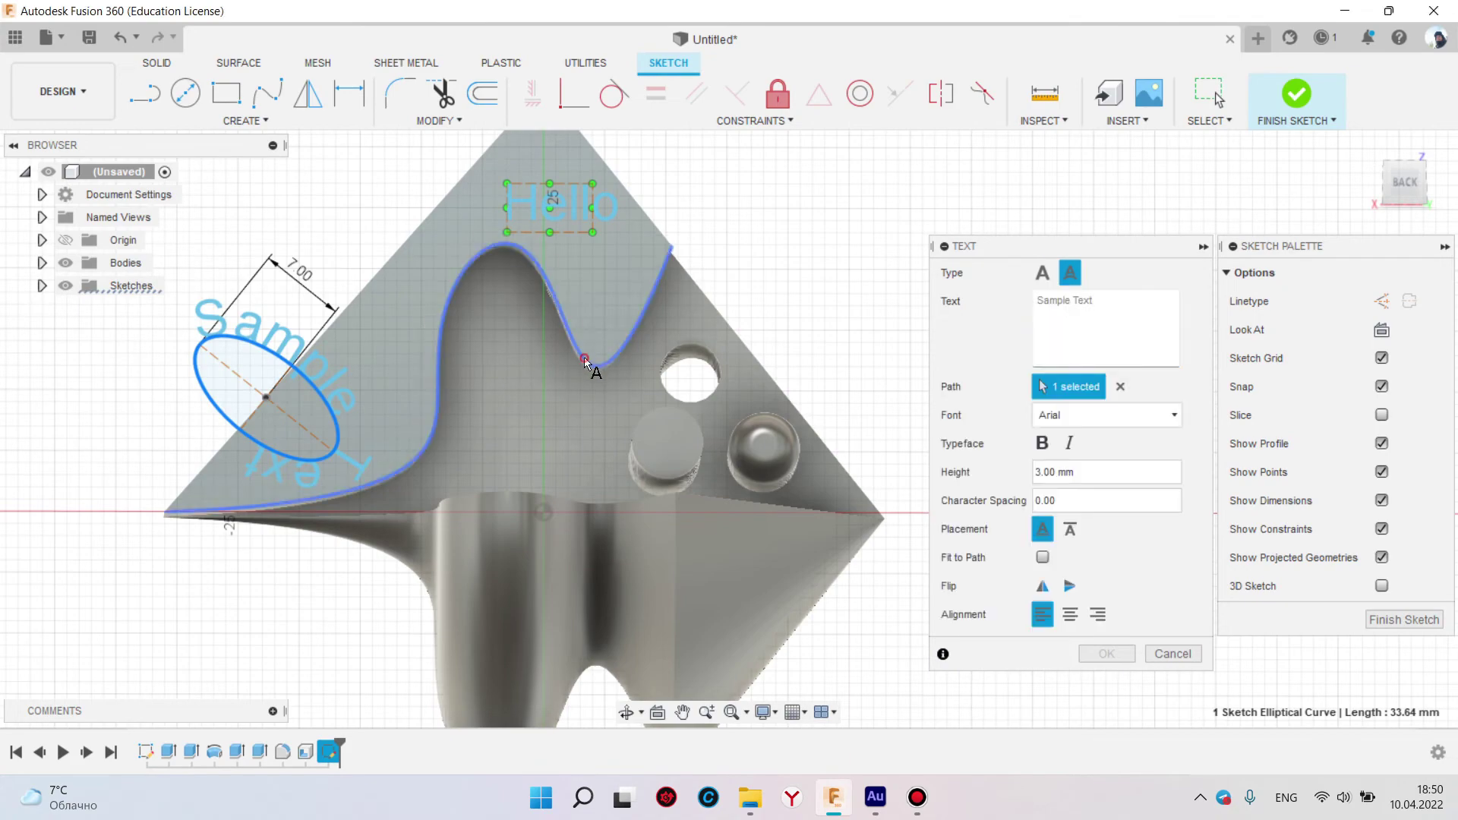
click(585, 360)
scroll(299, 454, up, 5)
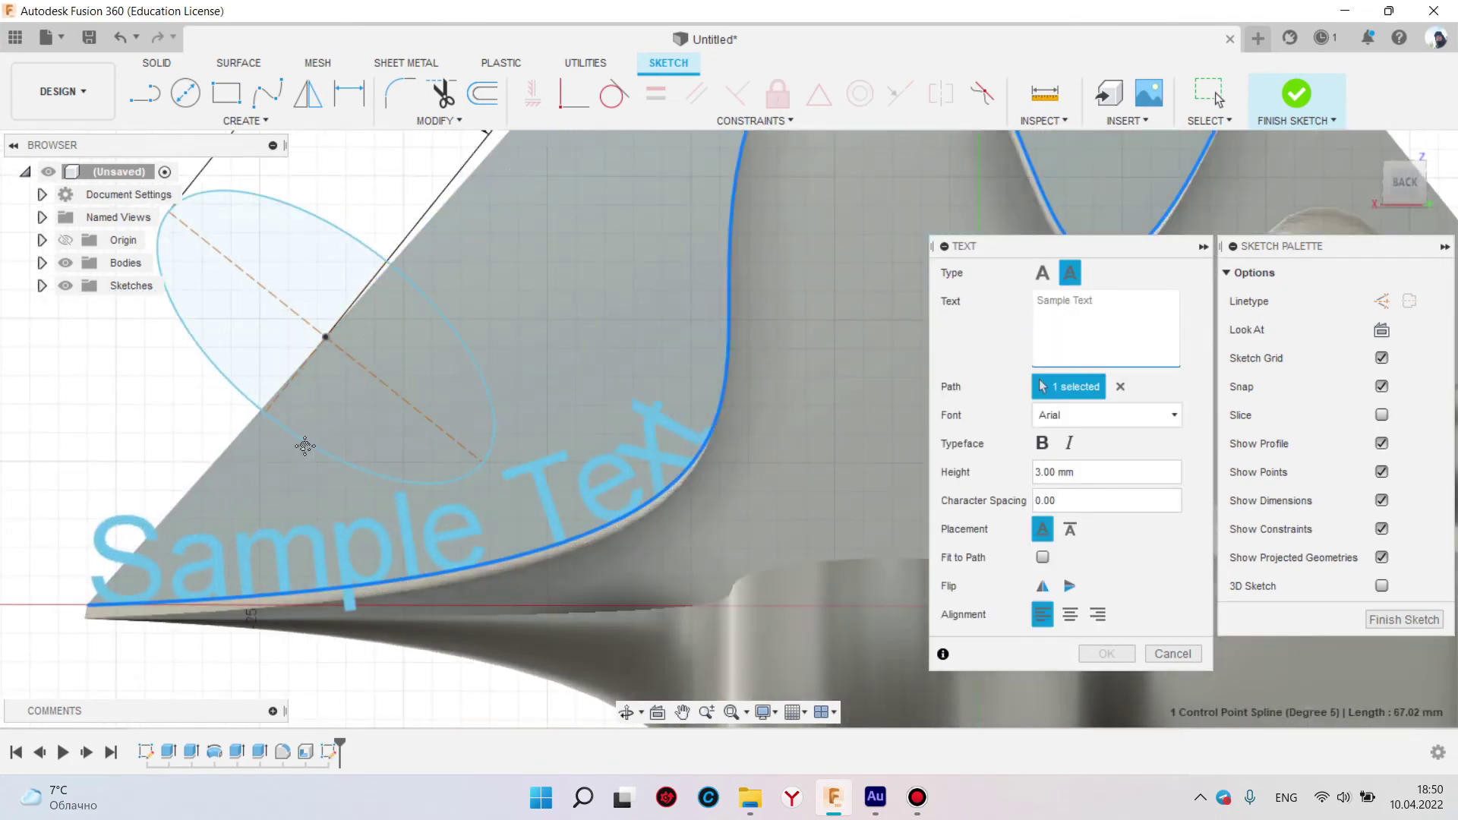
scroll(300, 454, down, 3)
scroll(663, 453, down, 3)
middle_drag(781, 384, 734, 273)
scroll(734, 273, up, 3)
scroll(709, 334, up, 3)
scroll(681, 503, up, 2)
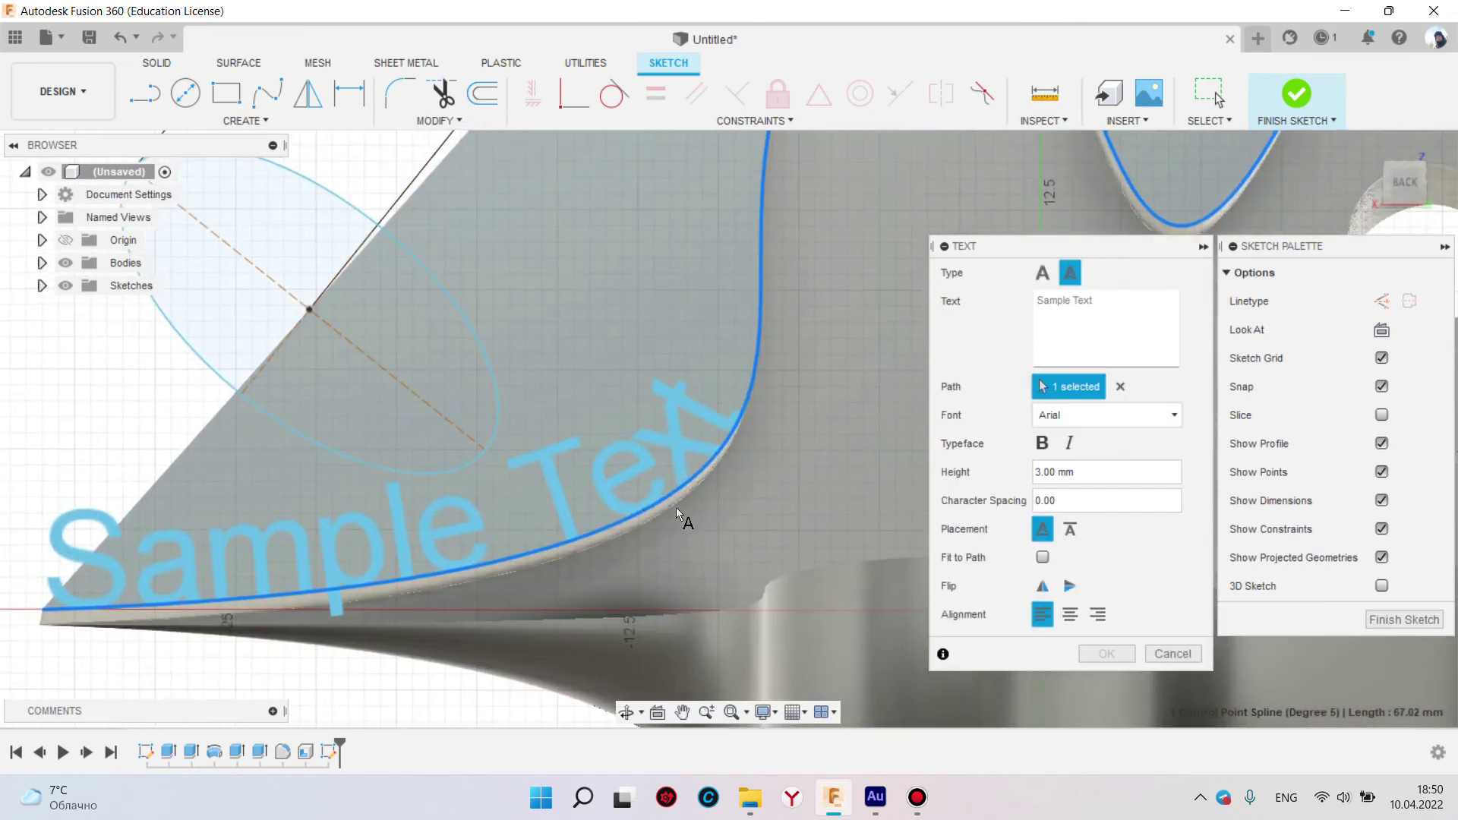
scroll(680, 503, down, 3)
scroll(644, 468, down, 3)
Enter 'vhdudwccdcjdwbcdwicbdcbdcd' as the spline text and nudge Hello up and left
click(1109, 309)
text(vhdudwccdcjdwbcdwicbdcbdcd)
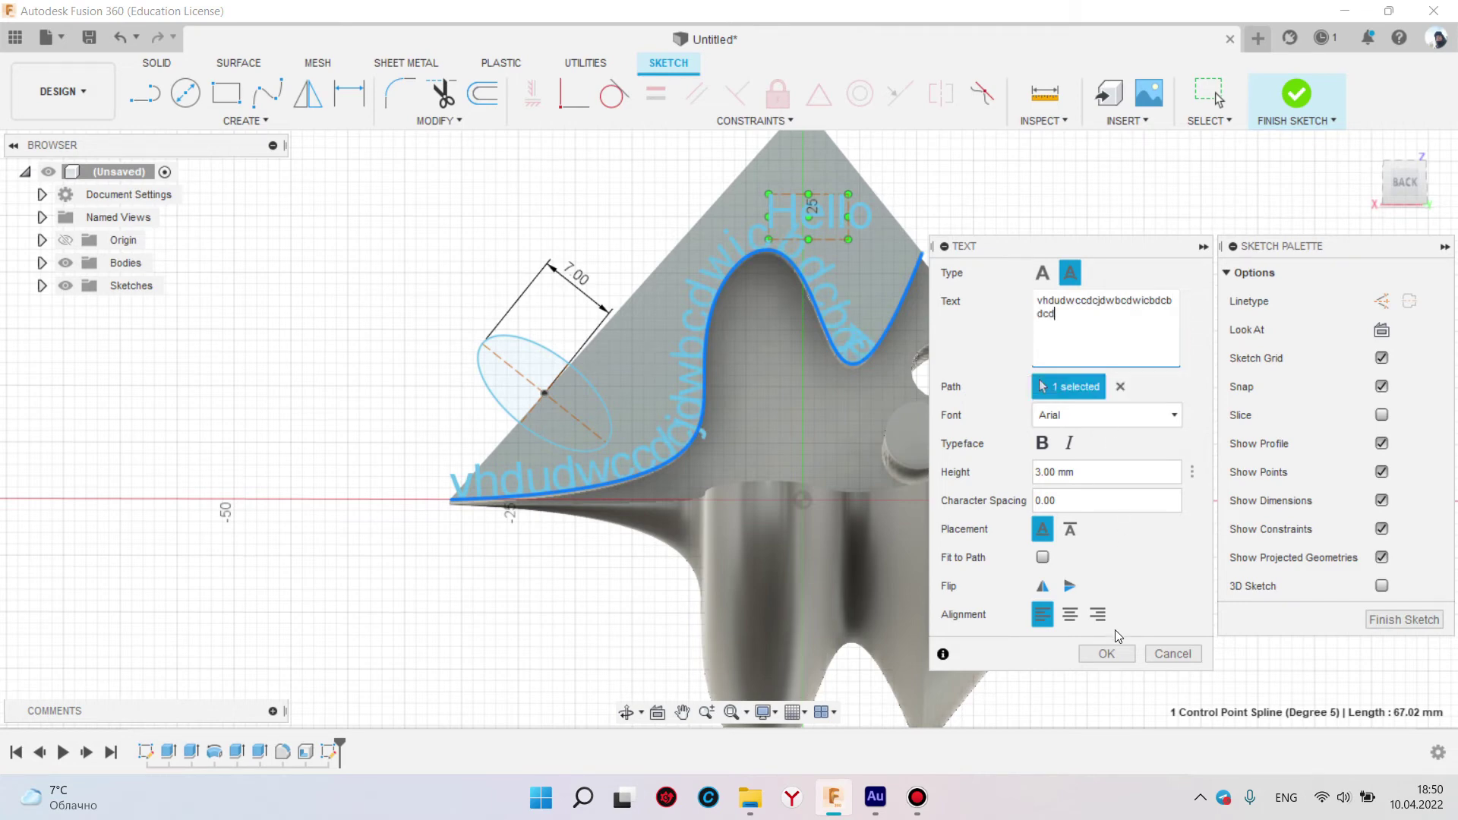
click(1106, 654)
mouse_move(826, 220)
mouse_down()
mouse_move(822, 193)
mouse_move(797, 191)
mouse_up()
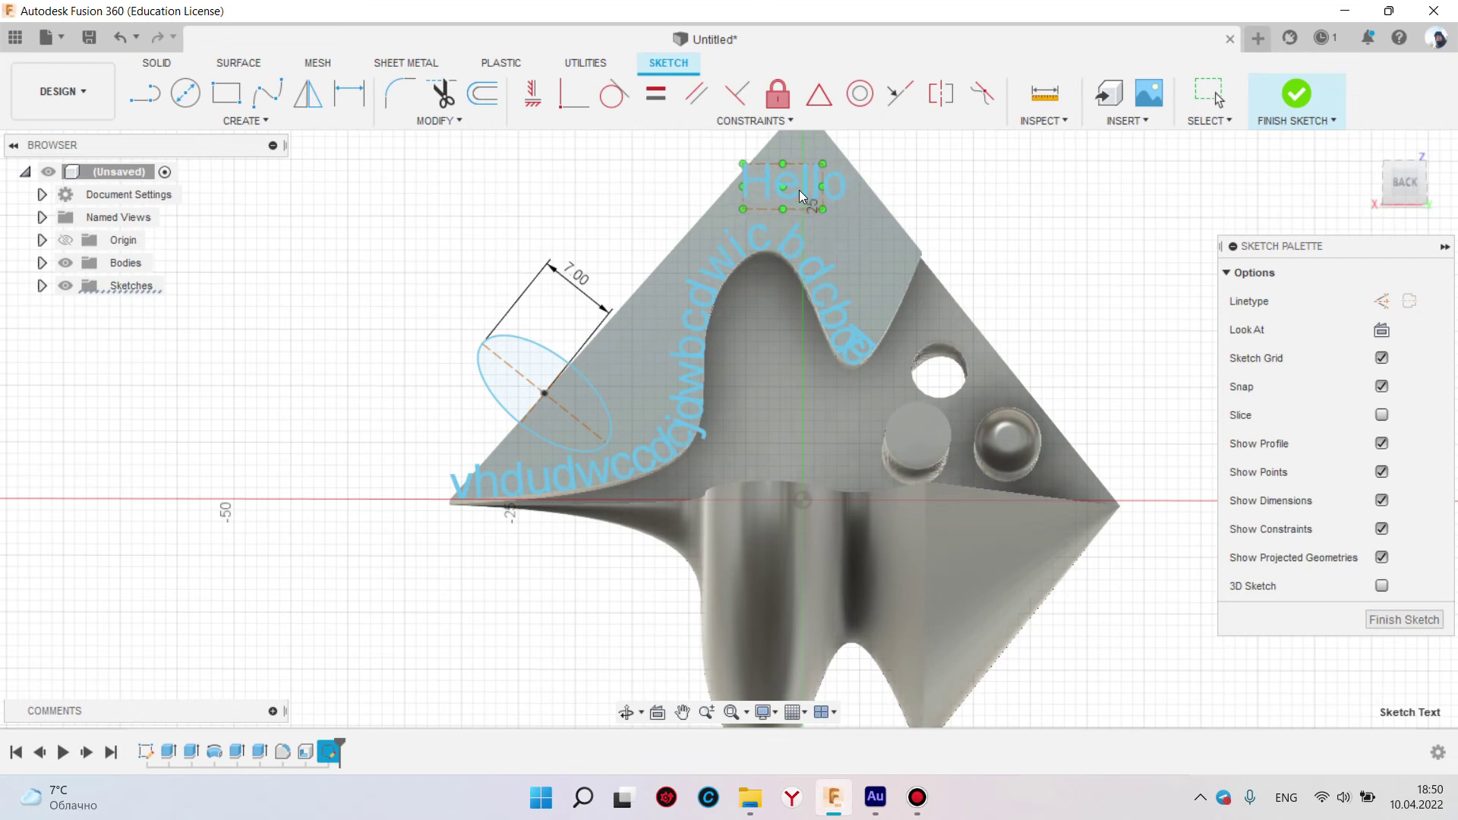
Finish the sketch and select Hello, backing out of an accidental Hole command
click(1298, 97)
scroll(789, 201, up, 4)
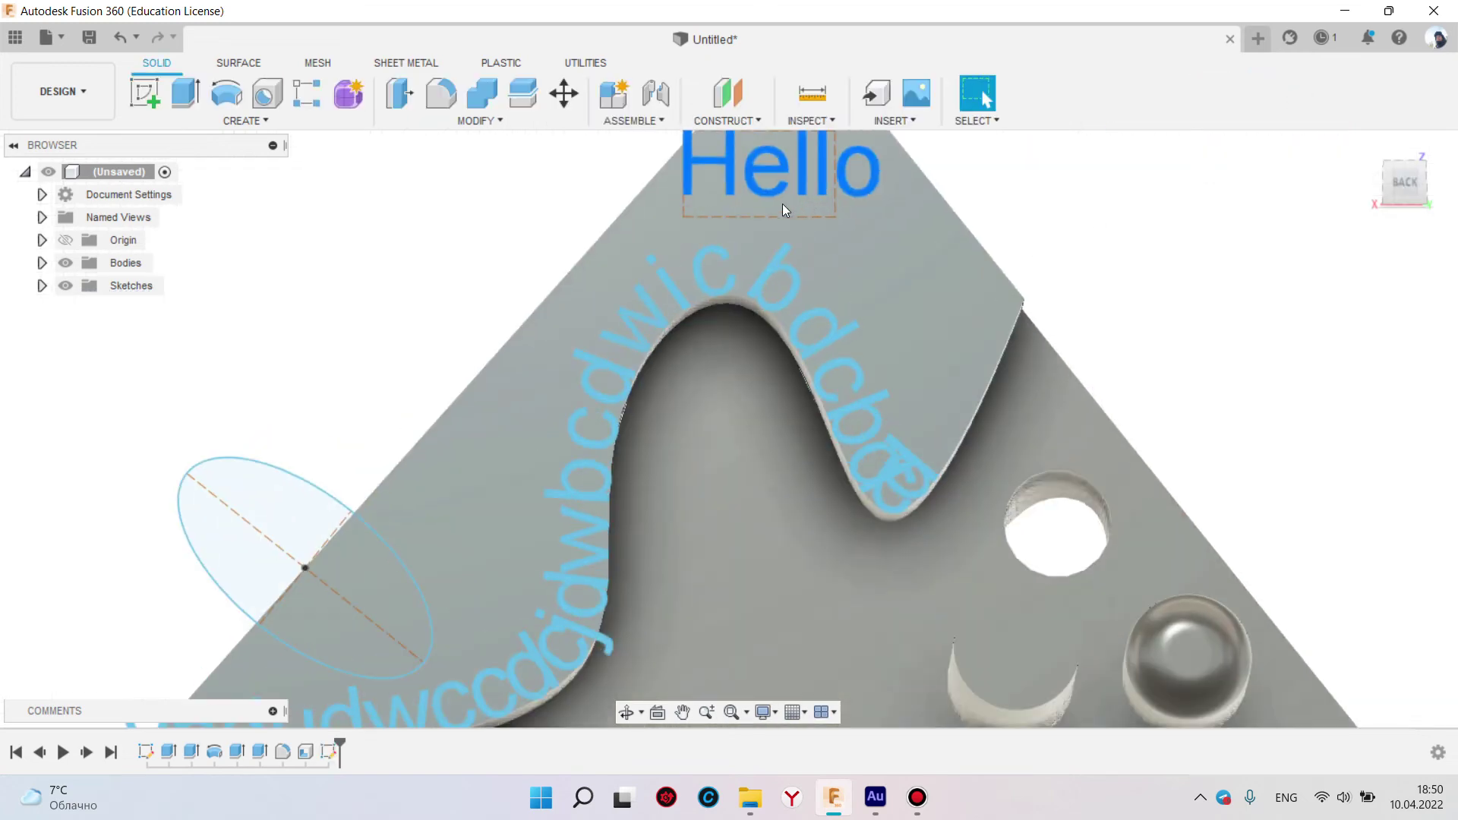
click(644, 338)
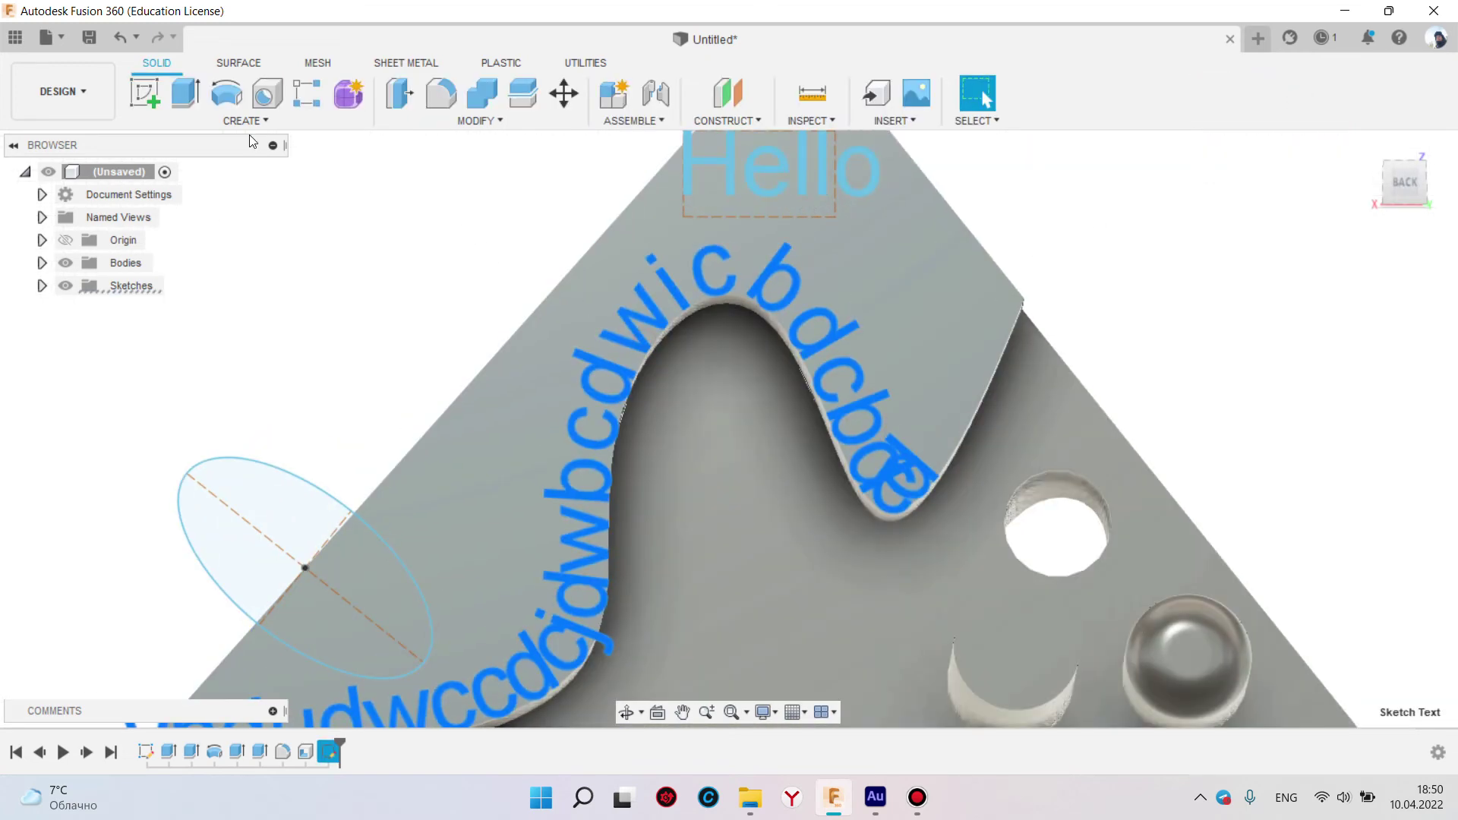
click(266, 92)
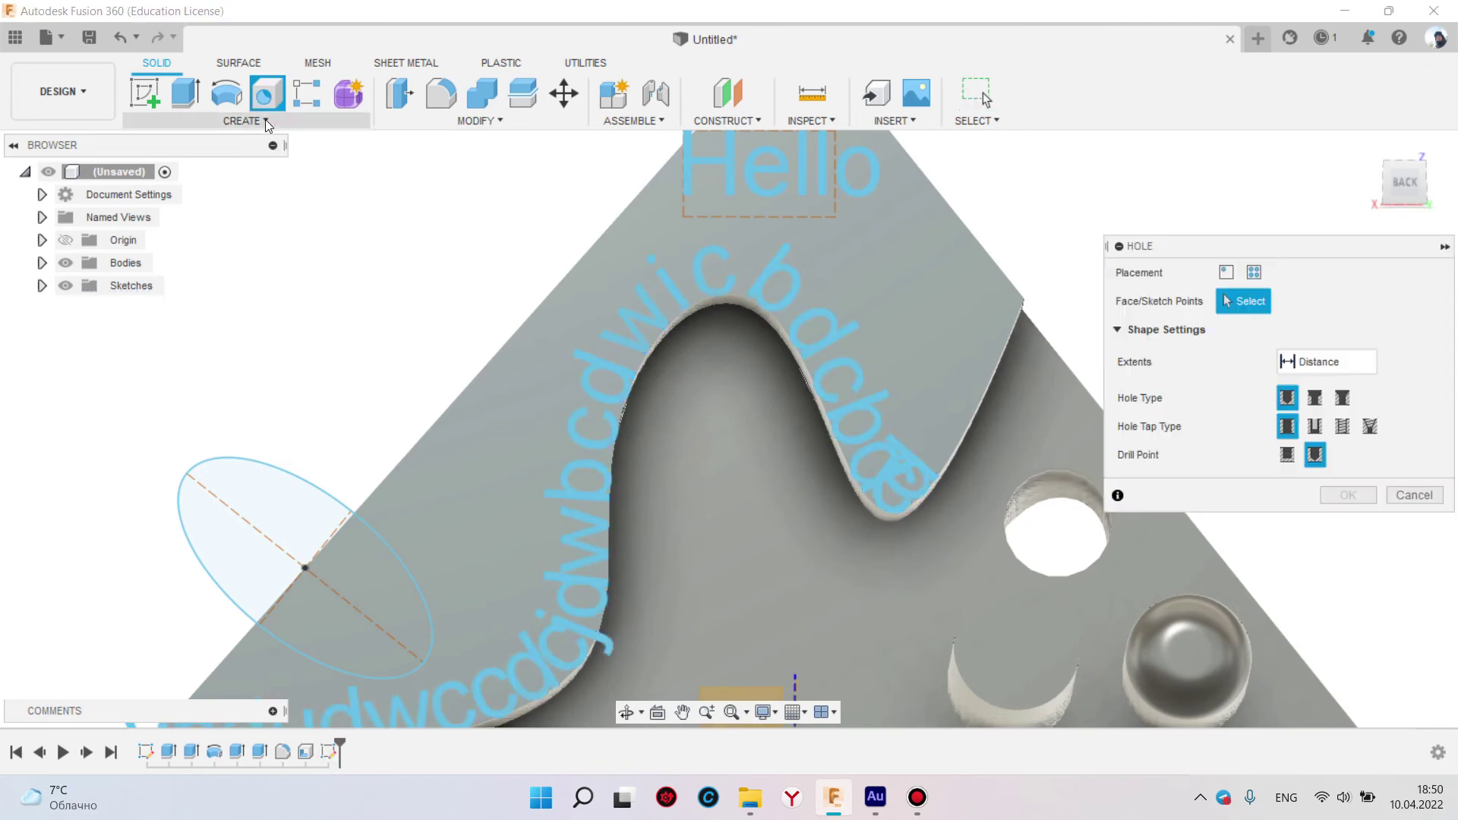
key(Escape)
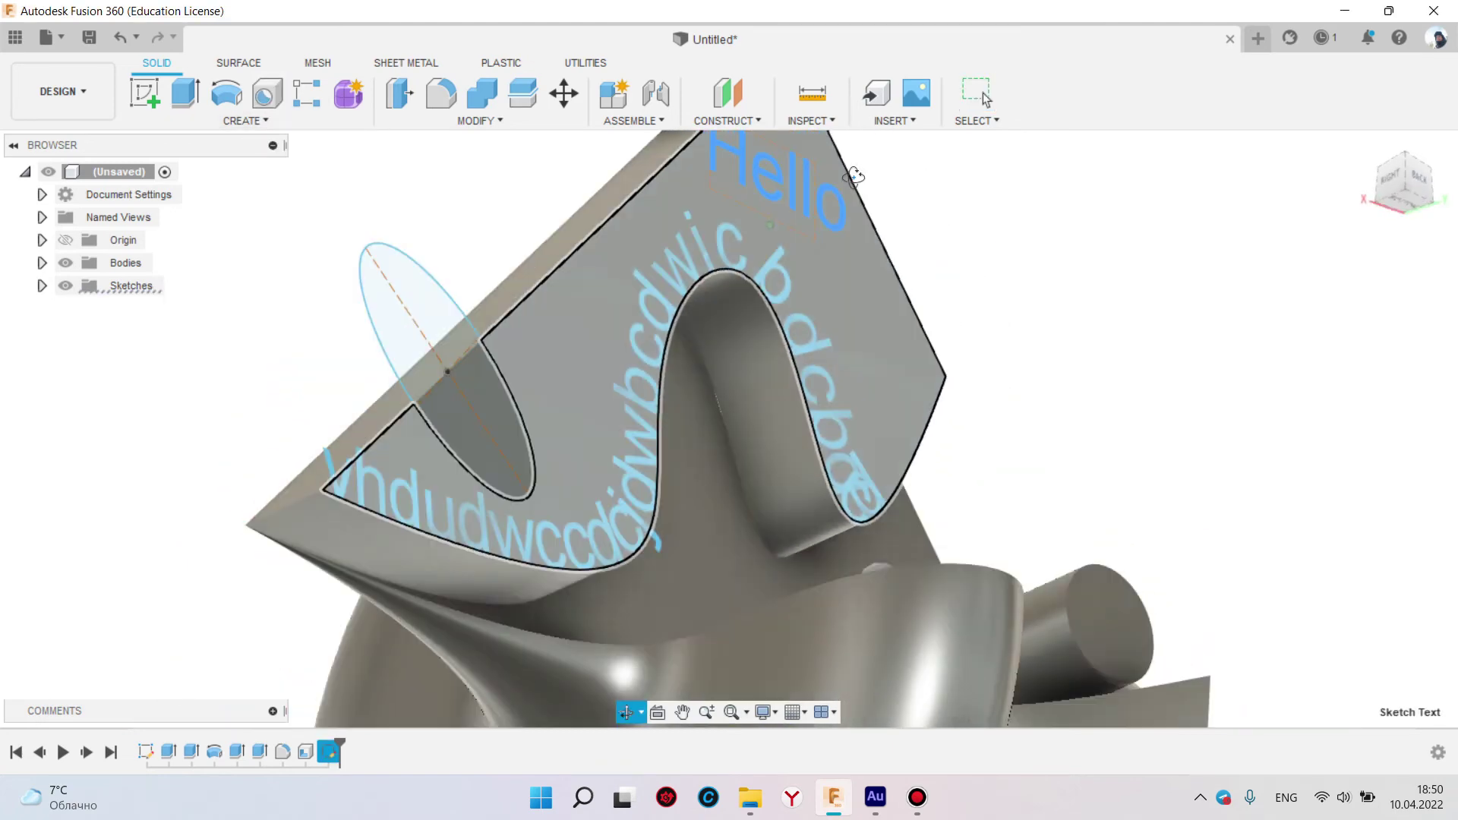
shift+middle_drag(779, 171, 251, 152)
Extrude the Hello text profile 1.00 mm into raised lettering
click(238, 122)
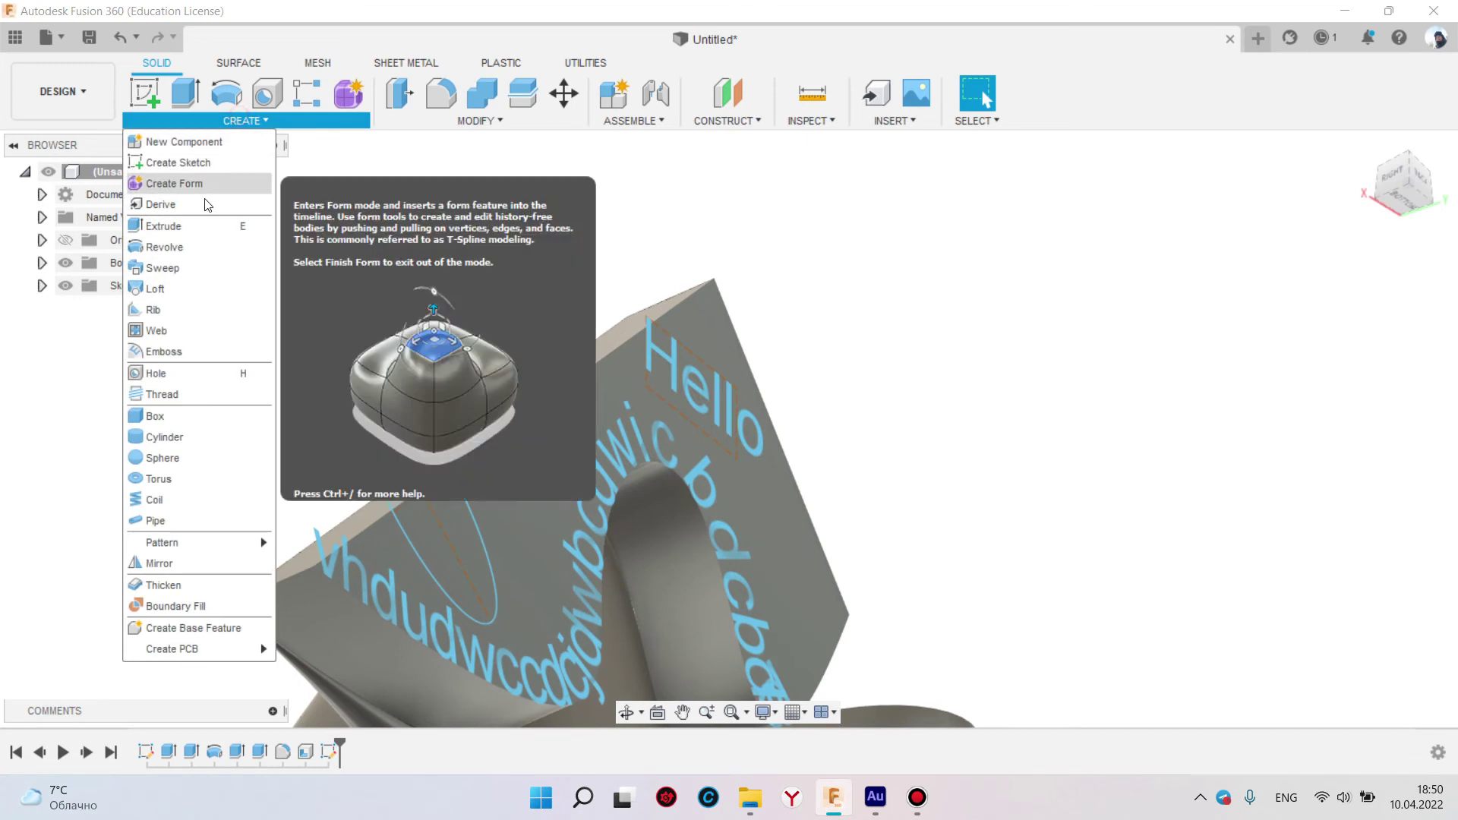
click(177, 225)
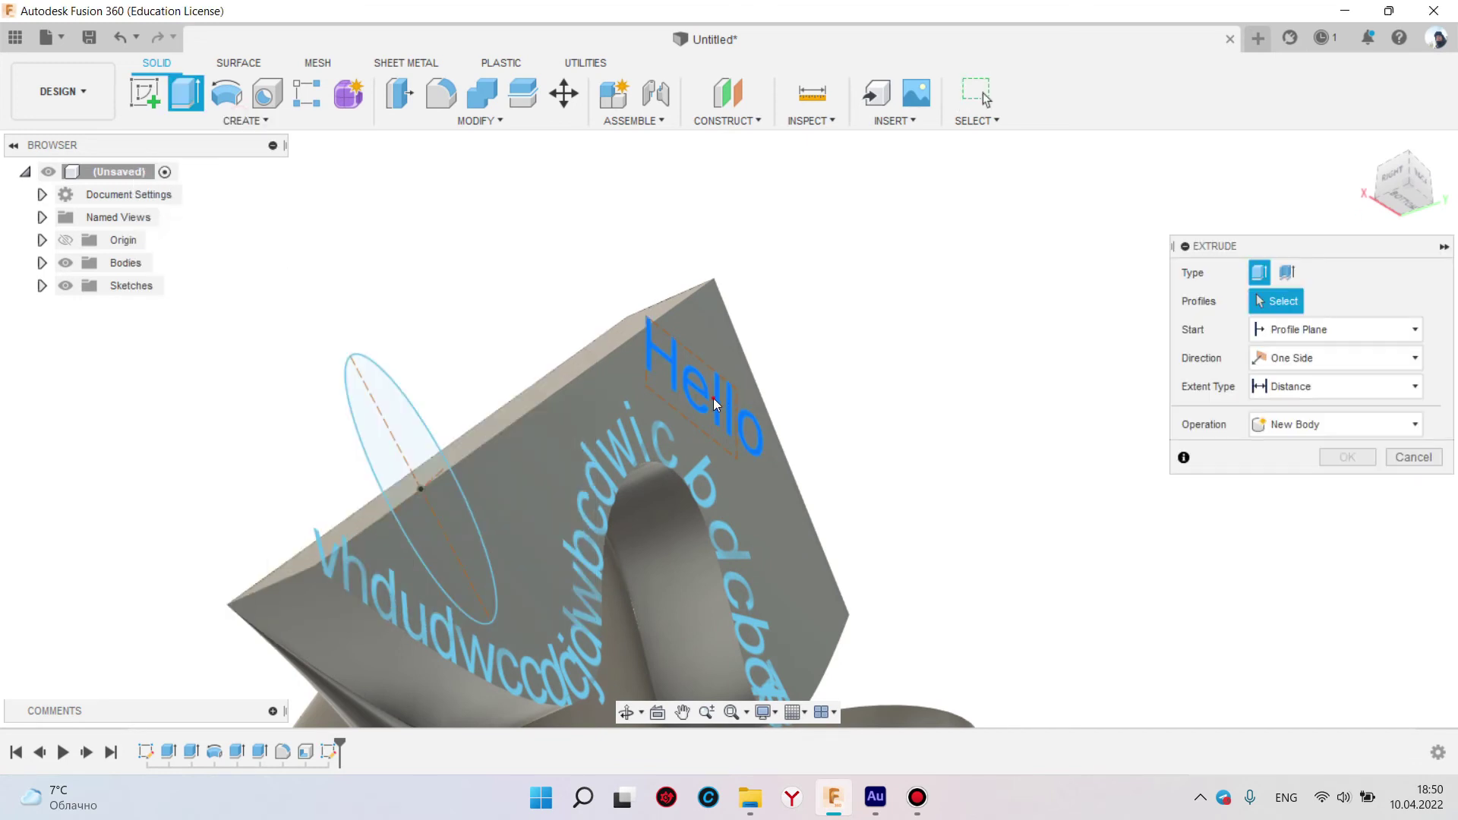
click(713, 398)
key(Return)
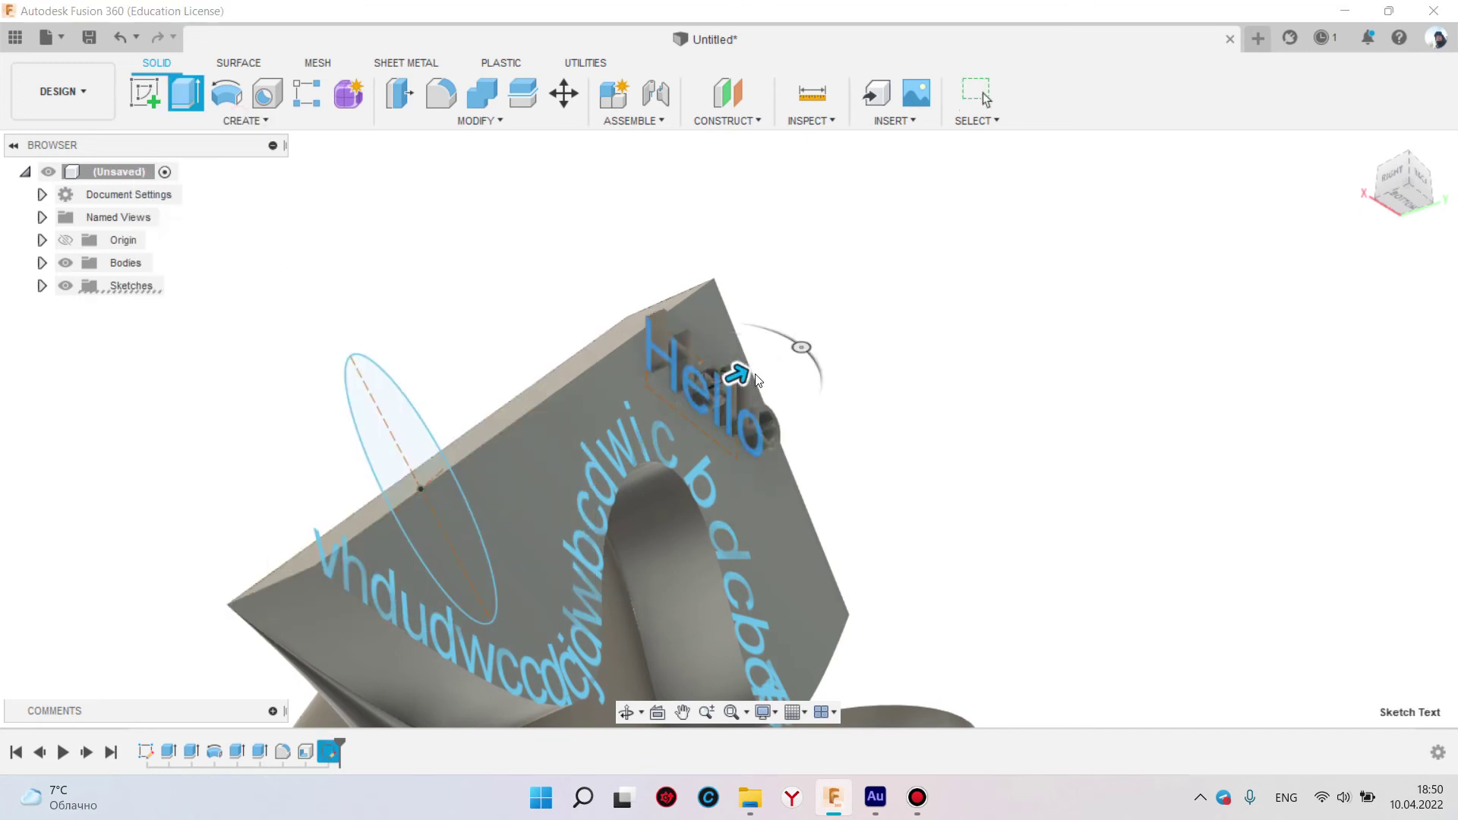
mouse_move(993, 562)
shift+middle_down()
mouse_move(924, 537)
mouse_move(894, 604)
mouse_move(918, 452)
mouse_move(696, 478)
mouse_move(199, 421)
shift+middle_up()
click(43, 286)
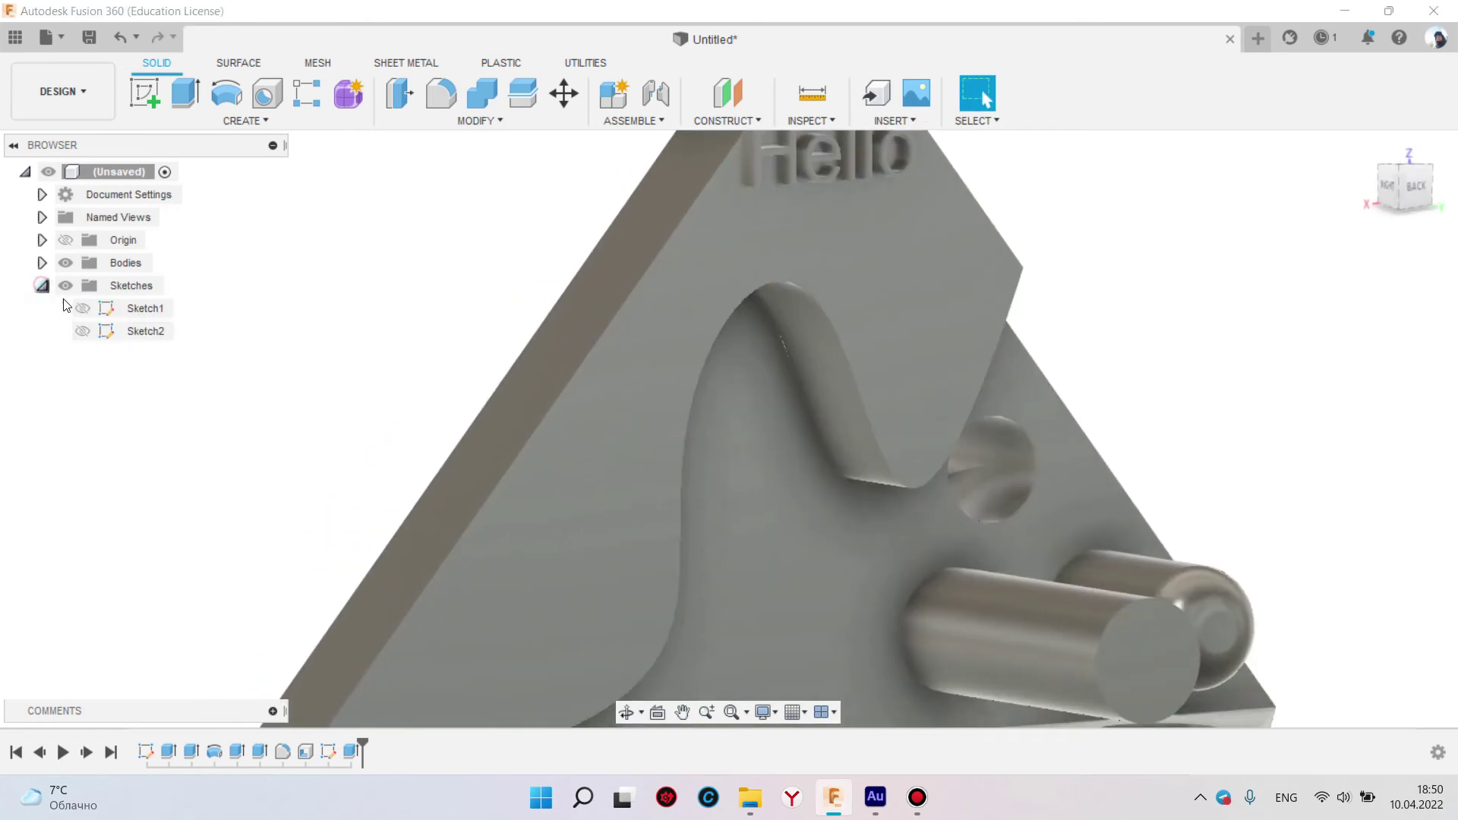
Show and select Sketch2 with the curved text, trying then cancelling a revolve
click(82, 332)
click(146, 331)
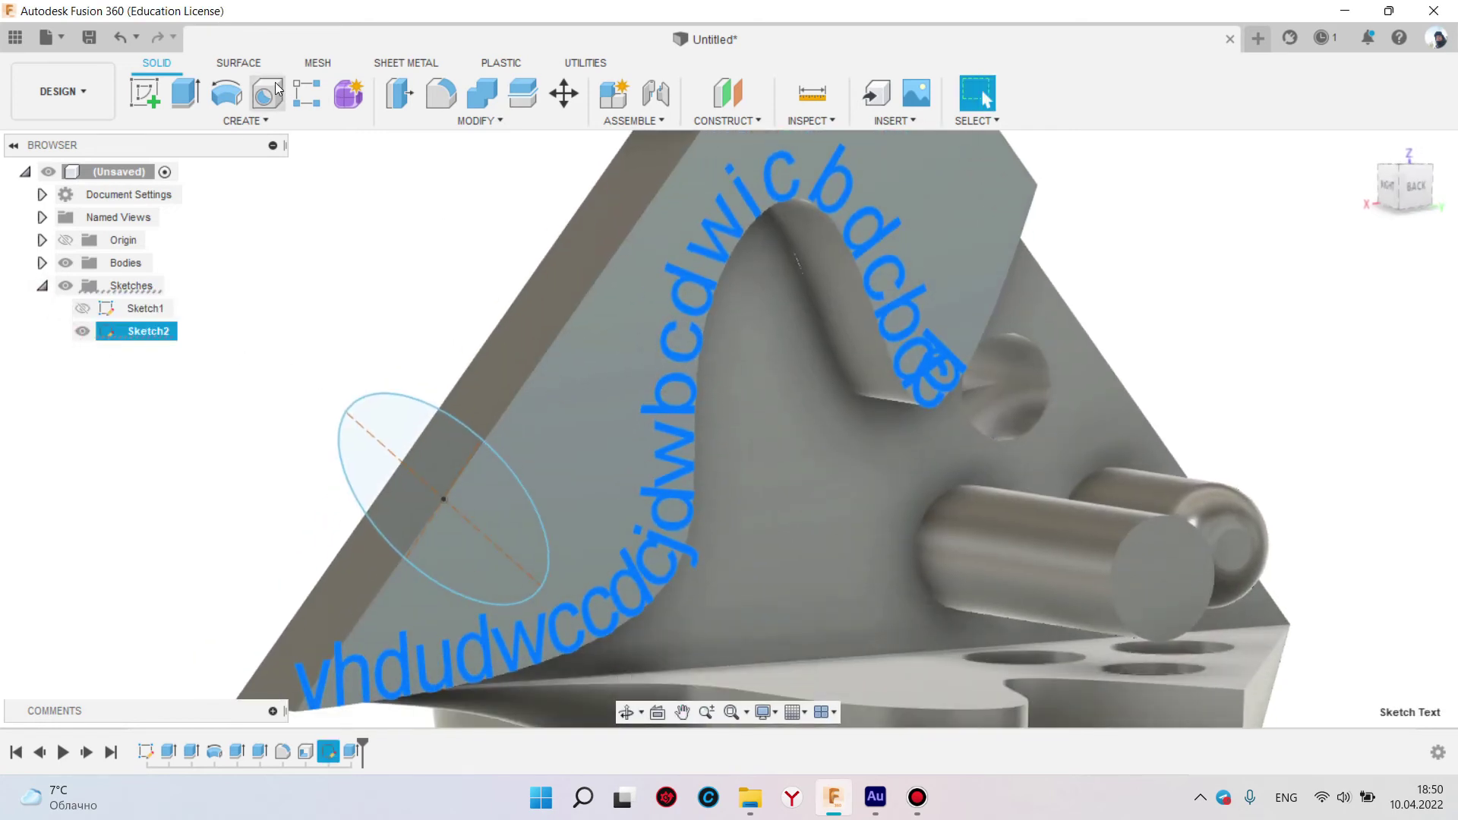
click(259, 125)
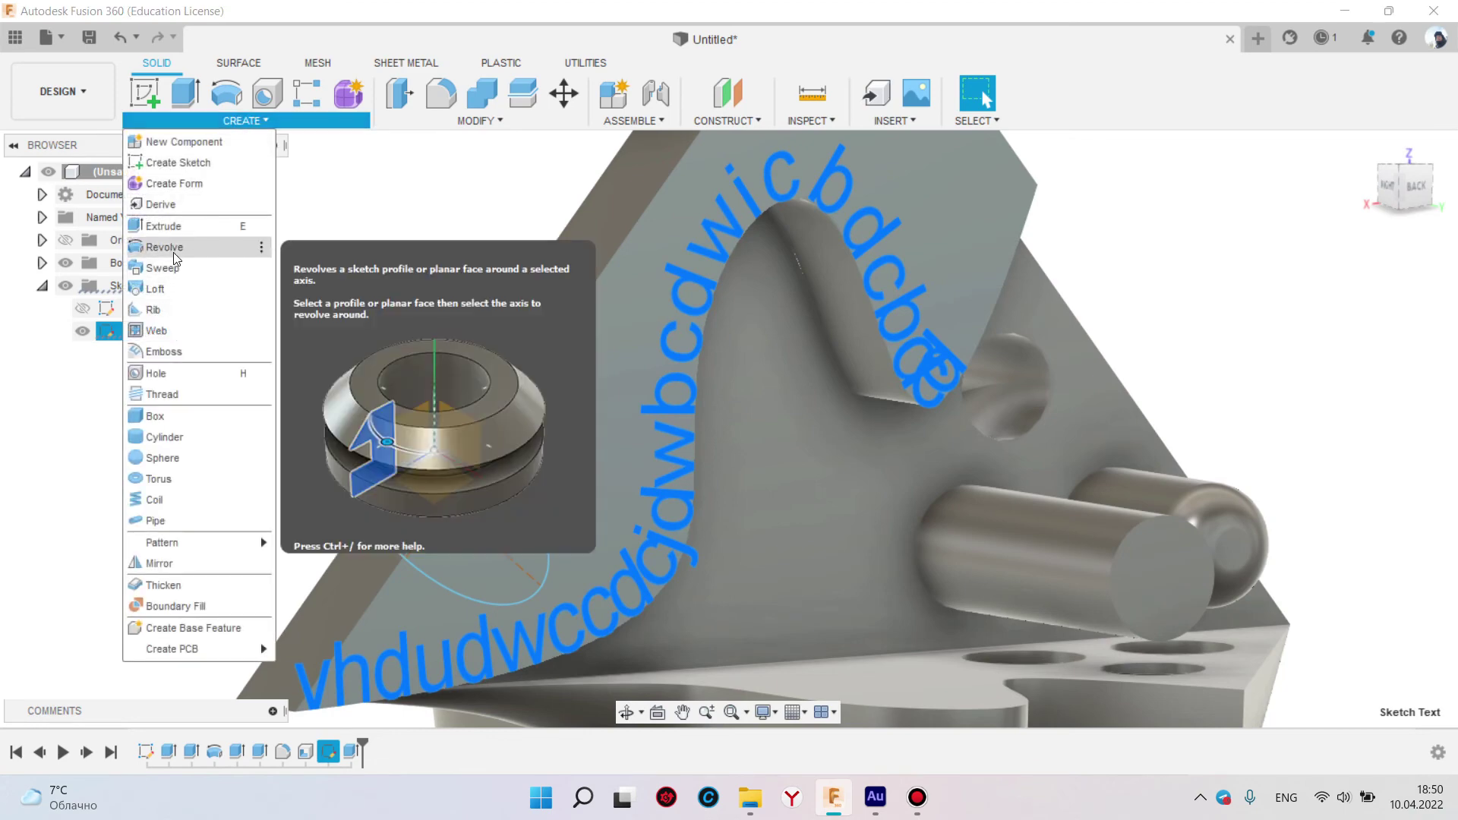
click(173, 252)
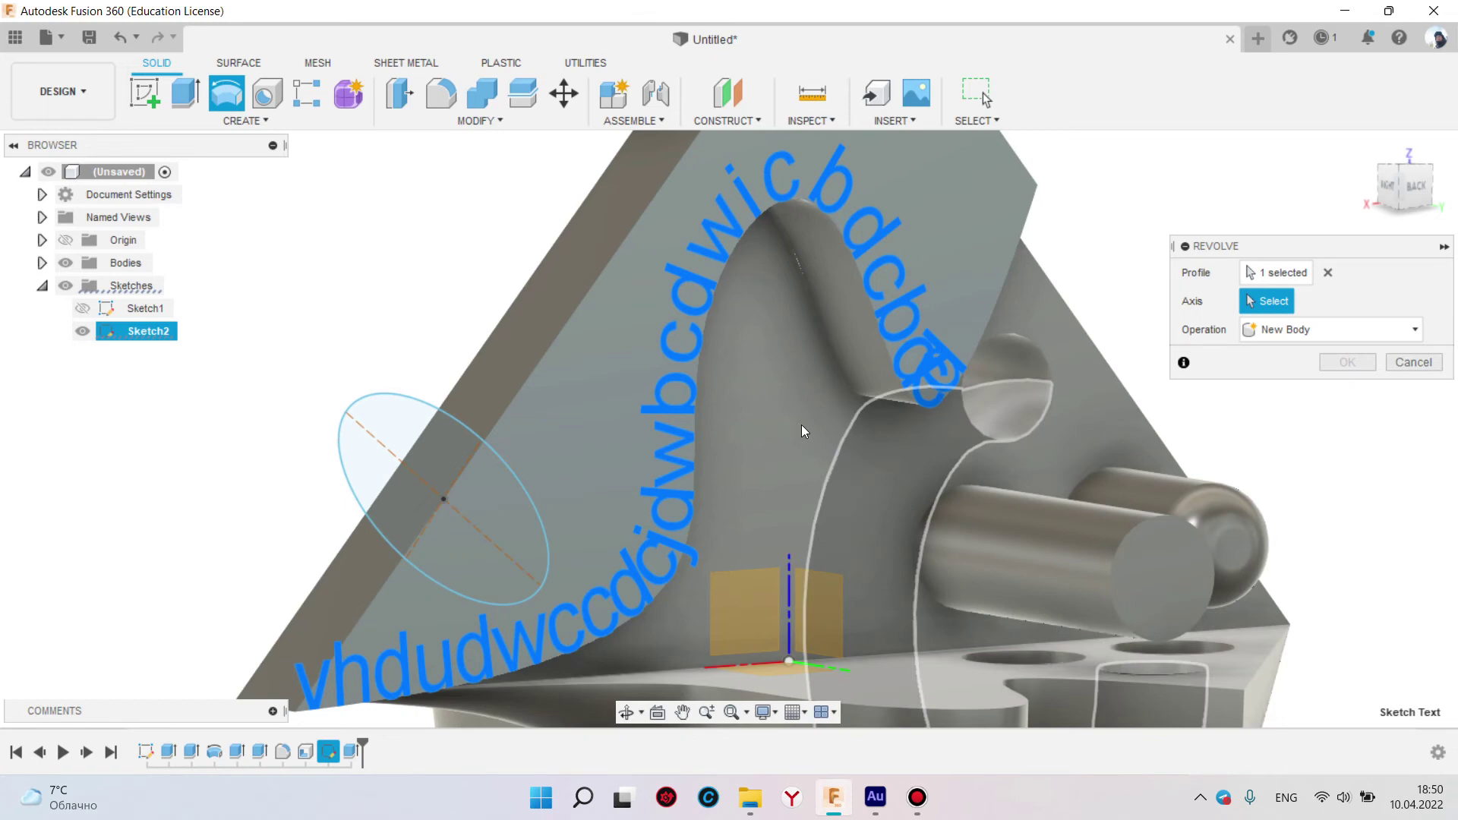
shift+middle_drag(786, 631, 694, 591)
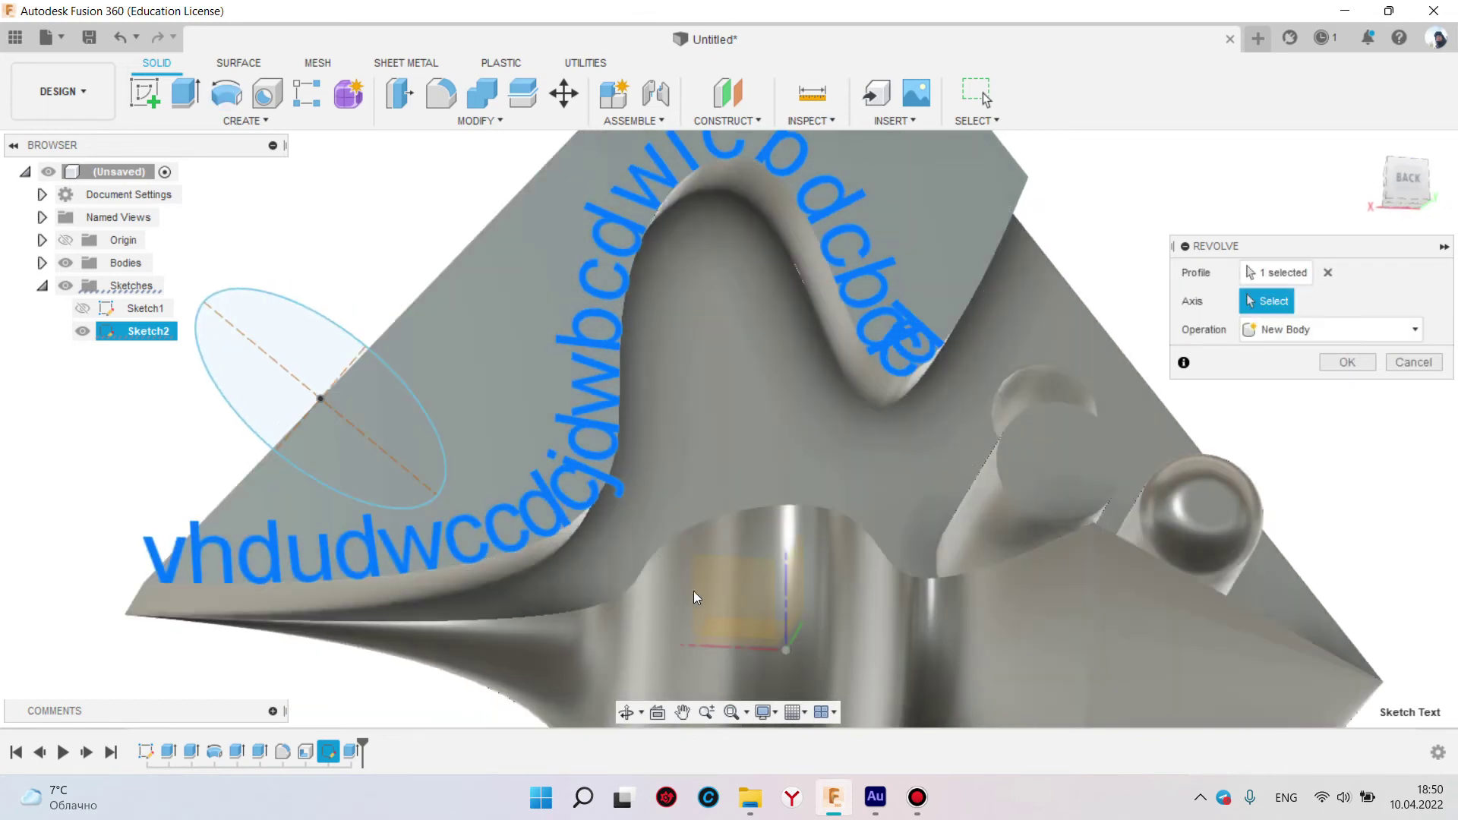
click(1414, 367)
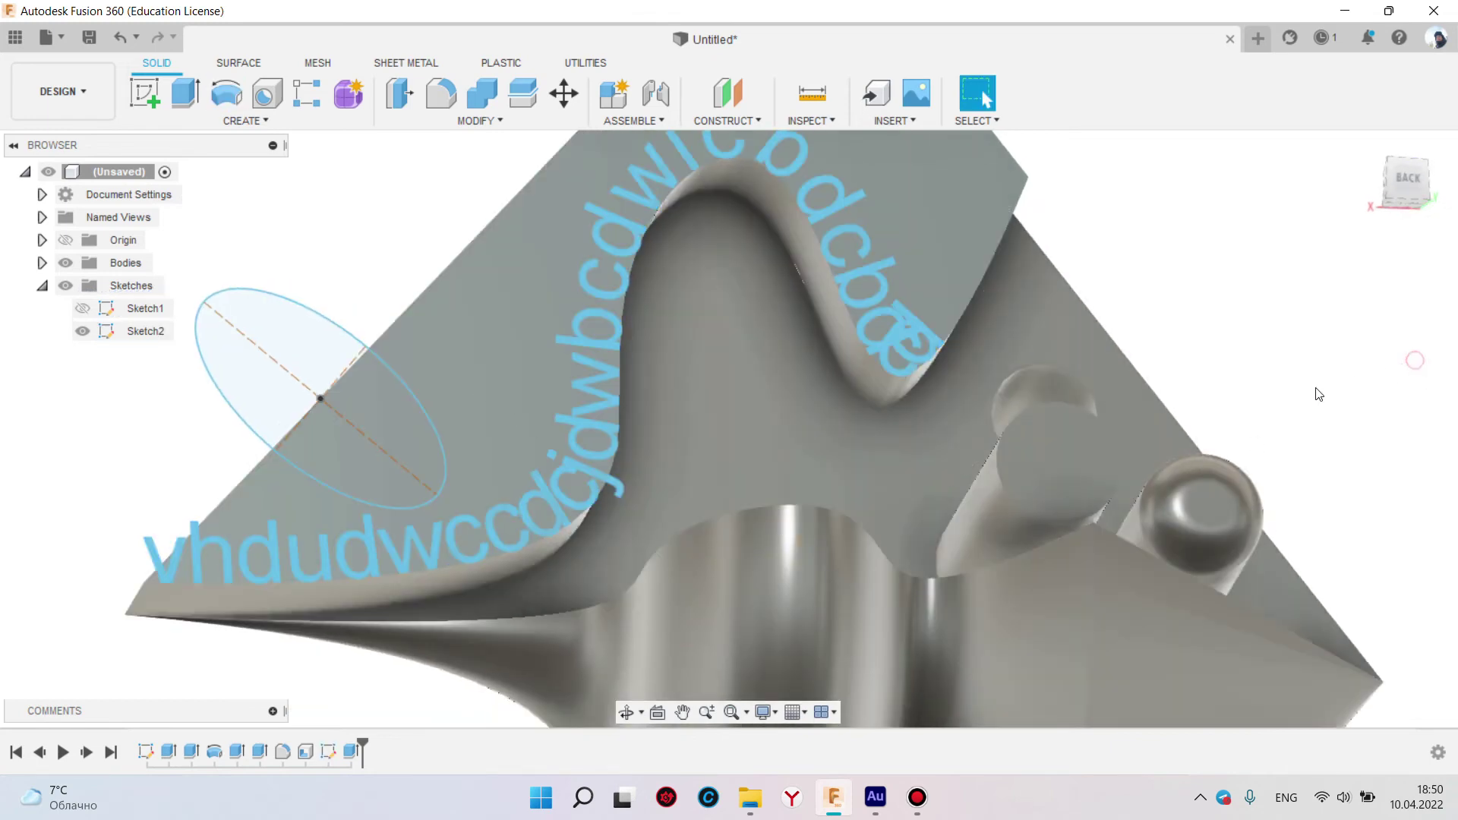
Extrude the Sketch2 profile inward as a -2 mm cut
click(214, 123)
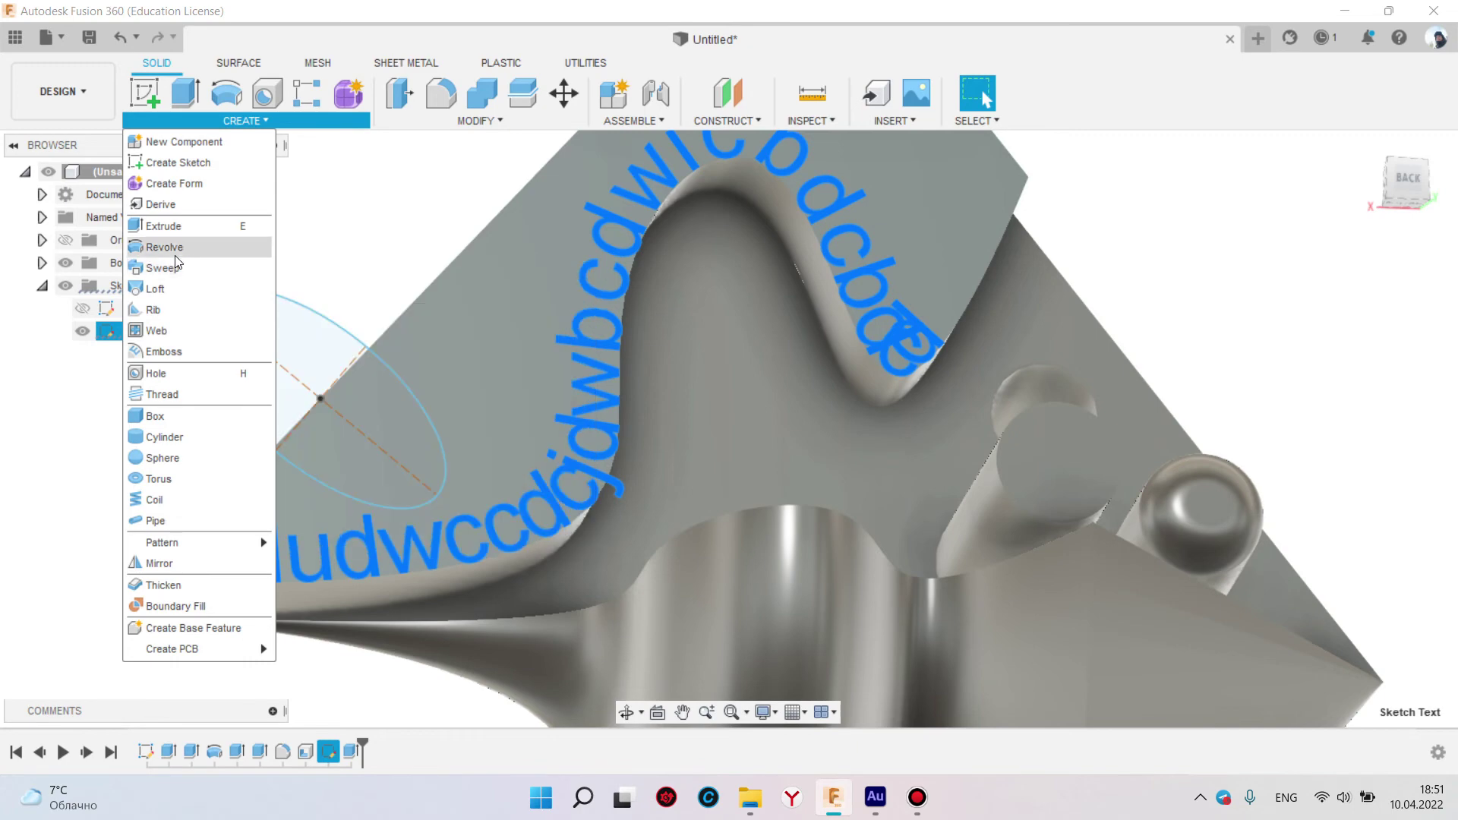
click(168, 231)
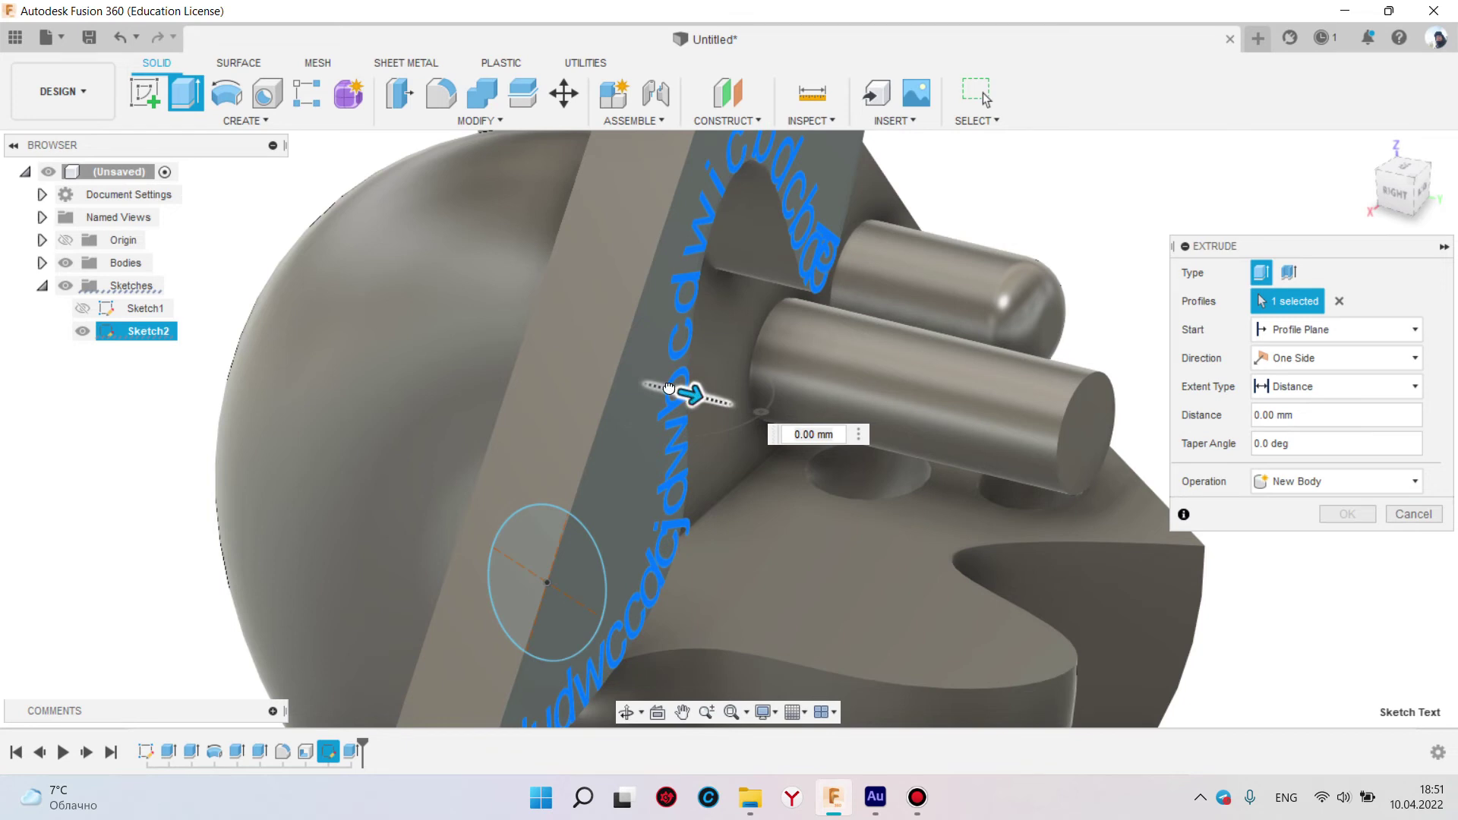
drag(669, 388, 858, 428)
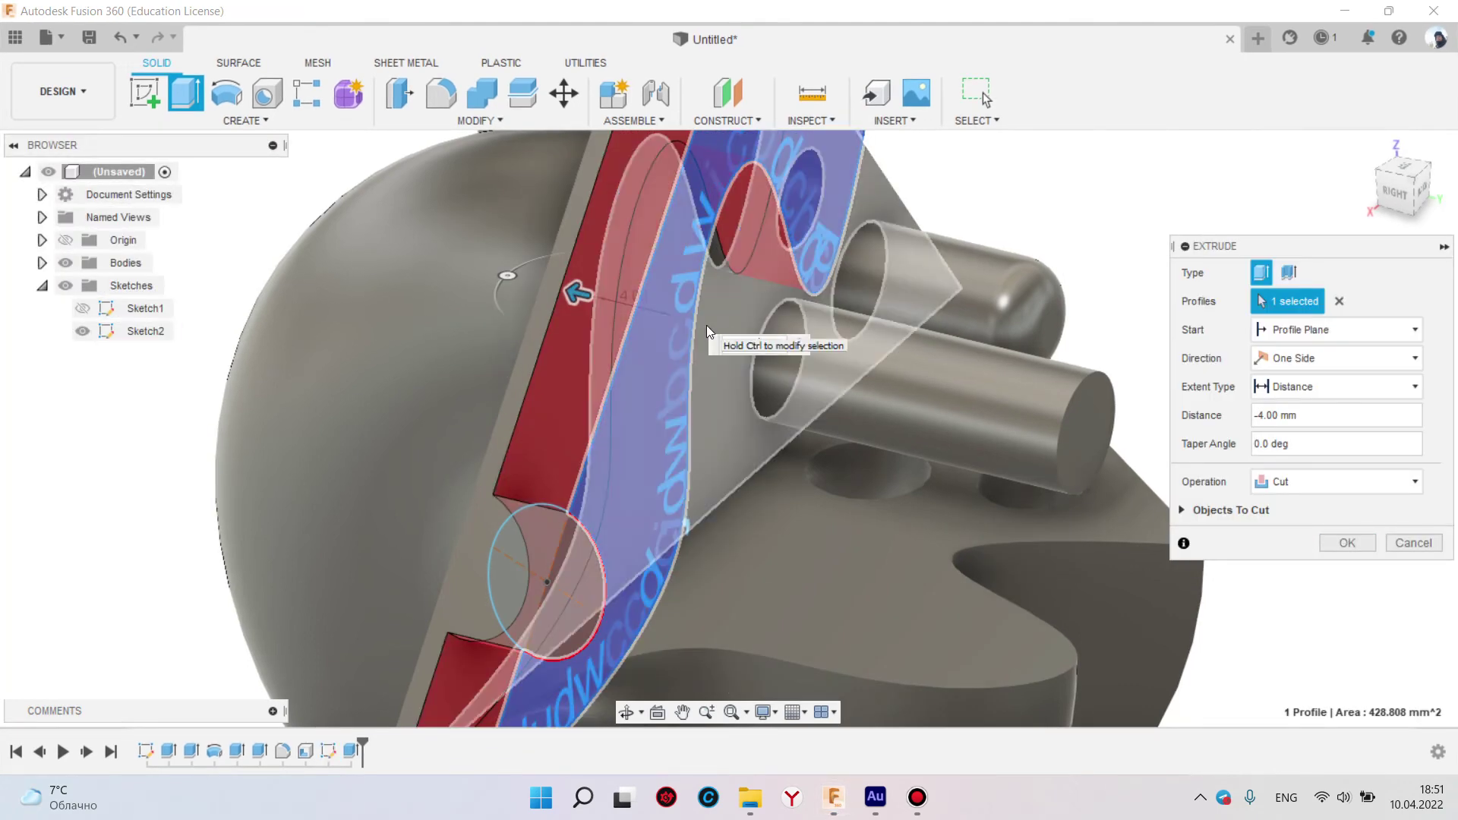
text(-2)
key(Return)
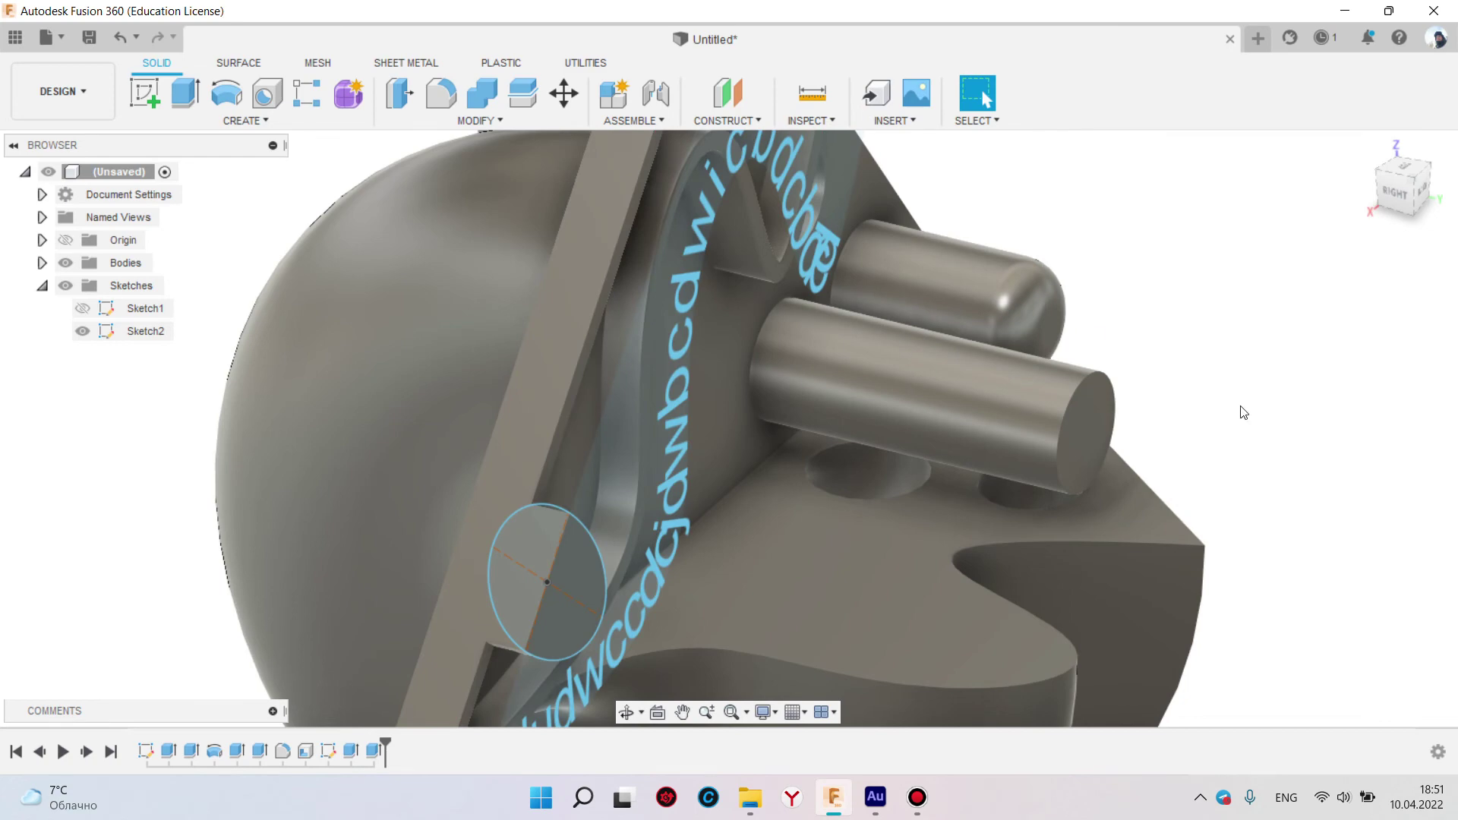
Edit the Extrude cut to use the lettering as its profile, engraving the letters 2 mm deep
mouse_move(852, 414)
shift+middle_down()
mouse_move(585, 392)
mouse_move(598, 393)
mouse_move(58, 409)
shift+middle_up()
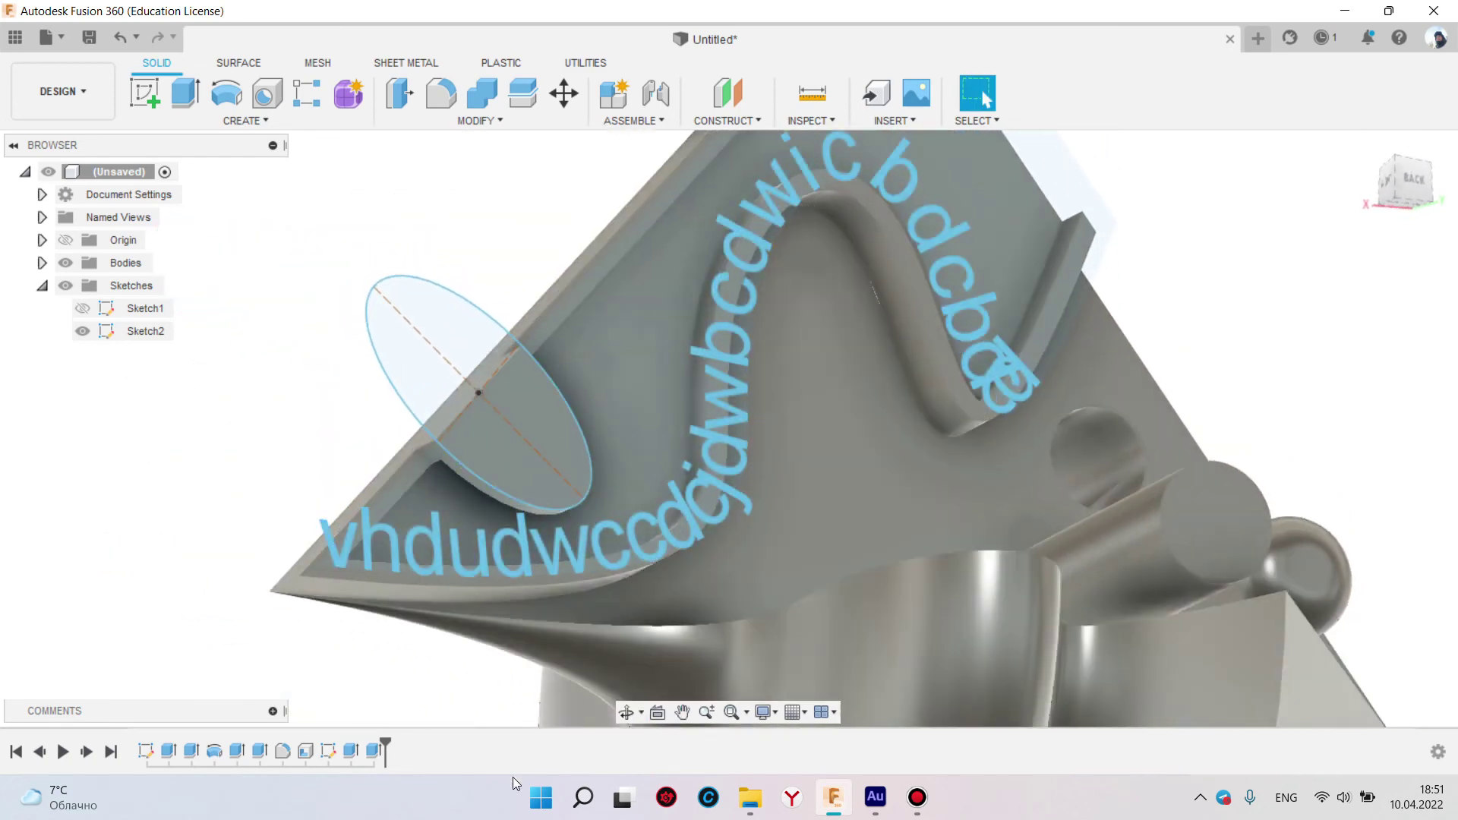
double_click(372, 752)
mouse_move(405, 722)
shift+middle_down()
mouse_move(713, 313)
mouse_move(636, 401)
mouse_move(779, 472)
shift+middle_up()
click(779, 472)
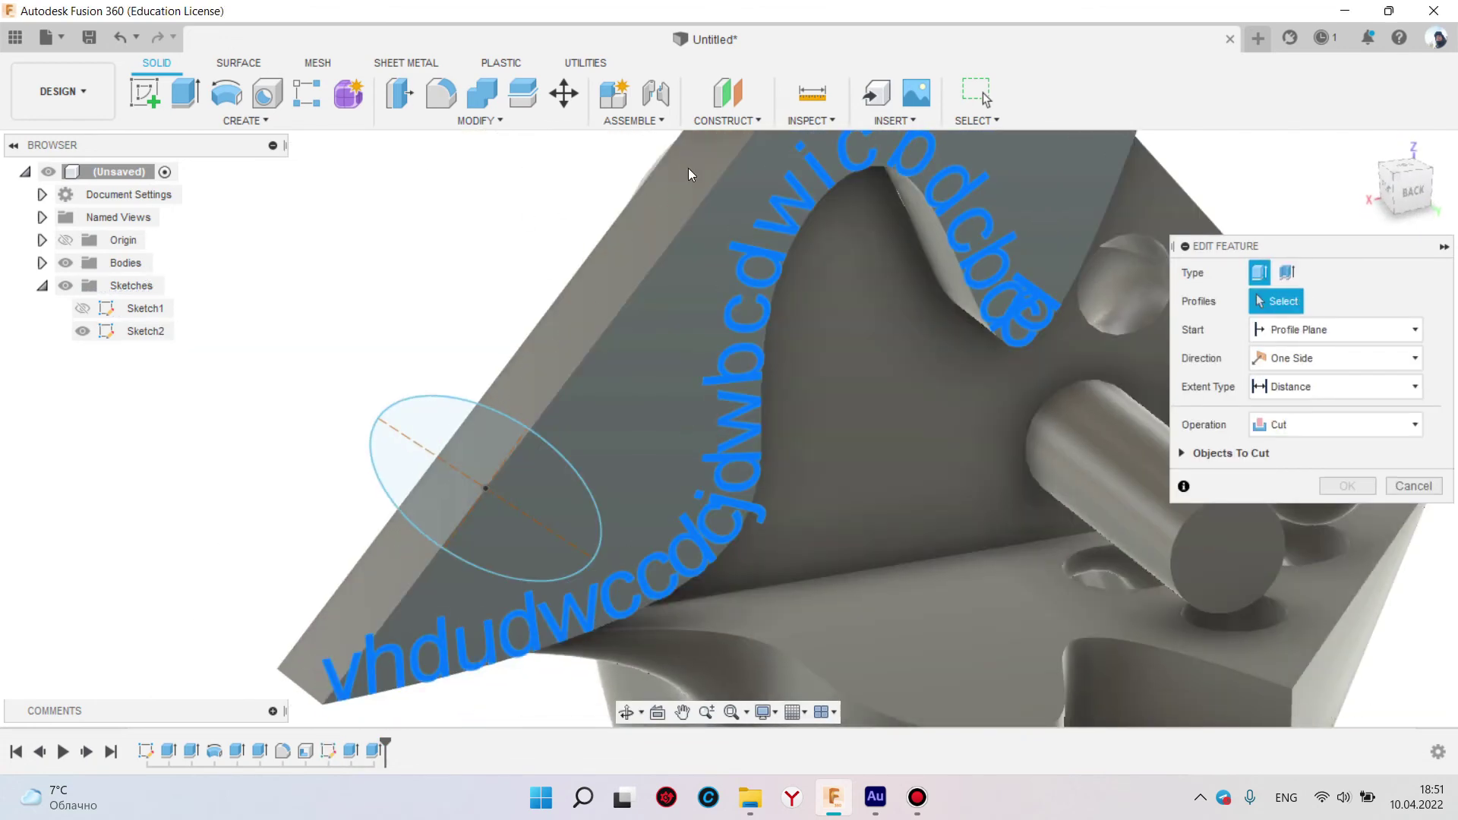
click(796, 303)
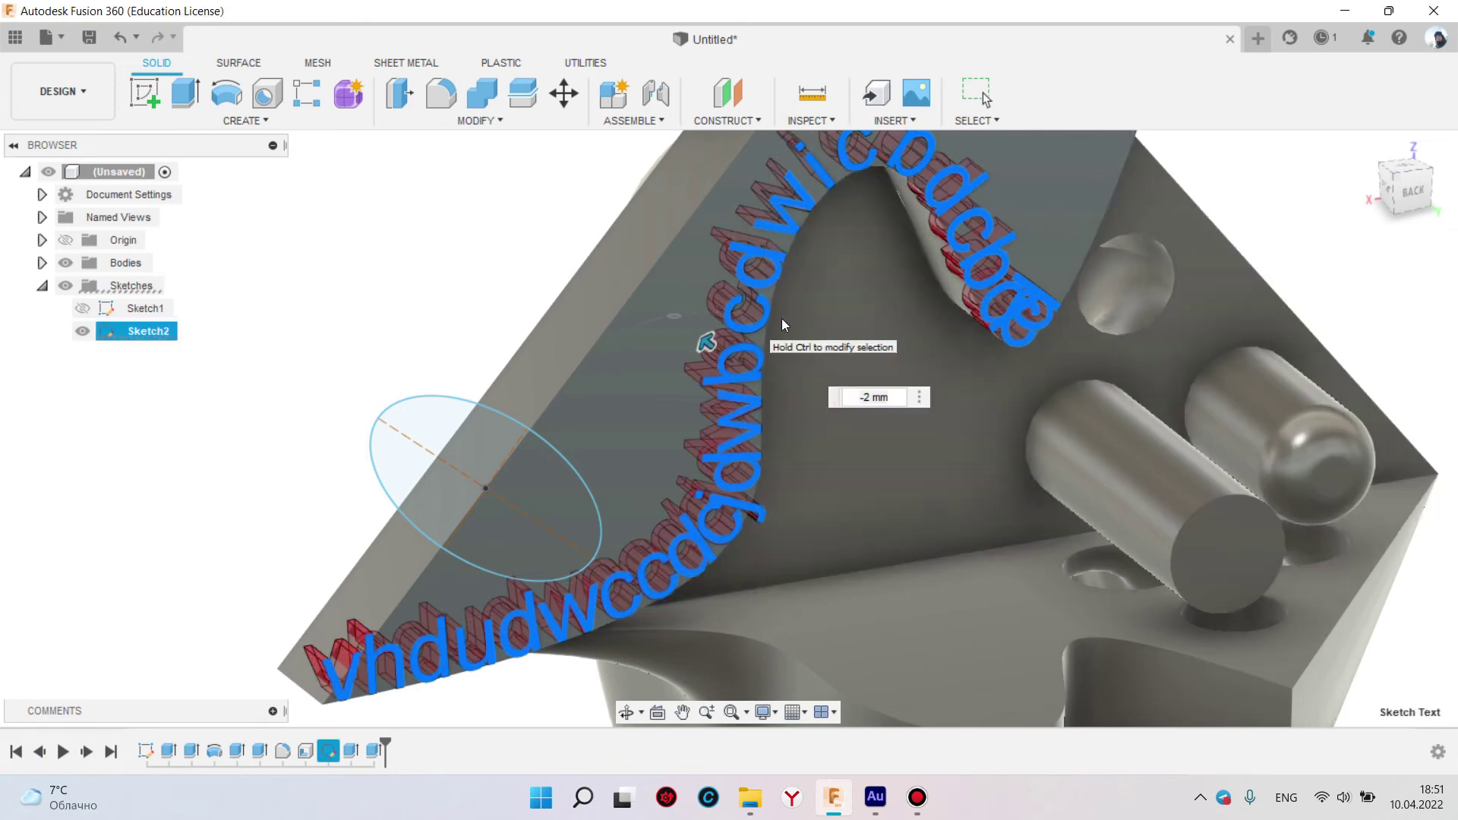
key(Return)
mouse_move(814, 360)
shift+middle_down()
mouse_move(830, 313)
mouse_move(577, 334)
shift+middle_up()
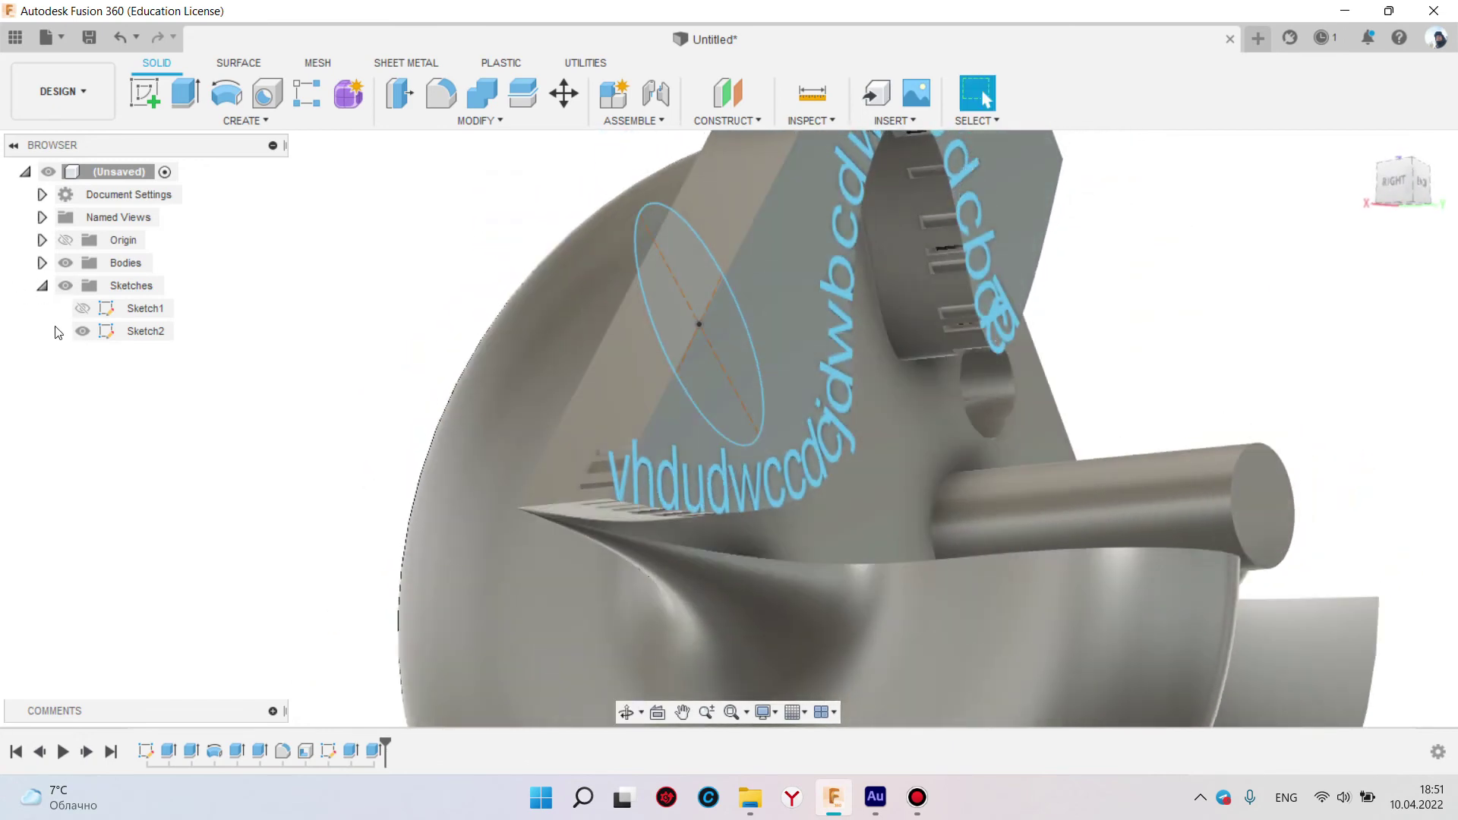
Hide the lettering sketch (Sketch2) in the browser and view the whole model
click(41, 285)
shift+middle_drag(643, 358, 531, 351)
click(42, 286)
click(82, 331)
click(42, 286)
mouse_move(697, 370)
shift+middle_down()
mouse_move(658, 430)
mouse_move(697, 304)
mouse_move(635, 422)
mouse_move(476, 408)
mouse_move(893, 148)
shift+middle_up()
scroll(600, 412, up, 5)
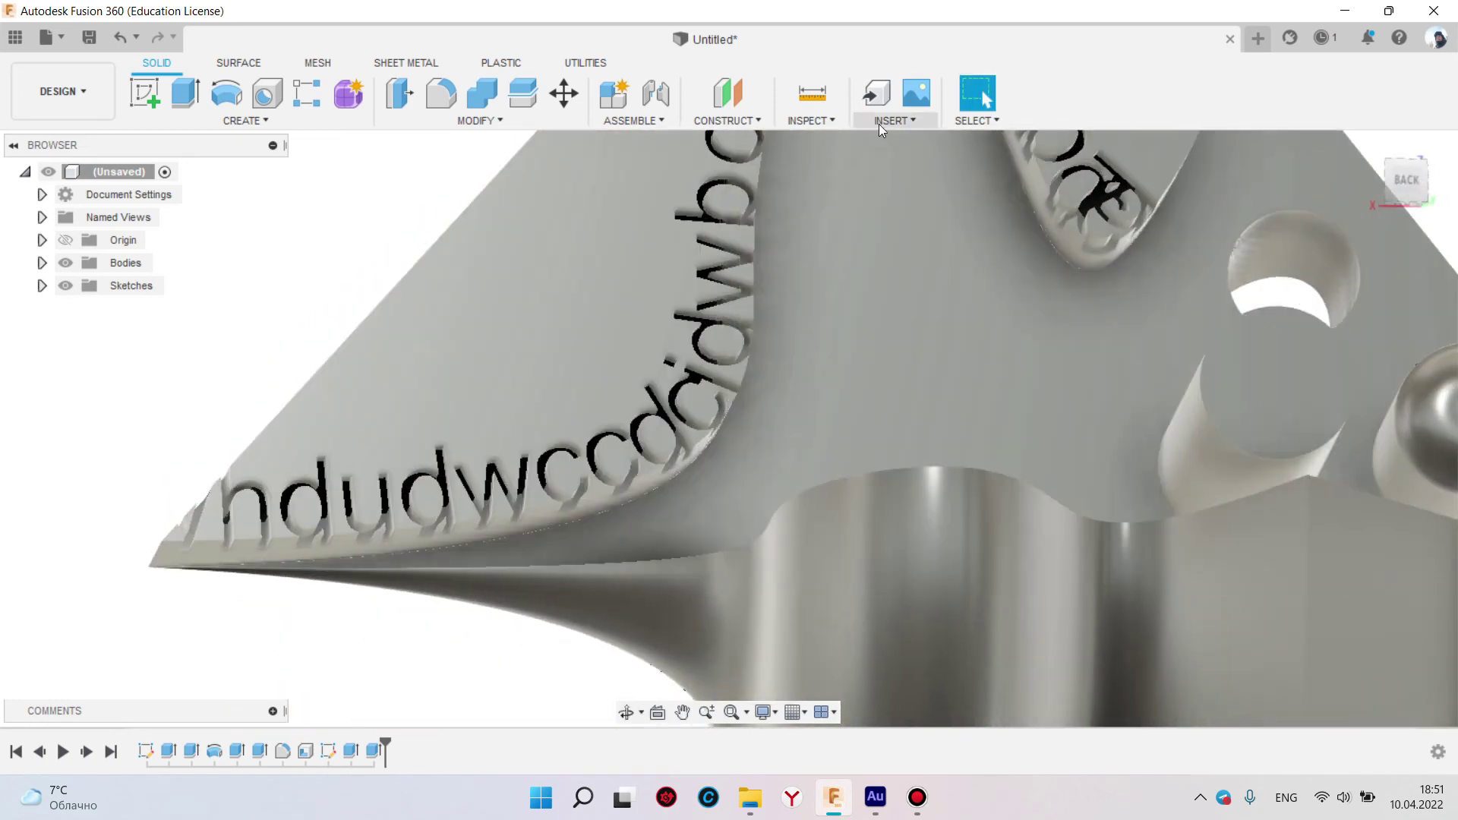
Measure from the triangle's diagonal edge to the lettering curve: 11.669 mm
click(887, 120)
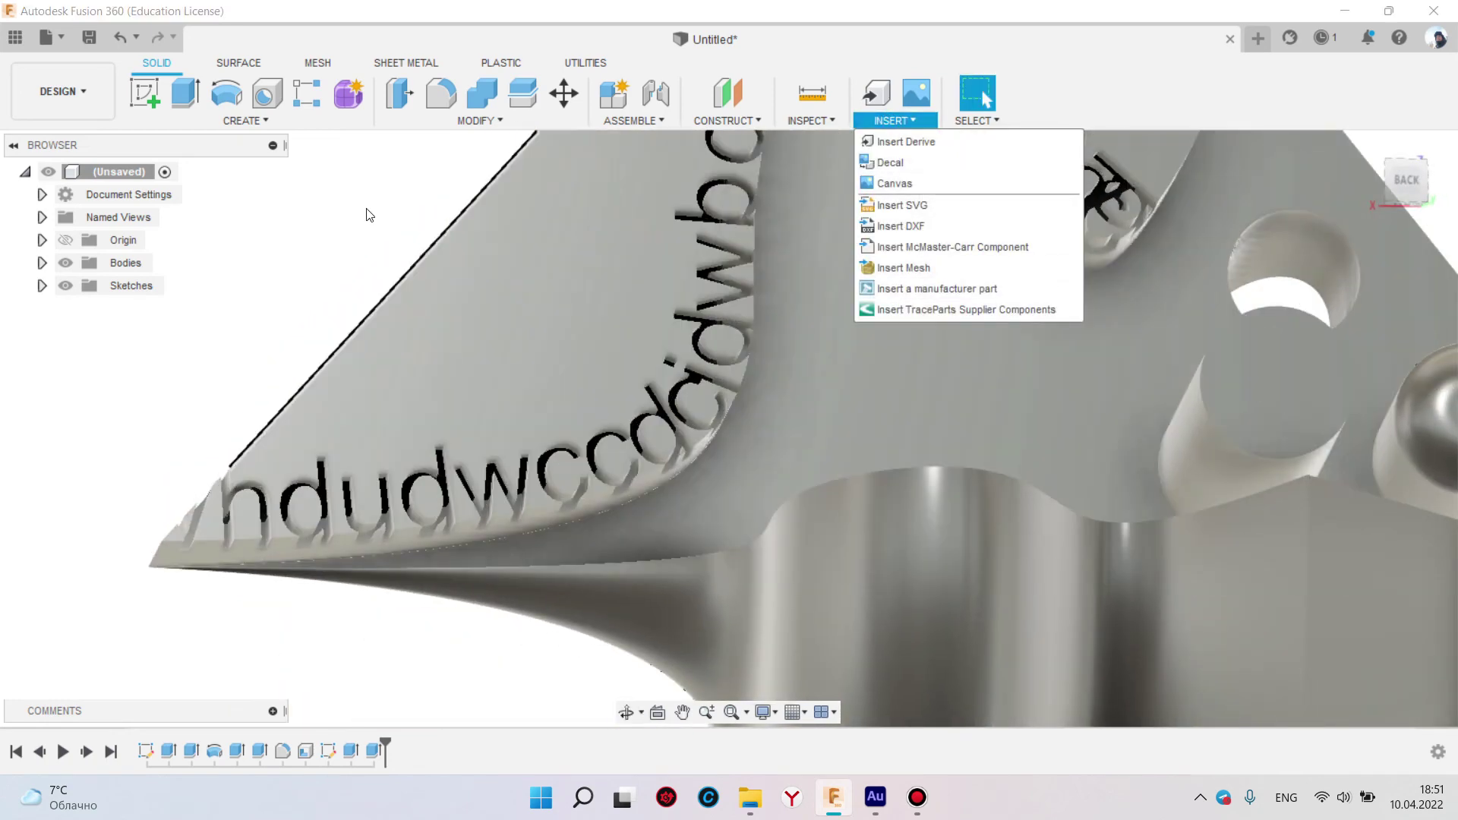
click(885, 138)
click(819, 120)
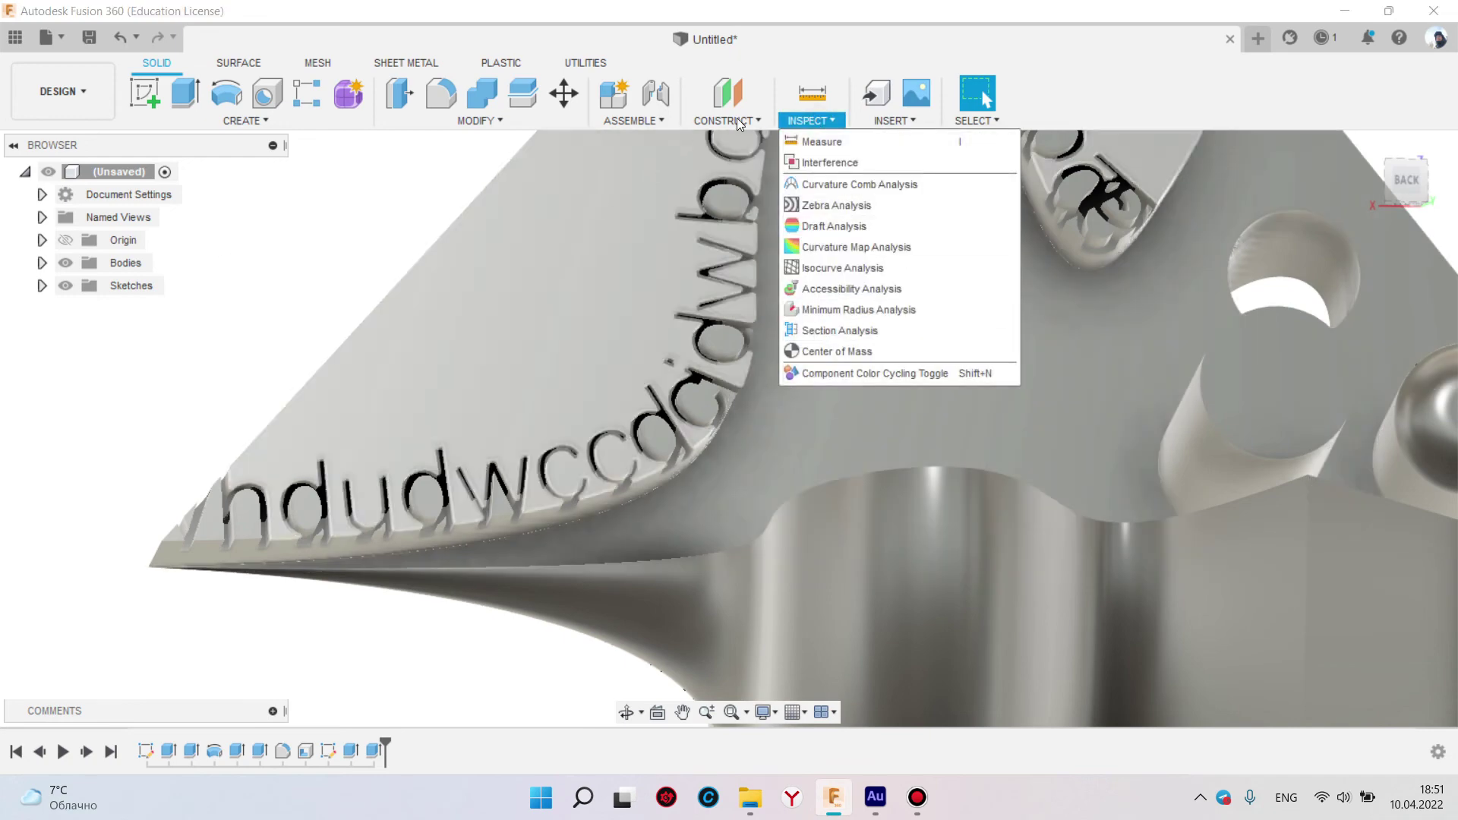
key(i)
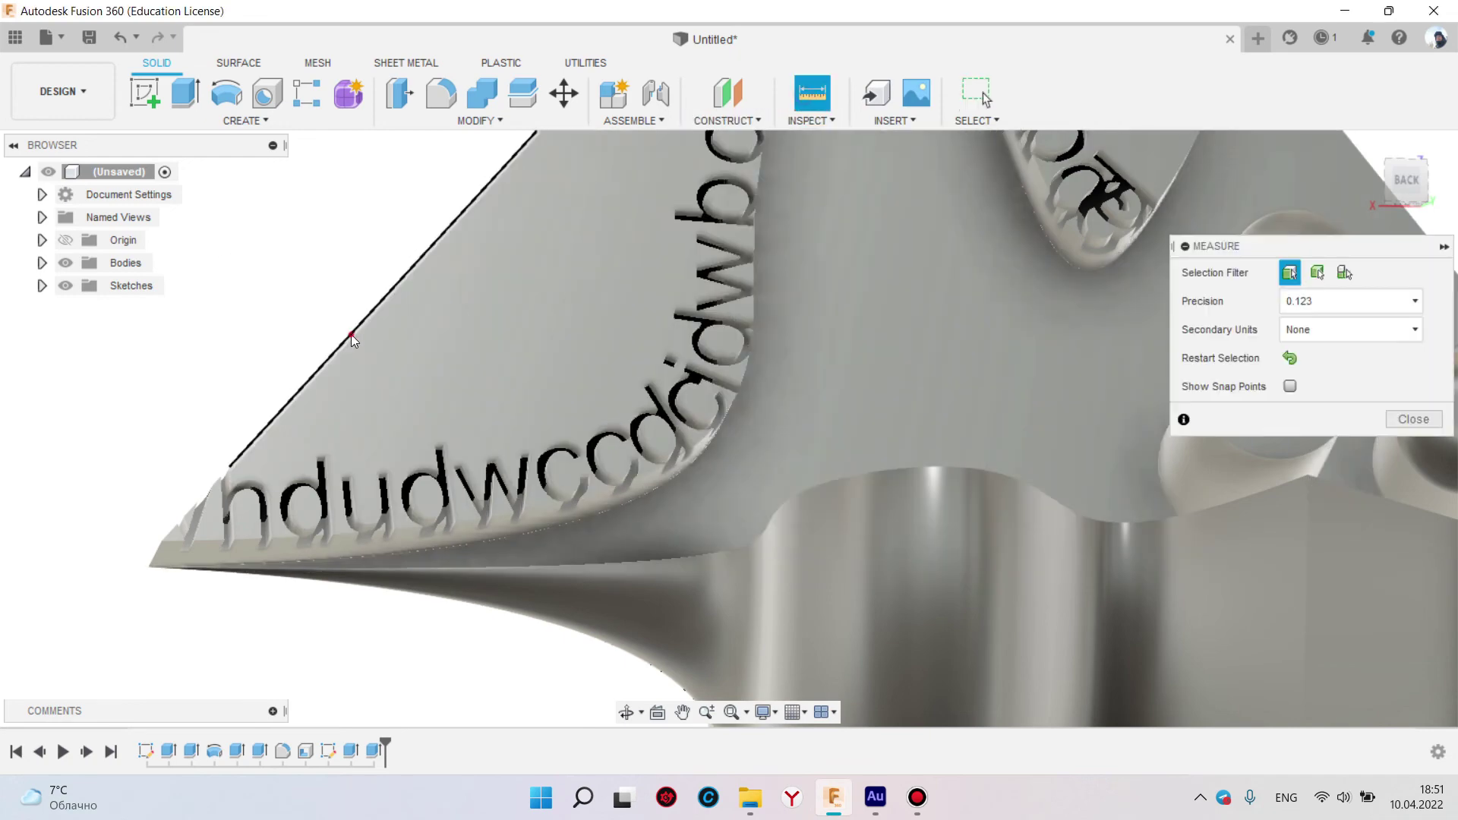
click(351, 334)
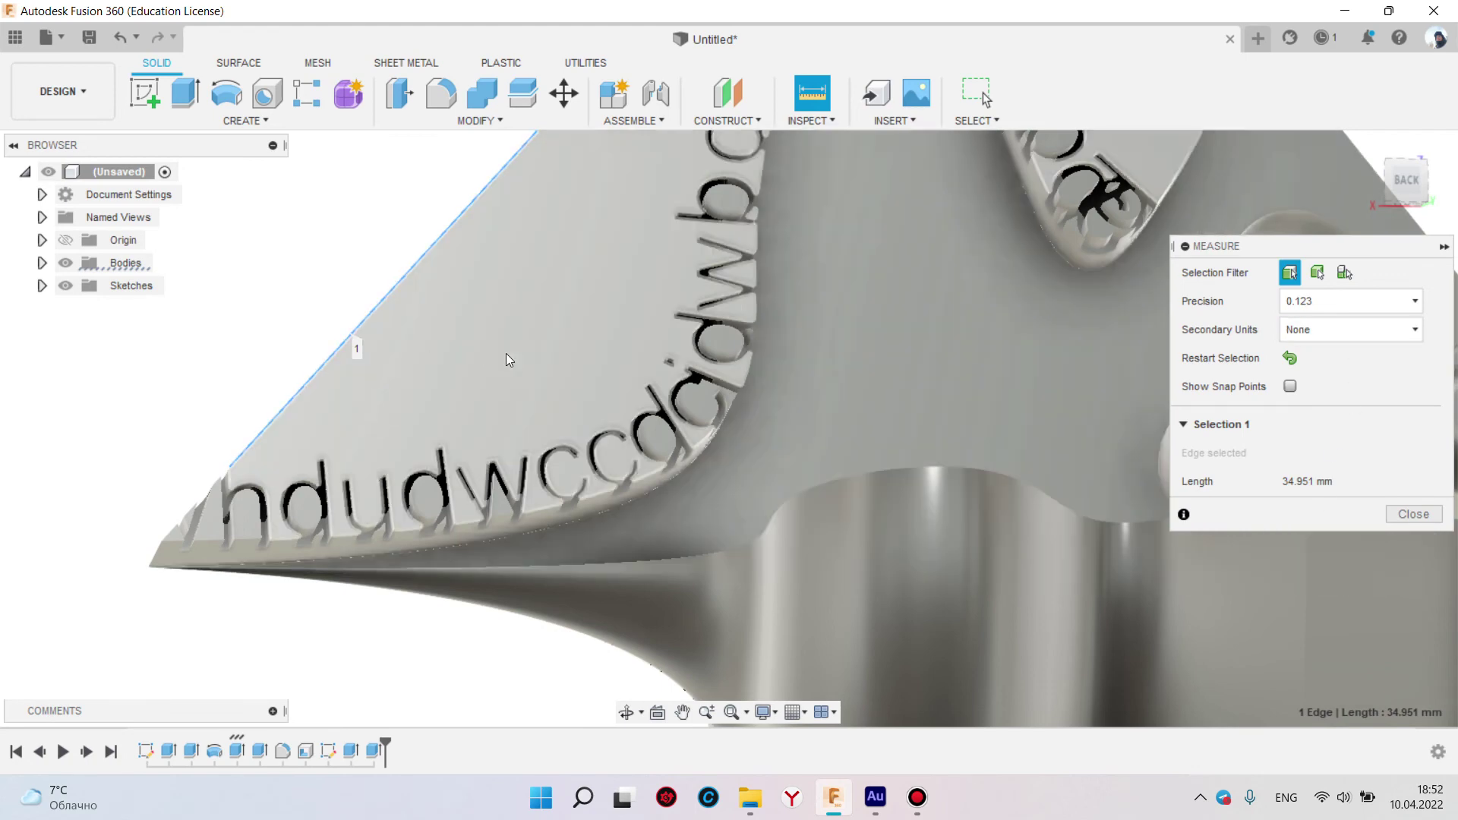
click(628, 491)
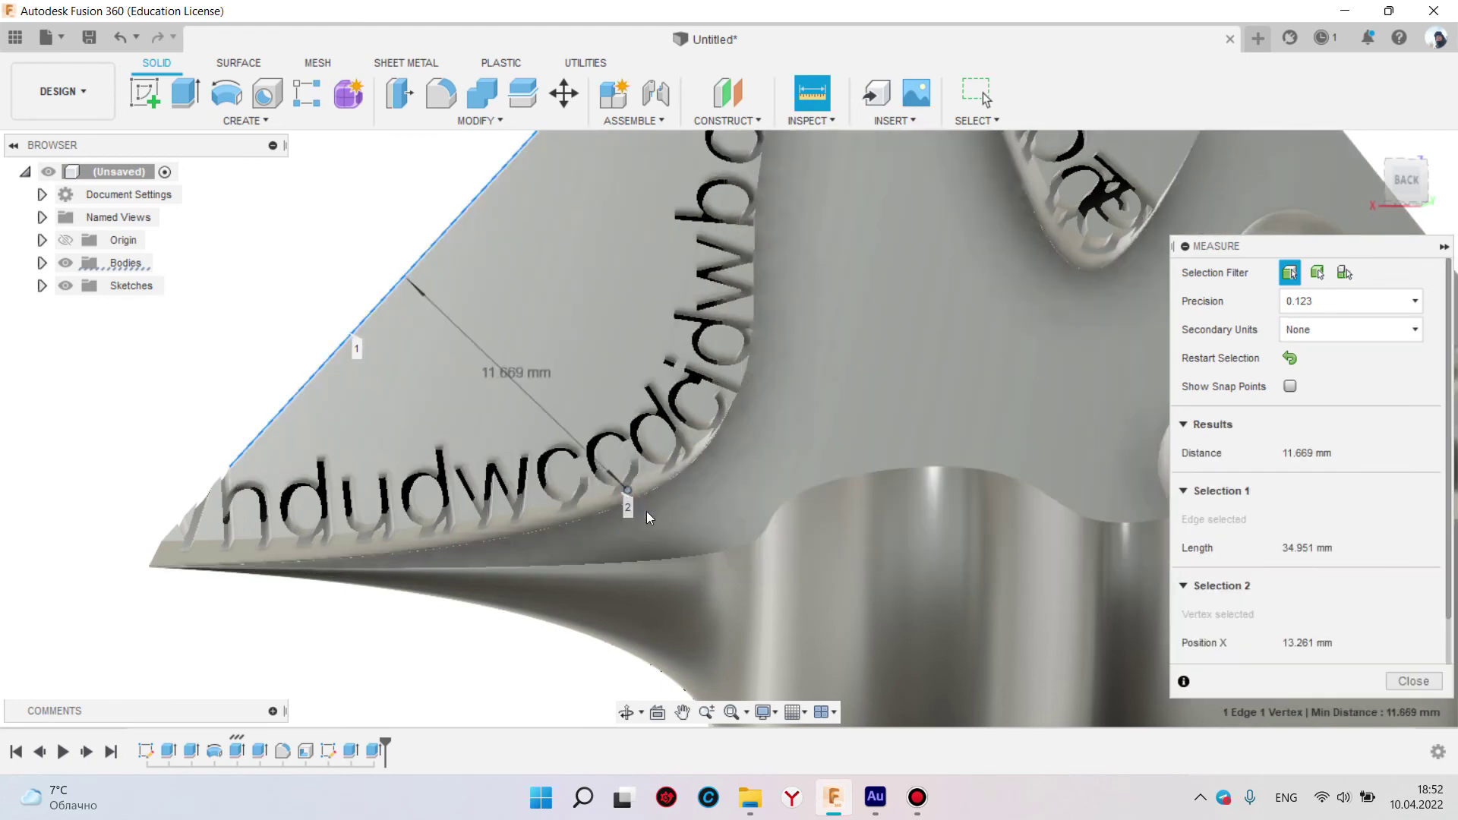
shift+middle_drag(509, 394, 569, 421)
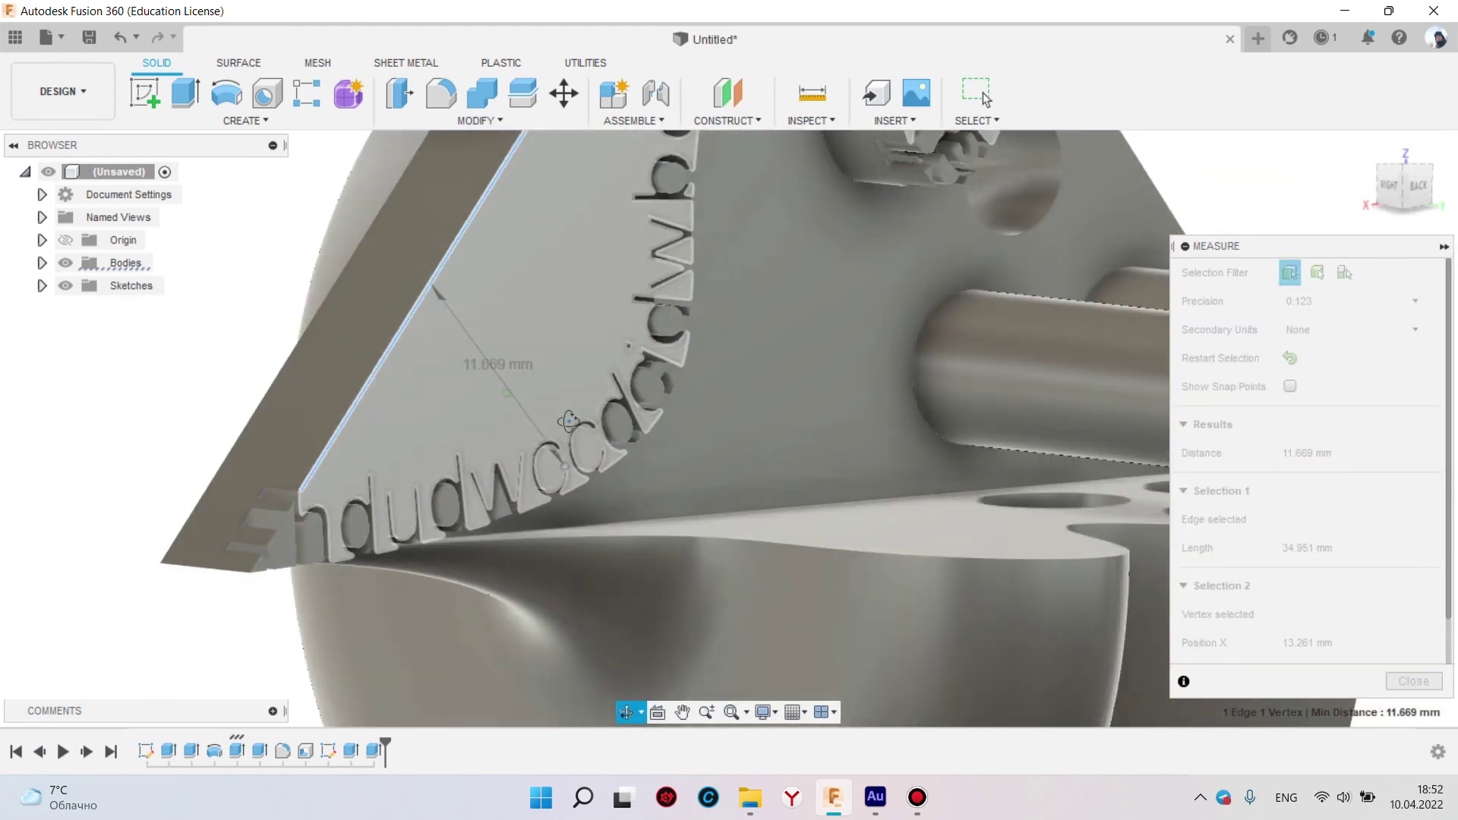
key(Escape)
scroll(650, 320, down, 3)
scroll(649, 280, down, 3)
scroll(638, 286, down, 2)
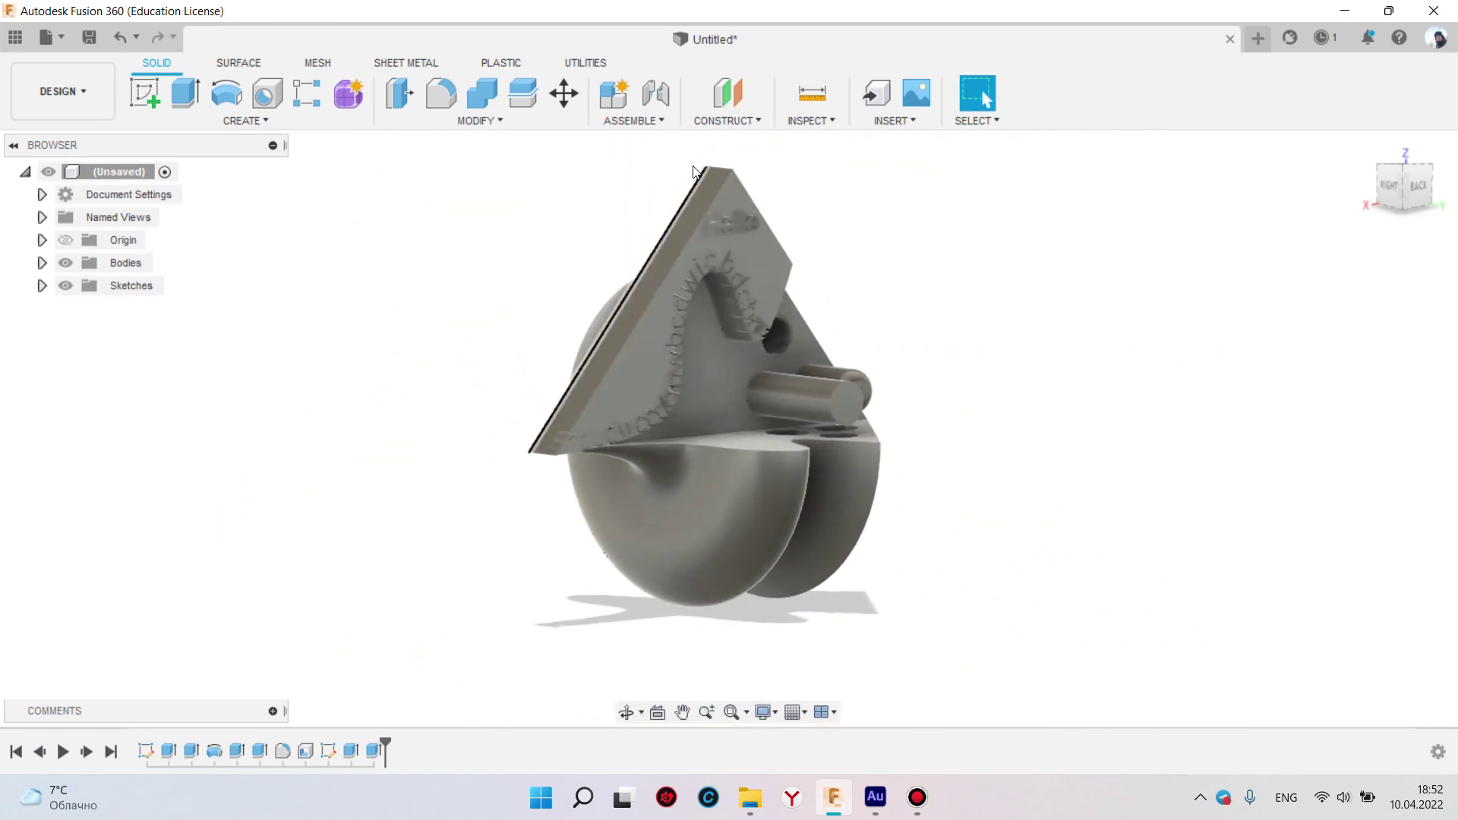
Move one cylinder up the triangular face by -3.39 mm in X and 5.04 mm in Y
click(651, 121)
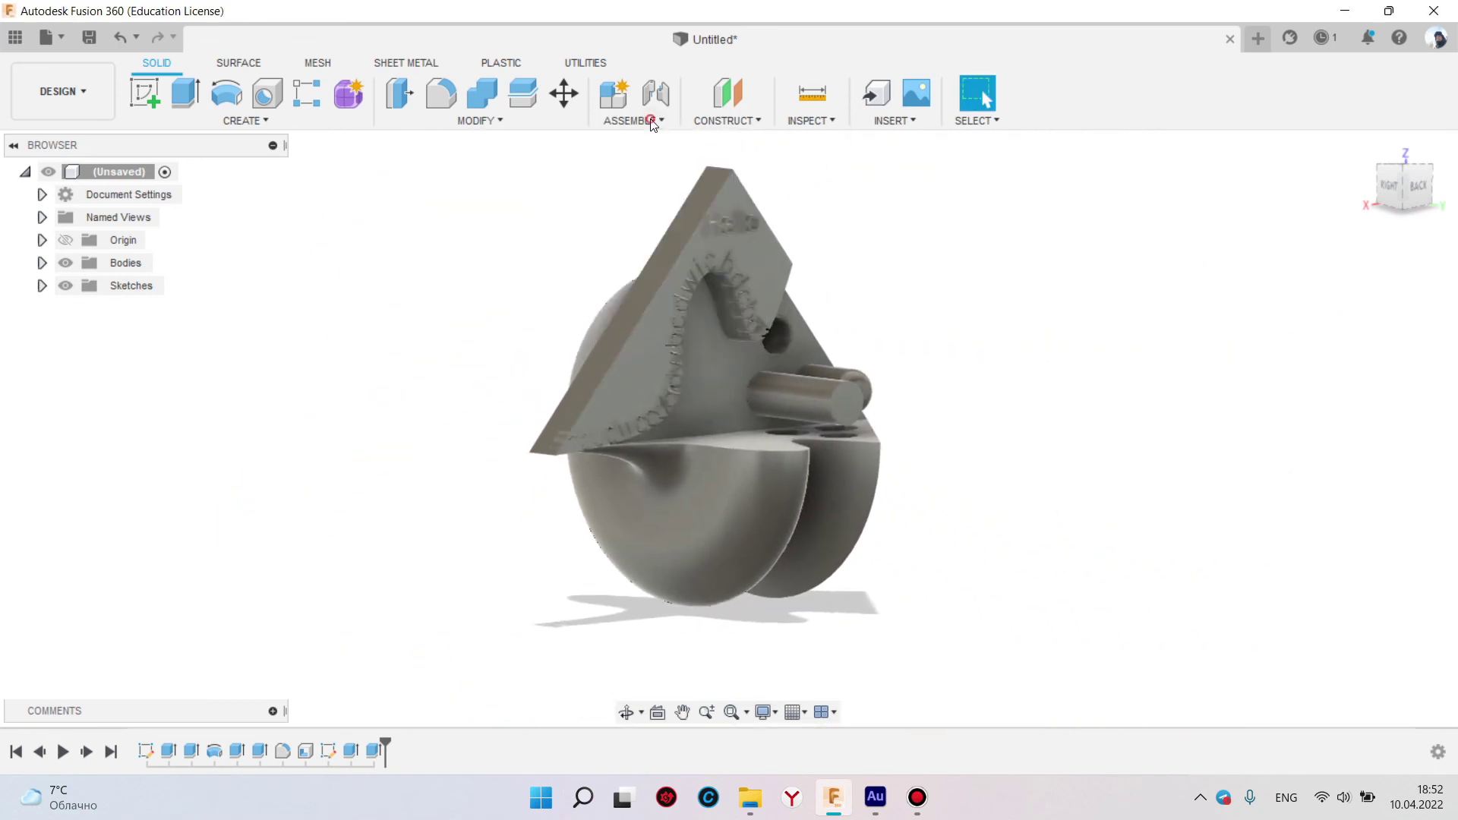
click(563, 94)
click(654, 318)
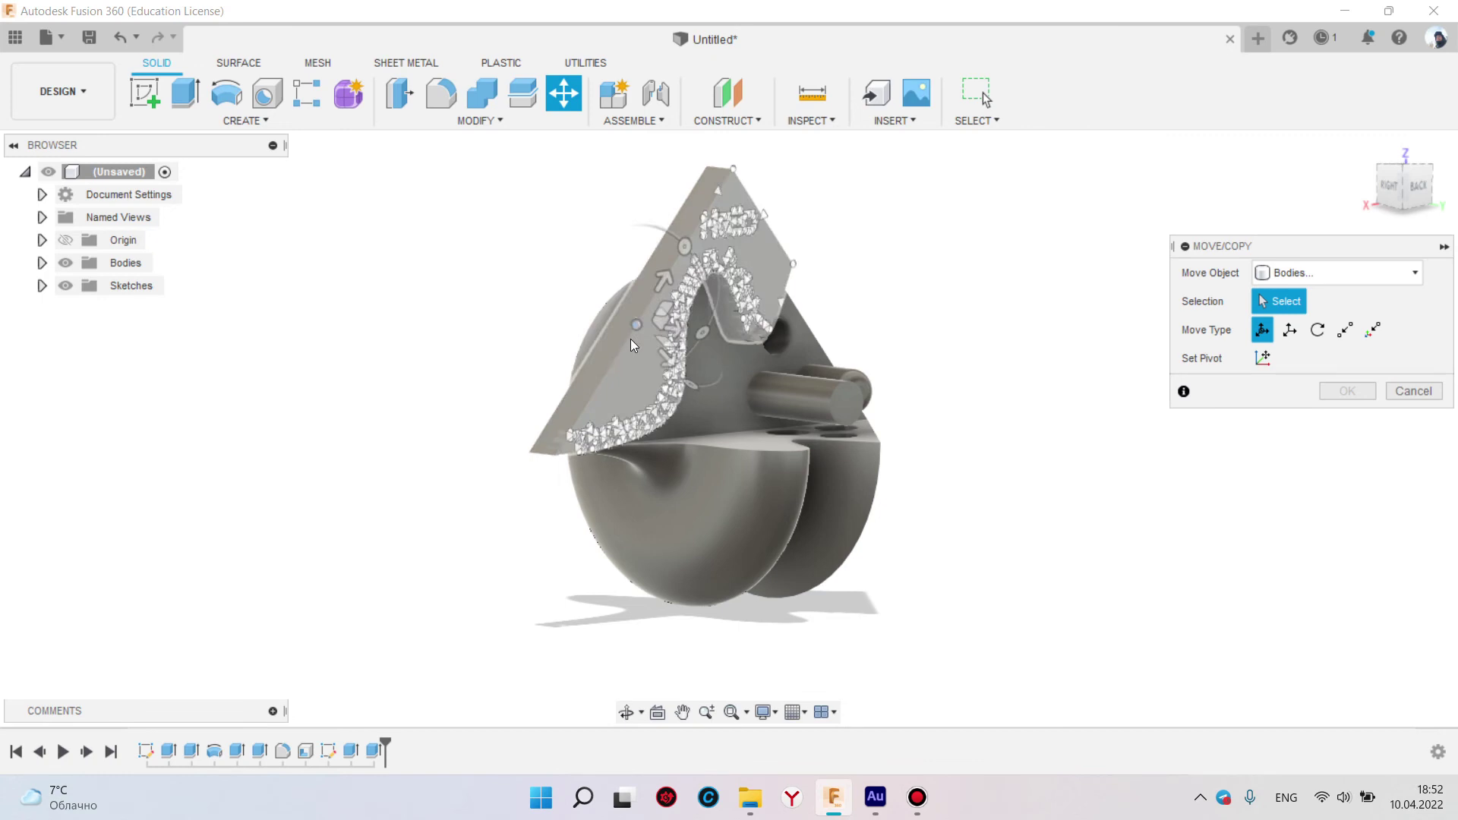
click(828, 404)
shift+middle_drag(850, 404, 786, 413)
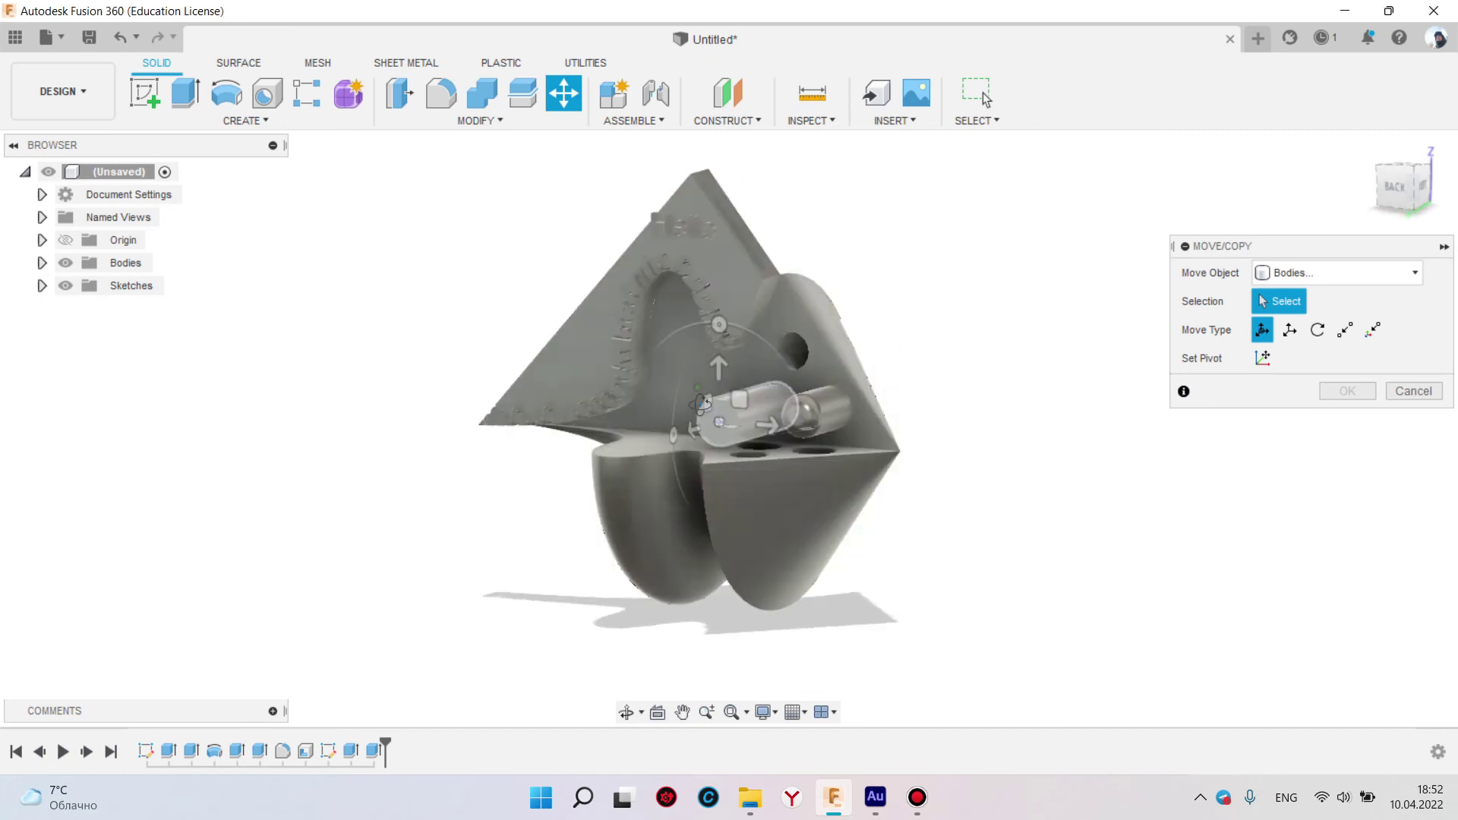
click(782, 416)
mouse_move(782, 416)
mouse_down()
mouse_move(787, 350)
mouse_move(682, 362)
mouse_up()
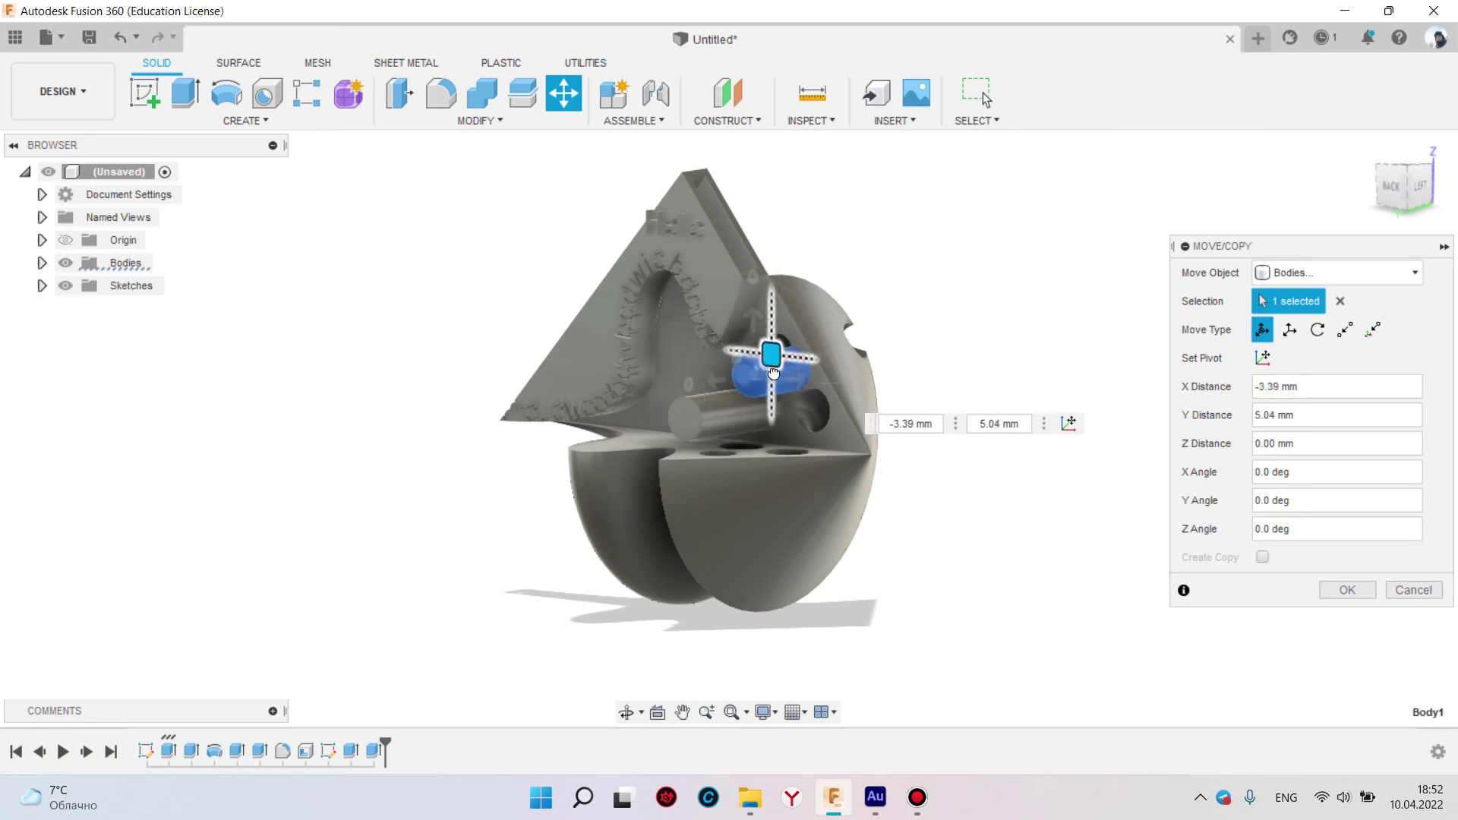
key(Return)
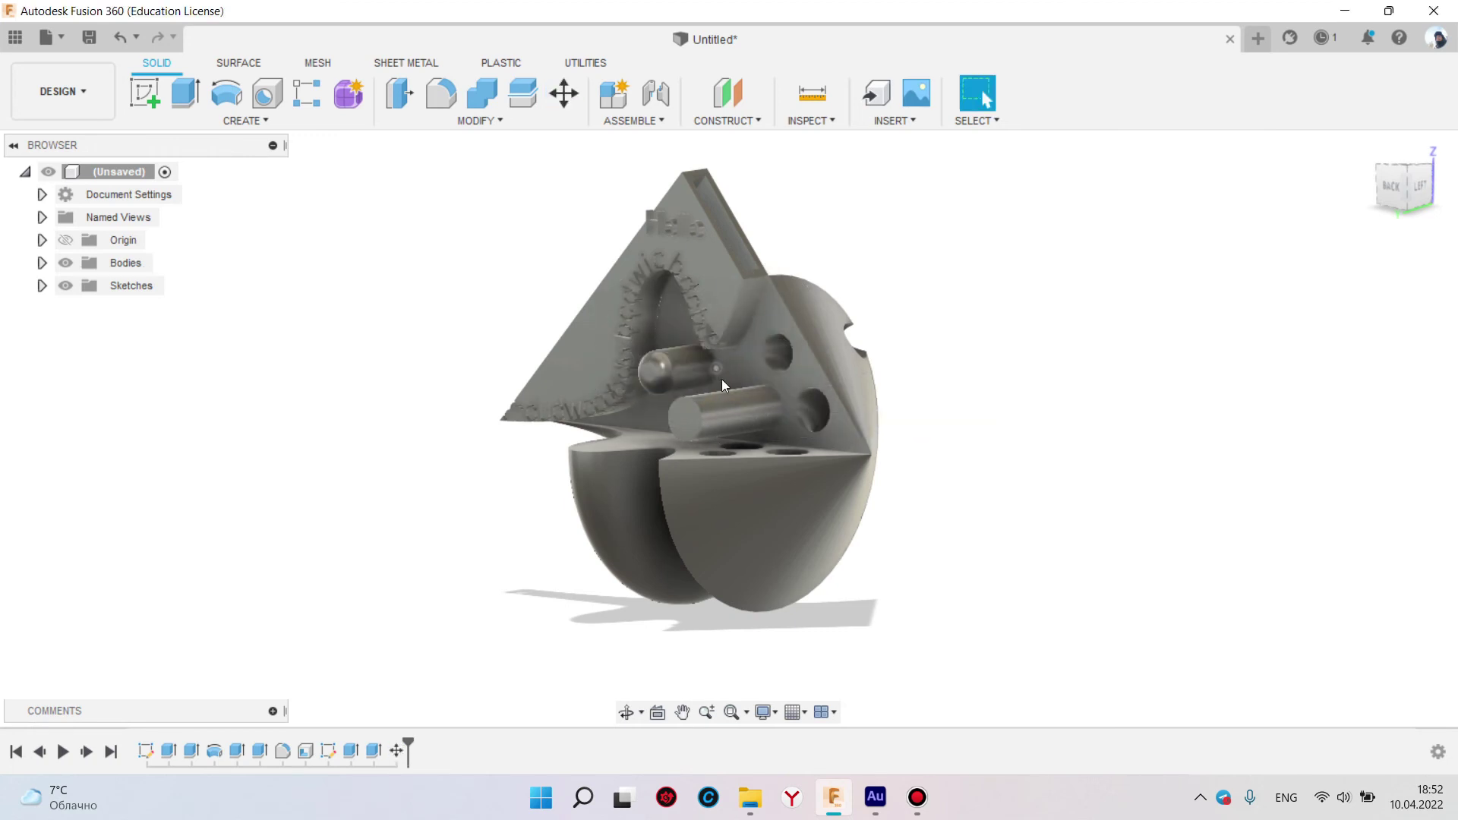
click(43, 264)
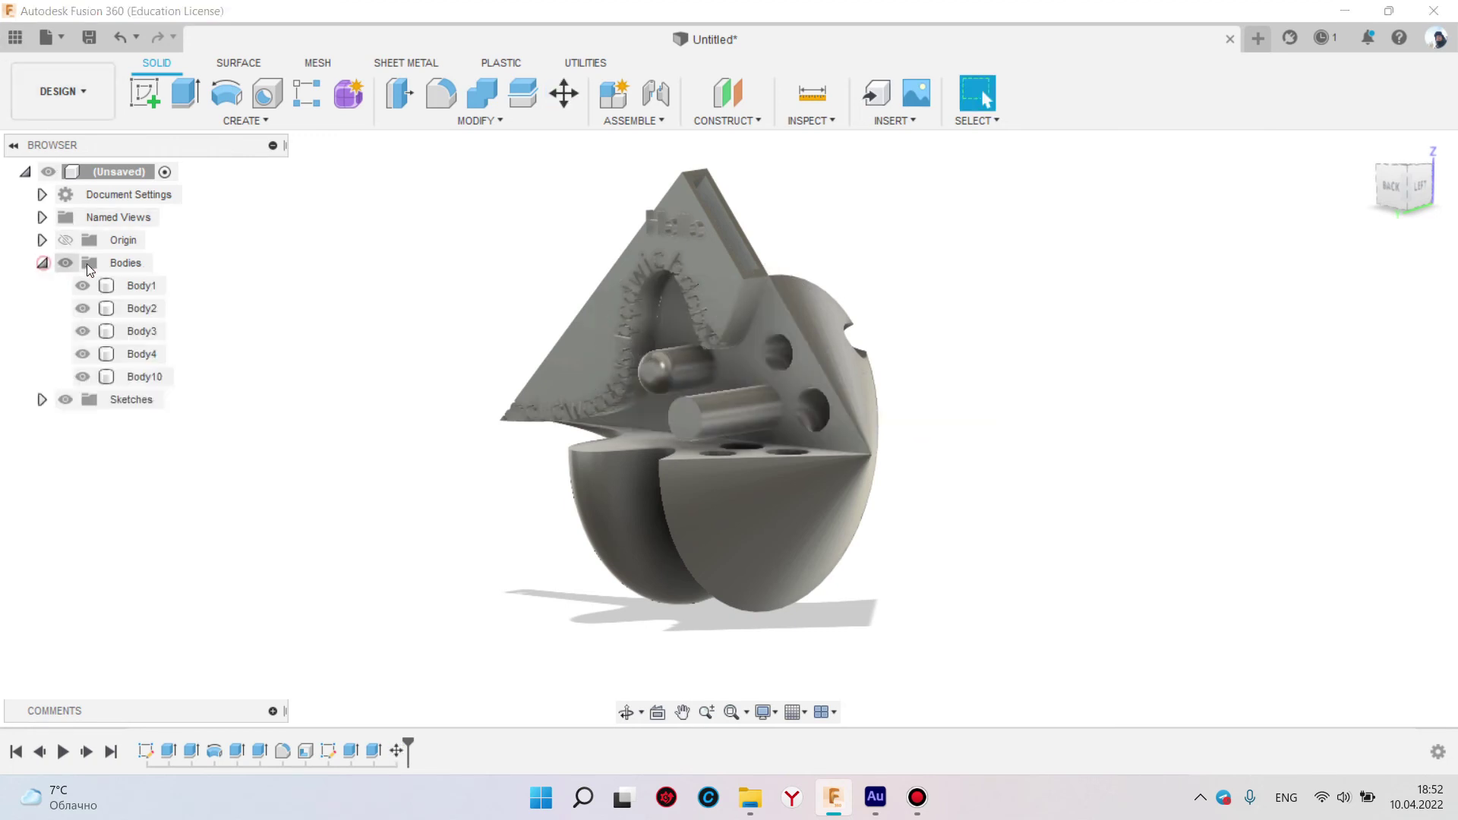
double_click(139, 286)
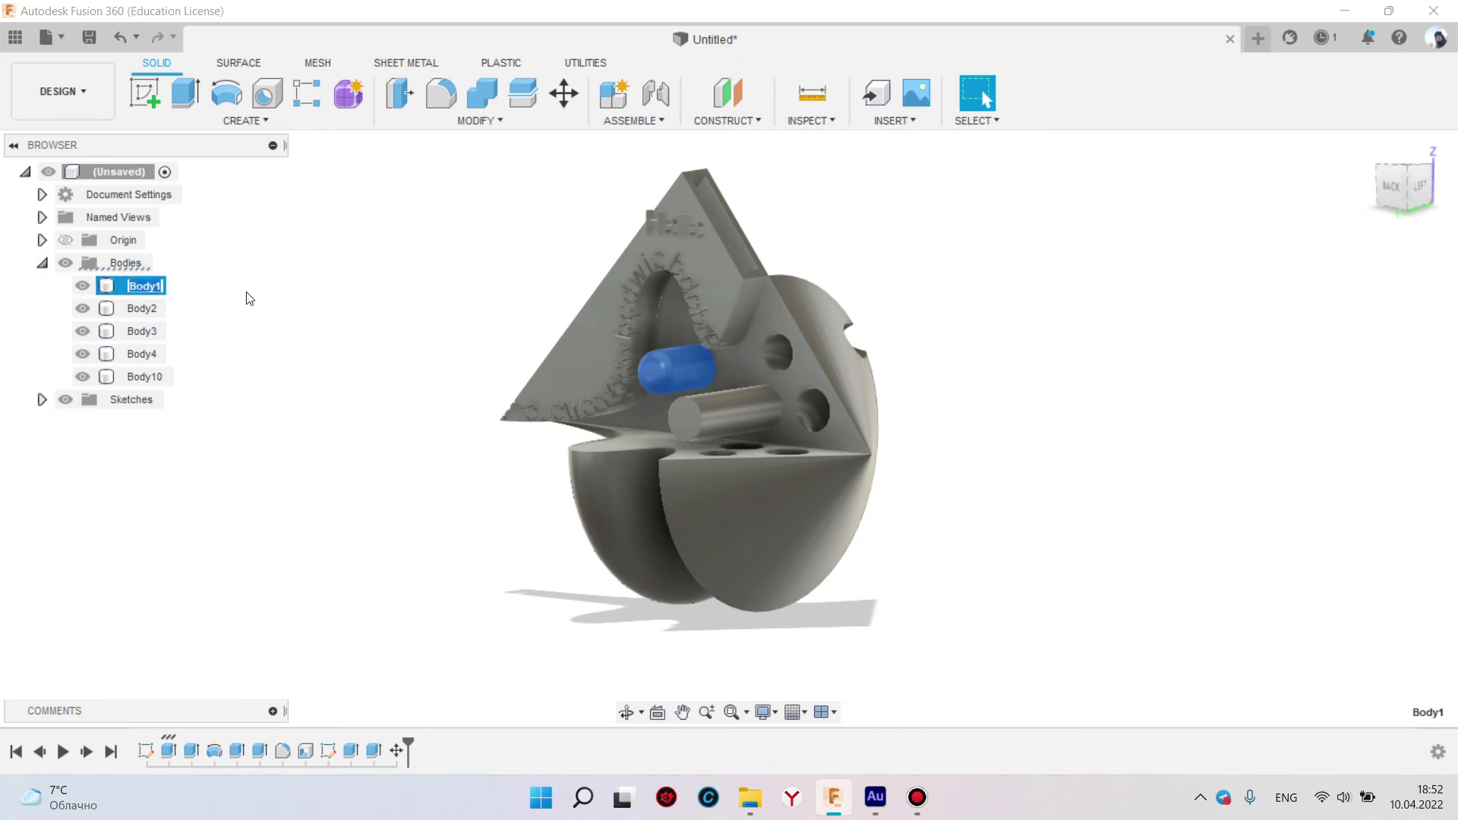
key(Return)
key(Down)
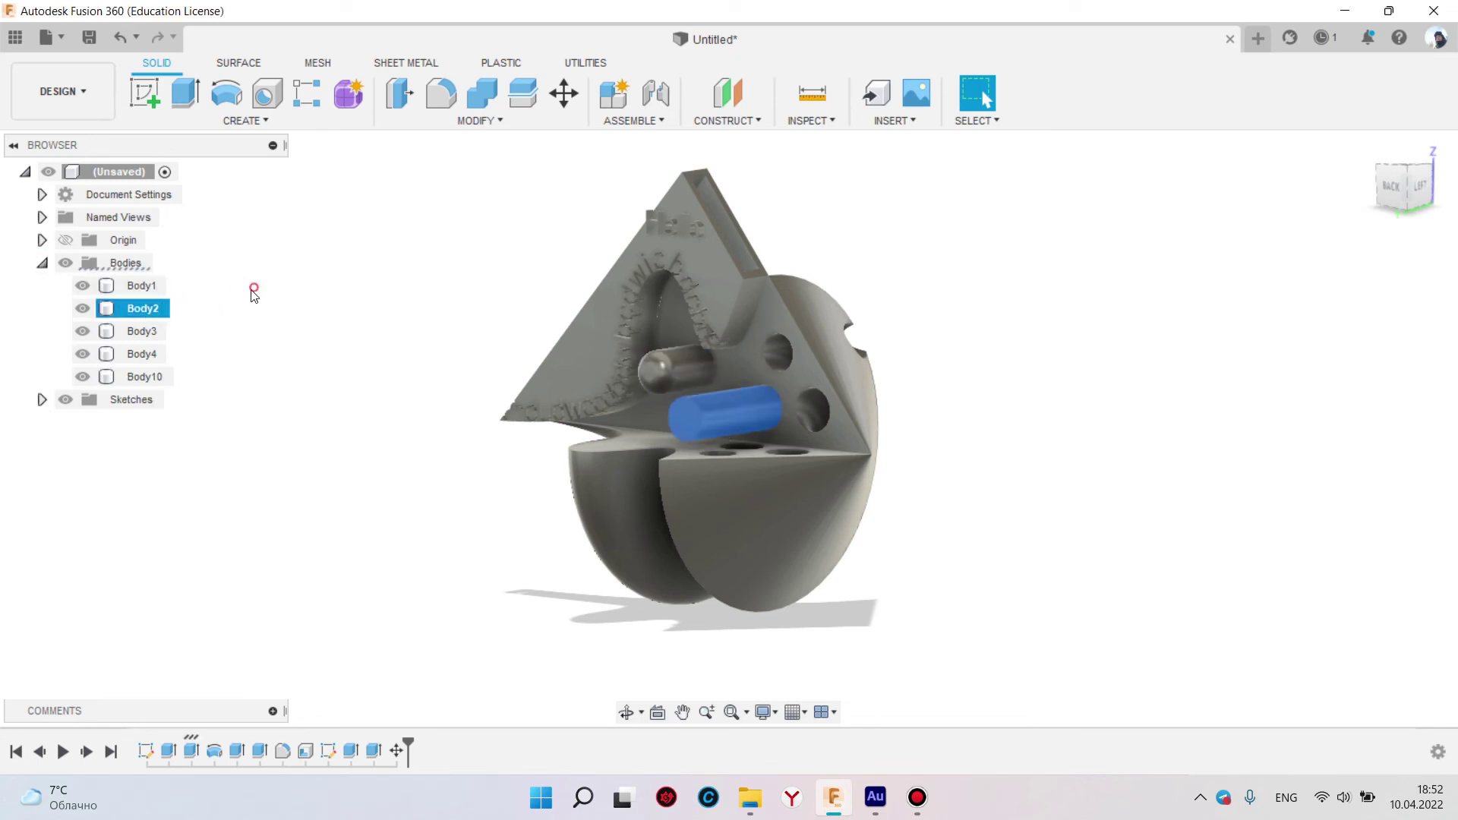
click(139, 335)
click(274, 332)
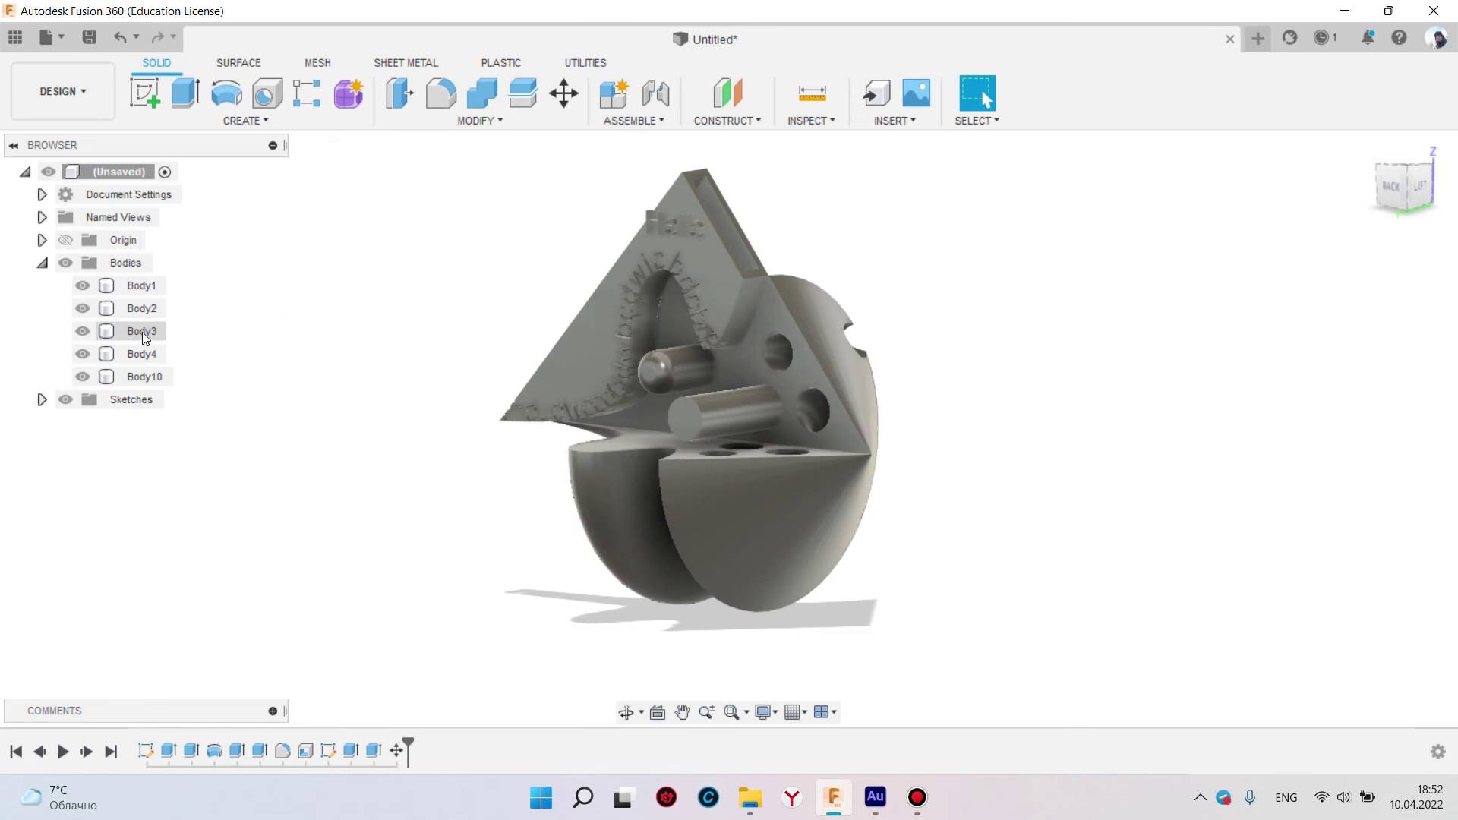
click(42, 264)
shift+middle_drag(422, 234, 676, 362)
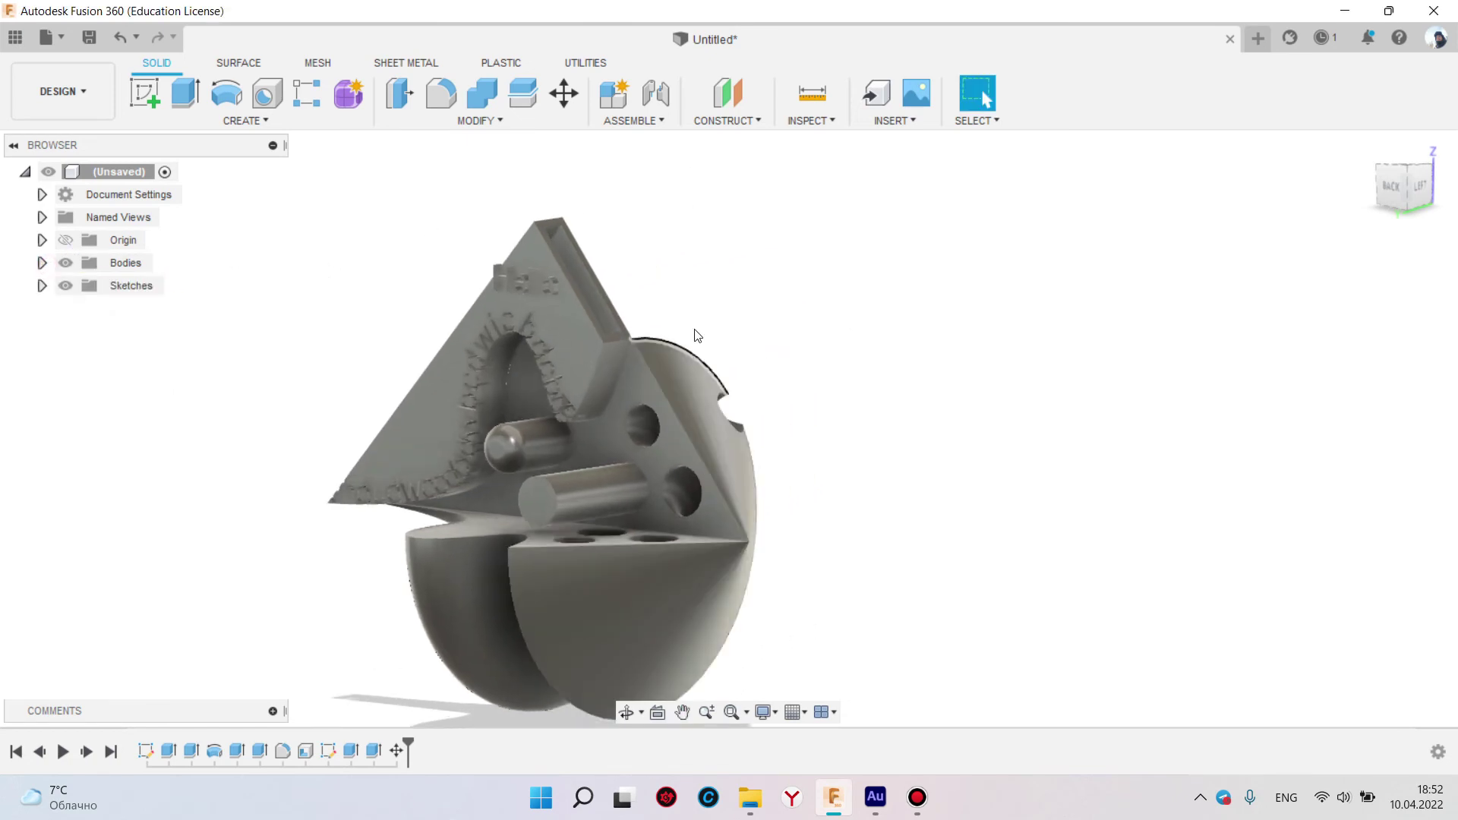
scroll(672, 365, up, 3)
scroll(671, 367, up, 3)
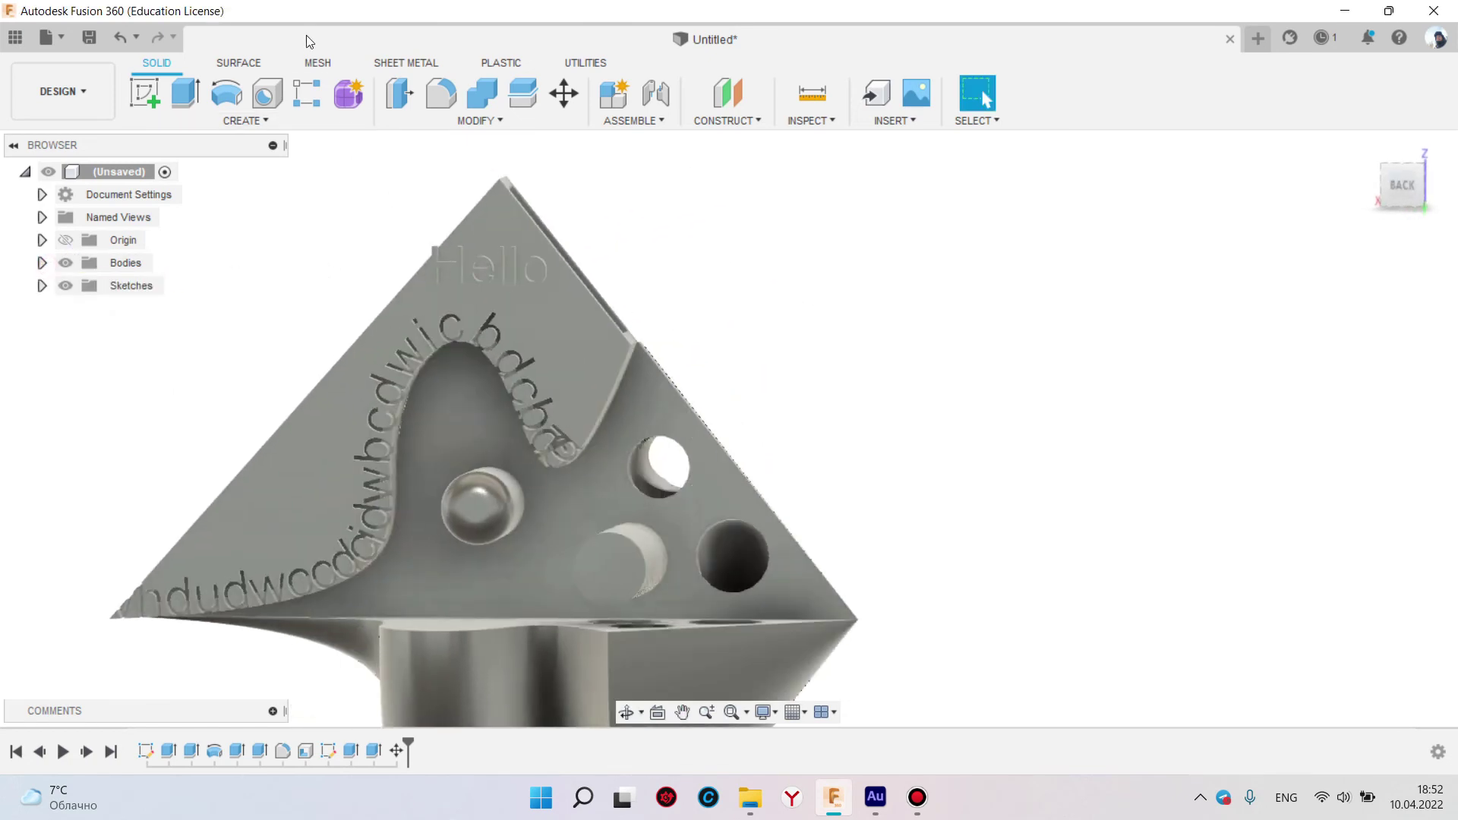
click(187, 103)
Extrude the small circle as a 12 mm Join, selecting Body4 in the bodies list
shift+middle_drag(564, 345, 587, 326)
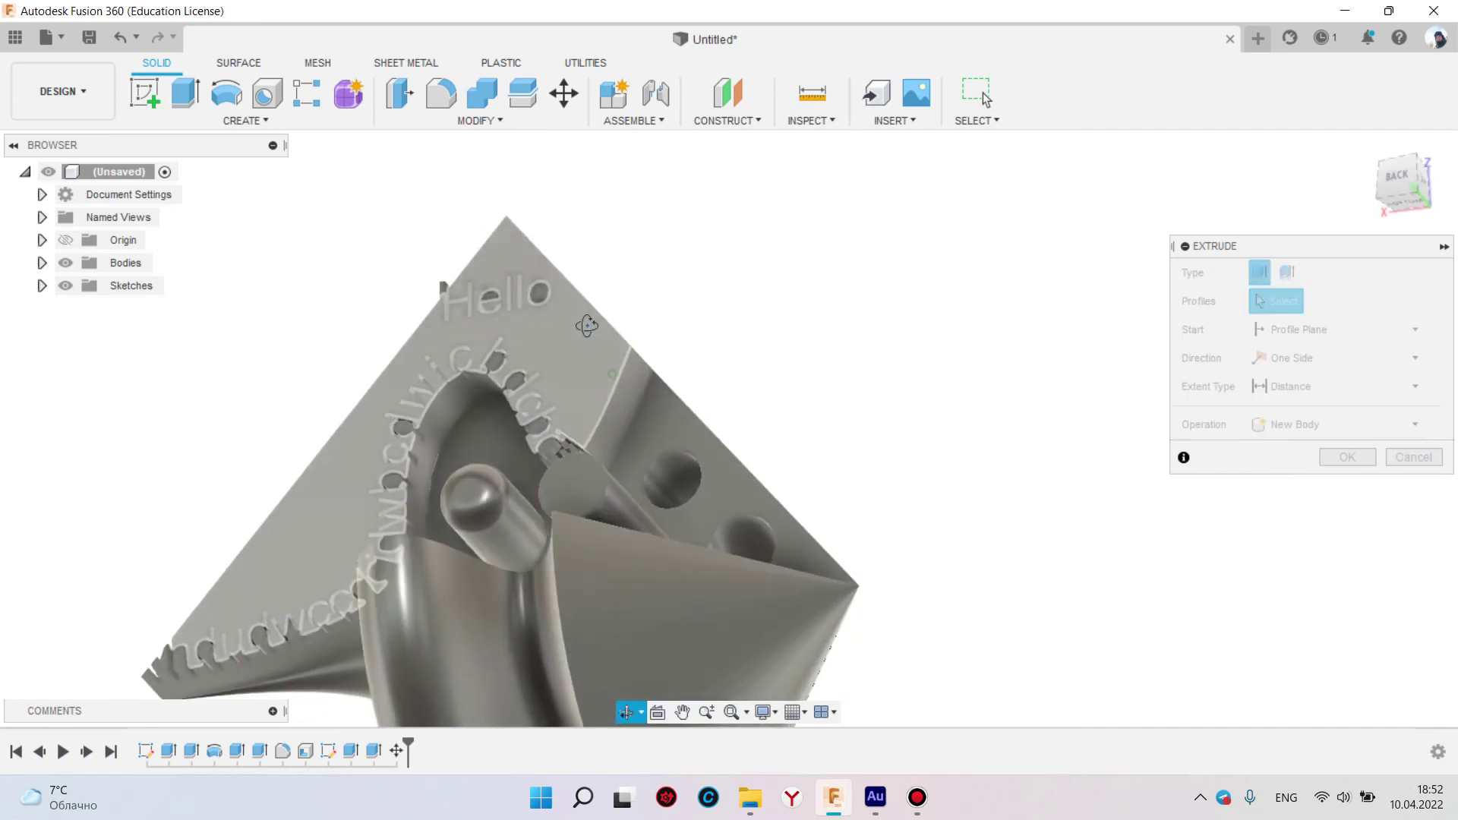
click(584, 486)
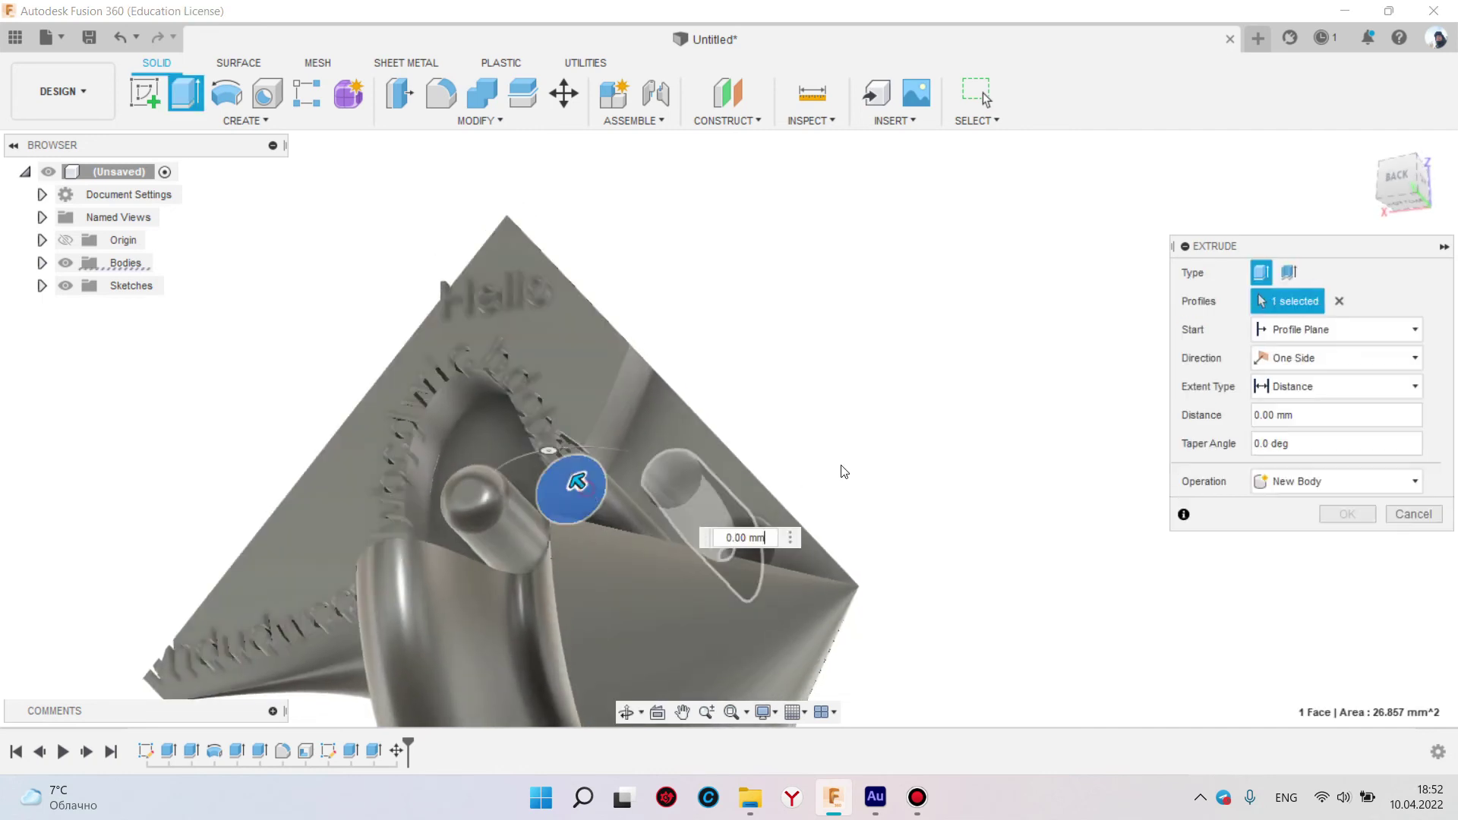
click(1326, 481)
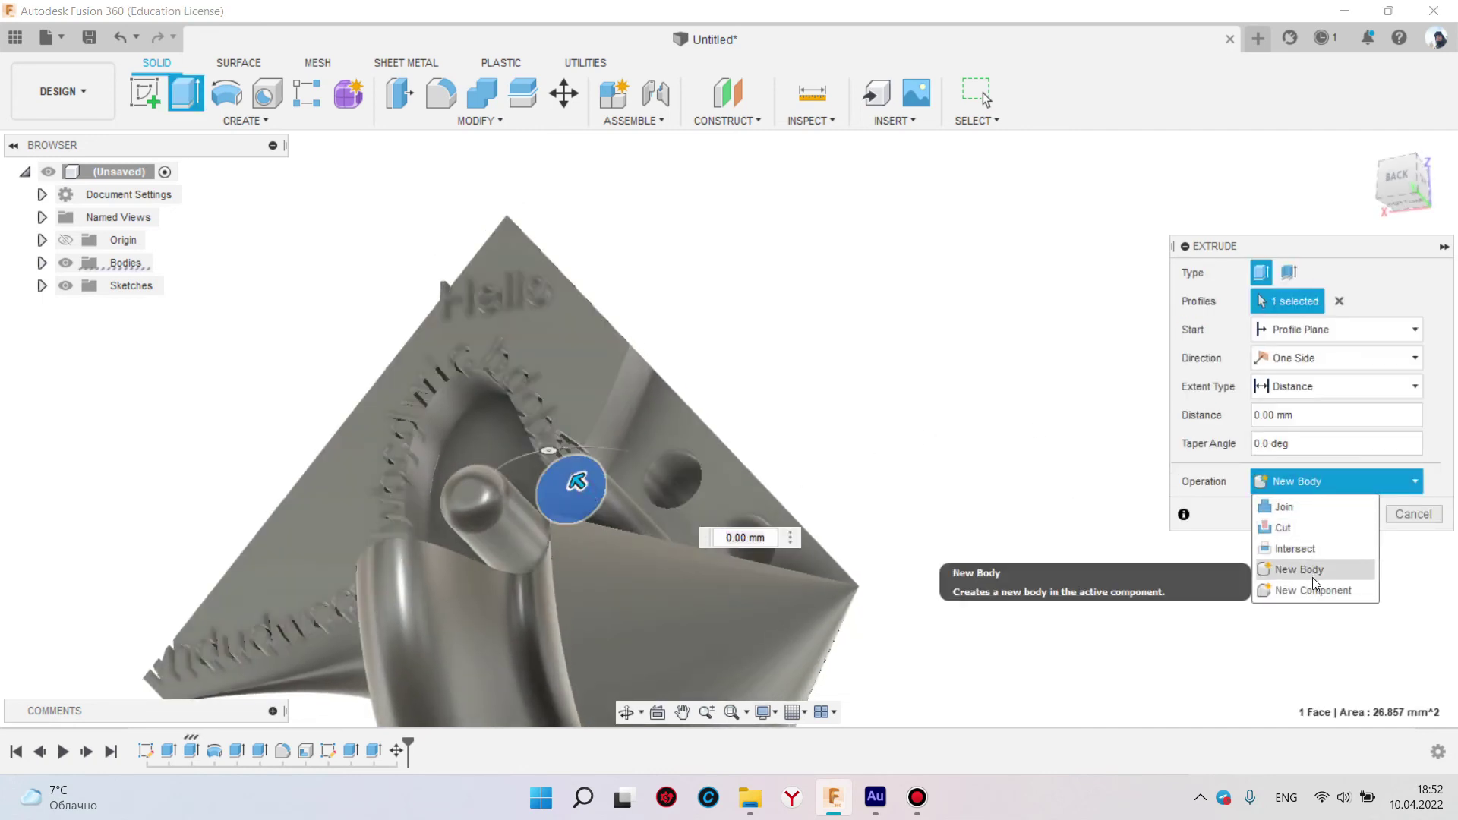
click(1314, 507)
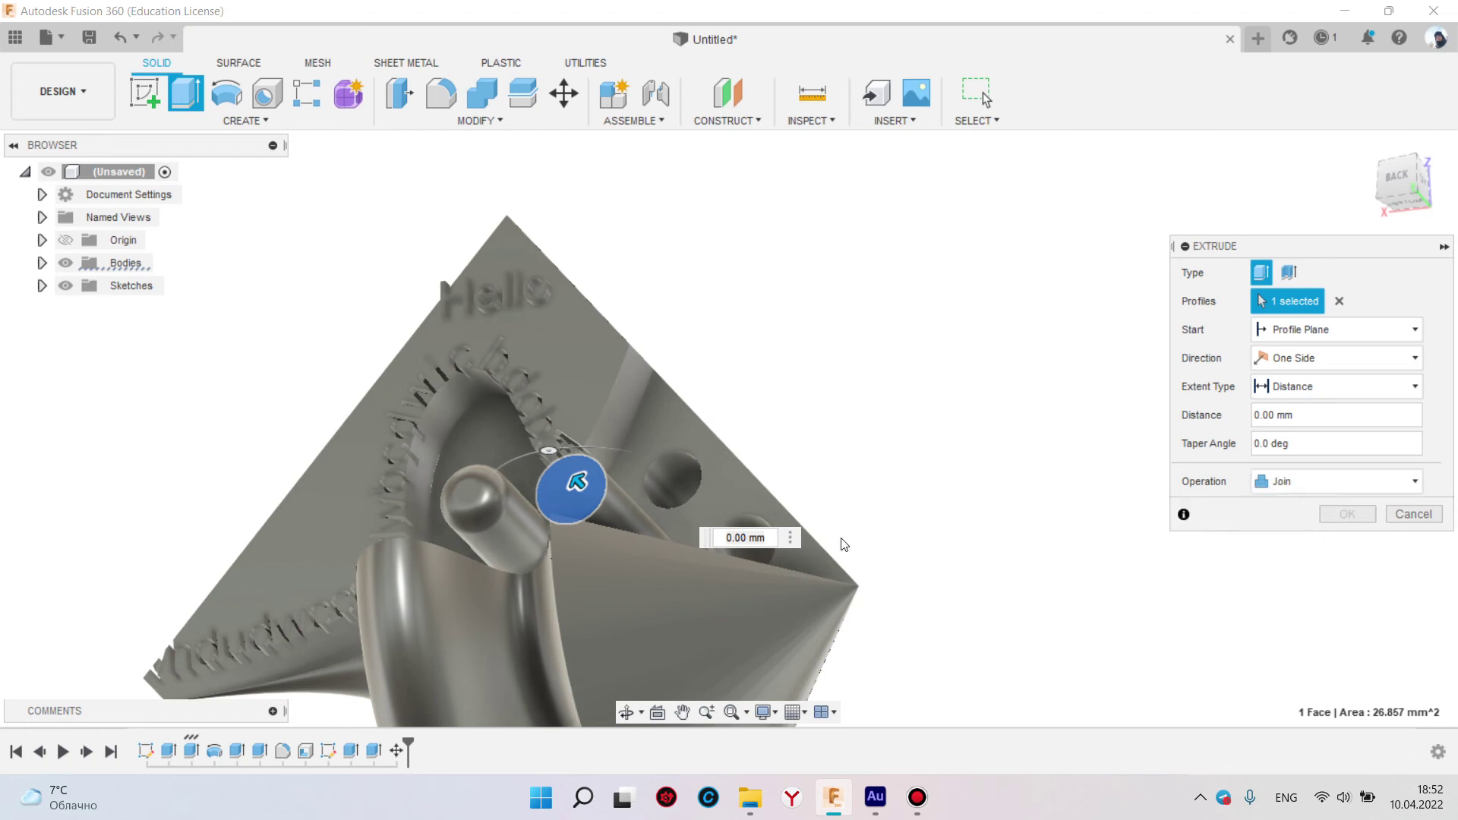
click(577, 481)
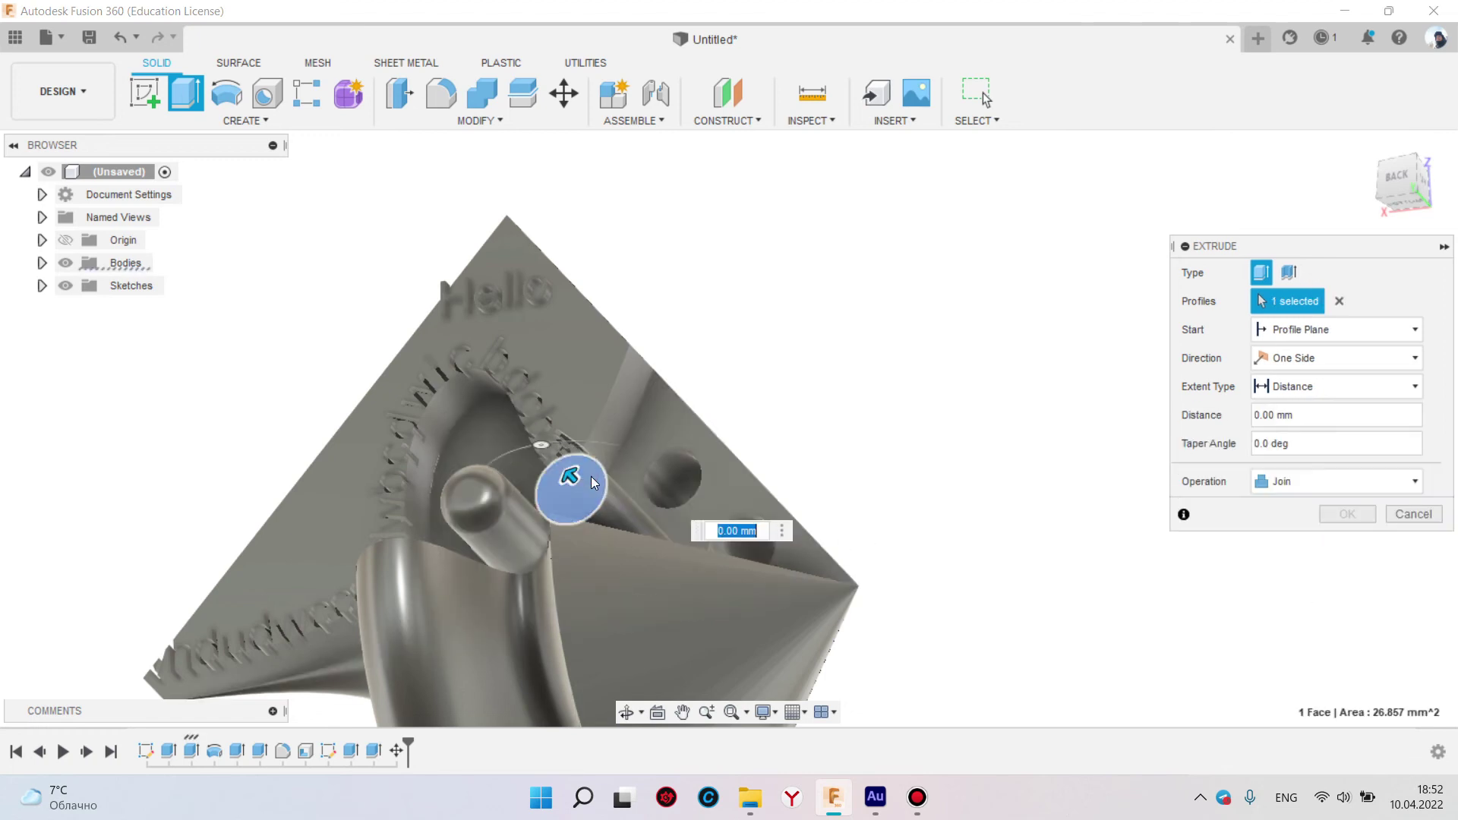
drag(591, 483, 514, 360)
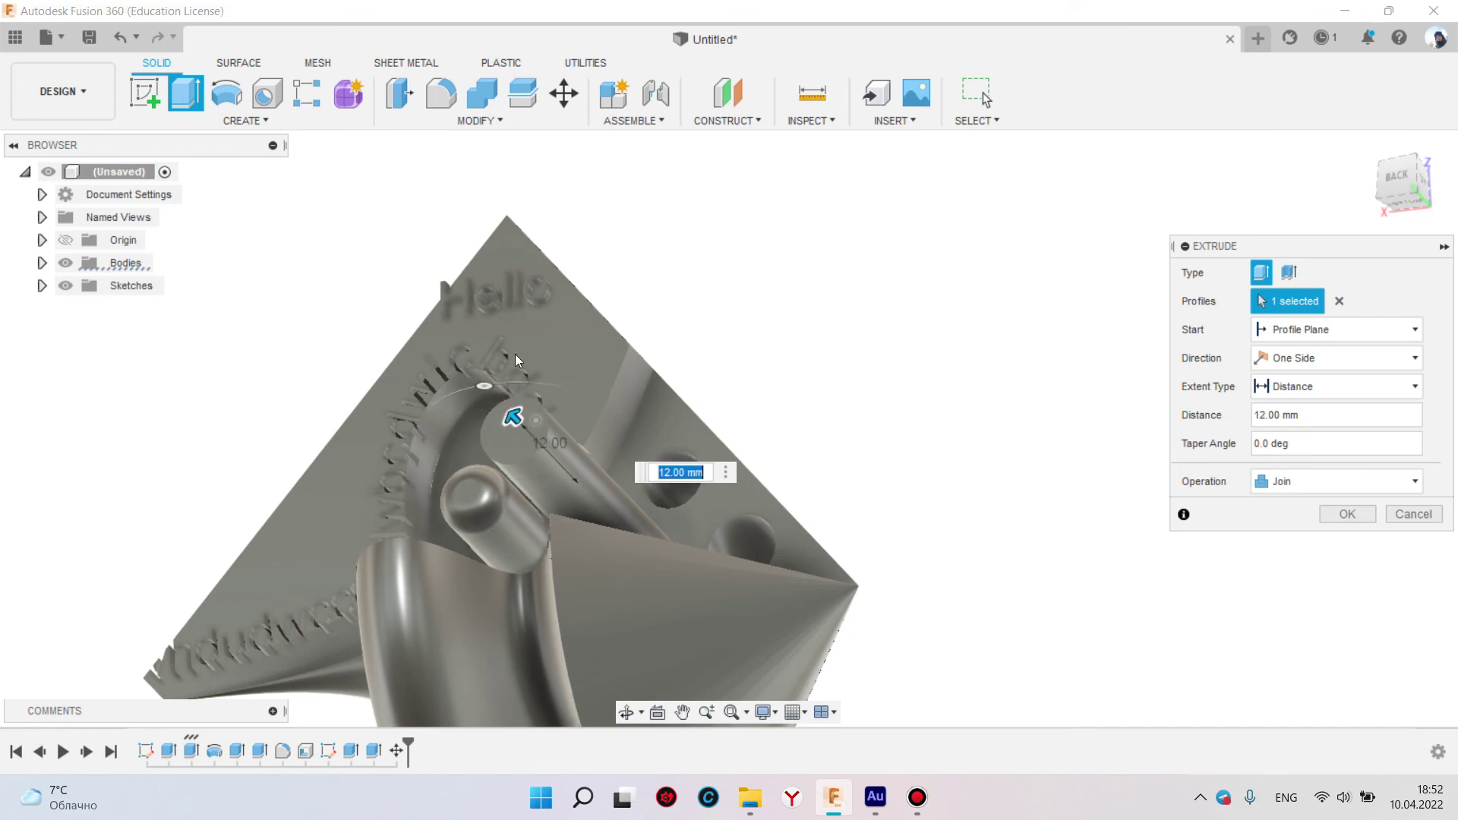
click(42, 263)
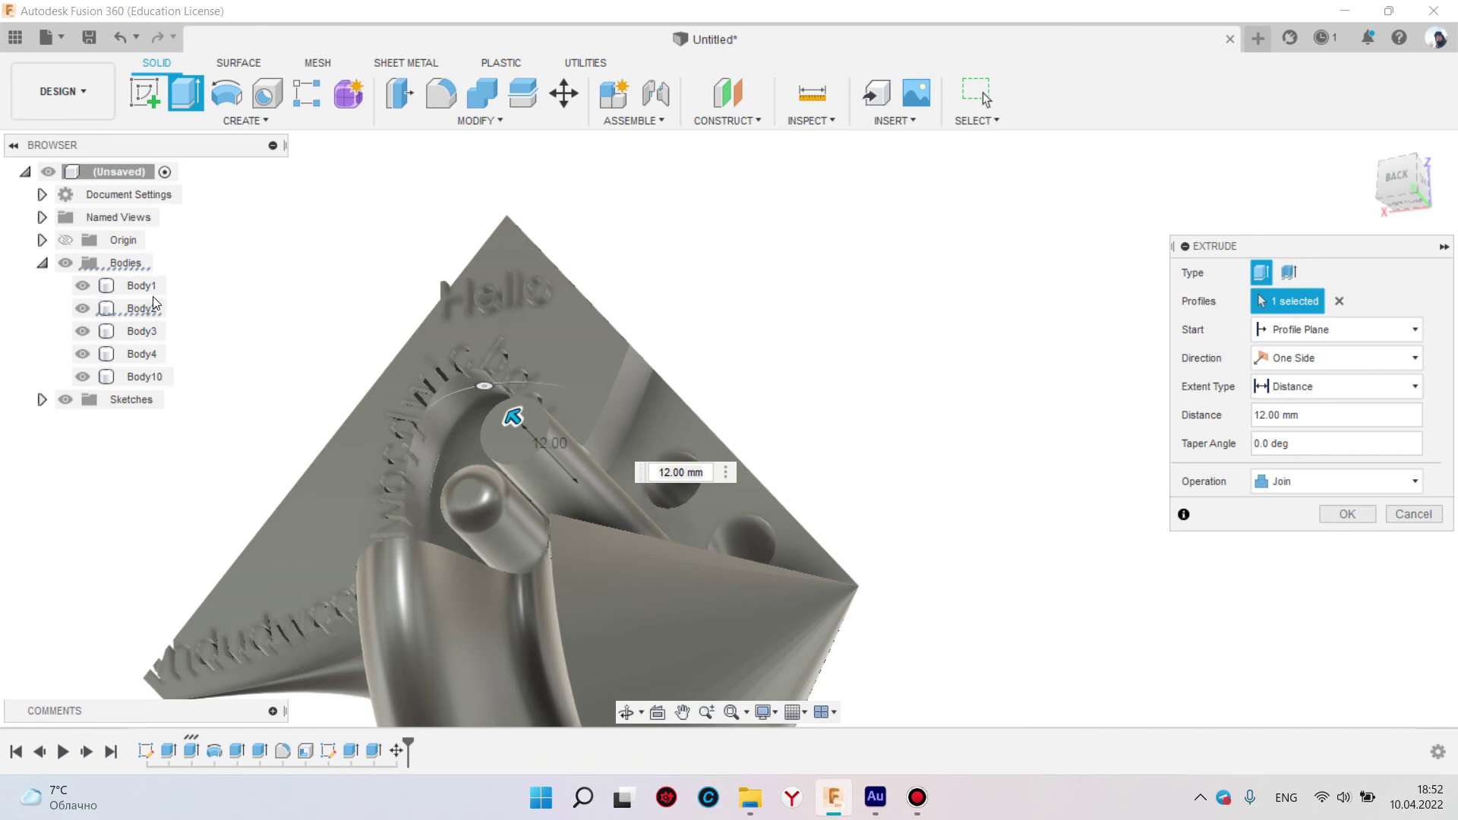
click(141, 353)
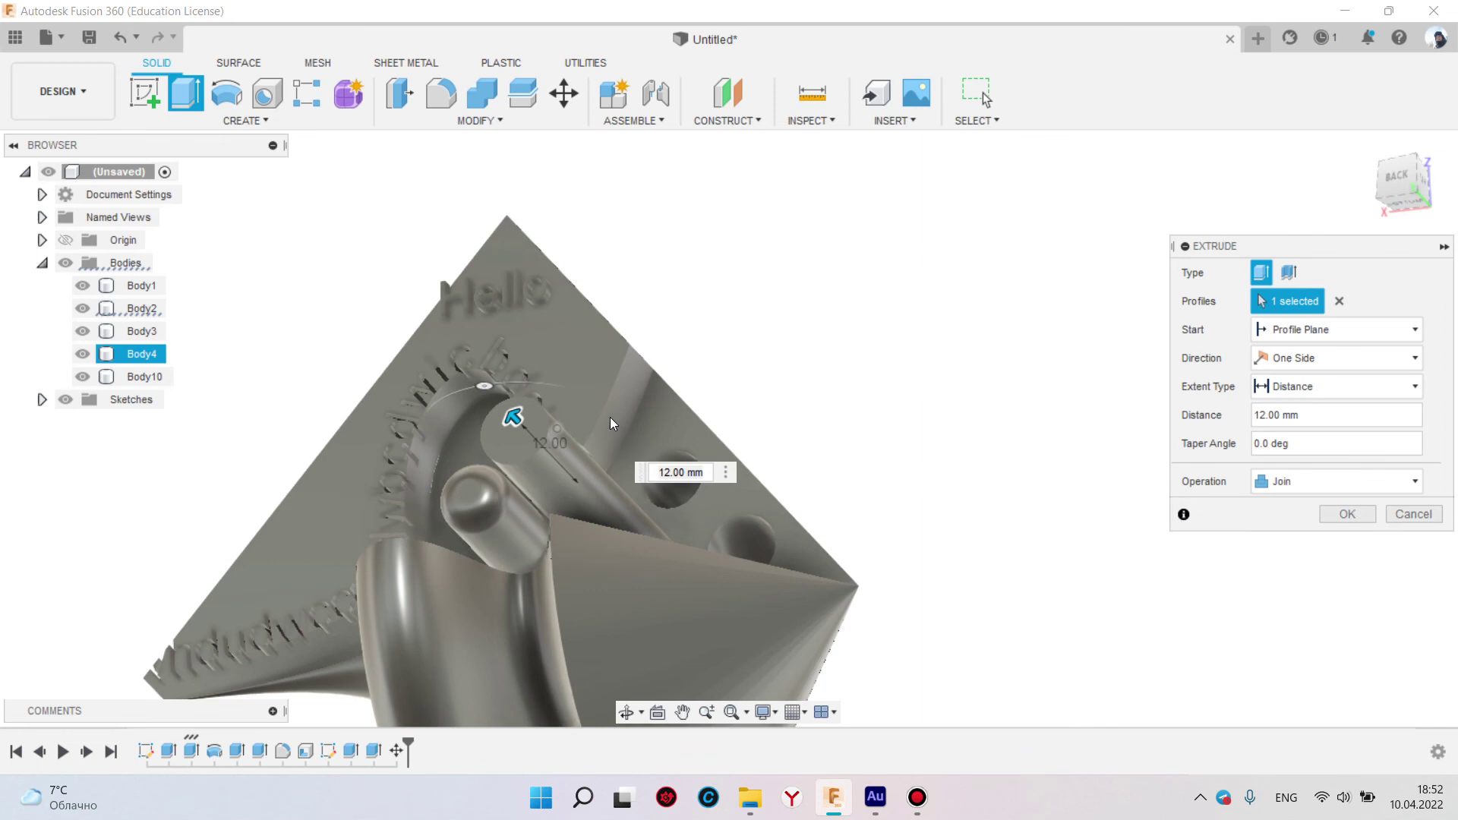
Switch the trial extrusion to a 16 mm Cut, then Intersect, then New Body
click(1283, 481)
click(1287, 520)
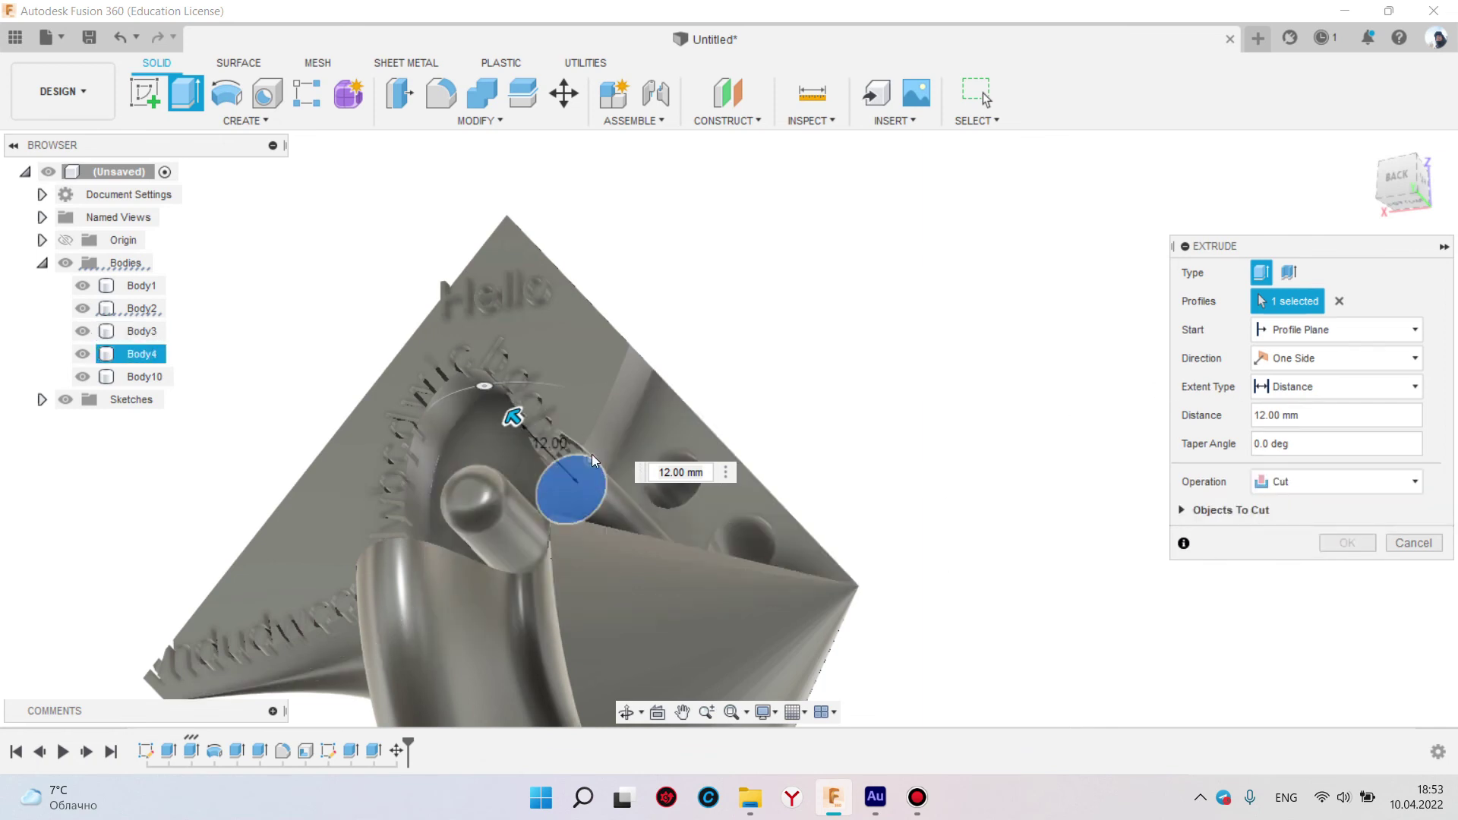
drag(524, 425, 514, 416)
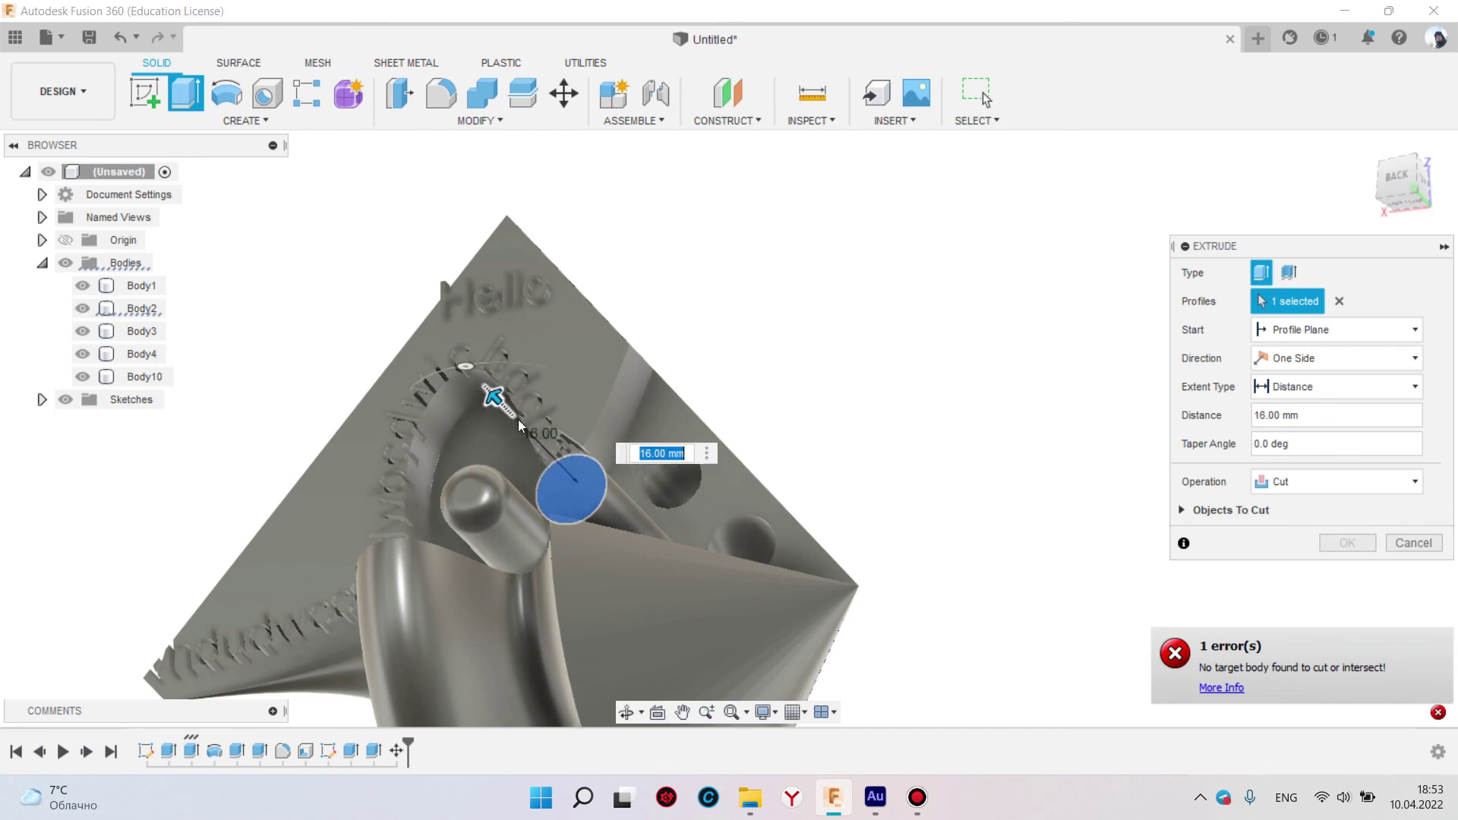
click(1324, 485)
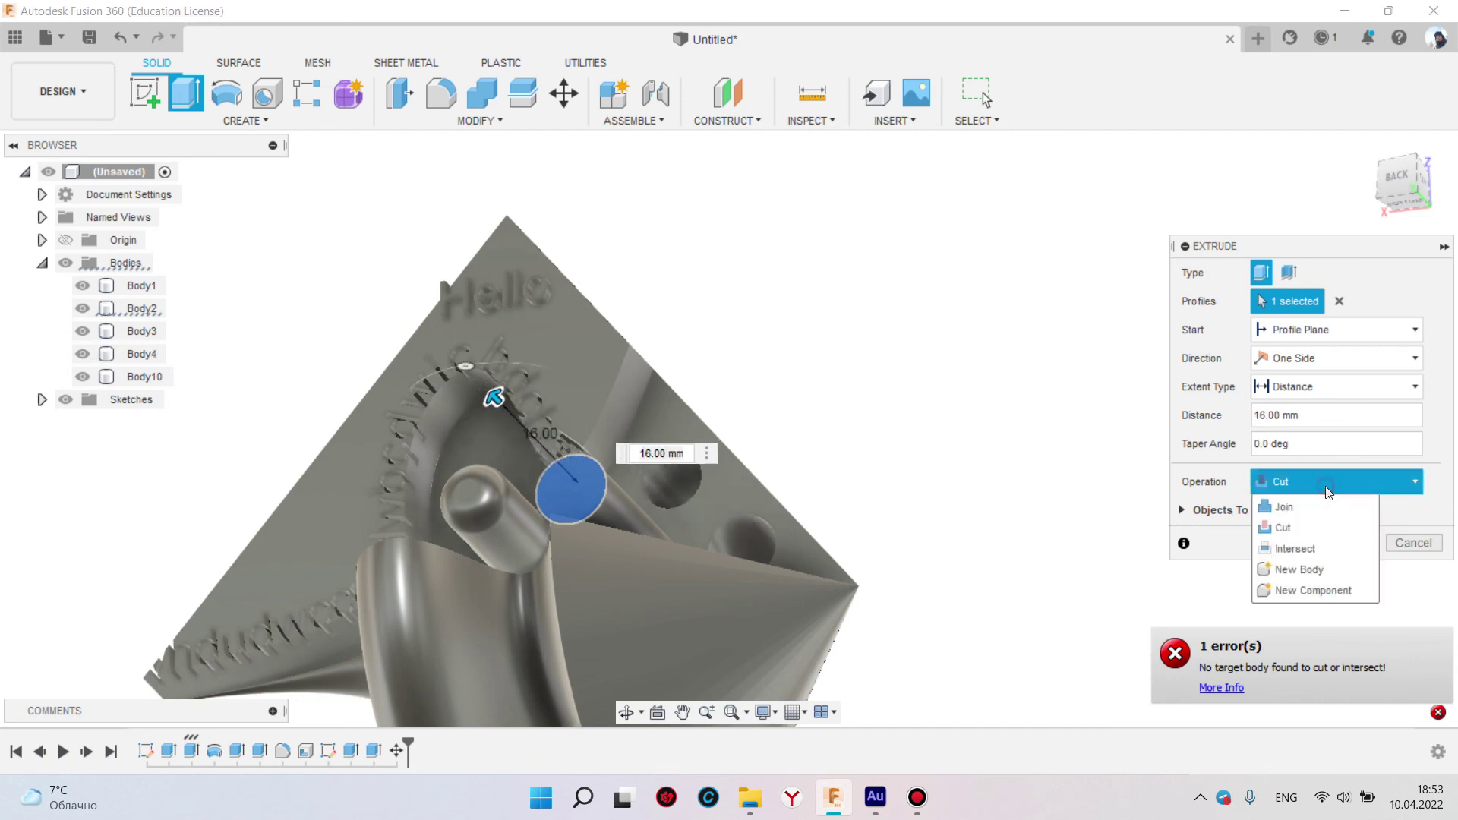
click(1308, 550)
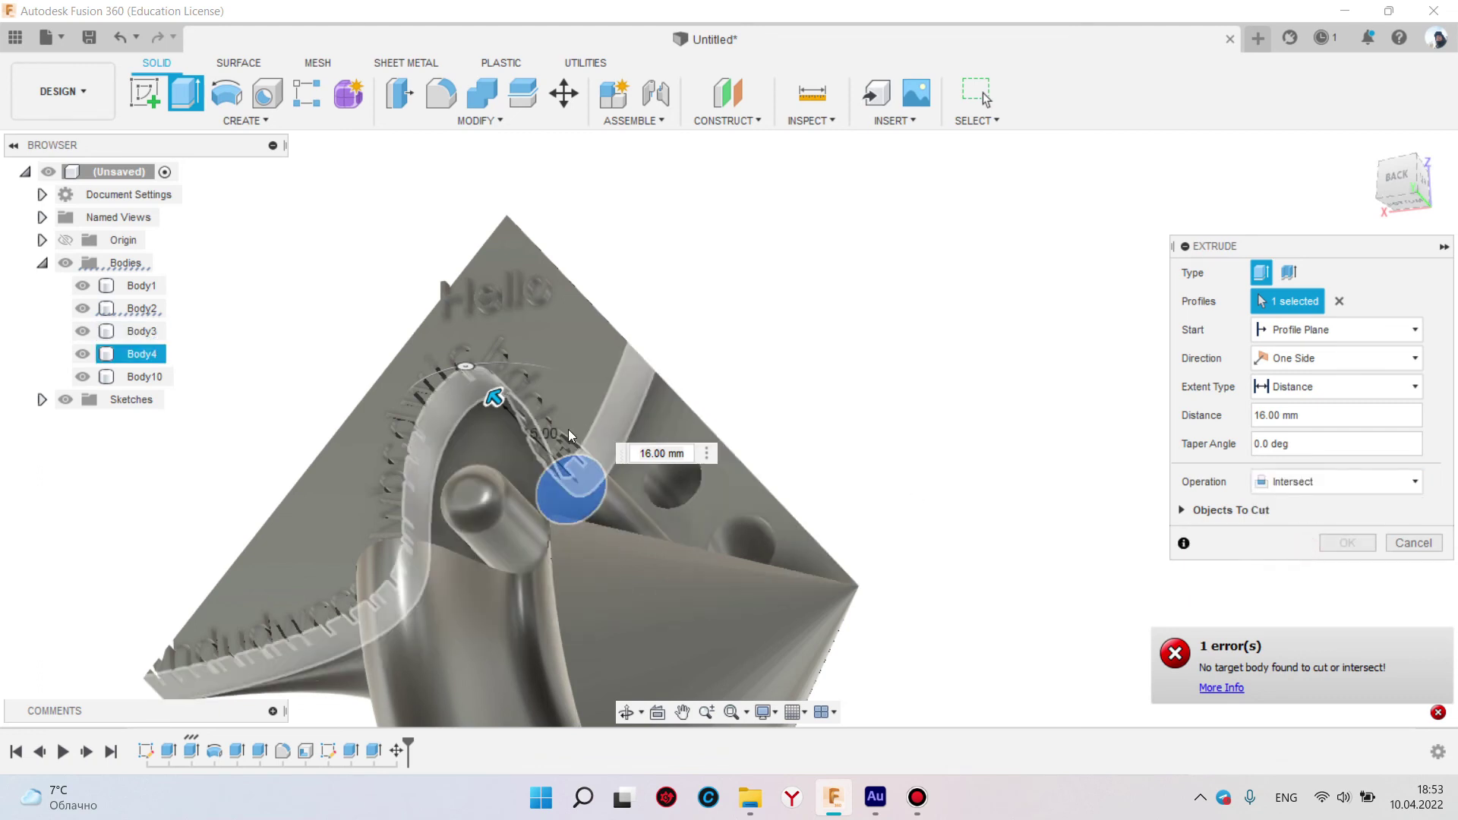
click(1327, 486)
mouse_move(1298, 568)
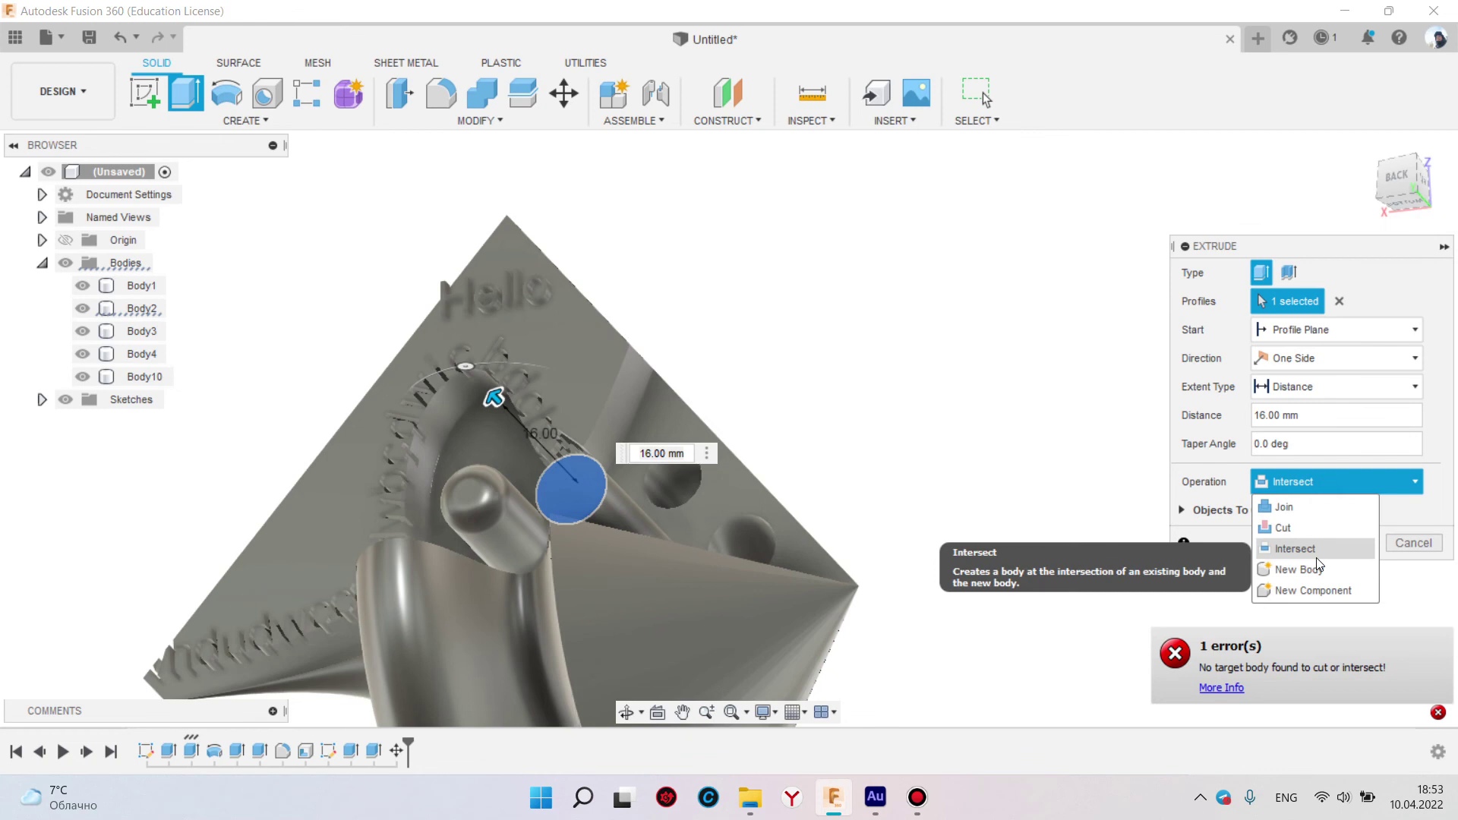
click(1315, 569)
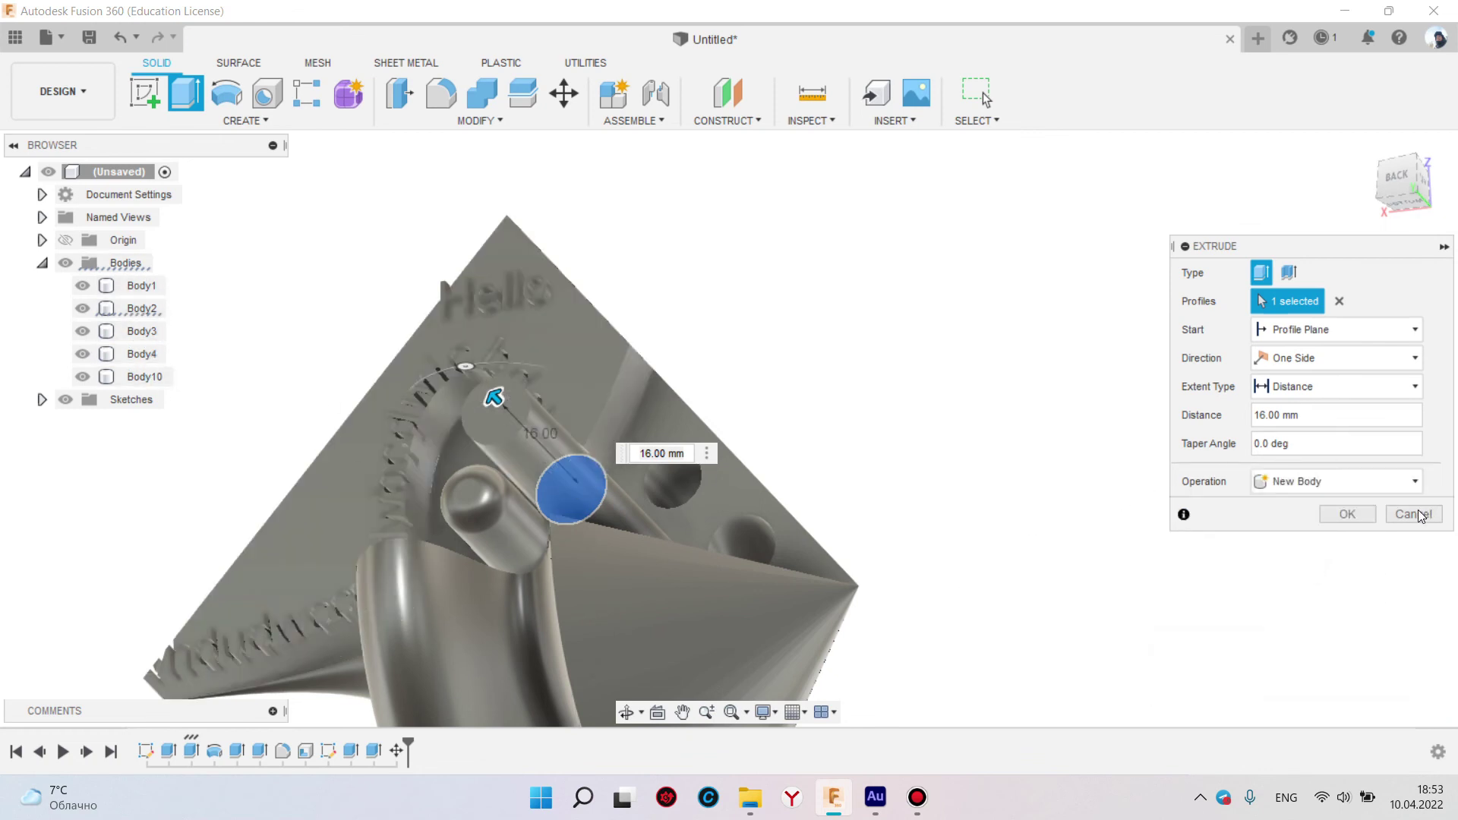
Make the extrusion Two Sides with a 5 mm second side, create Body11, then remove it
click(1337, 388)
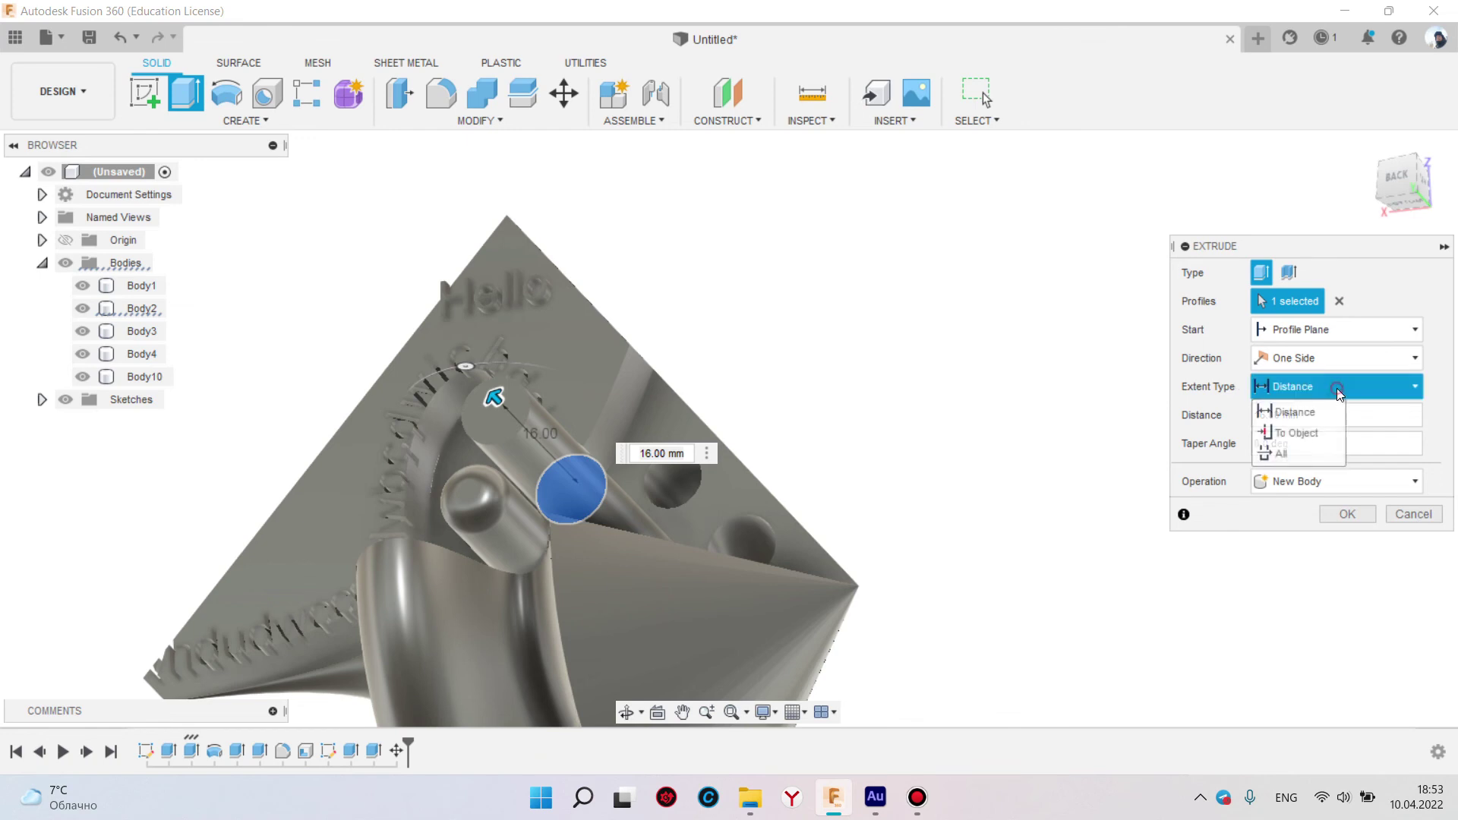
click(1336, 389)
click(1318, 332)
click(1323, 366)
click(1299, 400)
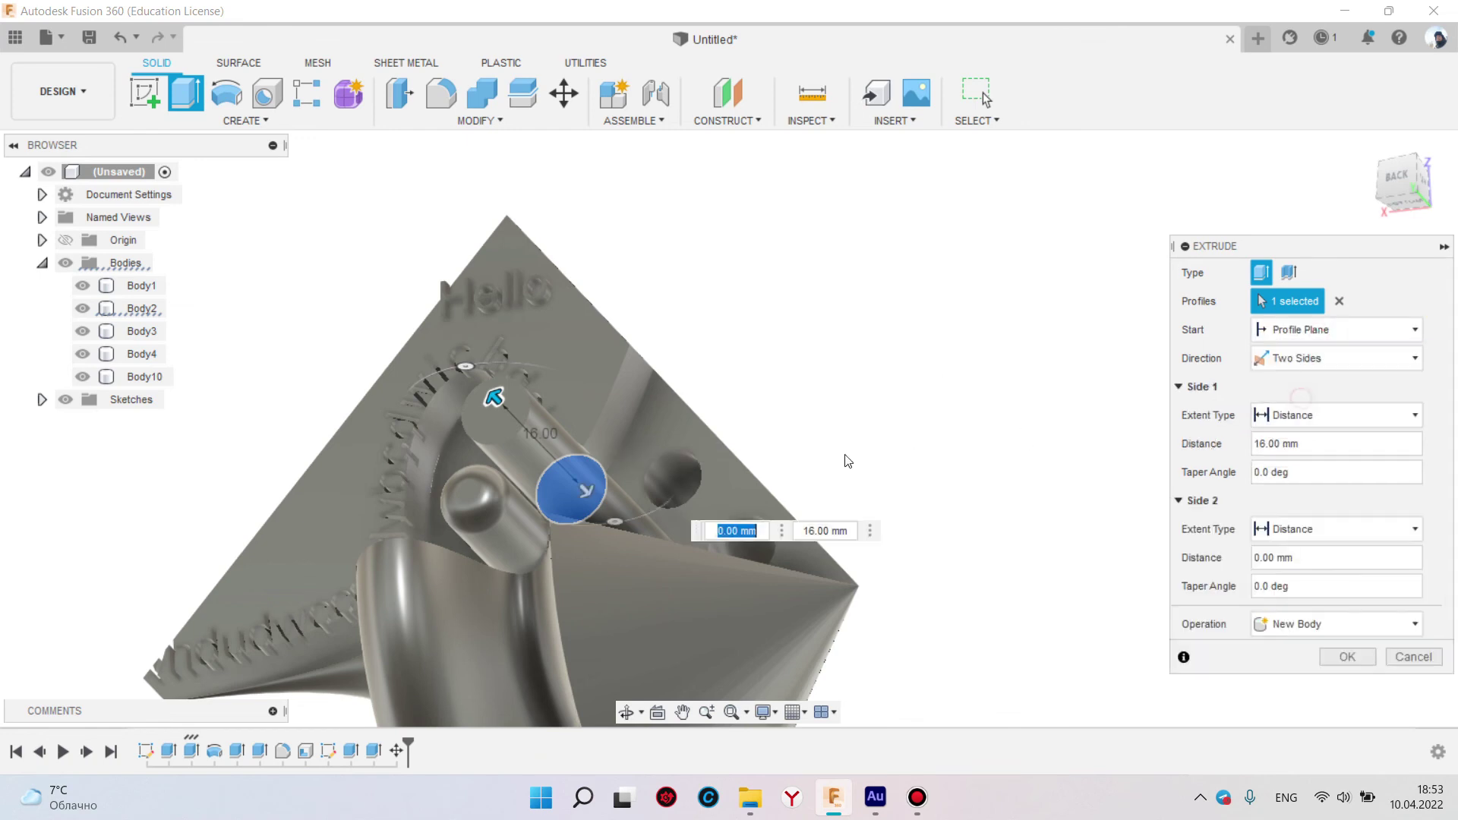
drag(594, 498, 555, 460)
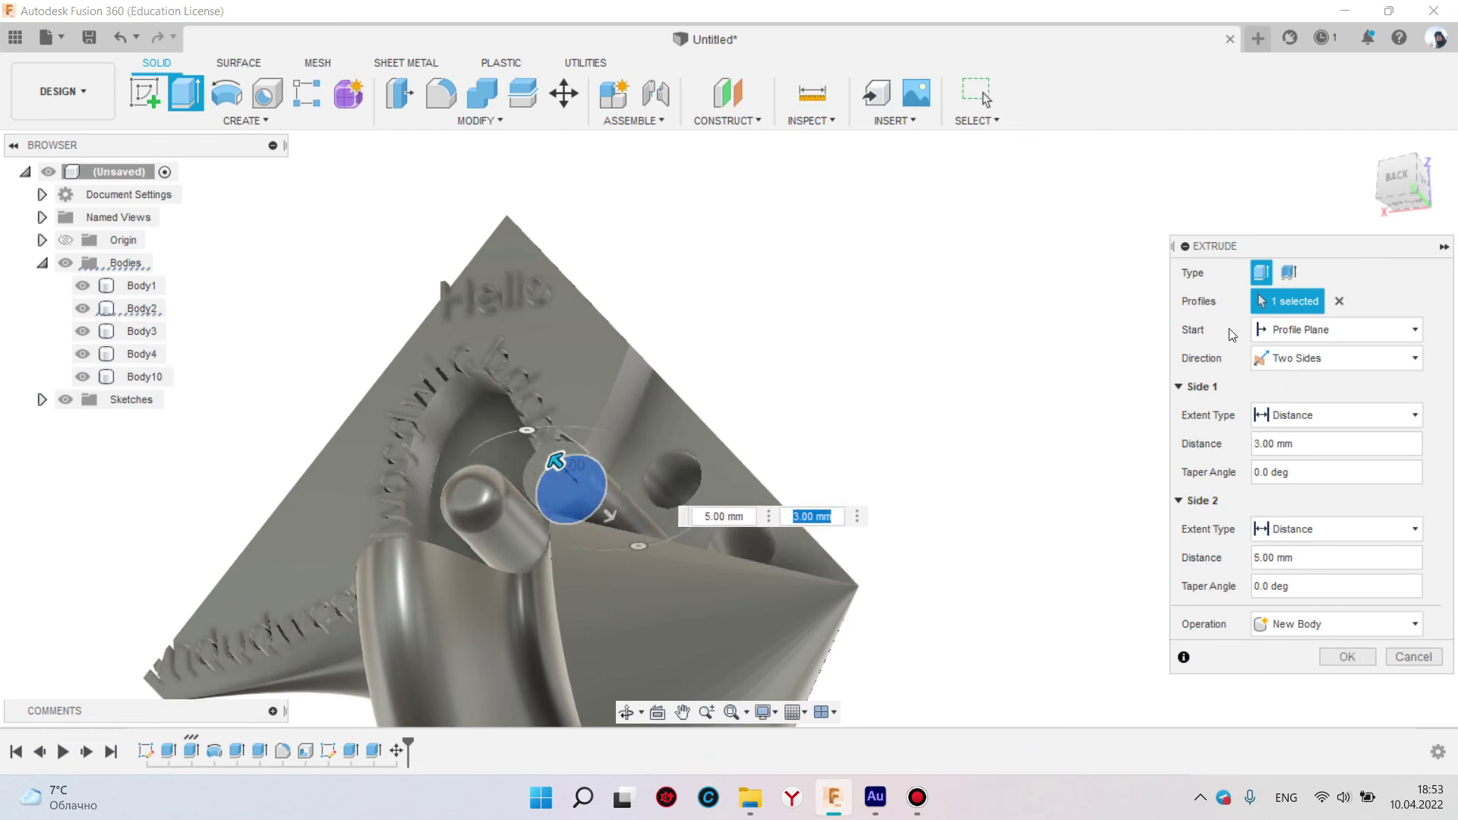
click(1312, 579)
text(87)
key(Return)
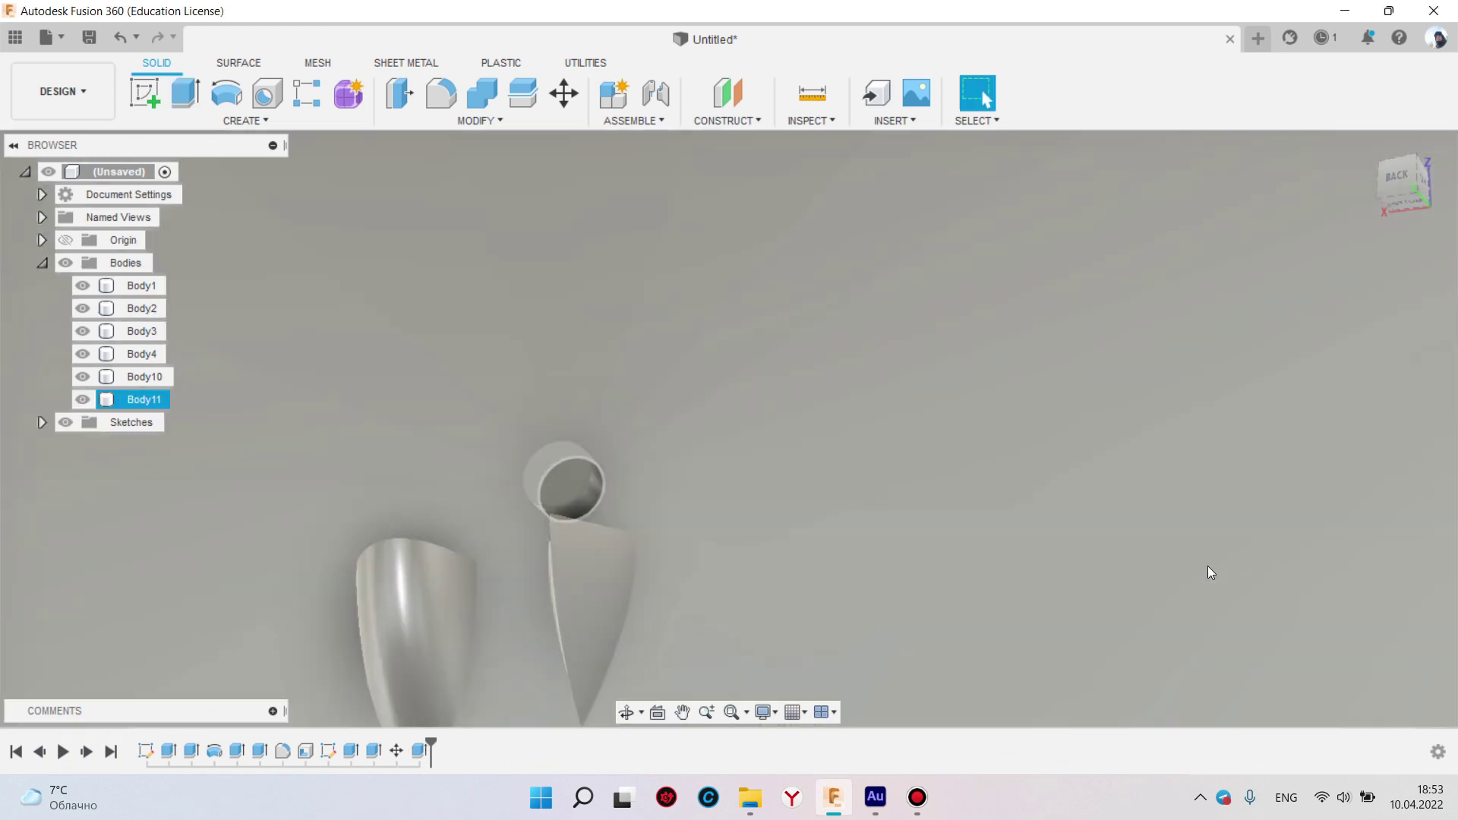
scroll(655, 461, down, 5)
mouse_move(732, 498)
shift+middle_down()
mouse_move(760, 476)
mouse_move(785, 408)
shift+middle_up()
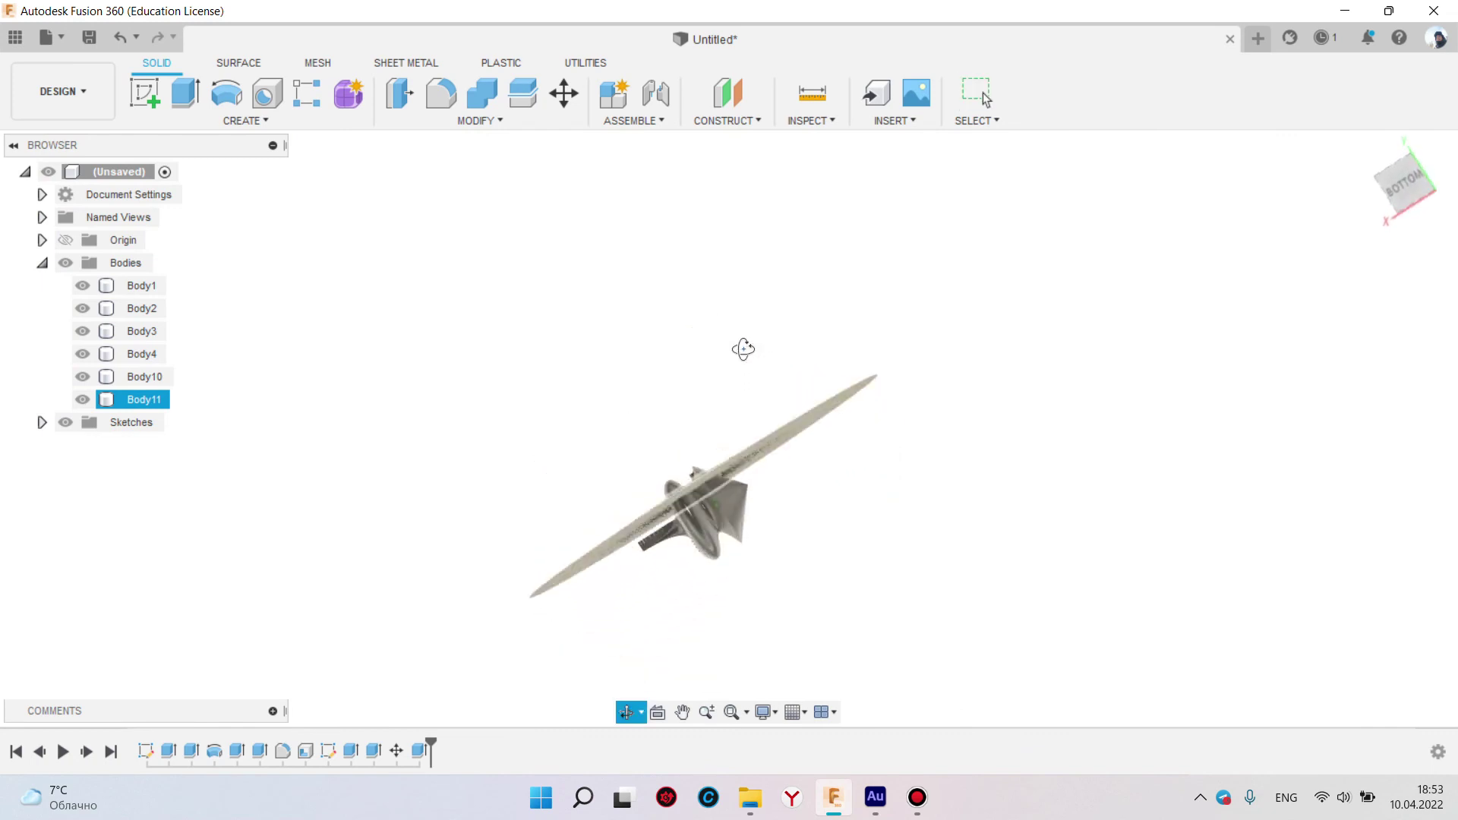
key(Delete)
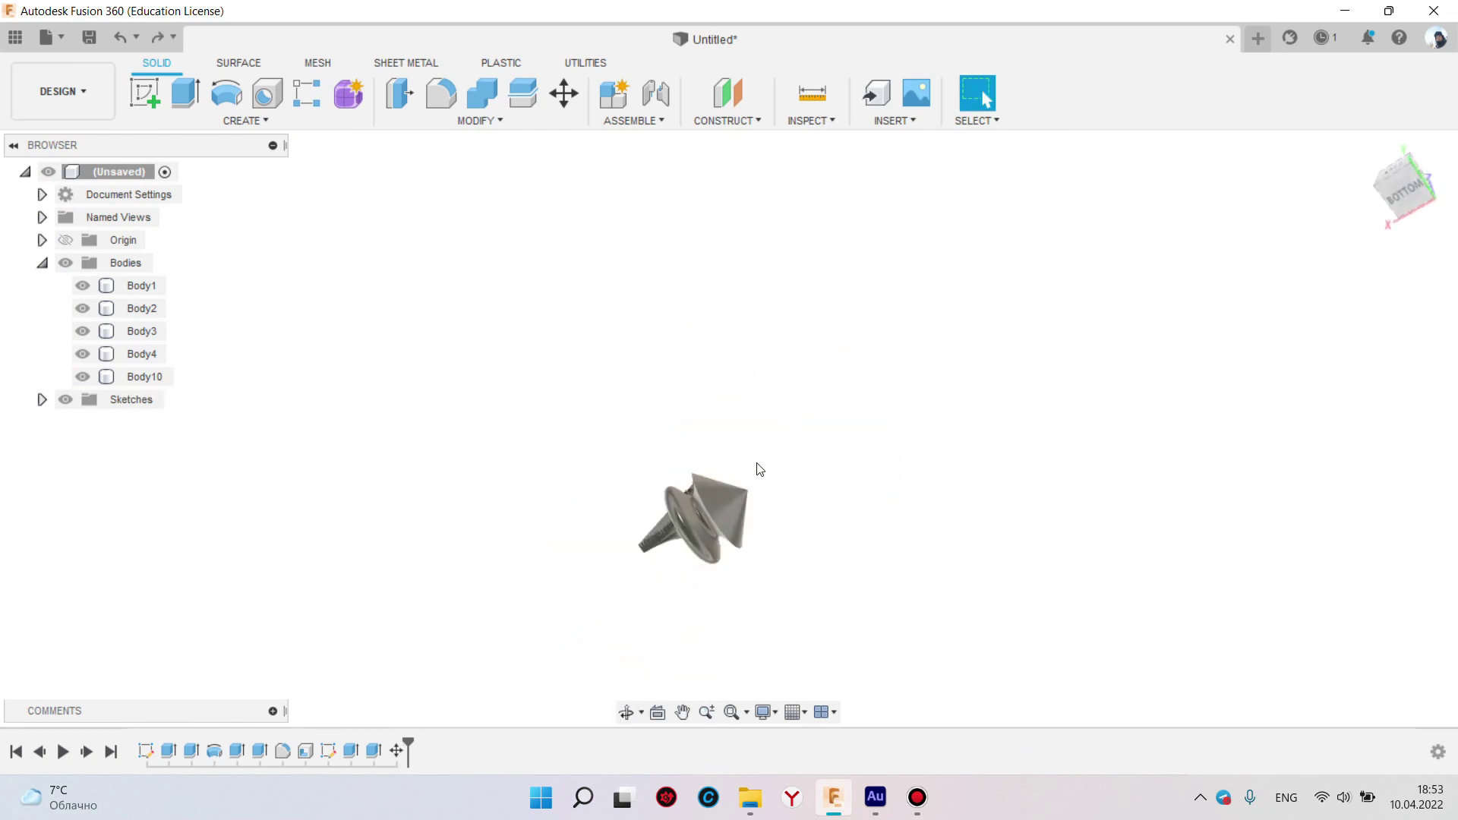
Select Body3, orbit toward the engraved text, and collapse the Bodies list
click(681, 481)
scroll(713, 465, up, 5)
mouse_move(652, 518)
shift+middle_down()
mouse_move(753, 379)
mouse_move(795, 461)
mouse_move(744, 456)
shift+middle_up()
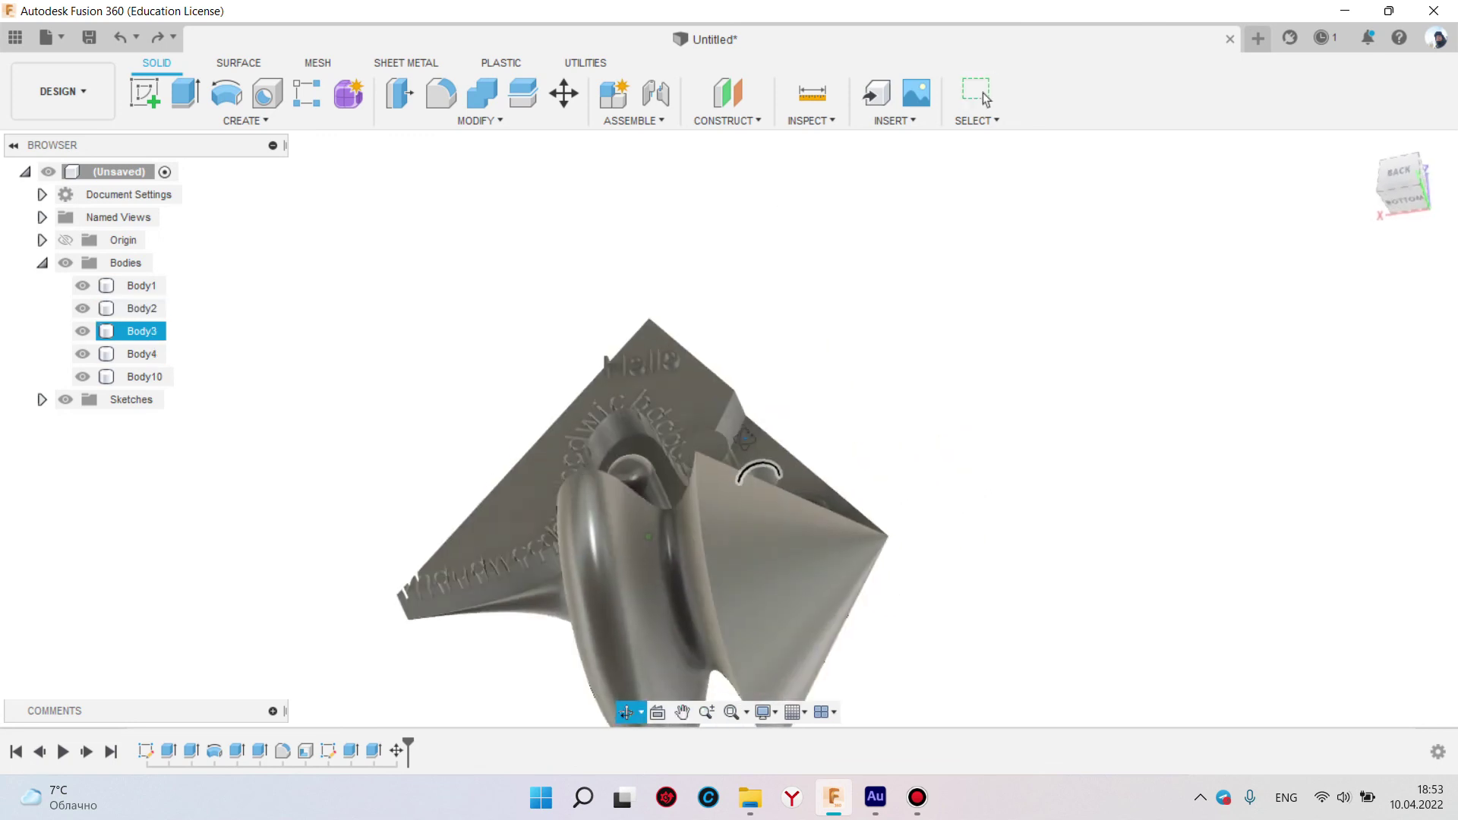
click(41, 263)
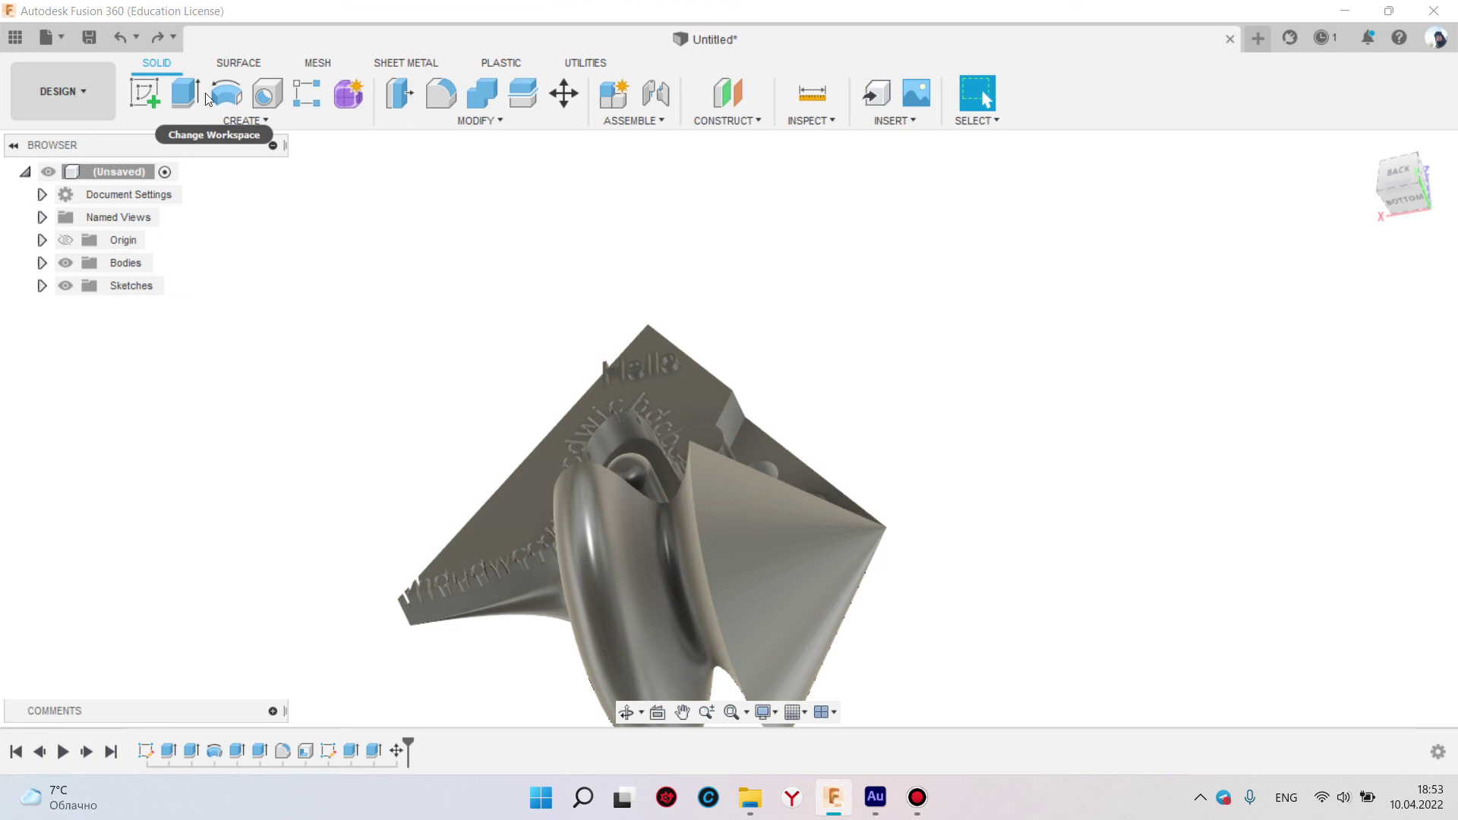
Browse the Surface, Mesh, Sheet Metal and Plastic tool tabs, return to Solid, and orbit the part
click(84, 90)
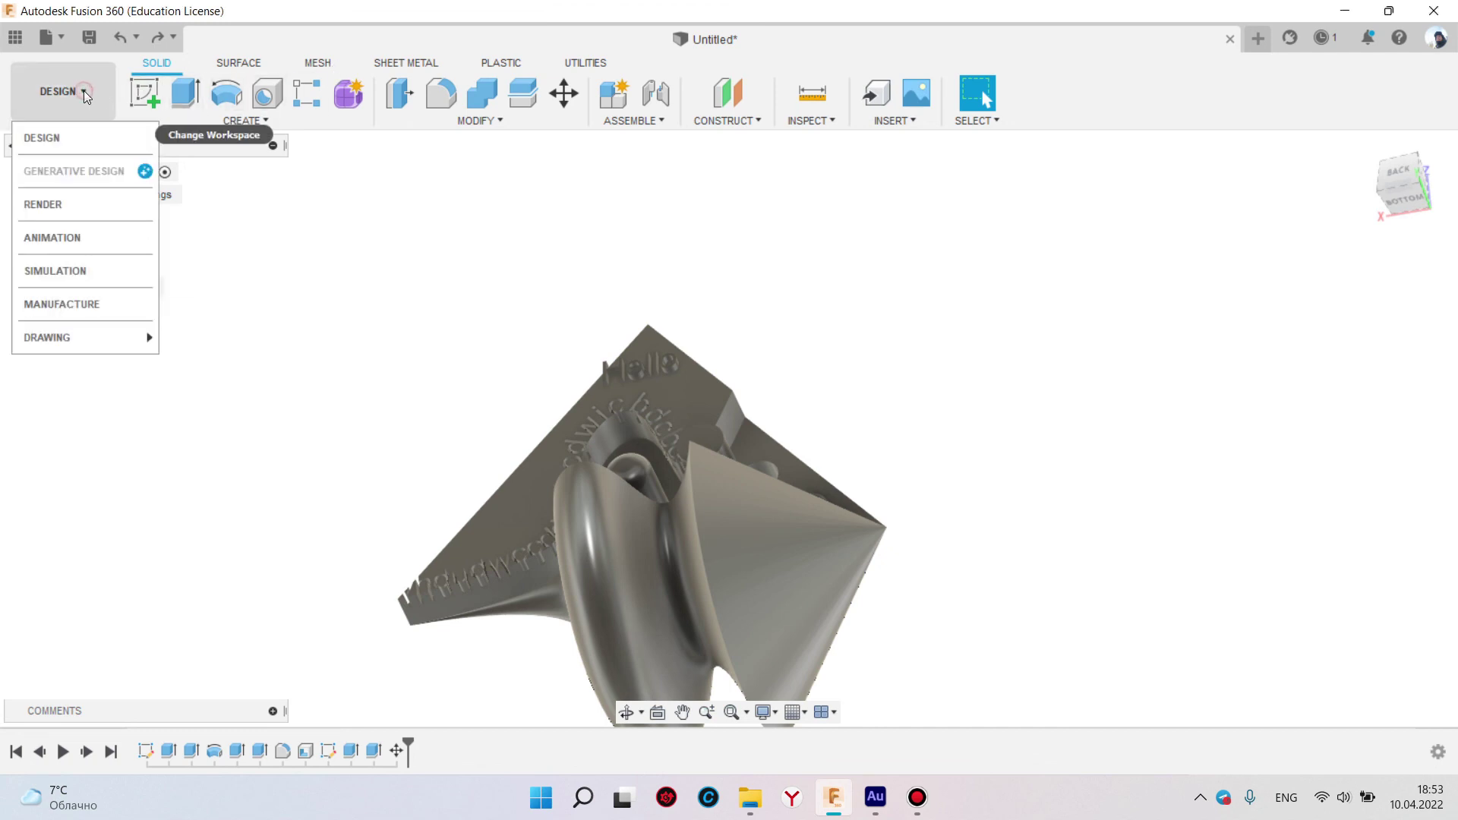
click(239, 63)
click(317, 63)
click(405, 63)
click(489, 63)
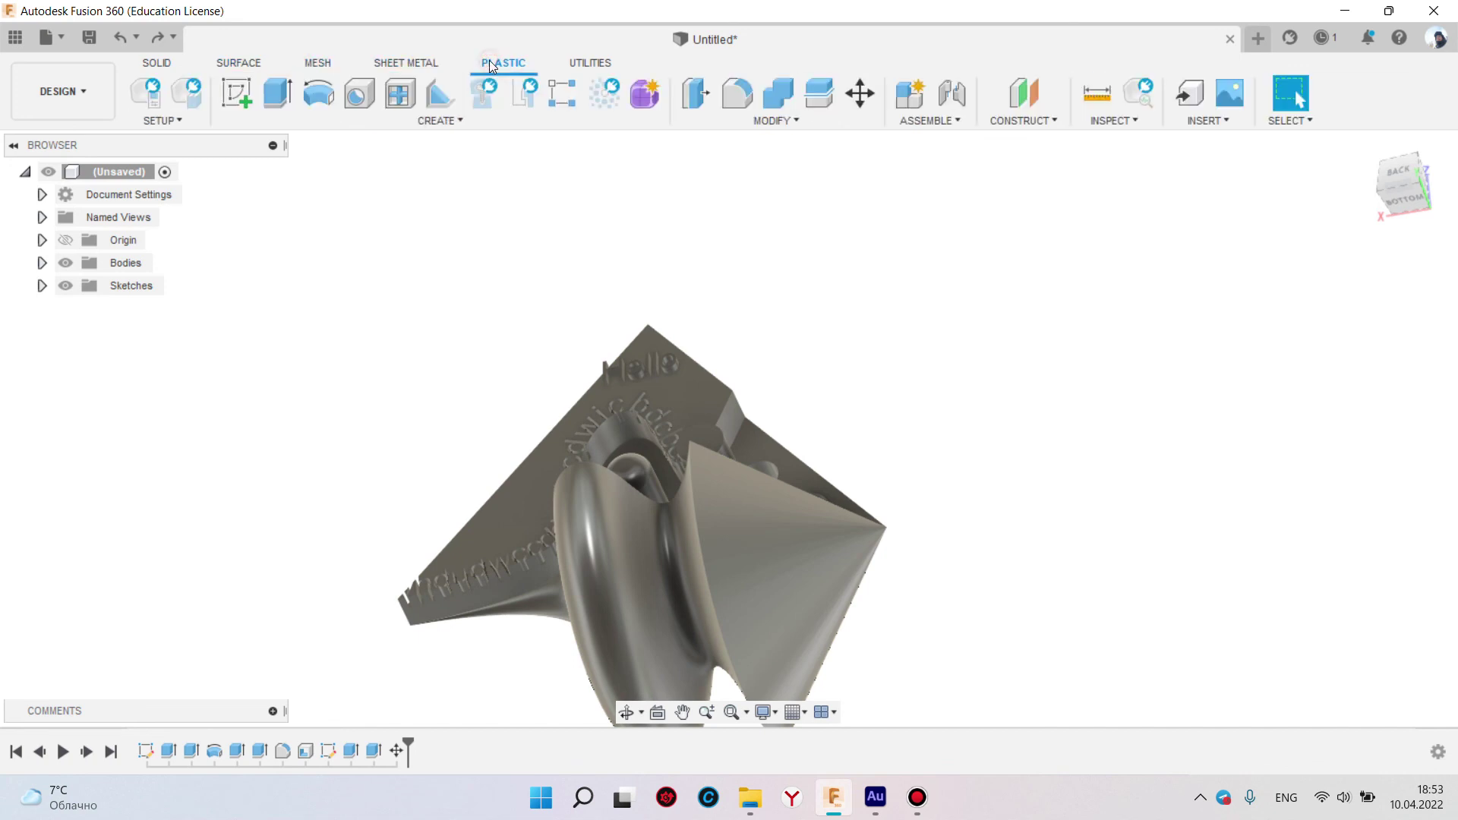
click(161, 64)
middle_drag(781, 316, 879, 189)
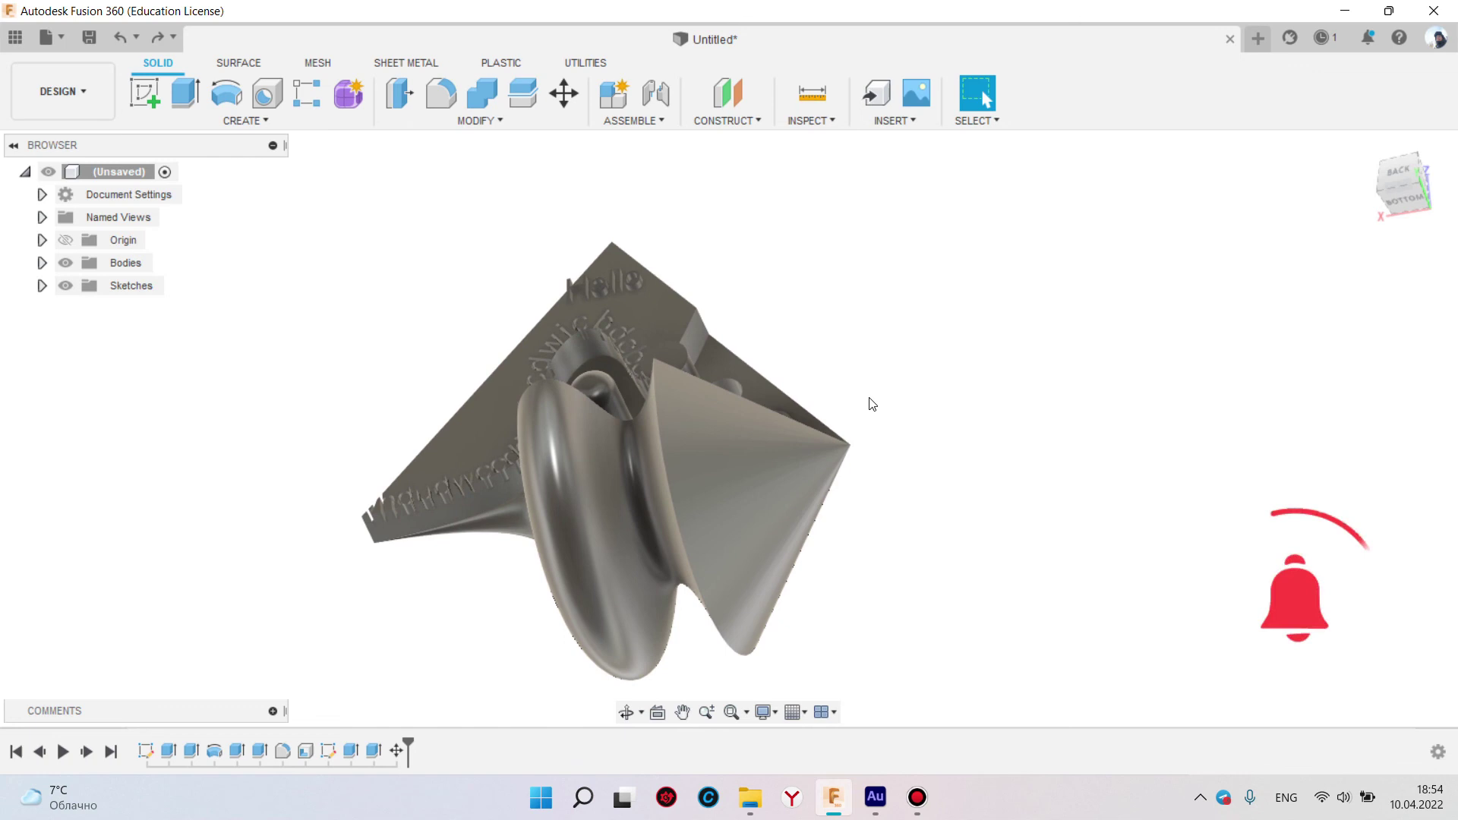
shift+middle_drag(868, 407, 351, 169)
mouse_move(750, 405)
shift+middle_down()
mouse_move(763, 461)
mouse_move(851, 400)
mouse_move(658, 414)
shift+middle_up()
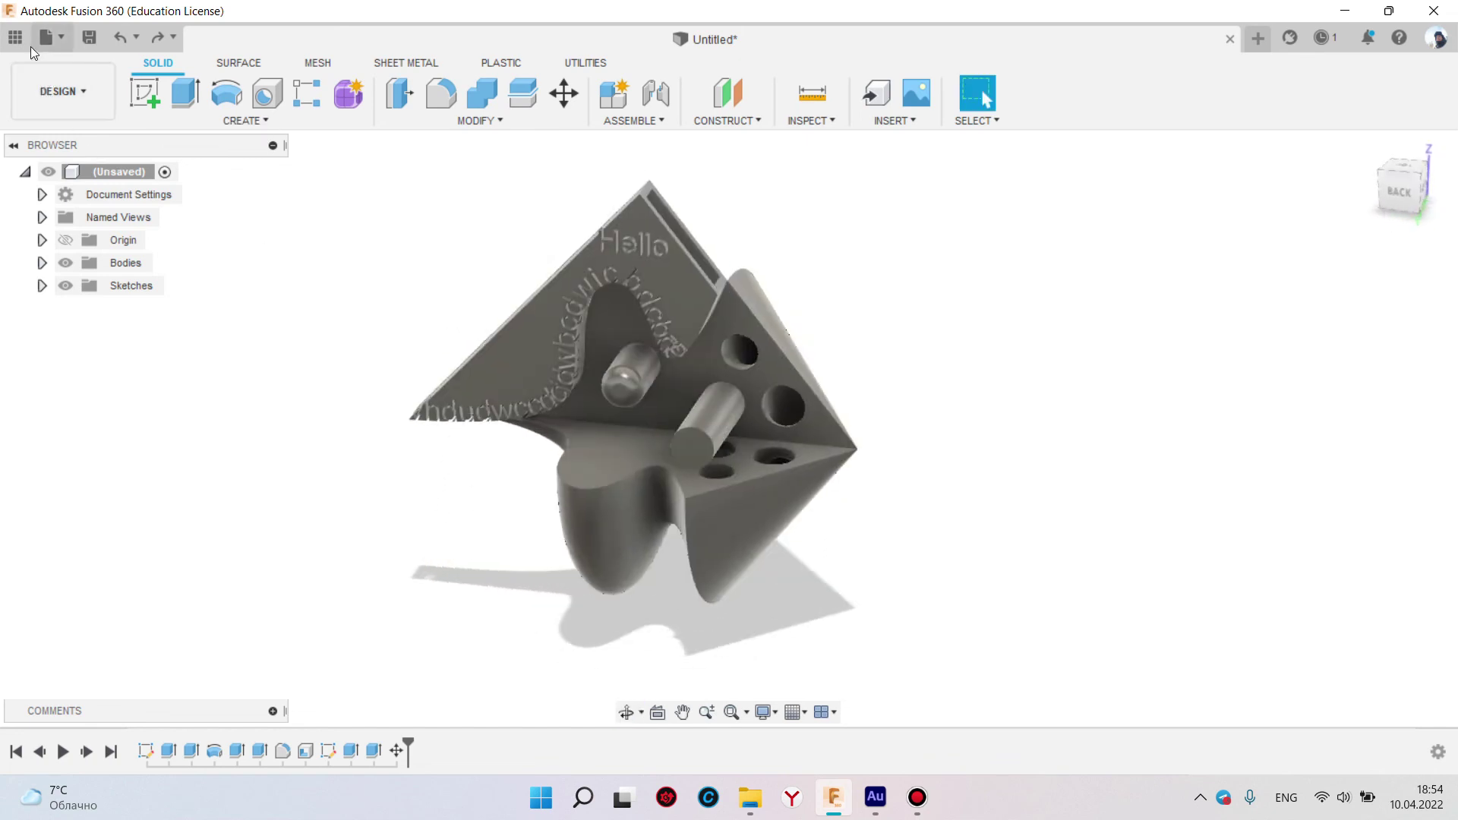
click(15, 37)
scroll(144, 409, down, 1)
scroll(130, 381, down, 4)
scroll(133, 372, up, 5)
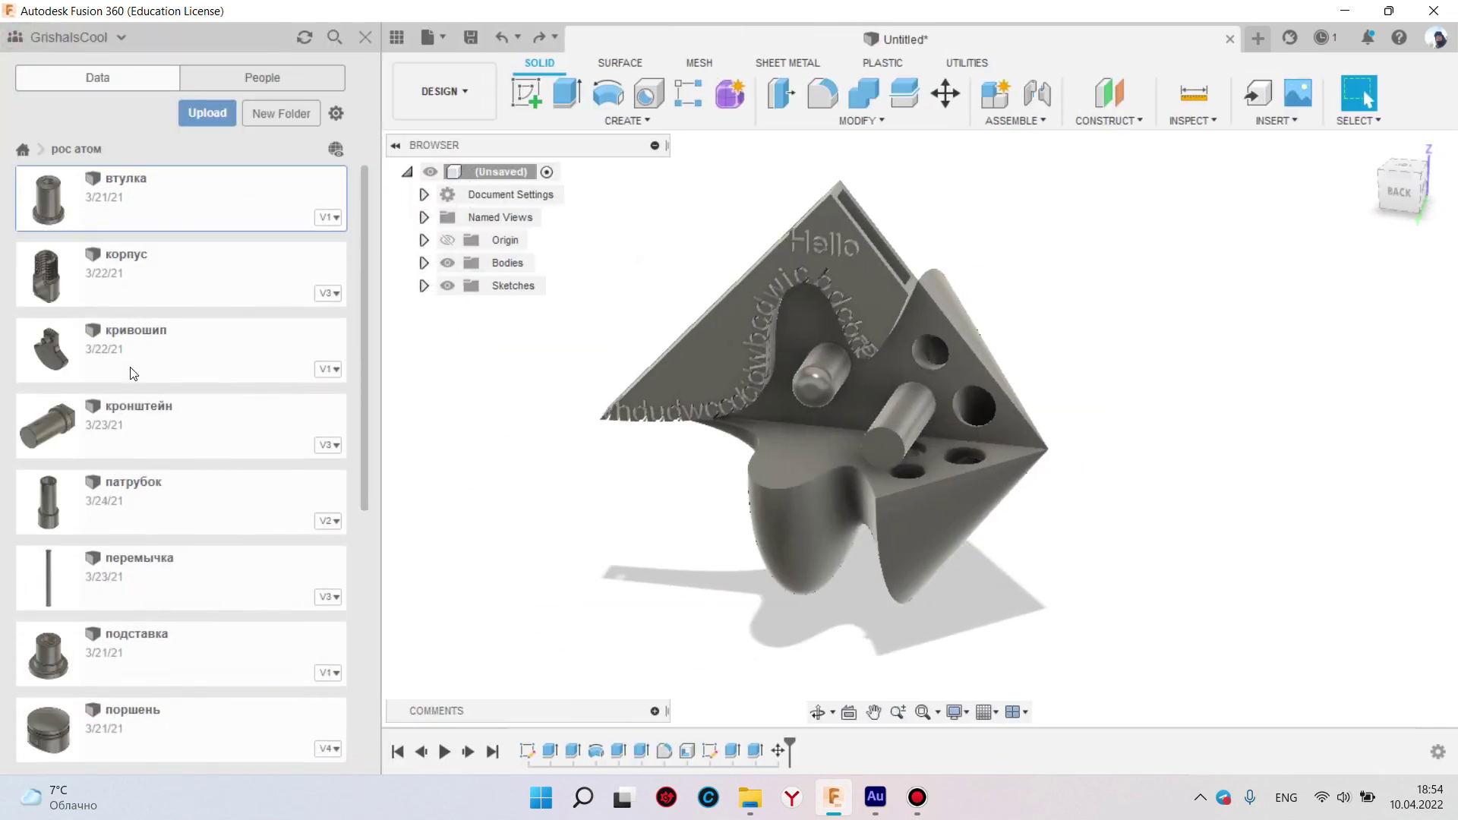
click(29, 152)
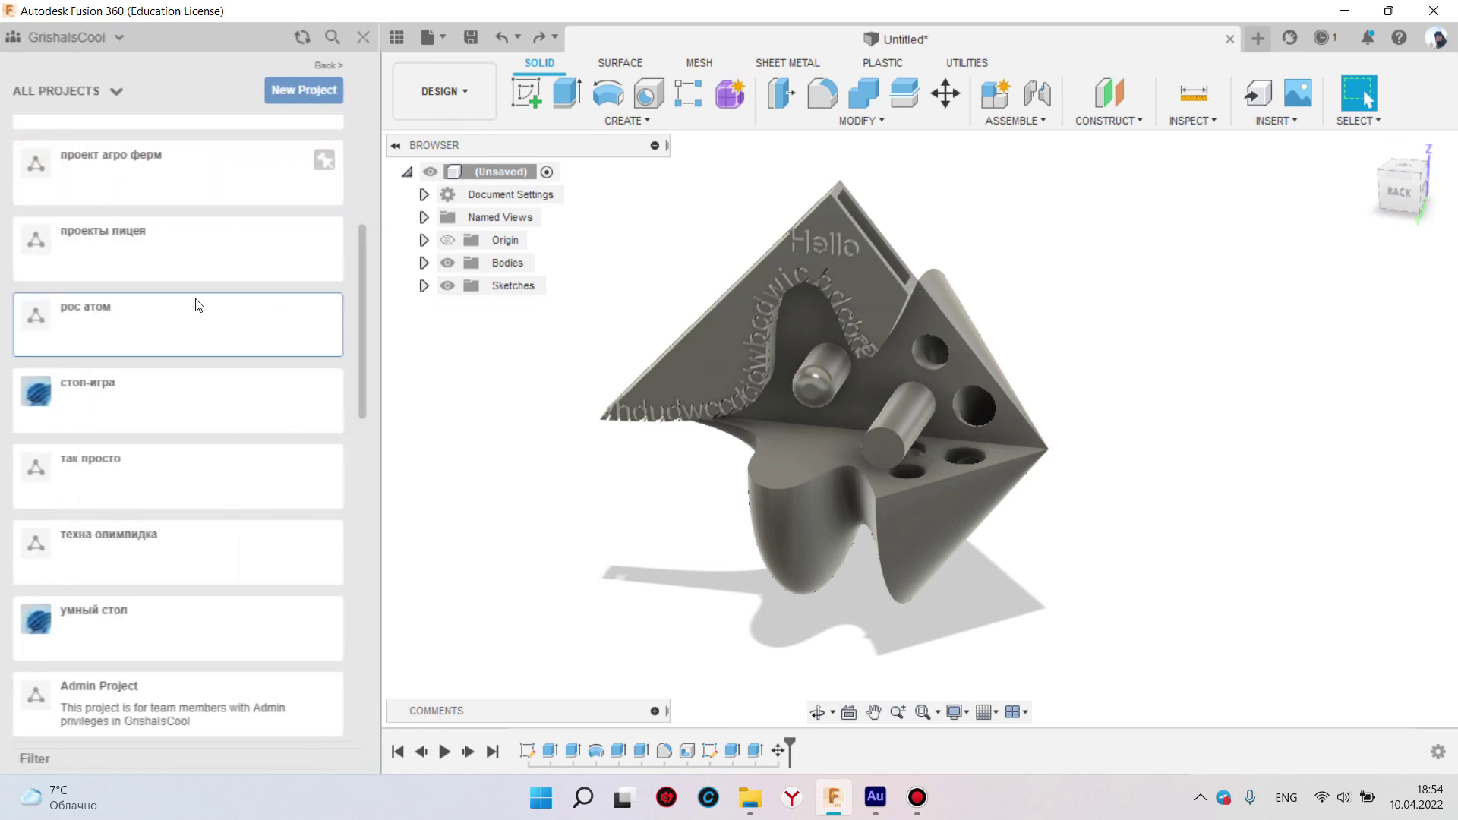
drag(365, 337, 371, 158)
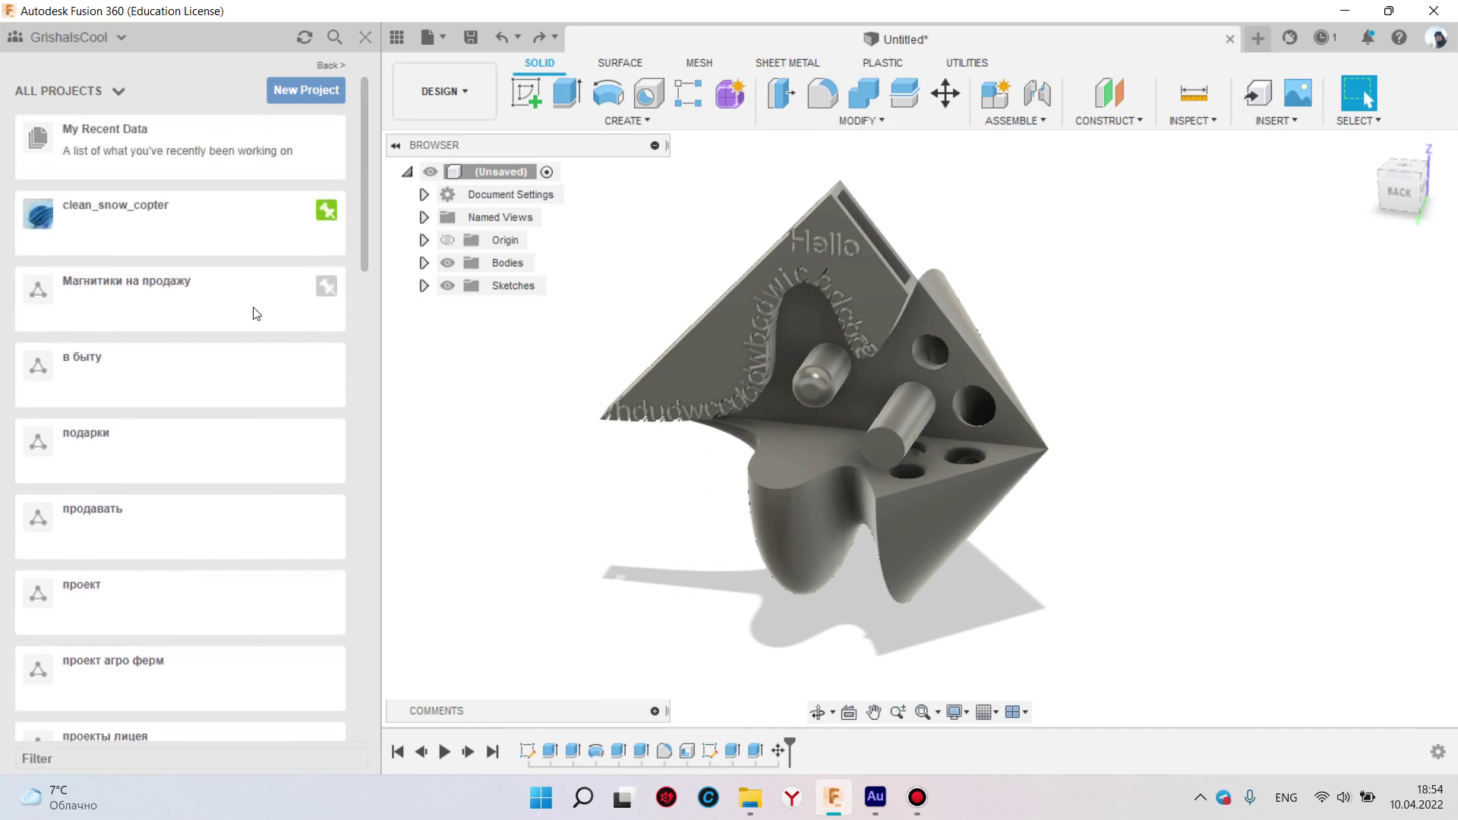
click(187, 353)
scroll(189, 309, down, 5)
scroll(183, 312, up, 5)
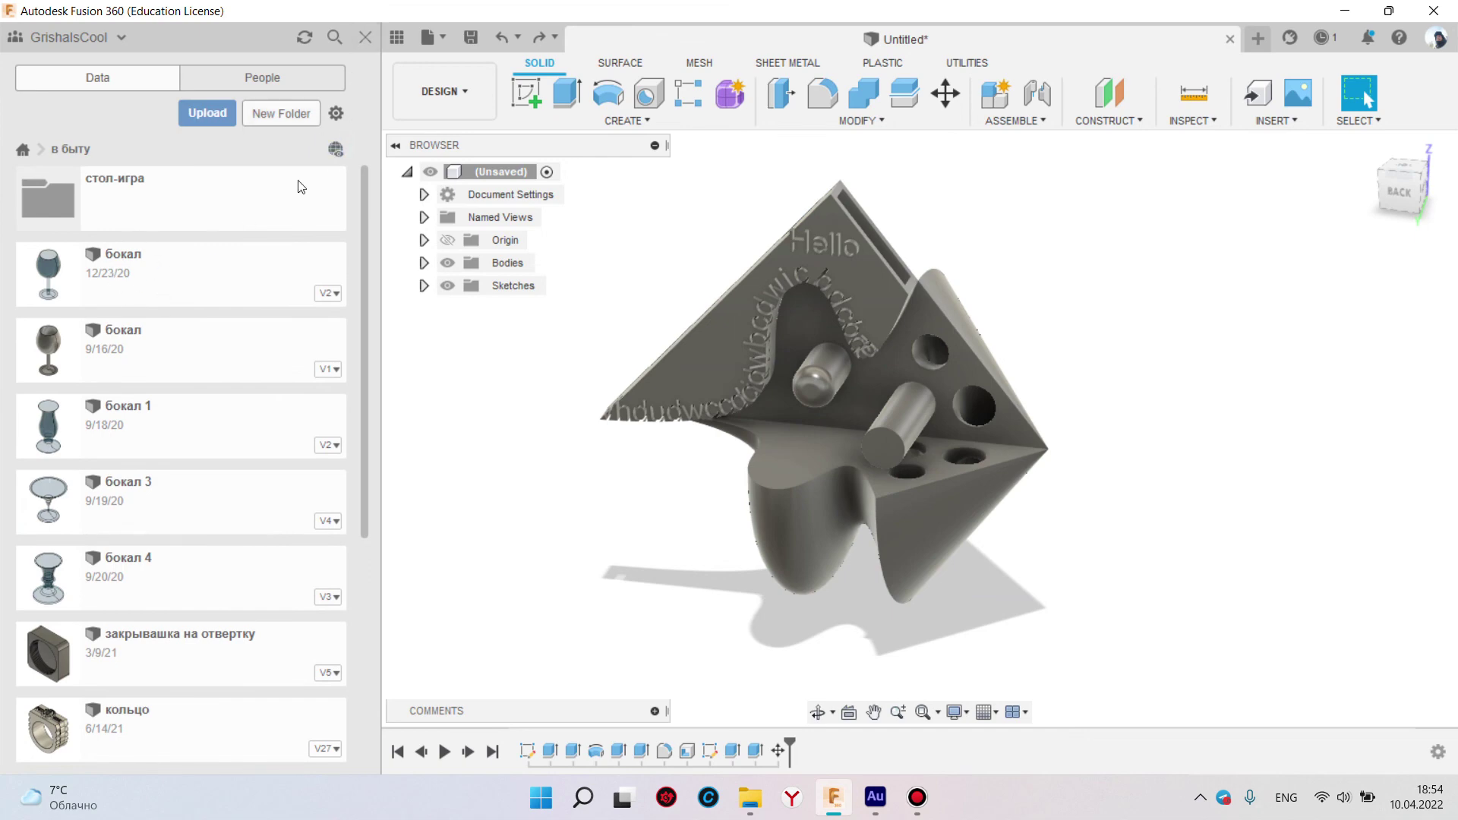
scroll(228, 304, down, 2)
click(367, 37)
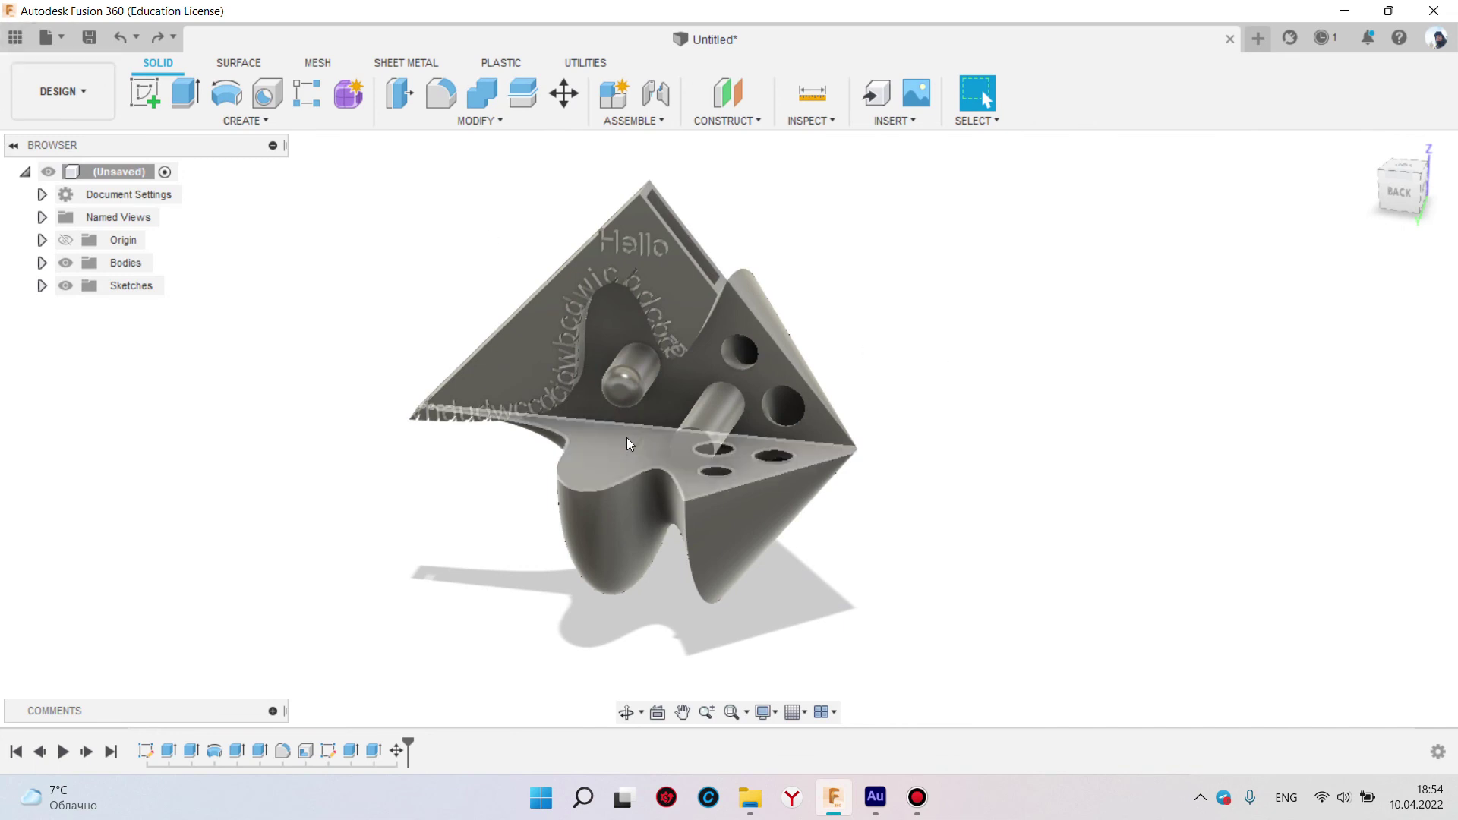
mouse_move(387, 192)
mouse_down()
mouse_move(859, 632)
mouse_move(980, 715)
mouse_up()
key(Escape)
middle_drag(967, 475, 954, 433)
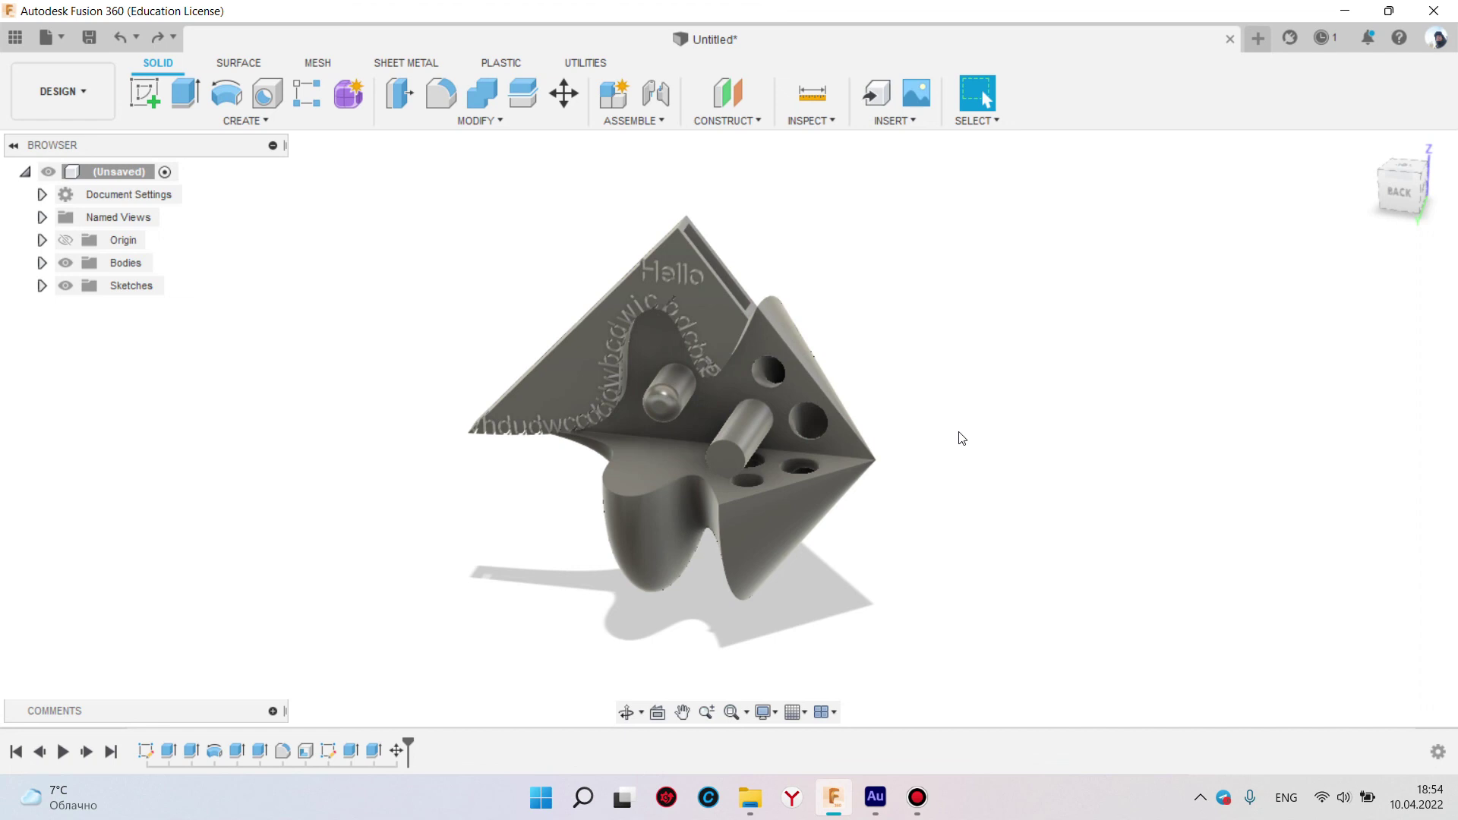
middle_drag(947, 475, 924, 494)
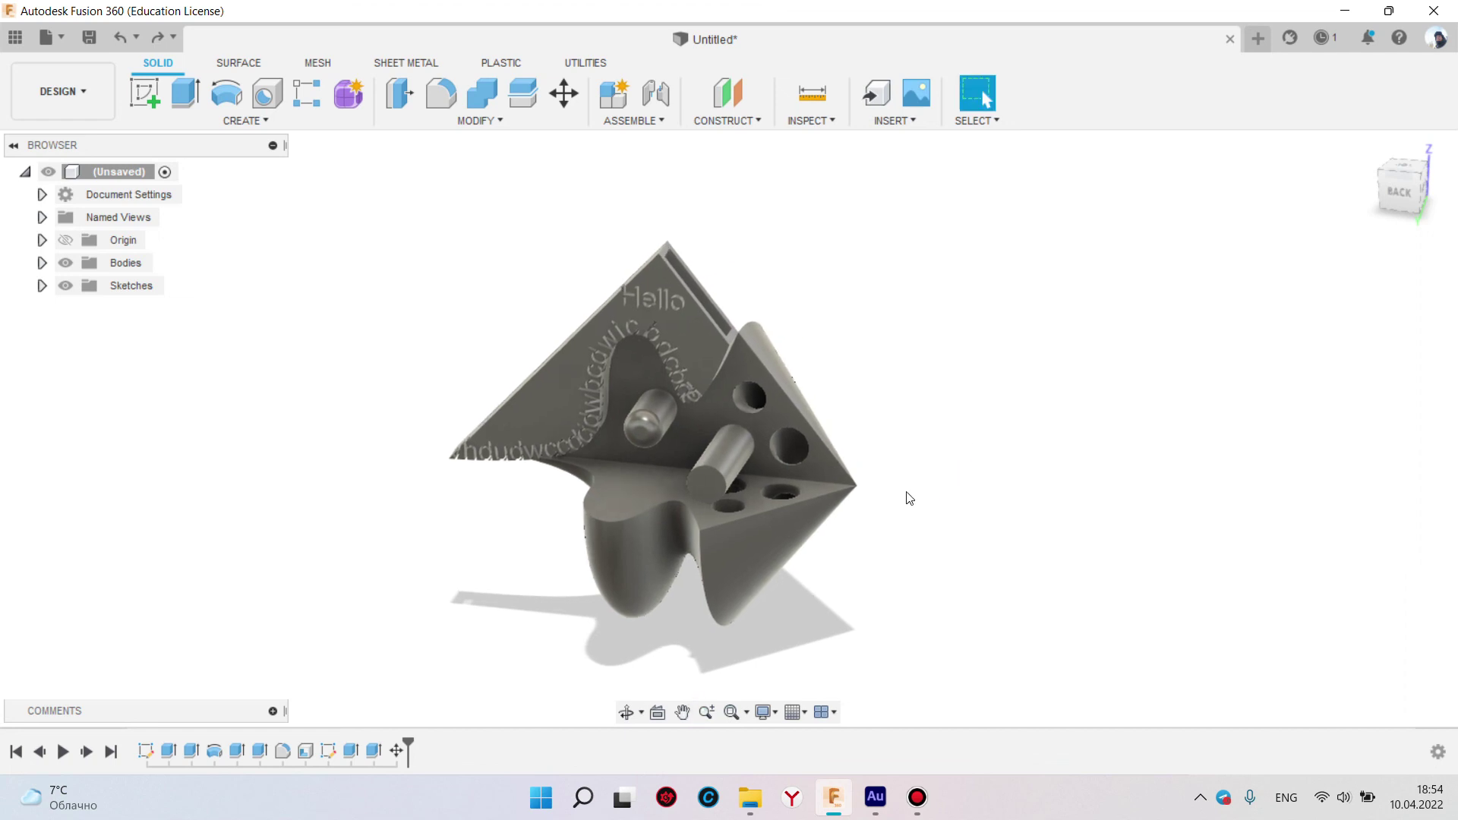
click(15, 38)
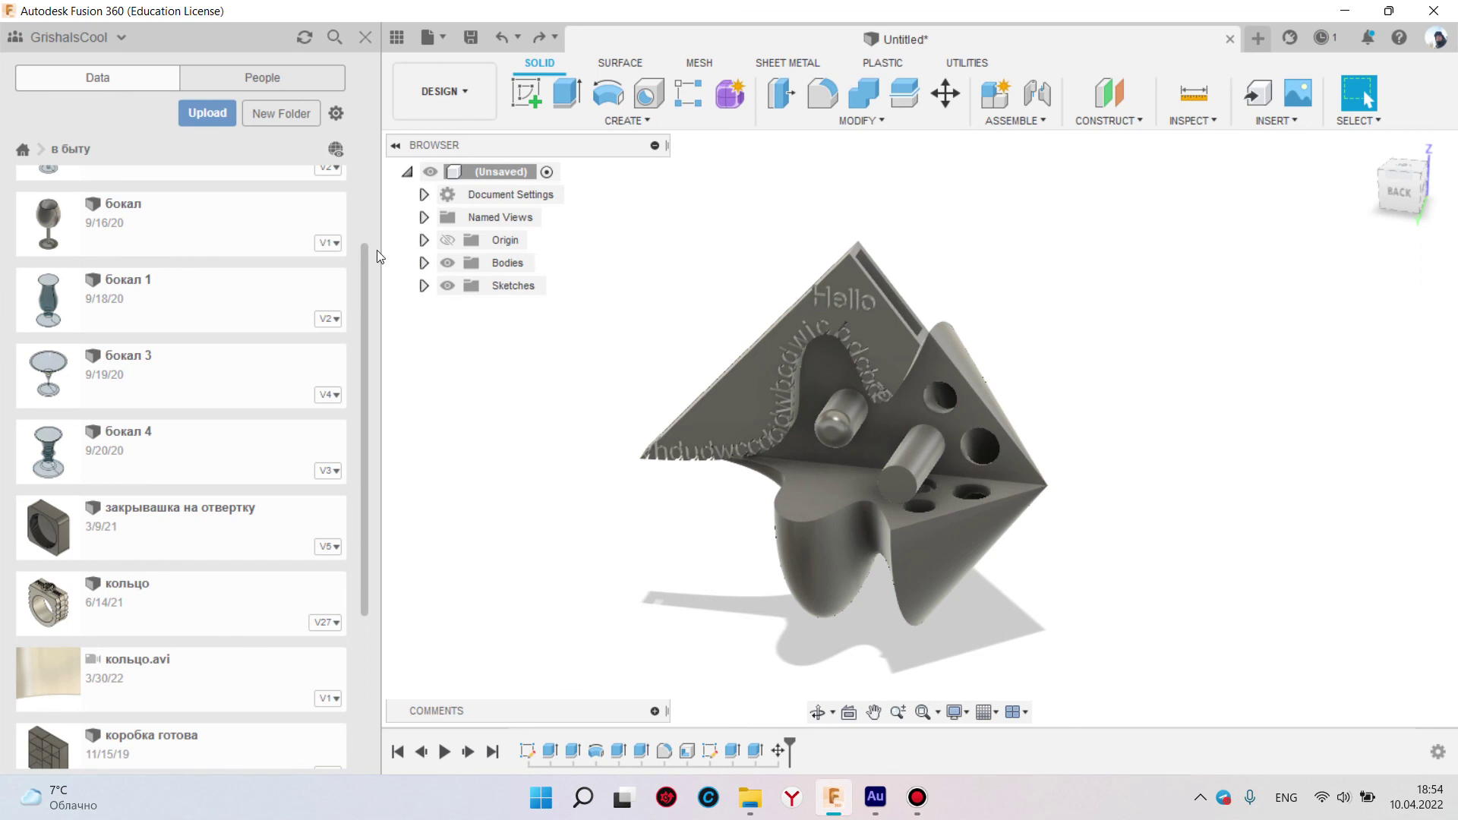
click(363, 38)
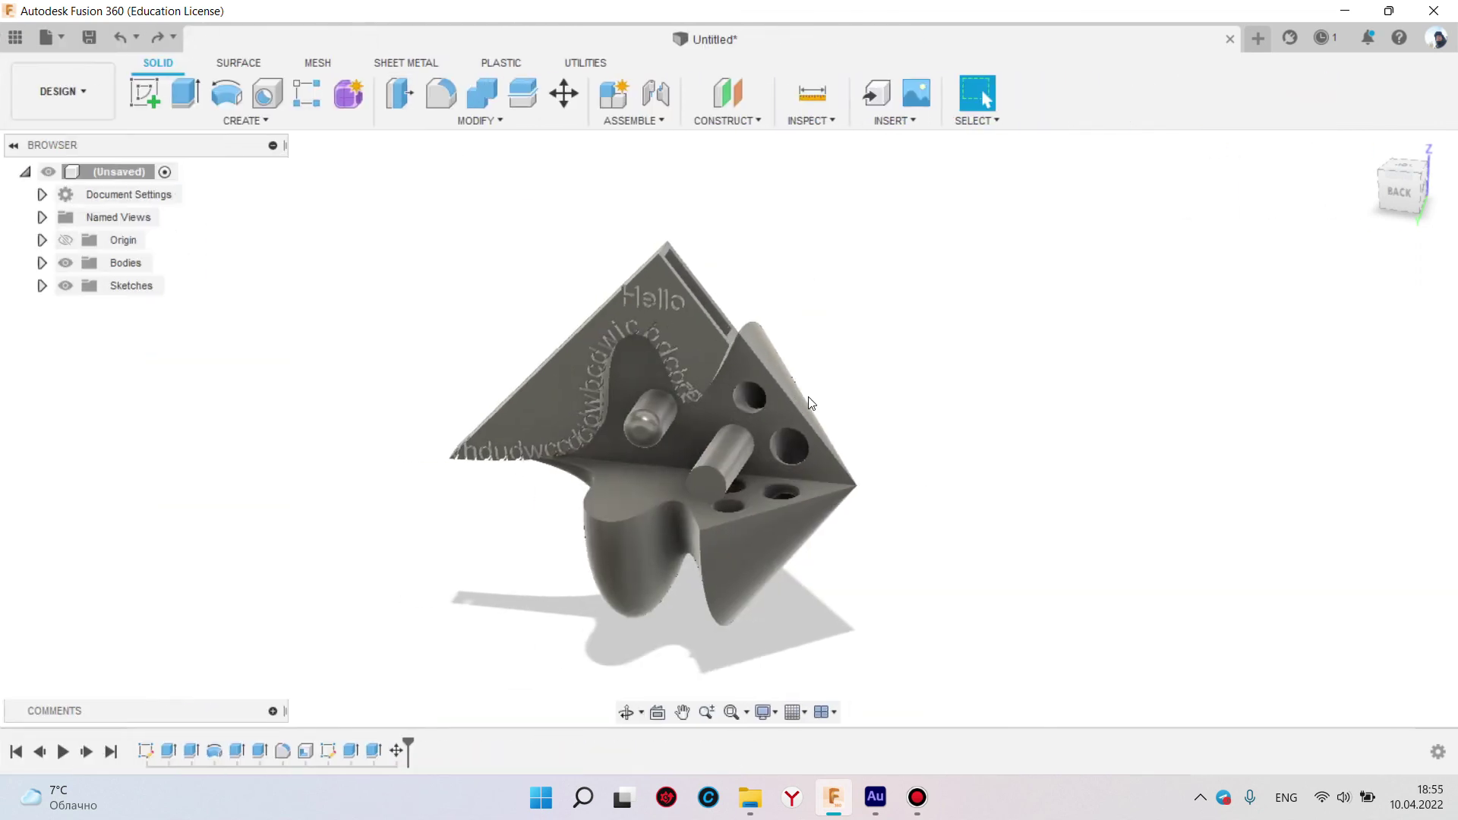